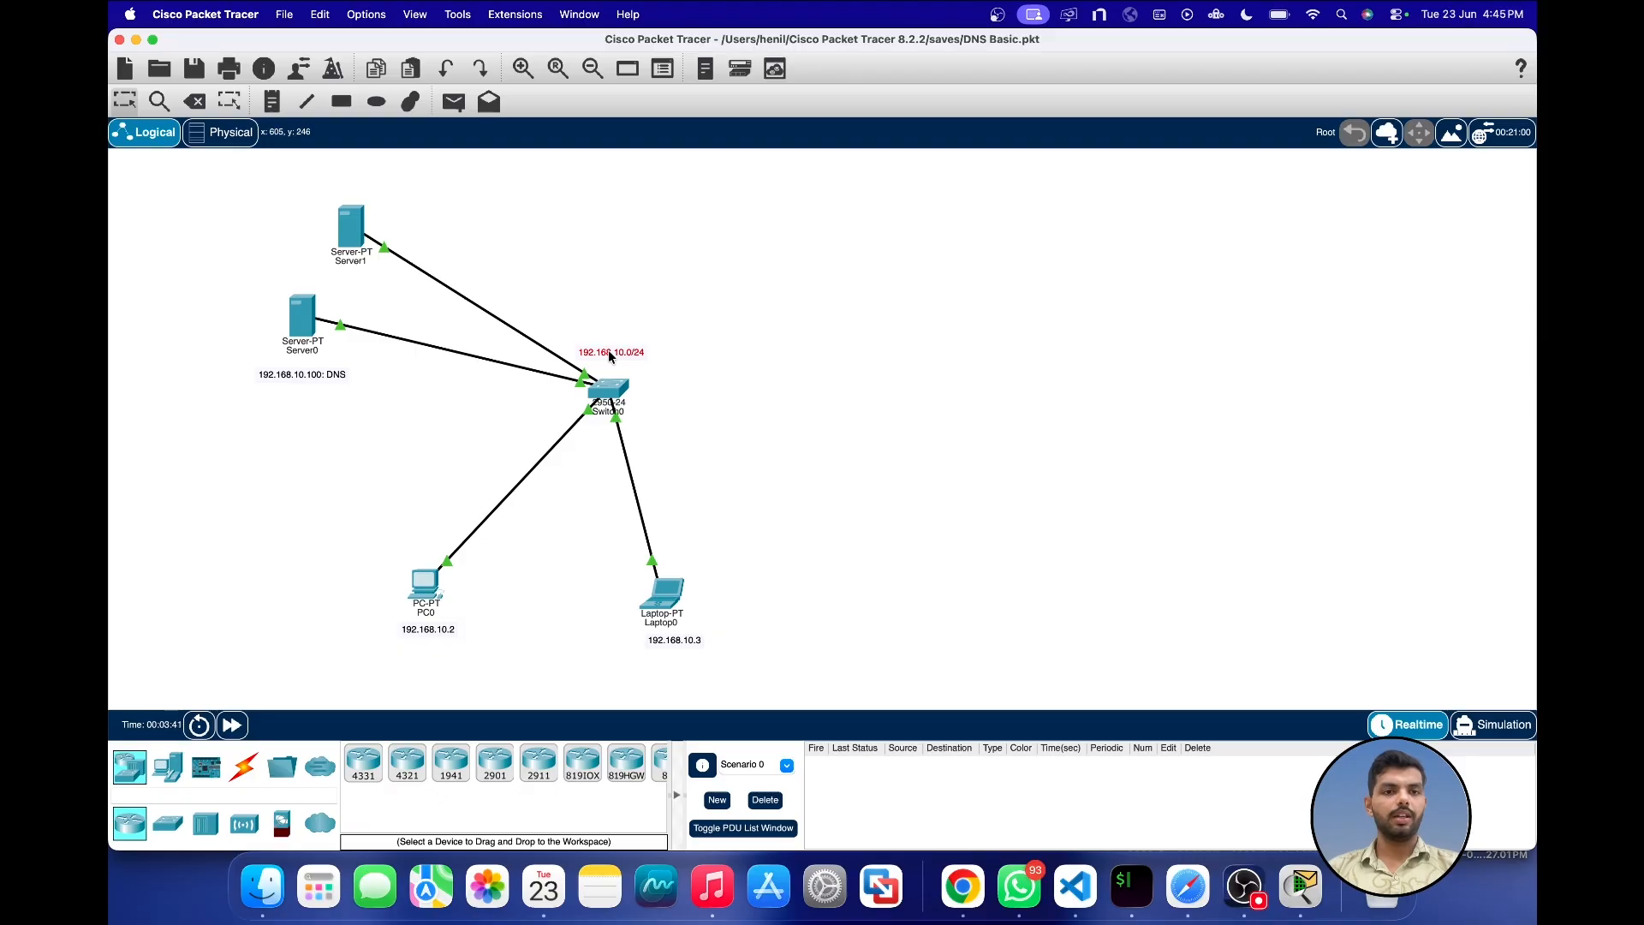
Step: Shift the 192.168.10.0/24 label, Server0, Server1 and the switch slightly to tidy the topology layout
{"action": "left_click_drag", "start_coordinate": [611, 357], "coordinate": [604, 364]}
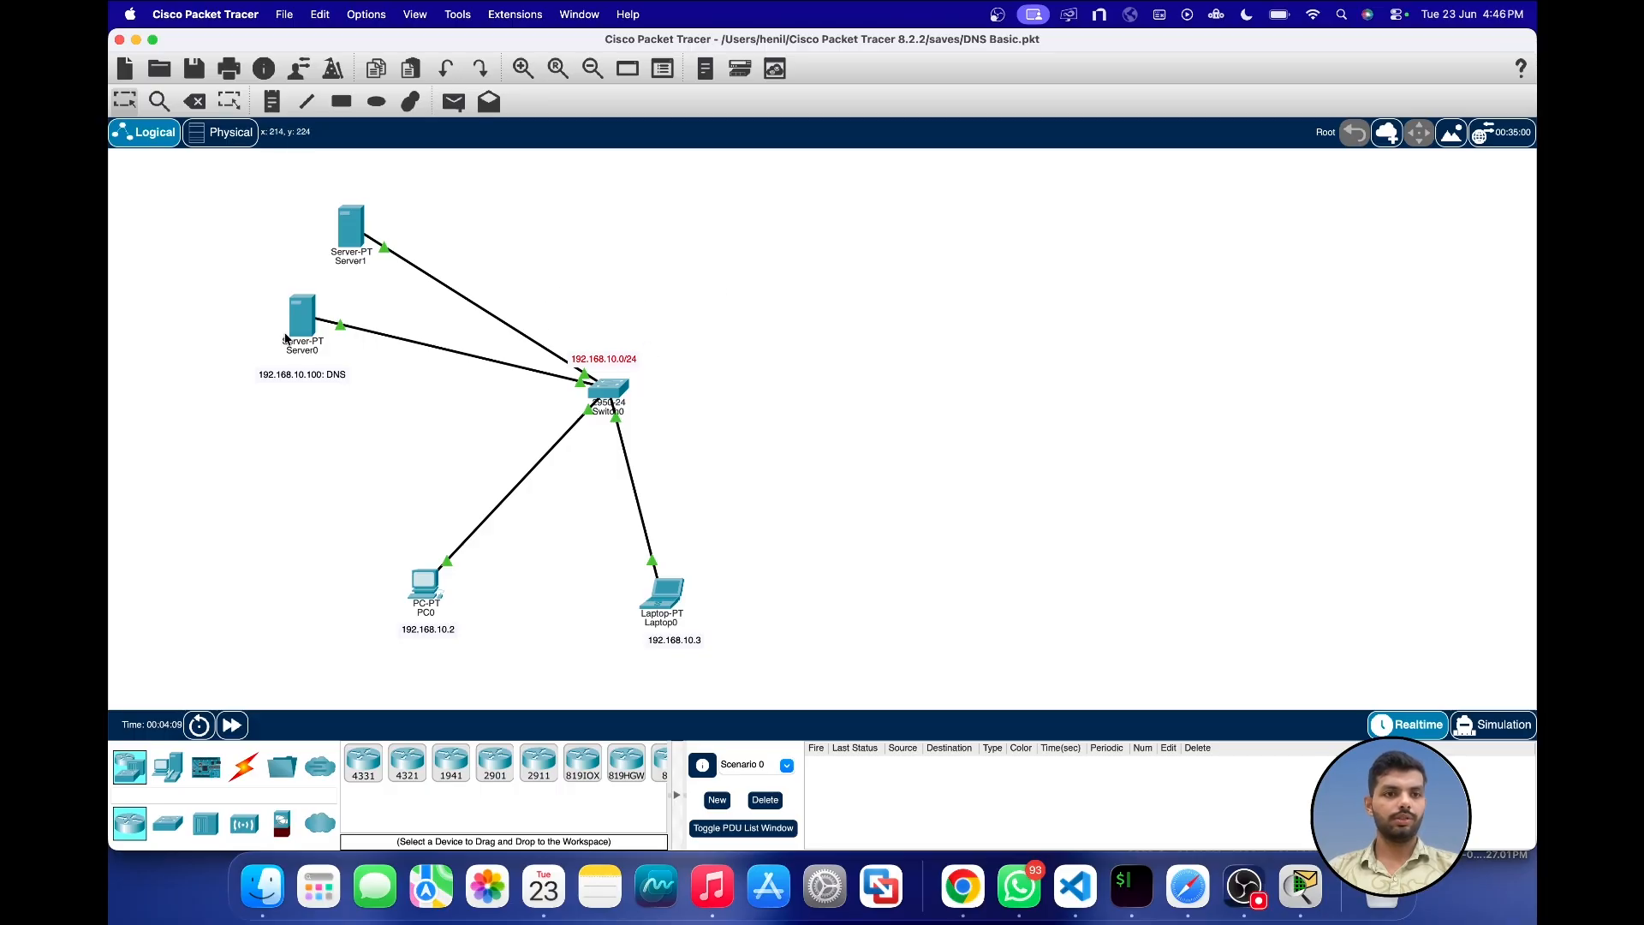
{"action": "mouse_move", "coordinate": [288, 335]}
{"action": "left_mouse_down"}
{"action": "mouse_move", "coordinate": [267, 347]}
{"action": "mouse_move", "coordinate": [276, 336]}
{"action": "left_mouse_up"}
{"action": "left_click_drag", "start_coordinate": [346, 225], "coordinate": [342, 215]}
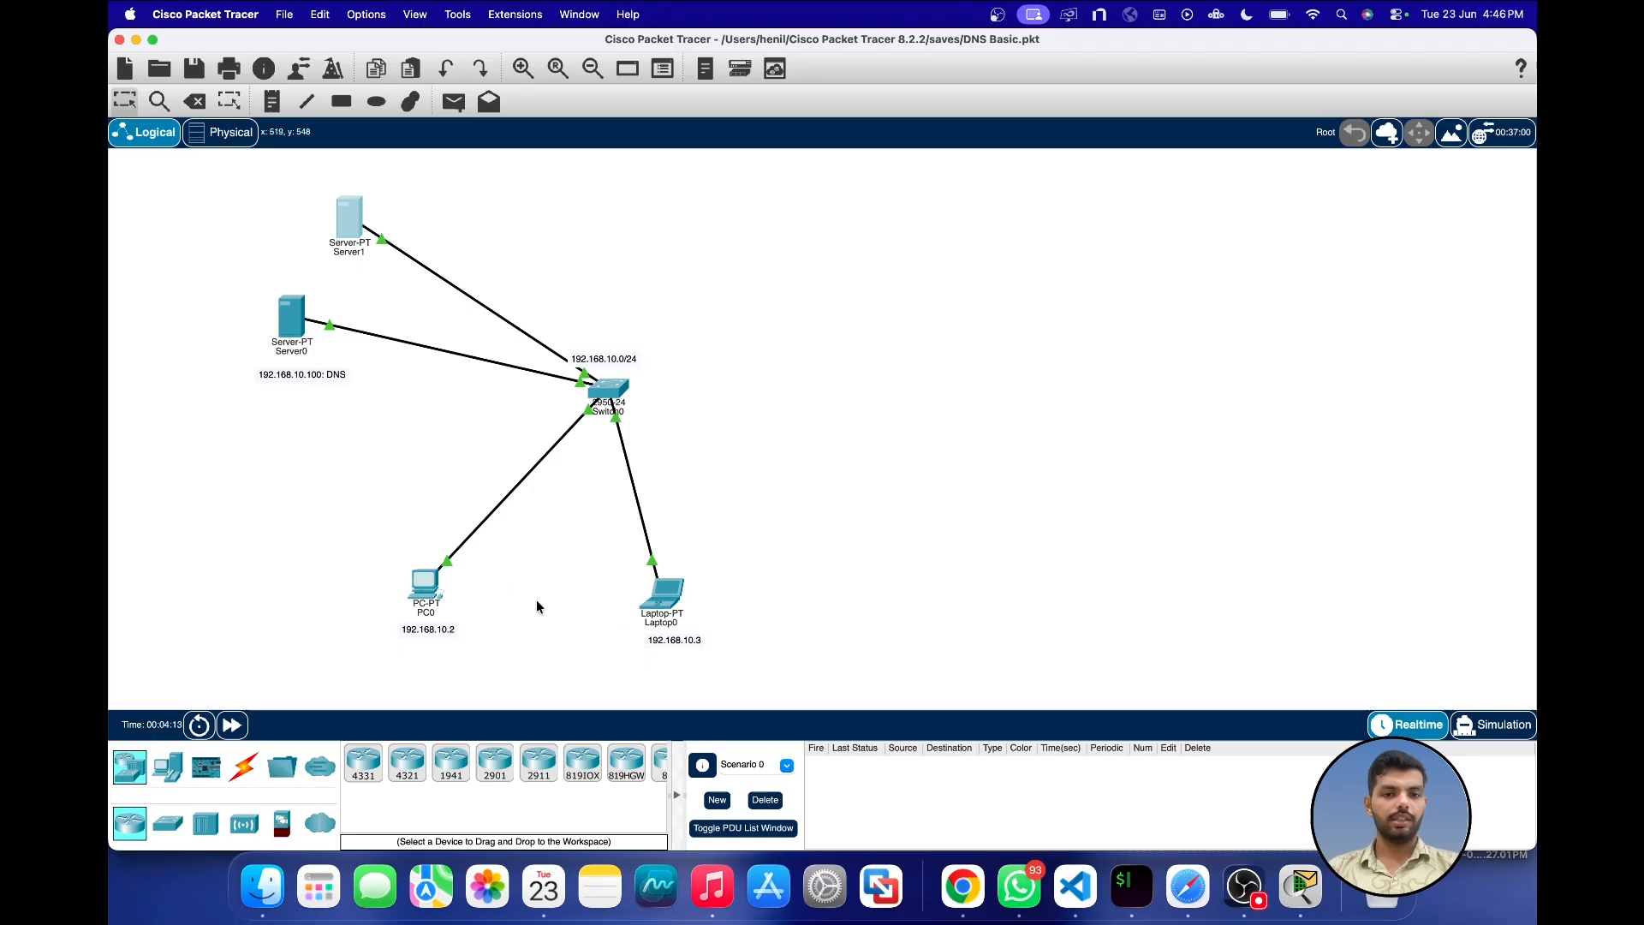
{"action": "left_click_drag", "start_coordinate": [613, 392], "coordinate": [616, 383]}
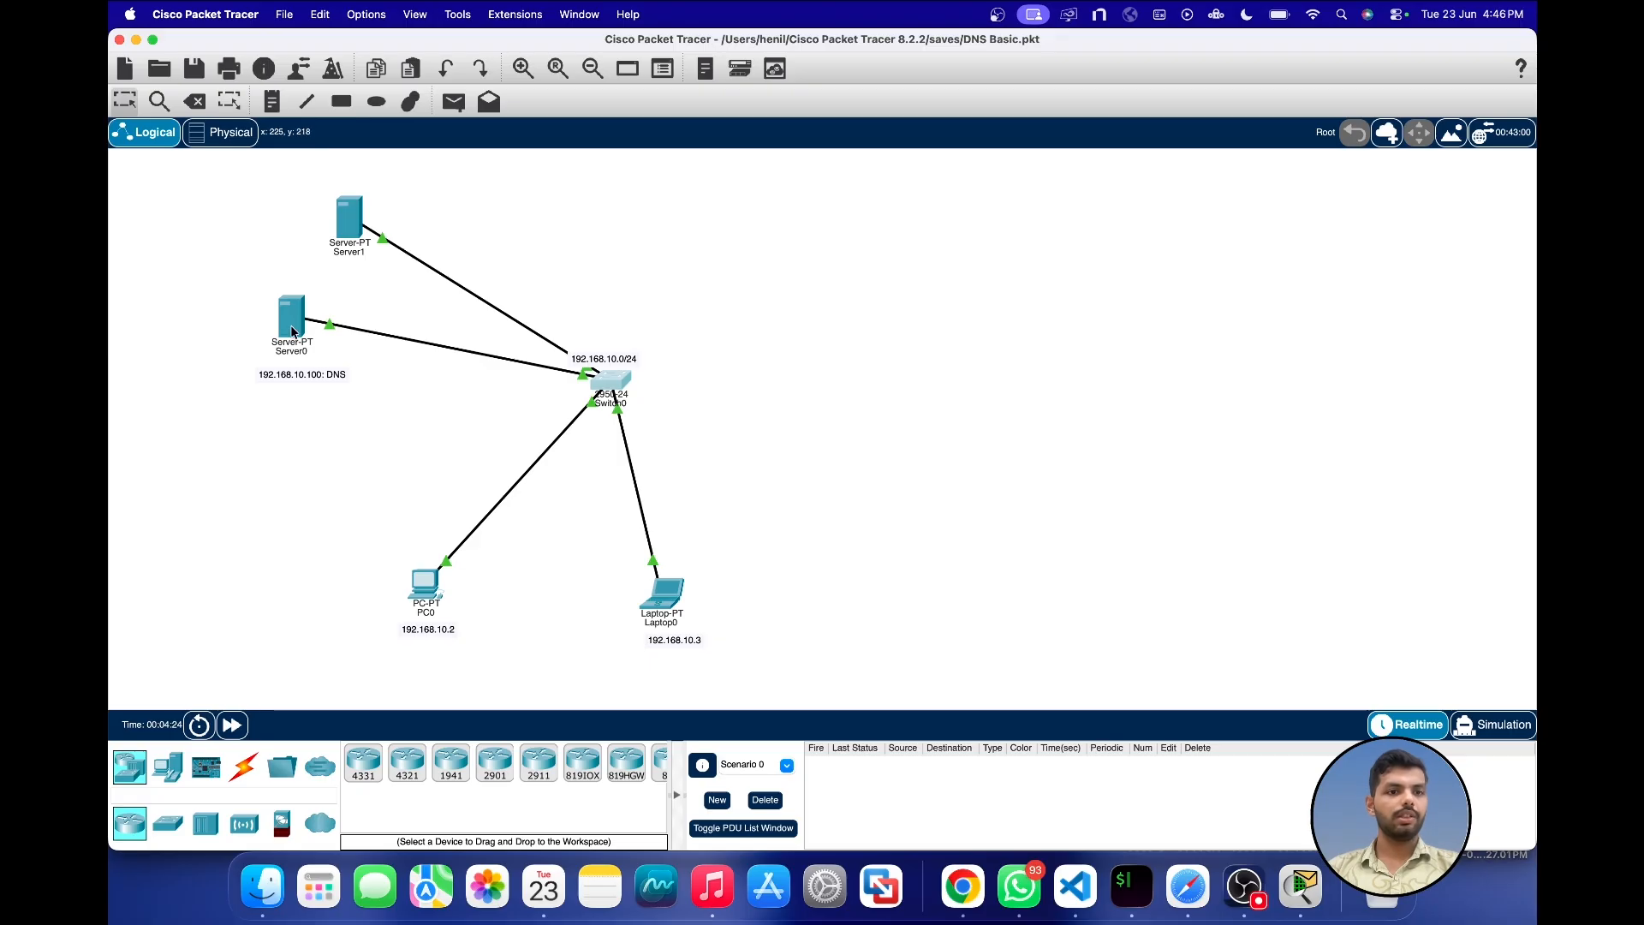
{"action": "left_click_drag", "start_coordinate": [291, 319], "coordinate": [293, 319]}
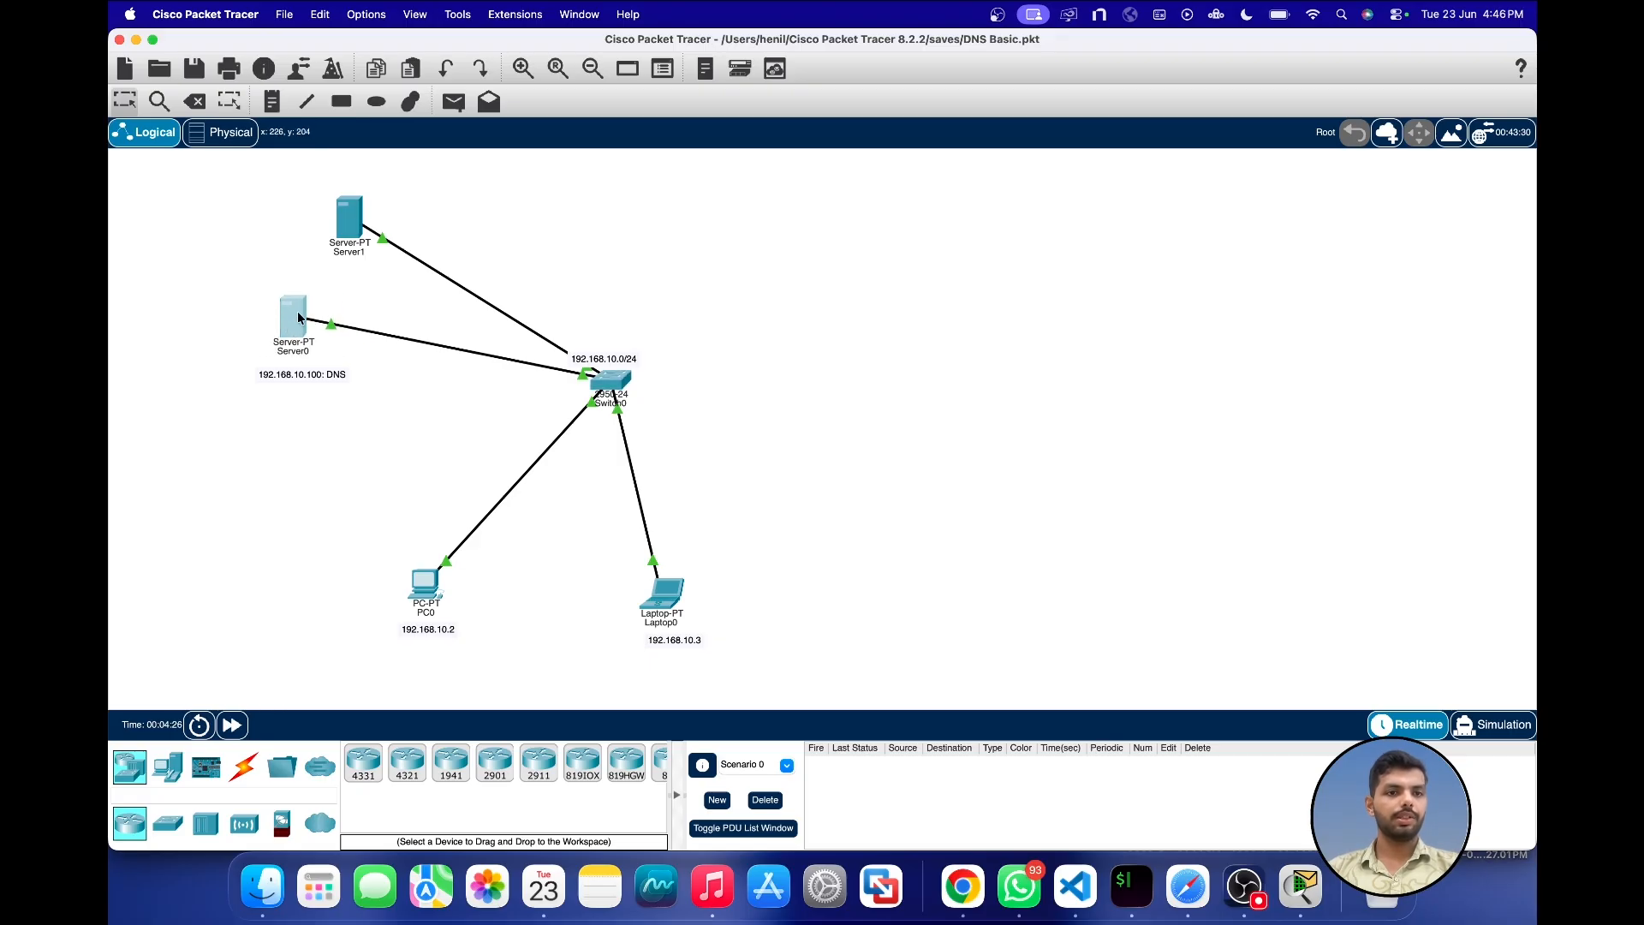
Step: Look through the services offered by Server1, then close its window
{"action": "left_click", "coordinate": [352, 225]}
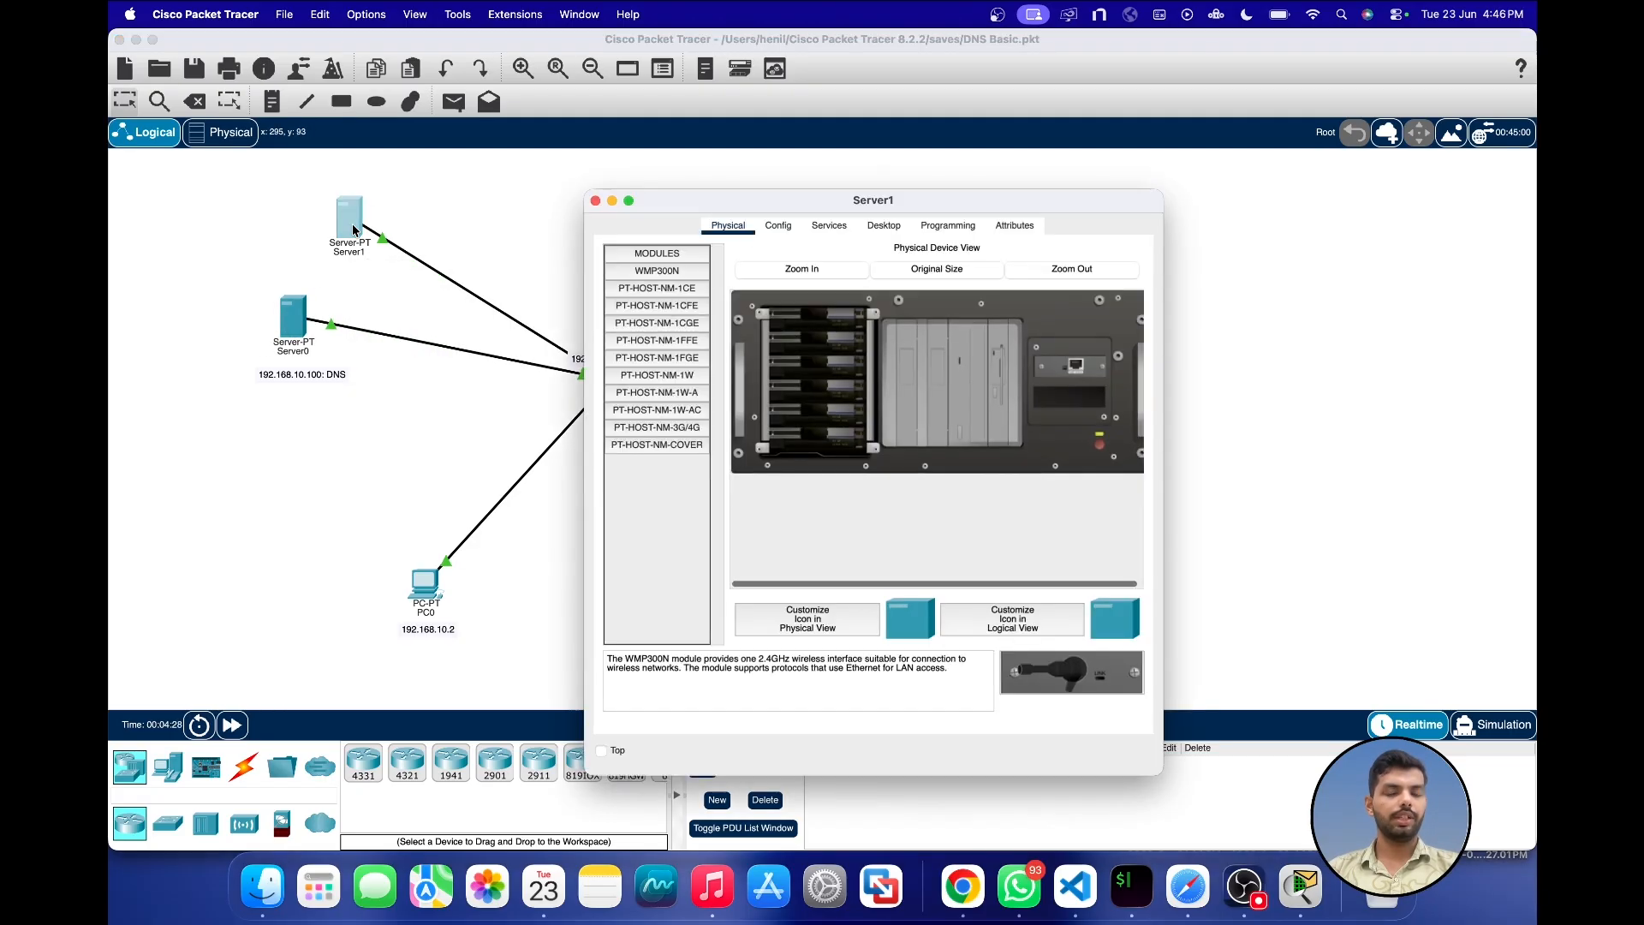
{"action": "left_click", "coordinate": [778, 225]}
{"action": "left_click", "coordinate": [829, 225]}
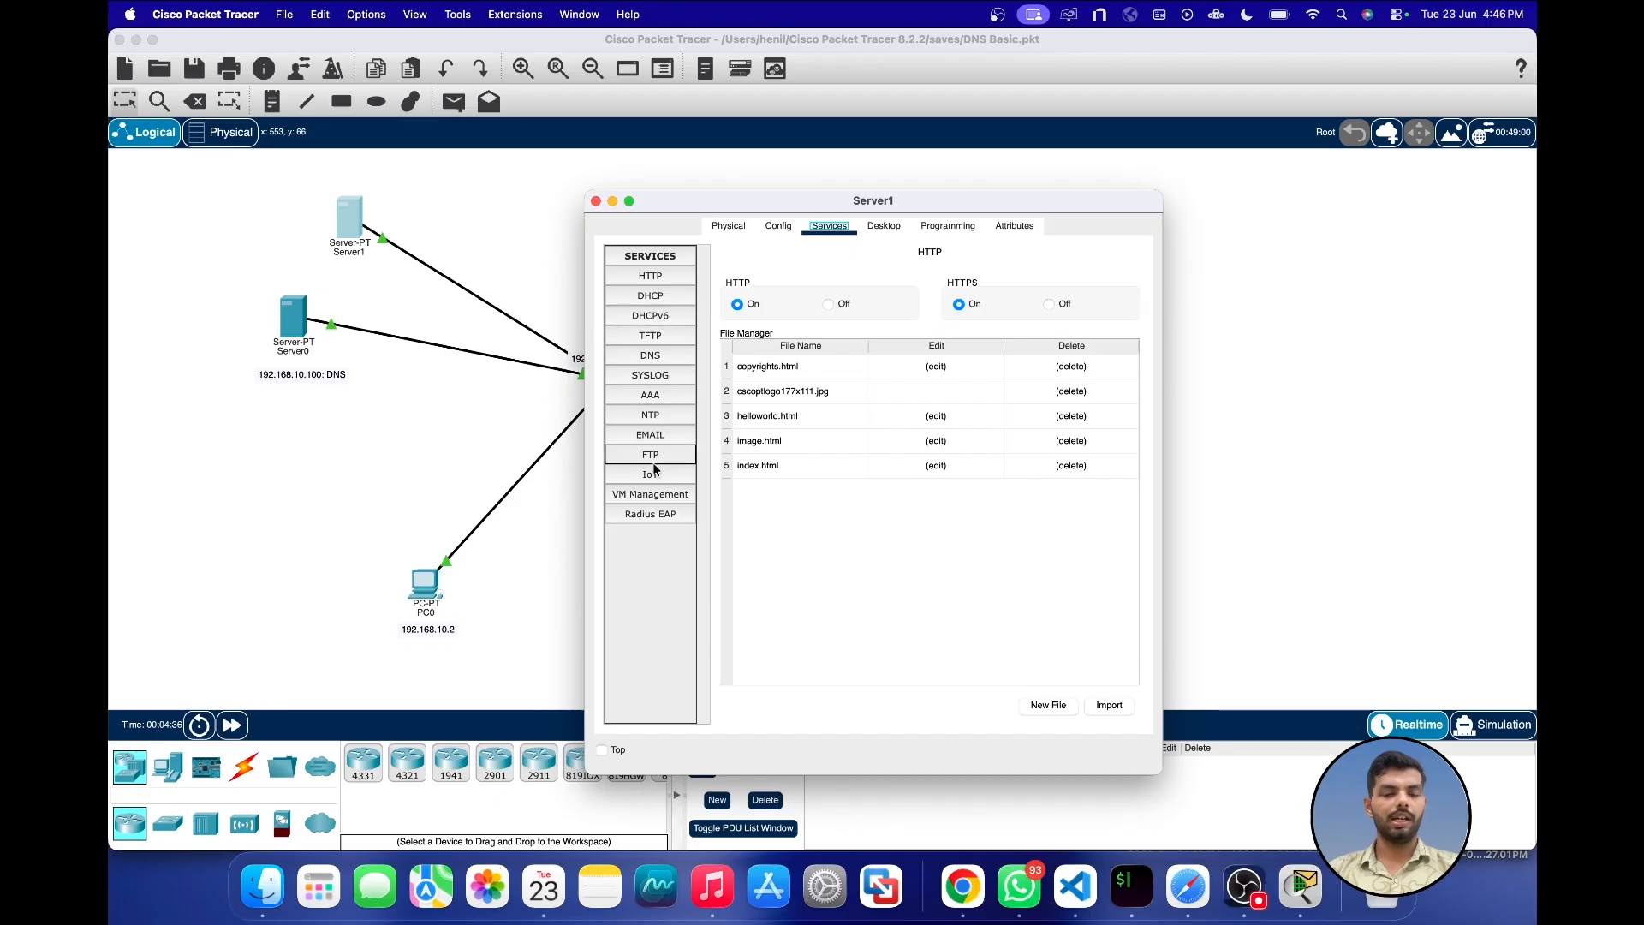
{"action": "left_click", "coordinate": [596, 202]}
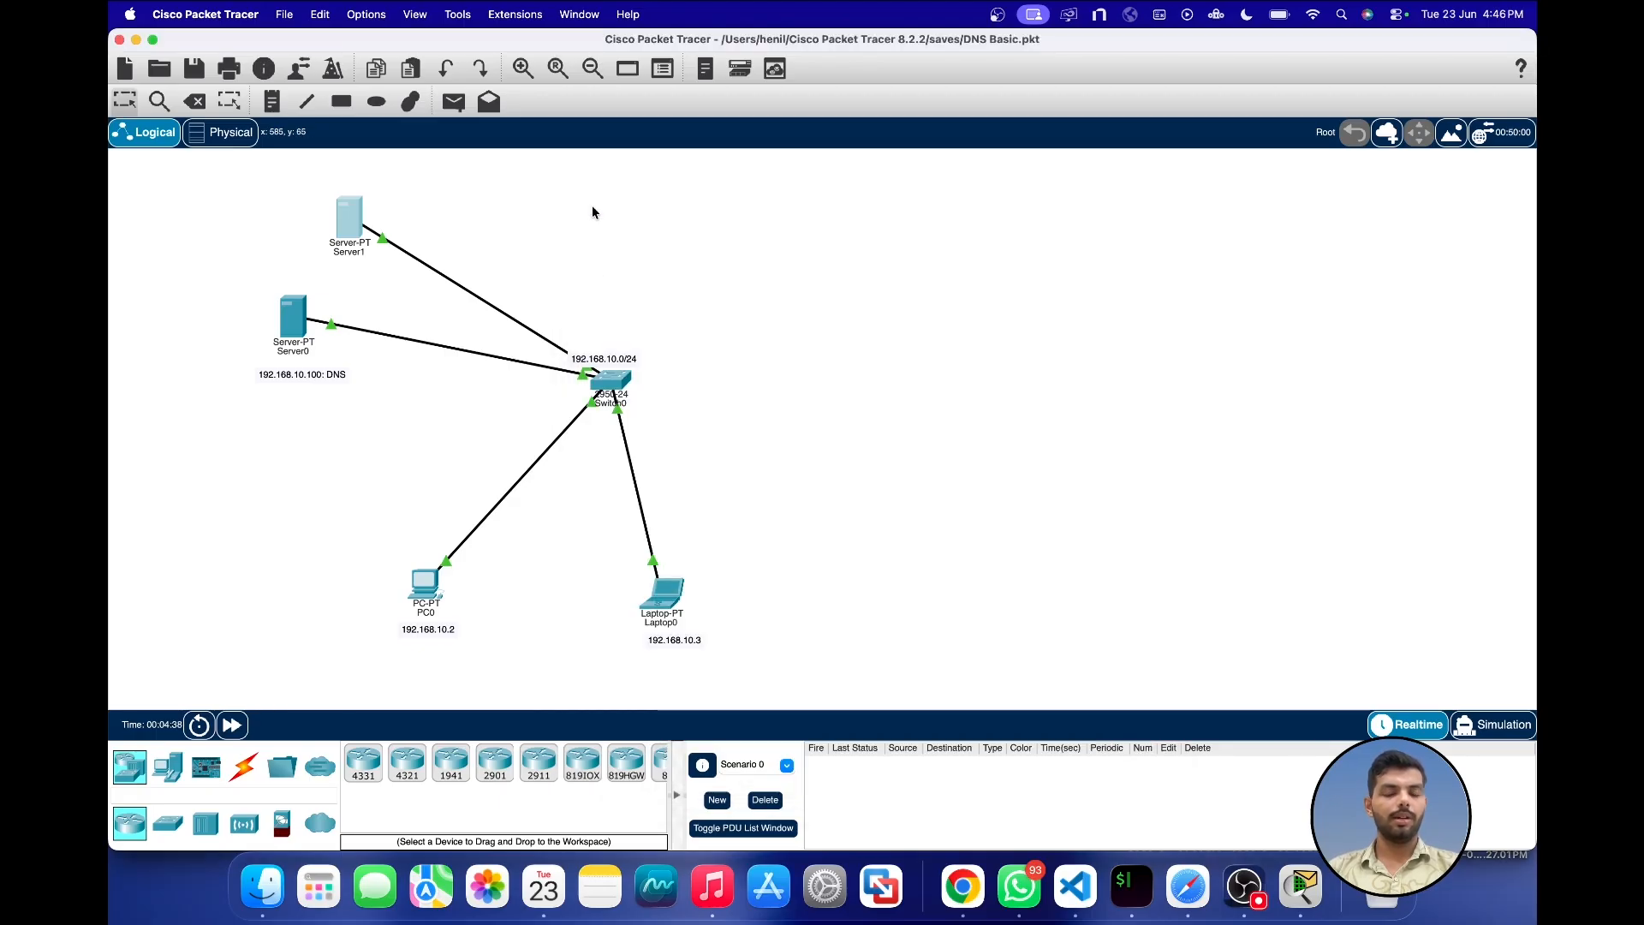
Step: Place a third server above the switch, beside Server1, and shift the DNS label slightly closer beneath Server0
{"action": "left_click", "coordinate": [167, 766]}
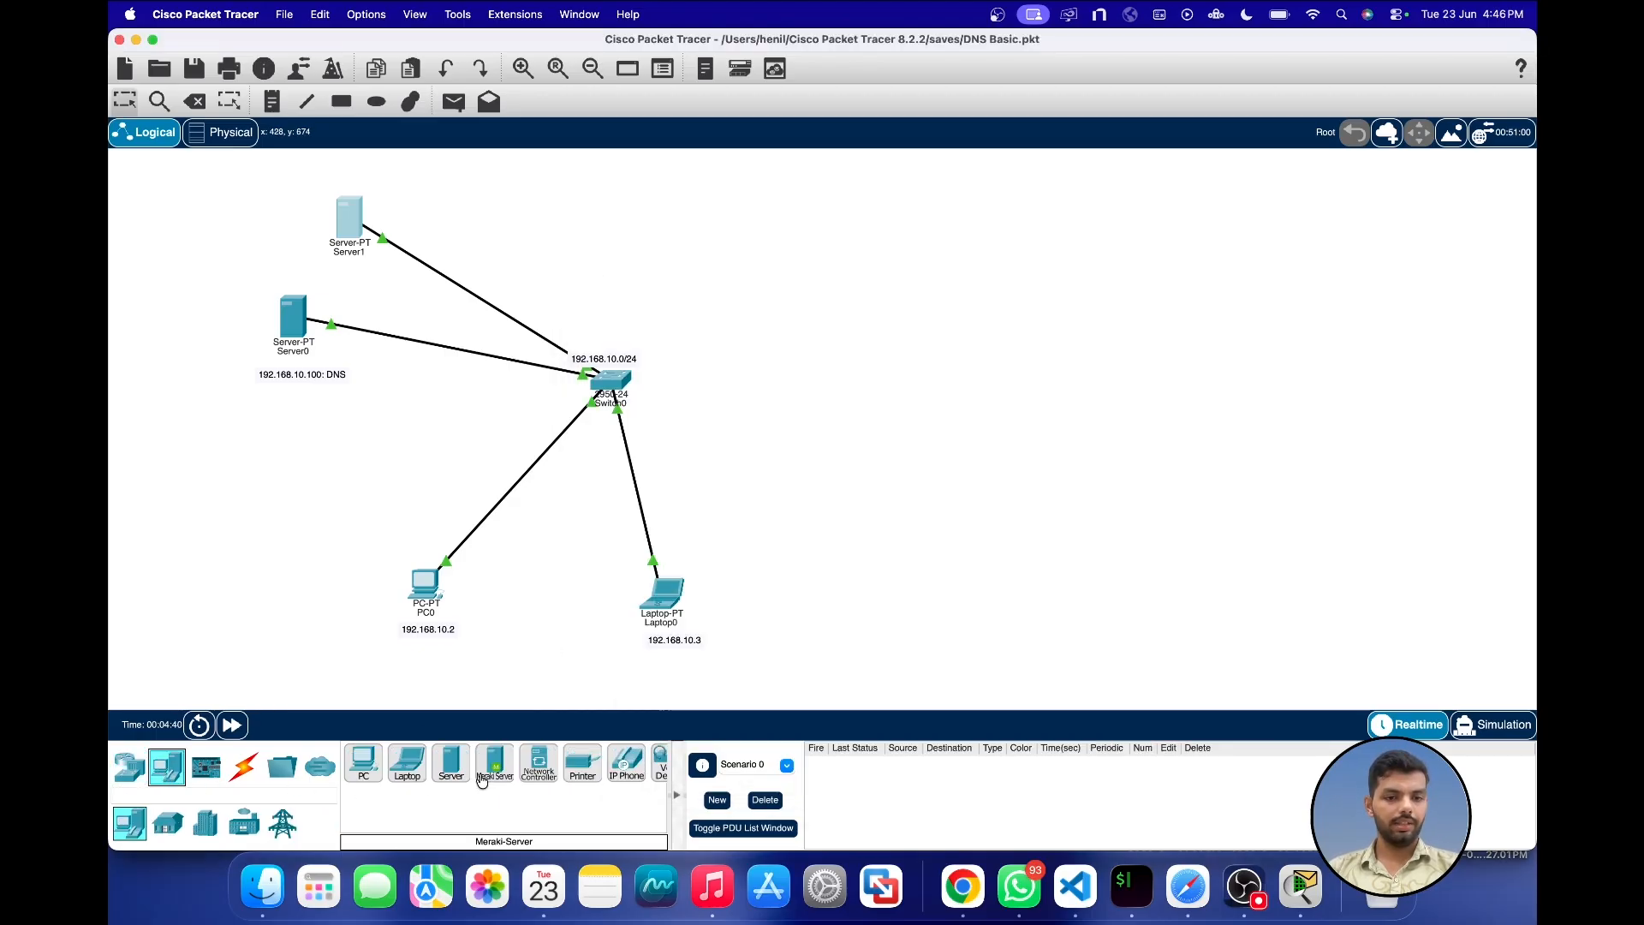
{"action": "left_click", "coordinate": [451, 762]}
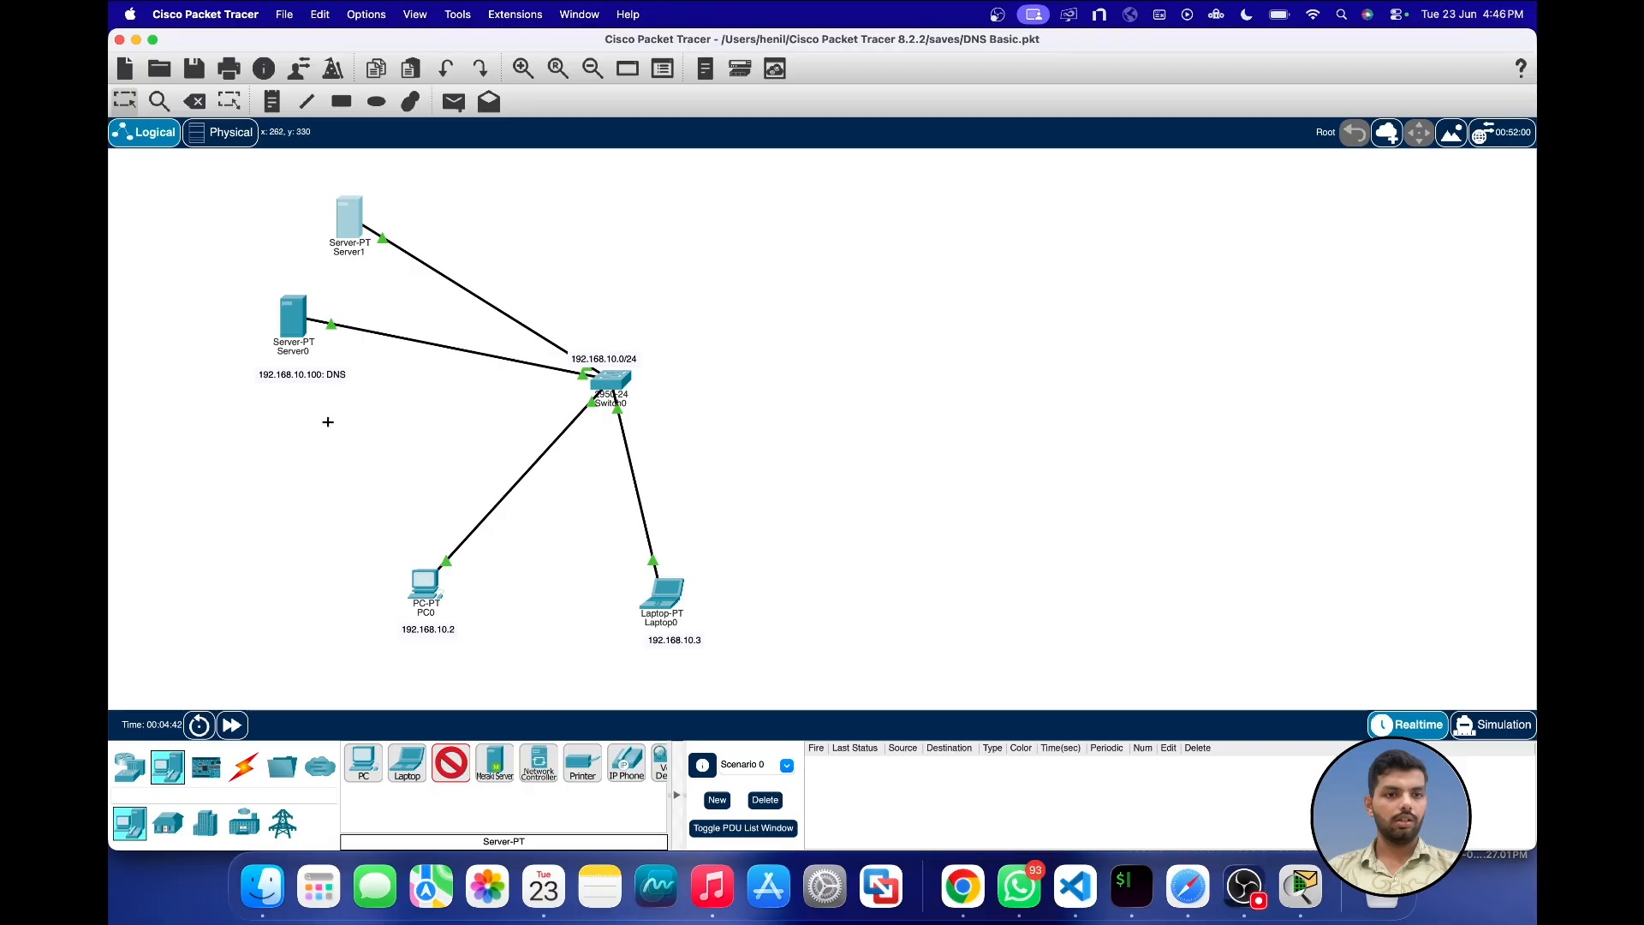
{"action": "left_click", "coordinate": [540, 204]}
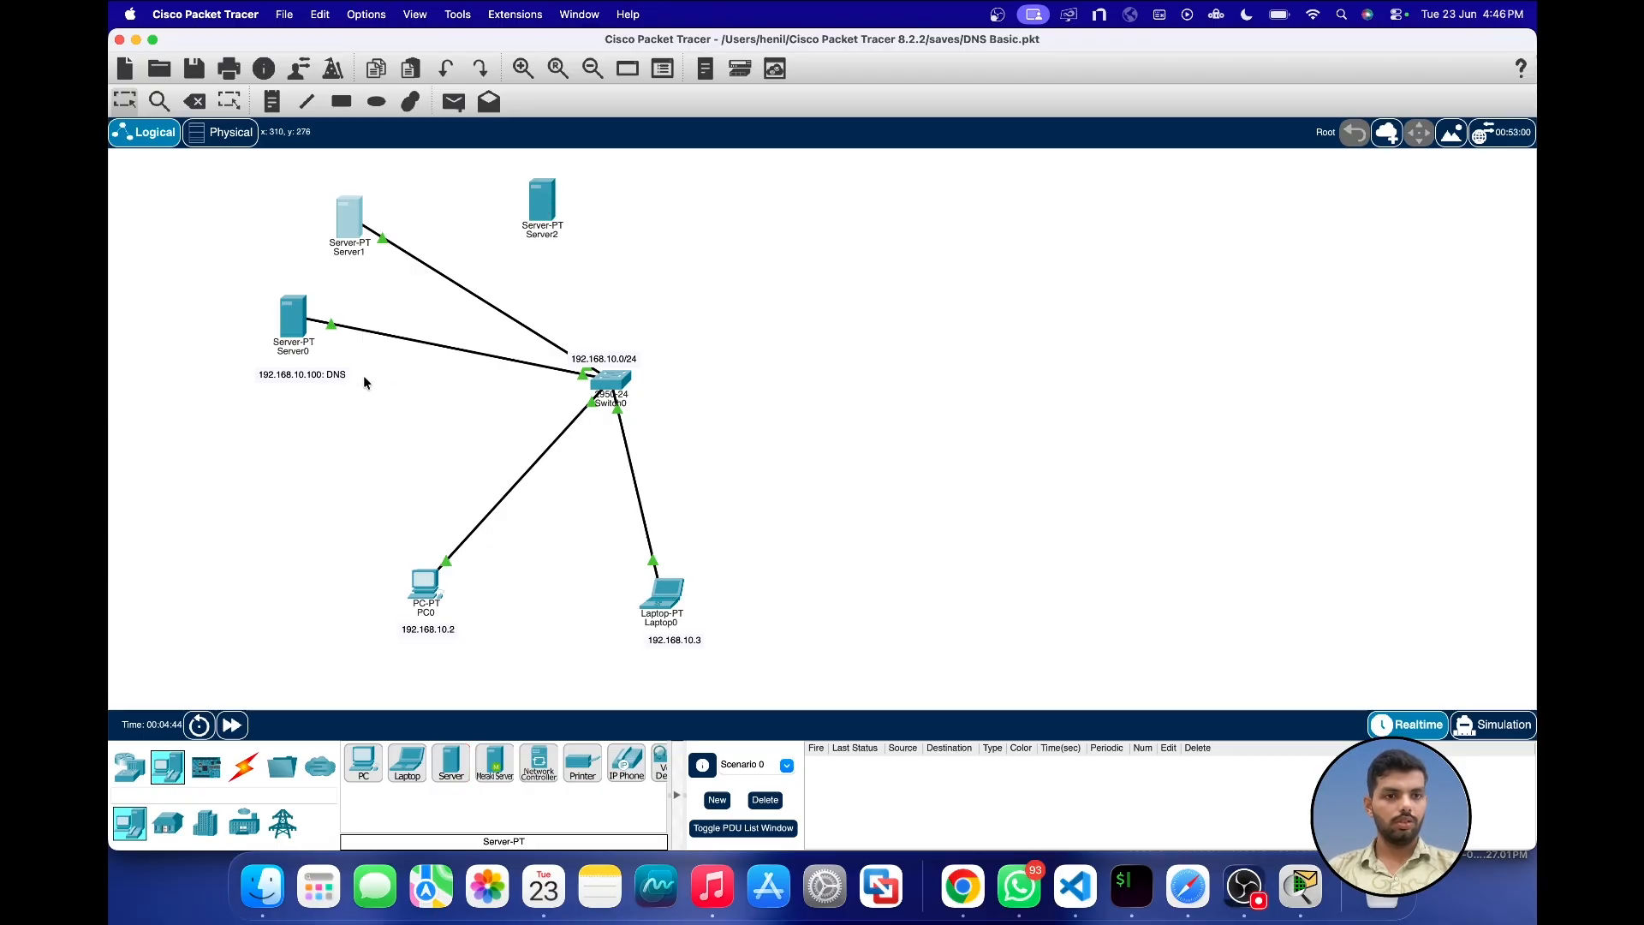
{"action": "left_click_drag", "start_coordinate": [364, 376], "coordinate": [327, 372]}
Step: Check the IPv4 address configured on Server1's FastEthernet0 interface
{"action": "left_click", "coordinate": [355, 231]}
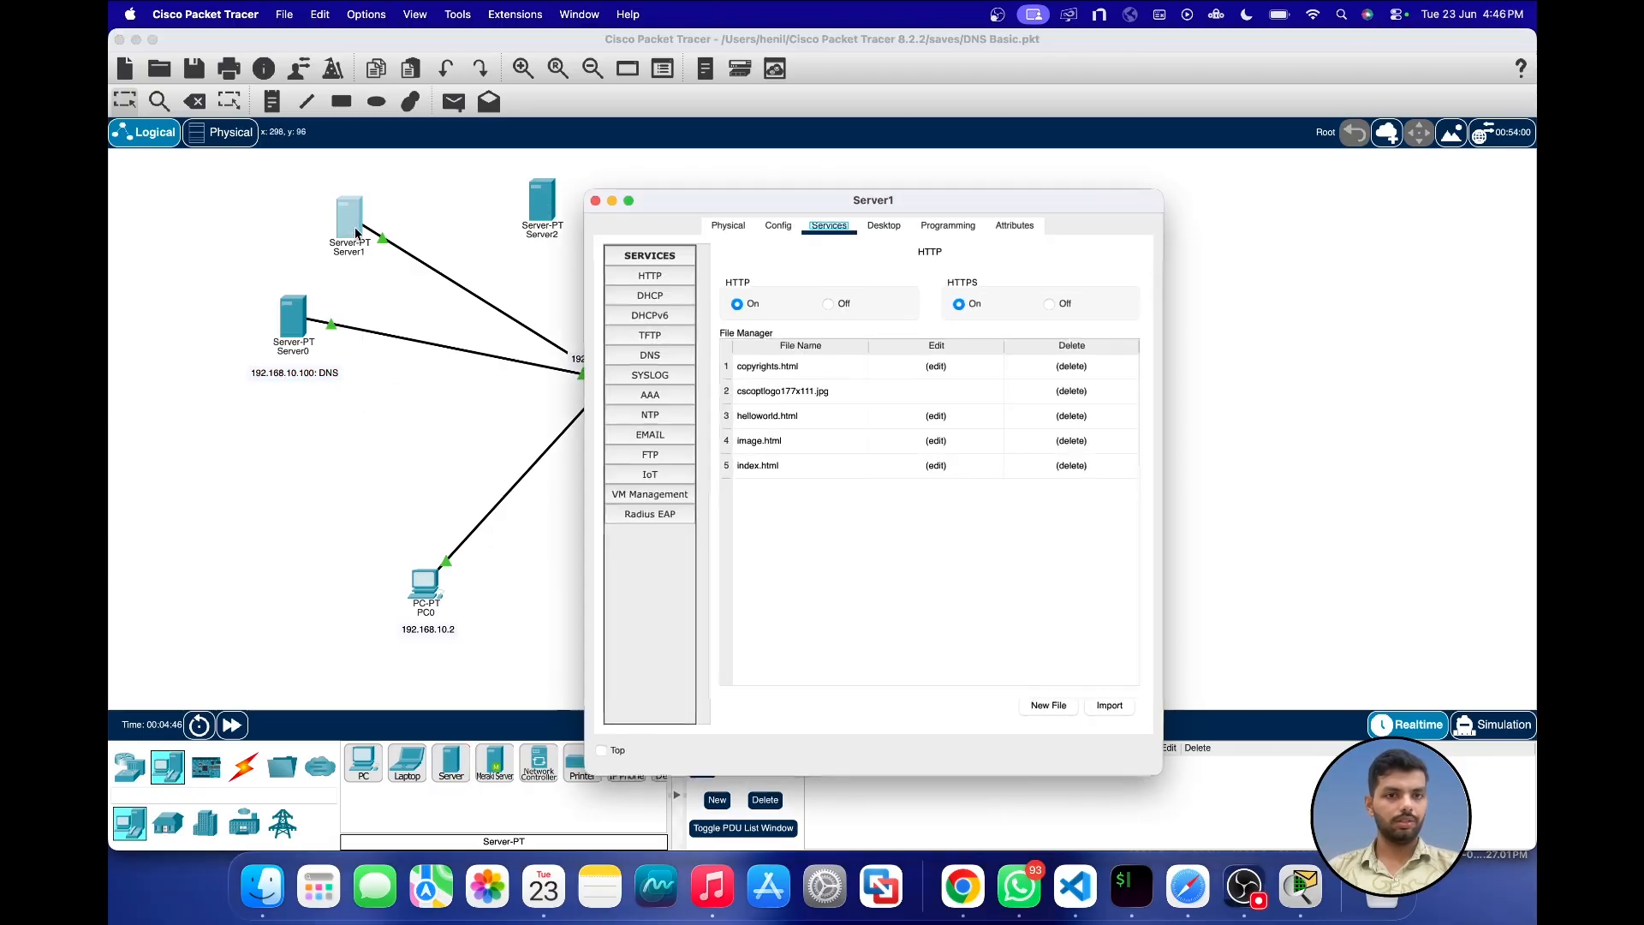
{"action": "left_click", "coordinate": [778, 226]}
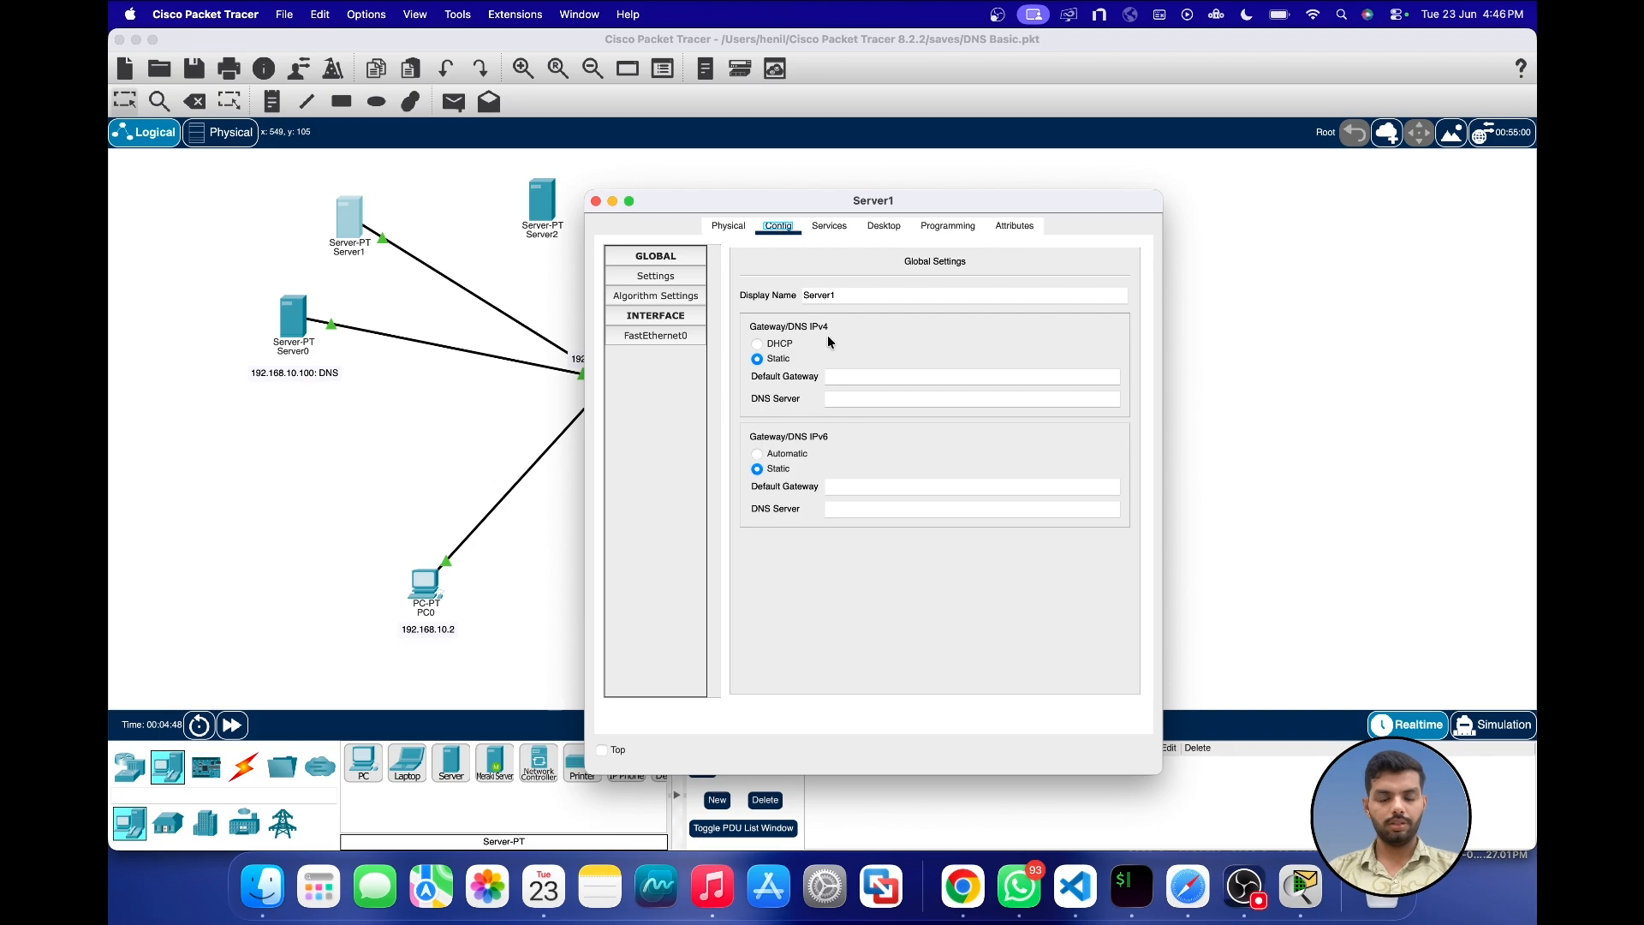
{"action": "left_click", "coordinate": [621, 336]}
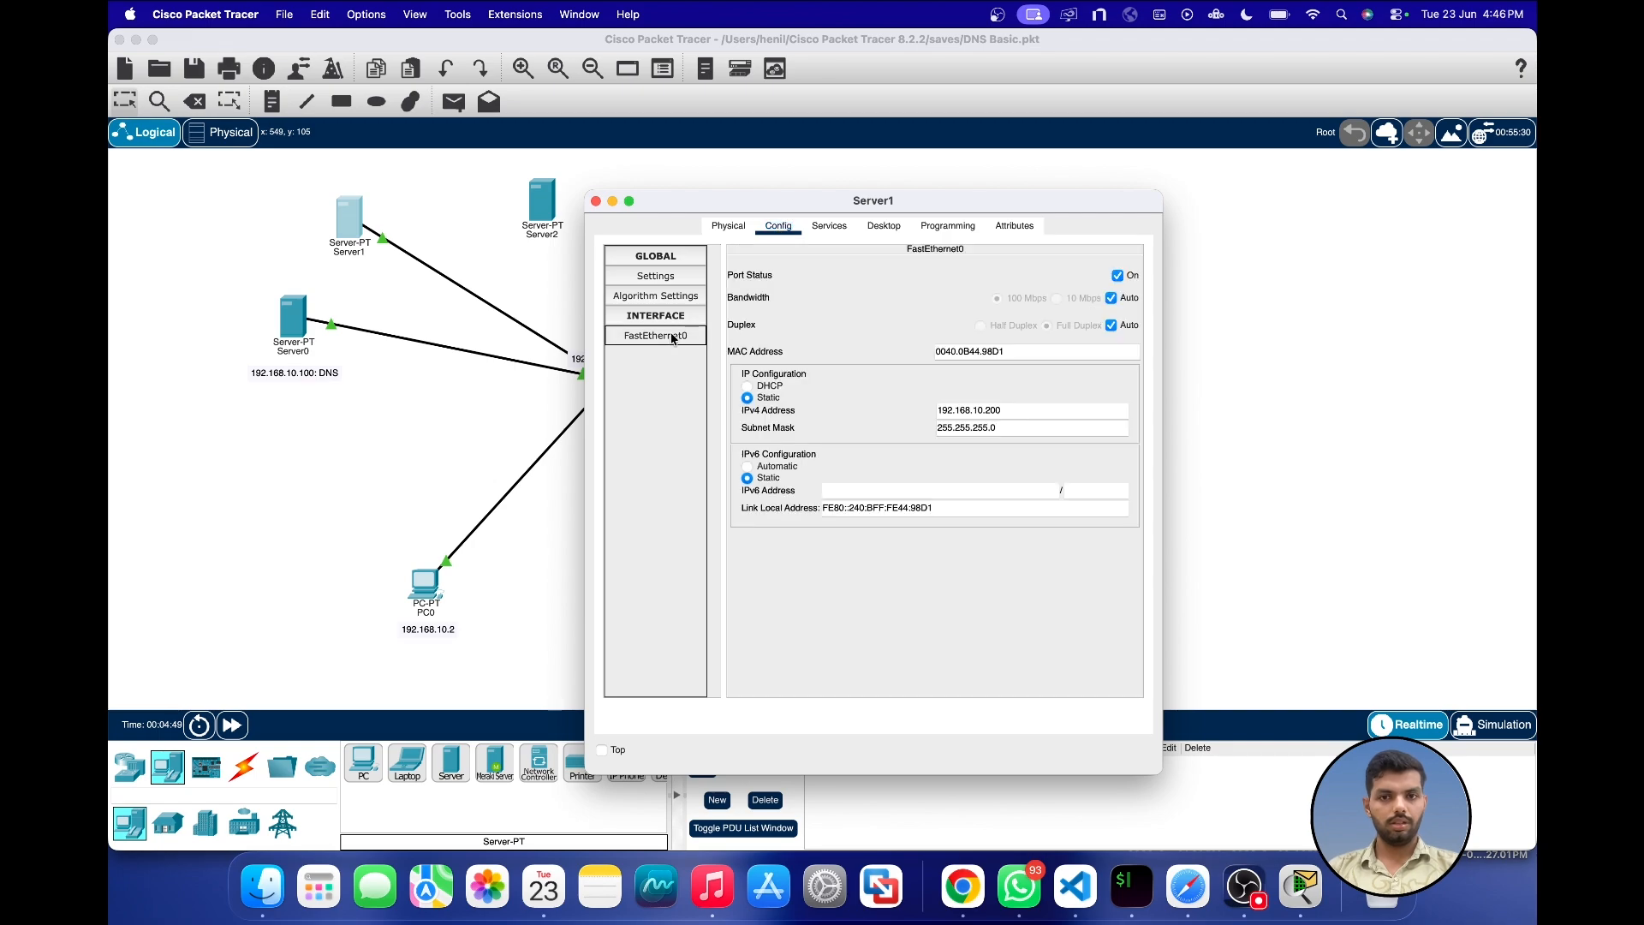
{"action": "left_click", "coordinate": [596, 200]}
Step: Add a note reading "192.168.10.200: WebServer" and position it directly beneath Server1
{"action": "double_click", "coordinate": [306, 372]}
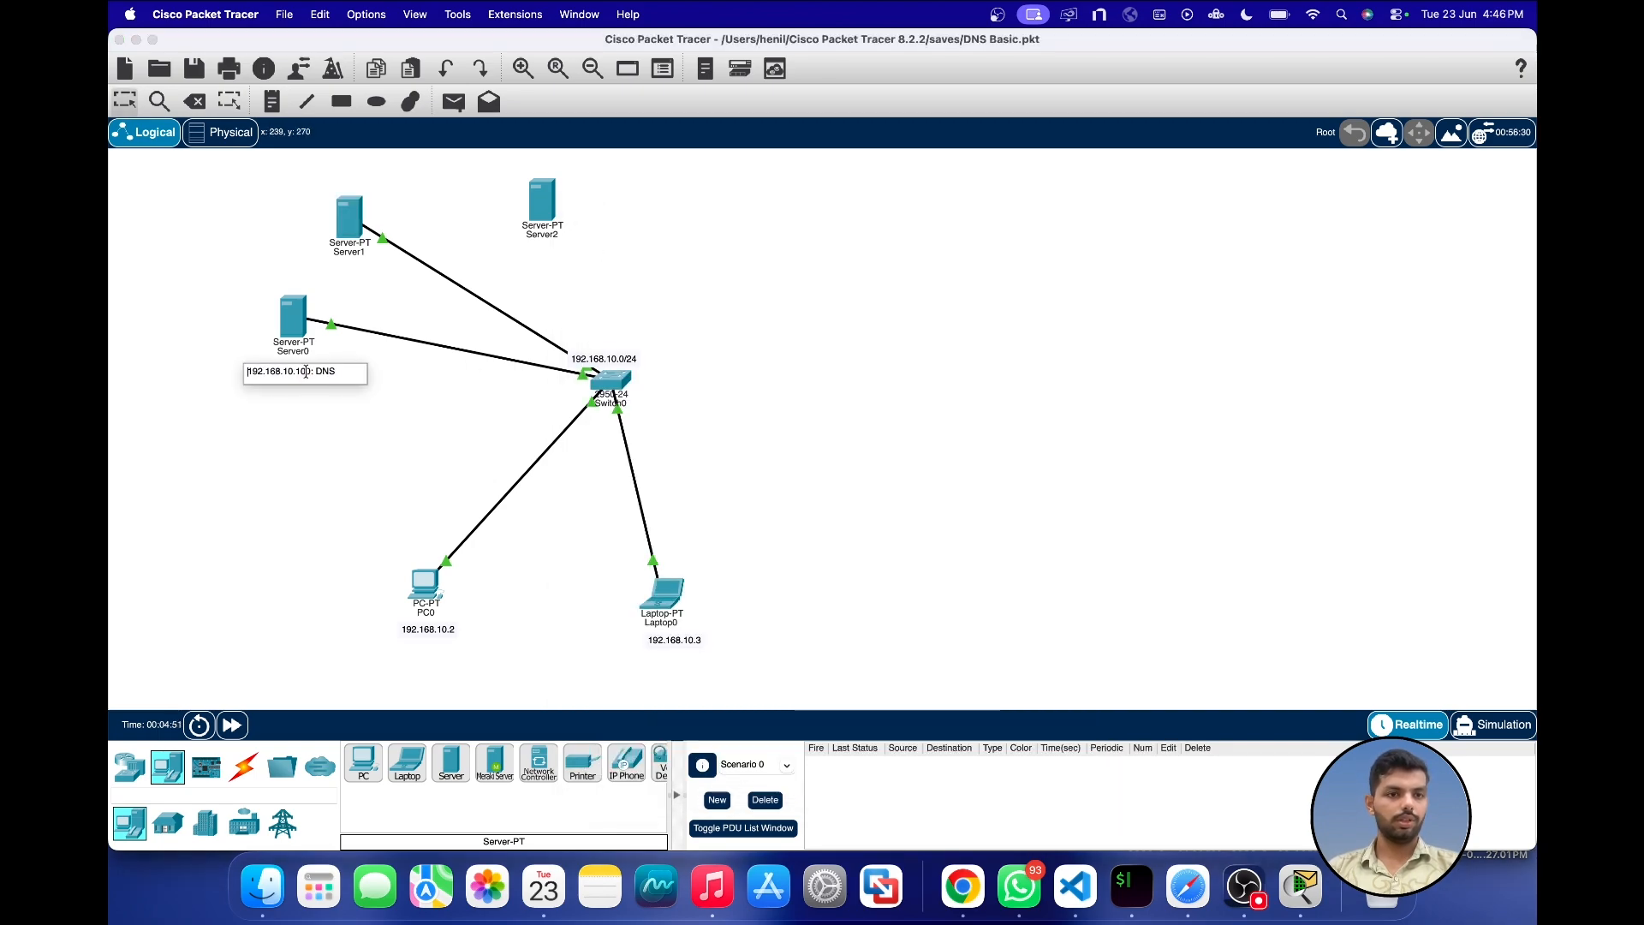
{"action": "left_click", "coordinate": [409, 412]}
{"action": "left_click", "coordinate": [271, 101]}
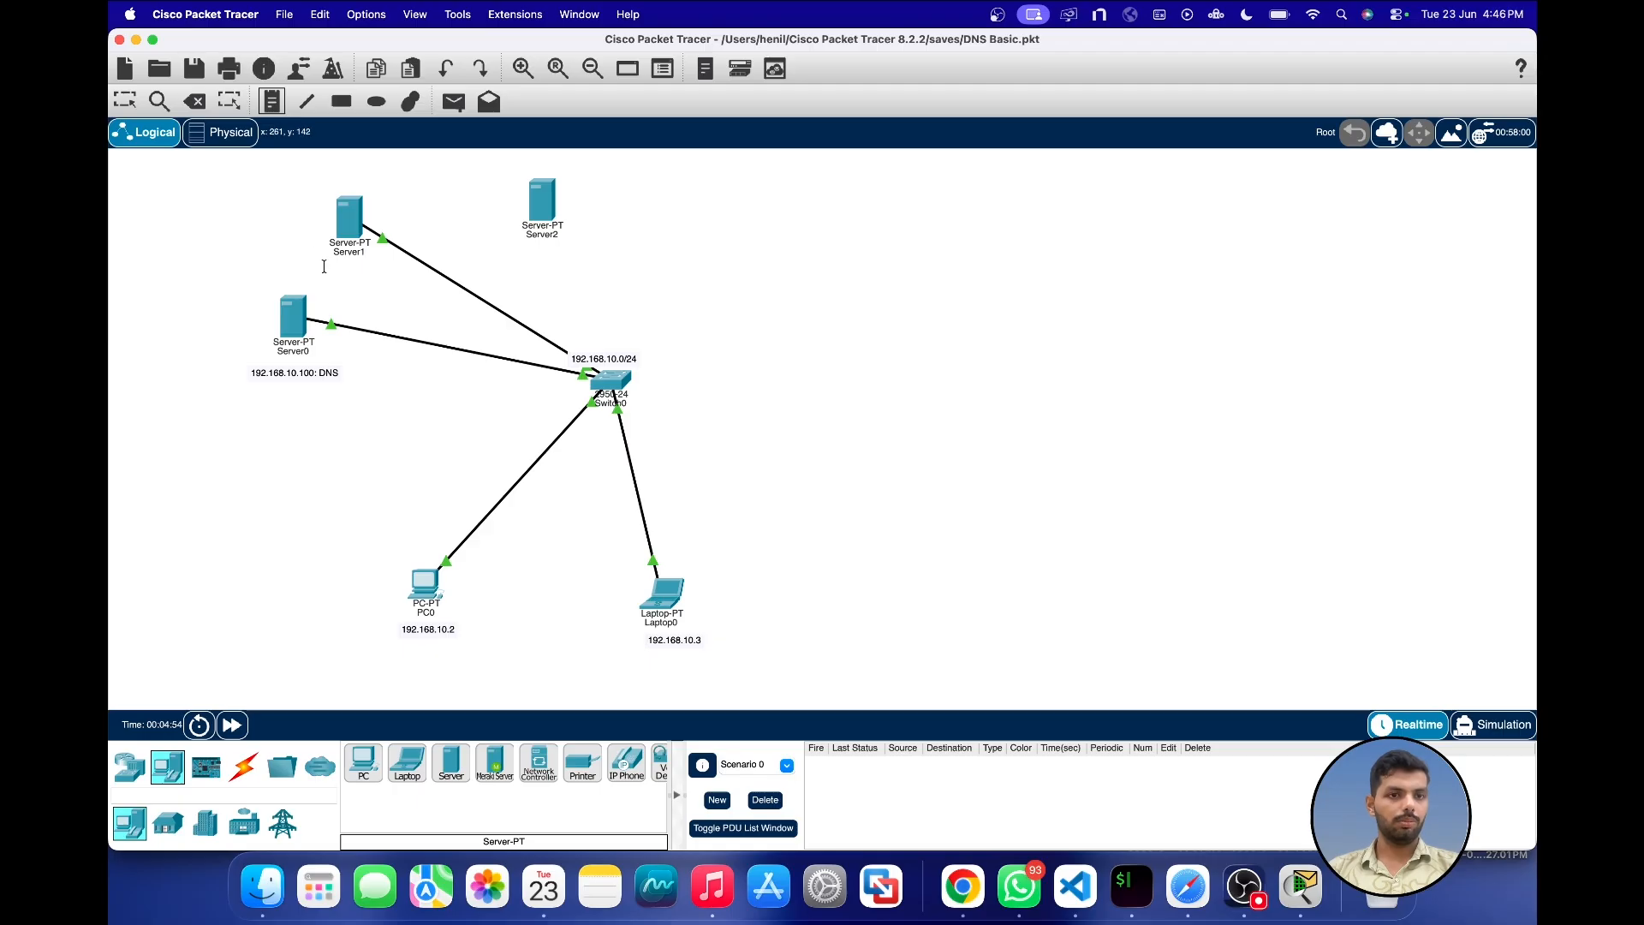
{"action": "left_click", "coordinate": [324, 266]}
{"action": "type", "text": "192.168.10."}
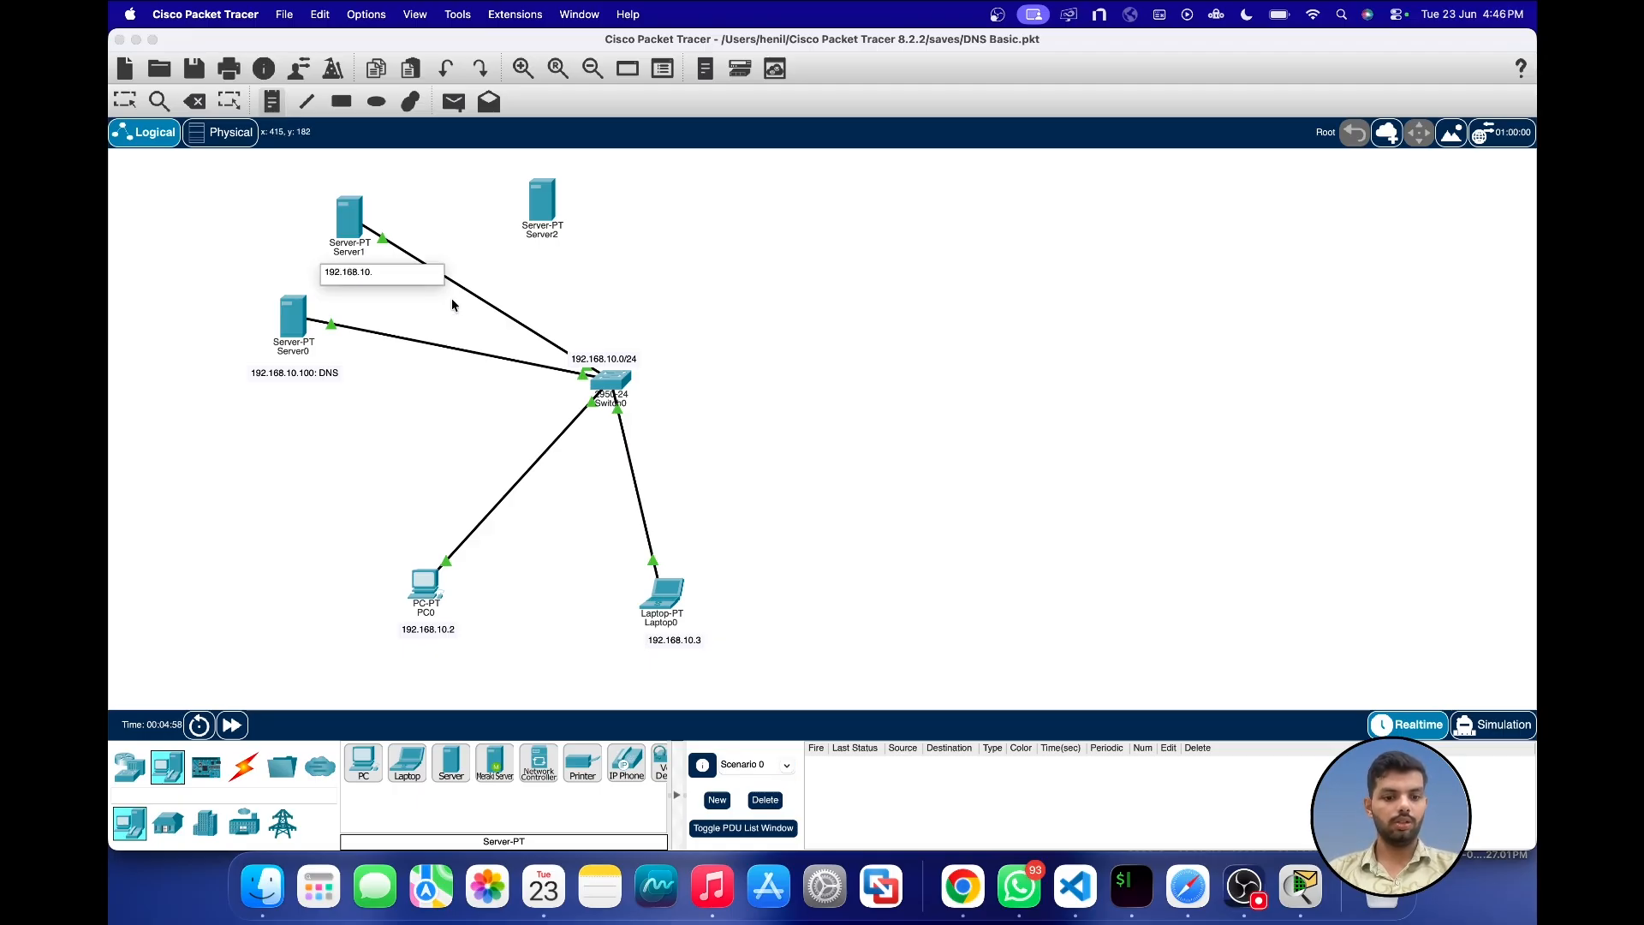
{"action": "type", "text": "200: WebServer"}
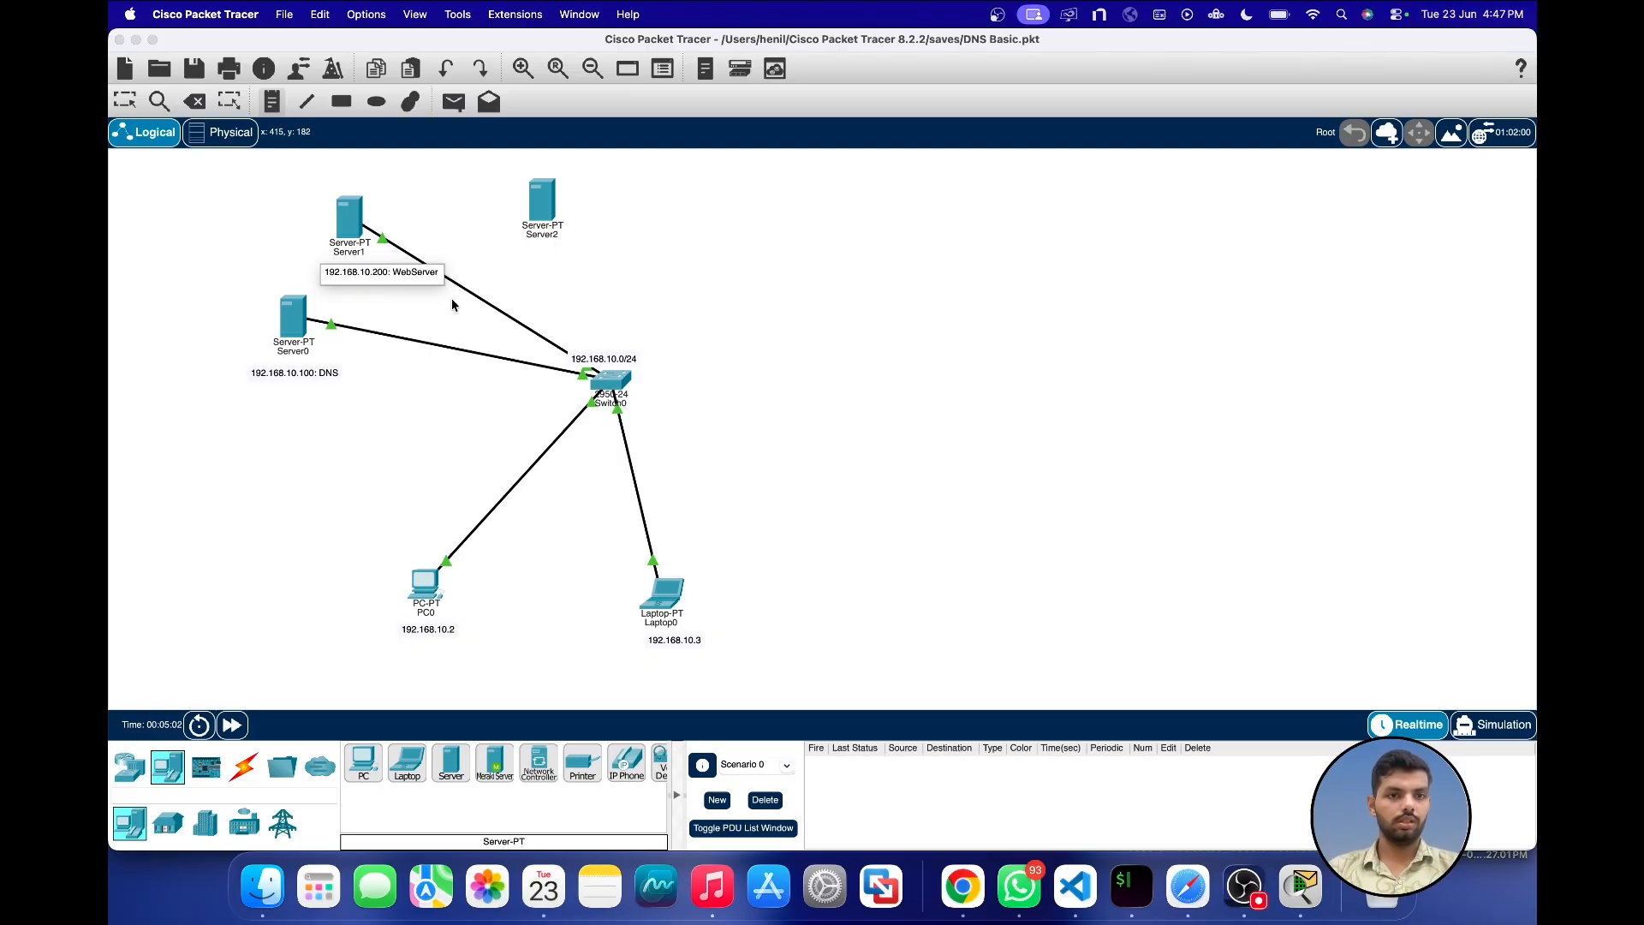
{"action": "left_click", "coordinate": [124, 102]}
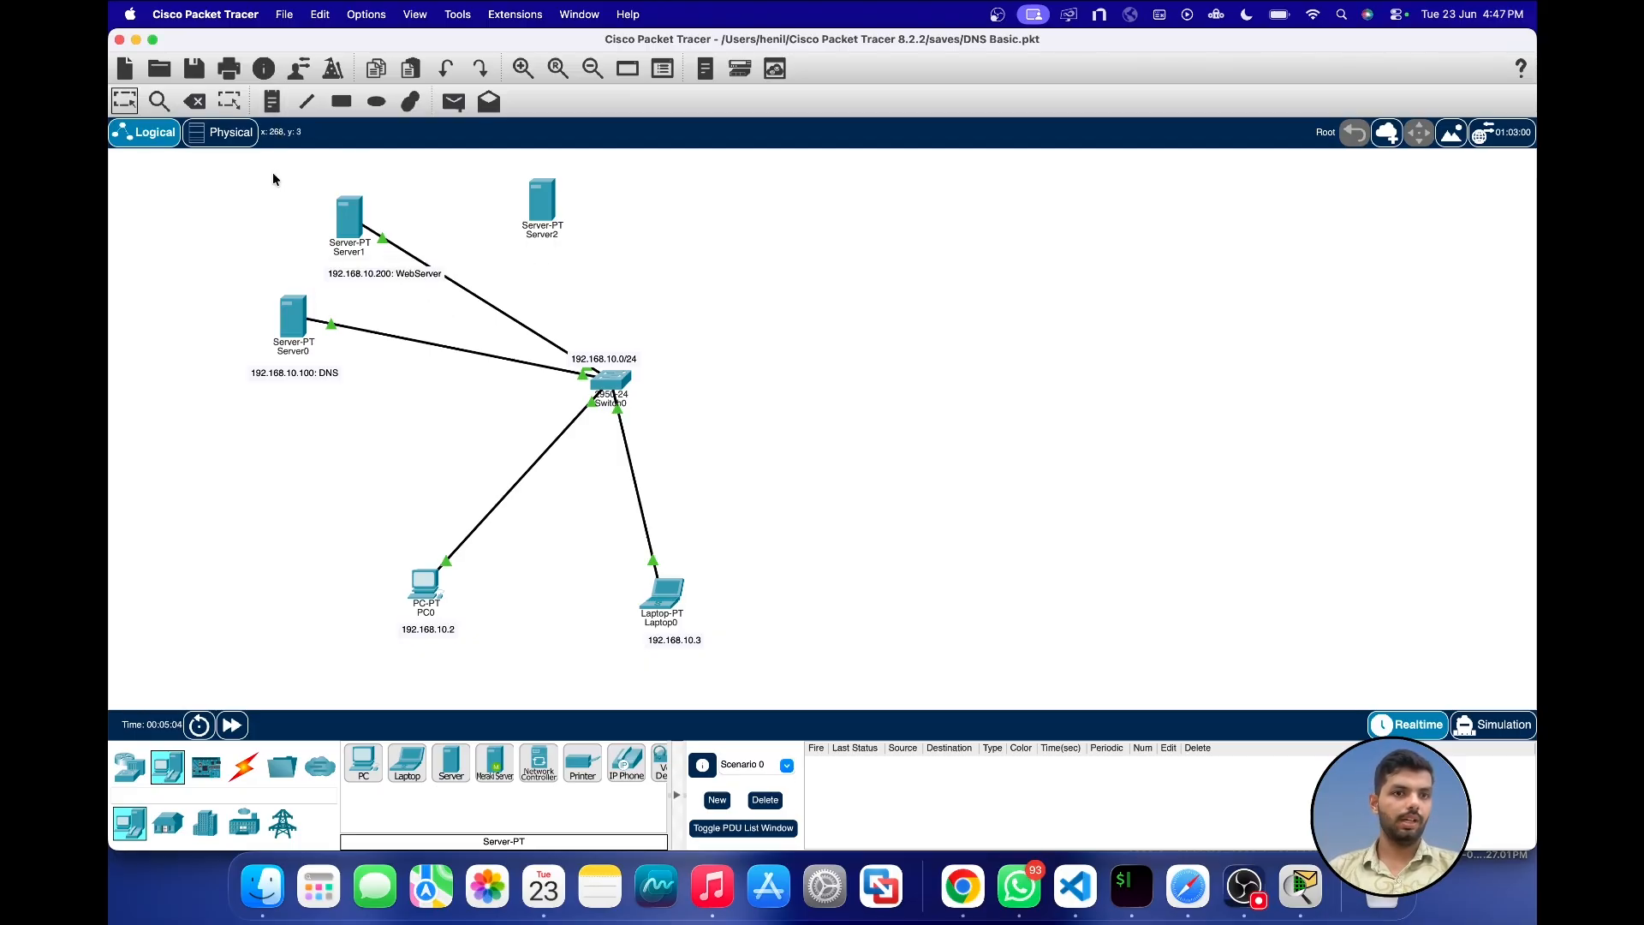
{"action": "left_click_drag", "start_coordinate": [409, 281], "coordinate": [376, 280]}
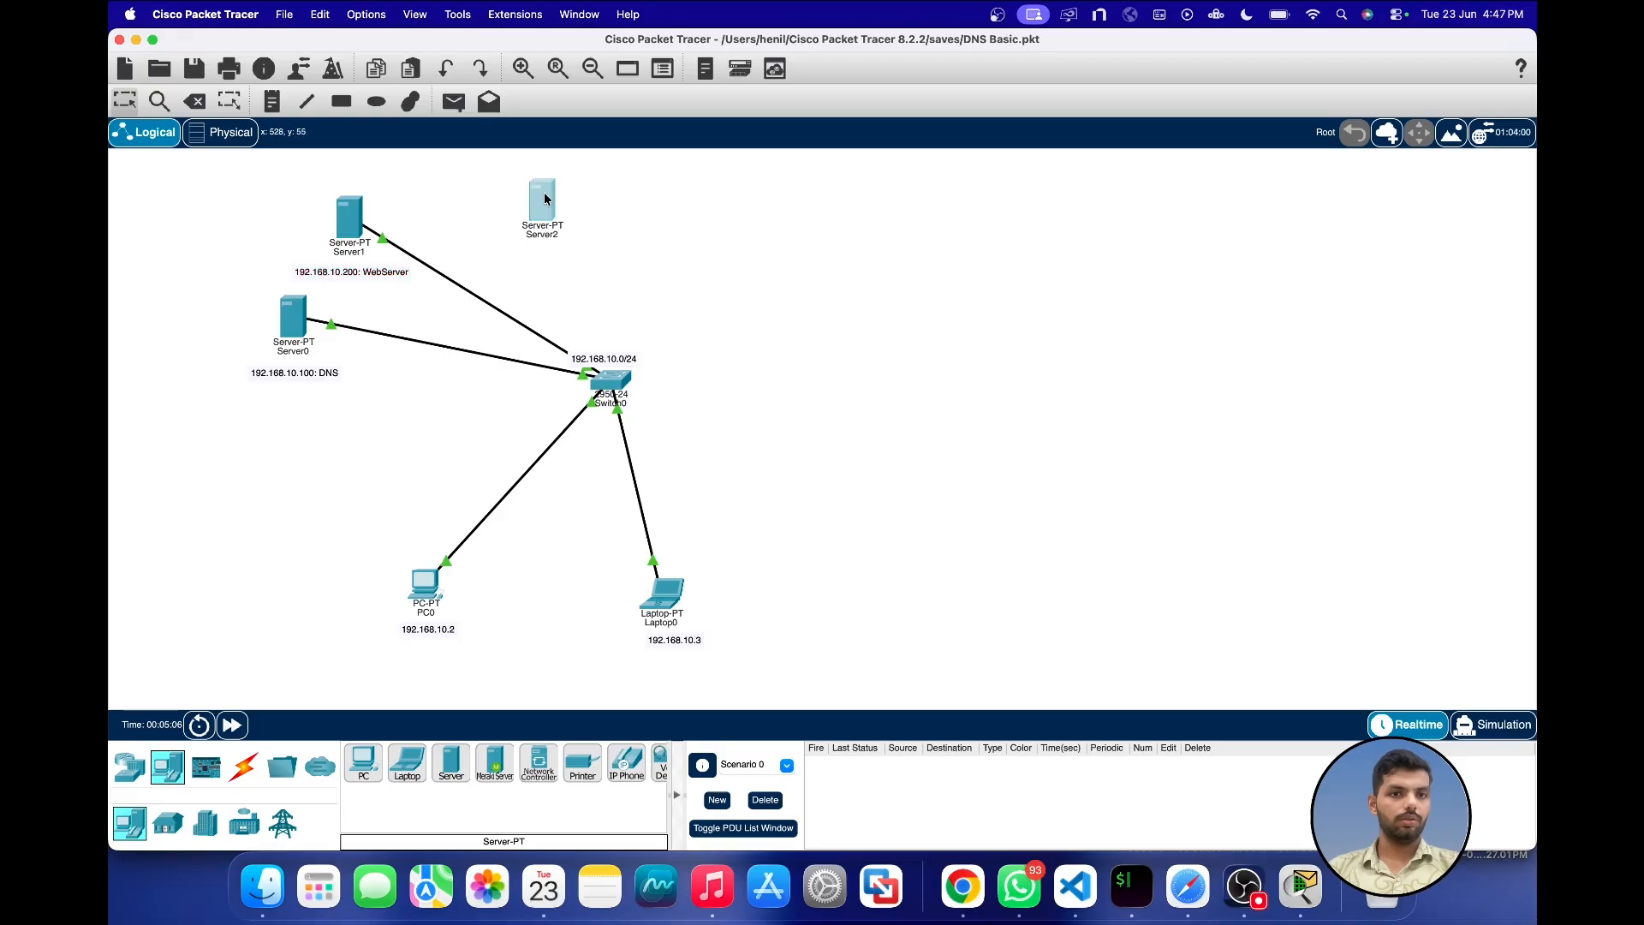
Step: Move Server2 slightly, add a note reading "192.168.10.254: DHCP" and position it directly above that server
{"action": "left_click_drag", "start_coordinate": [543, 193], "coordinate": [532, 199]}
{"action": "key", "text": "n"}
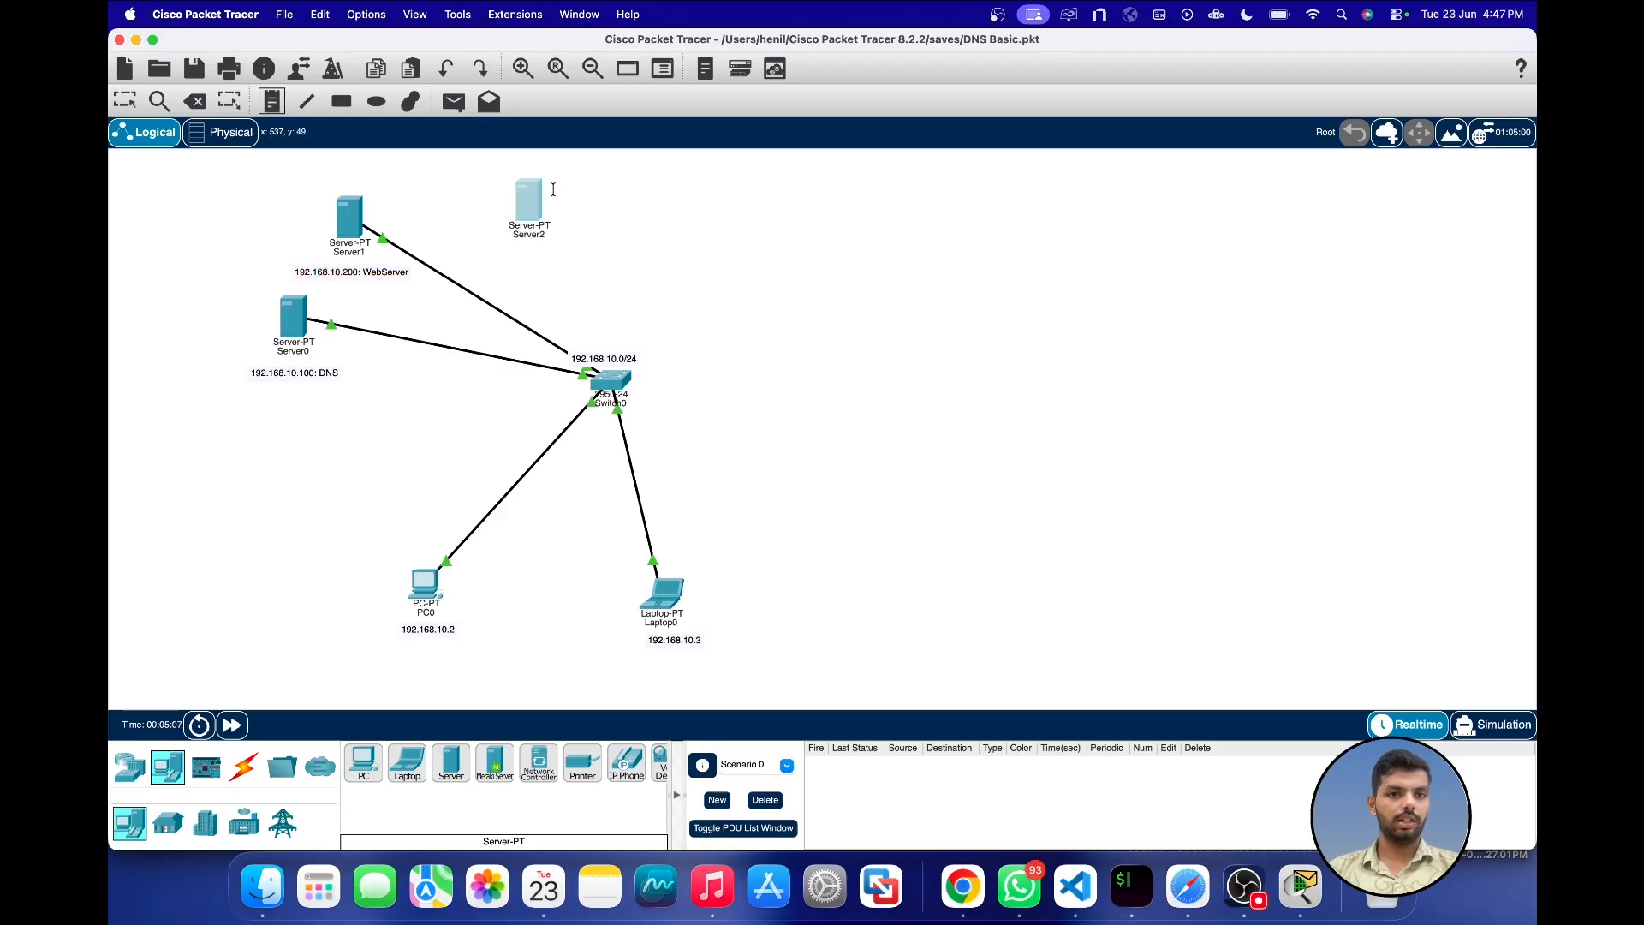
{"action": "left_click", "coordinate": [553, 189]}
{"action": "type", "text": "192"}
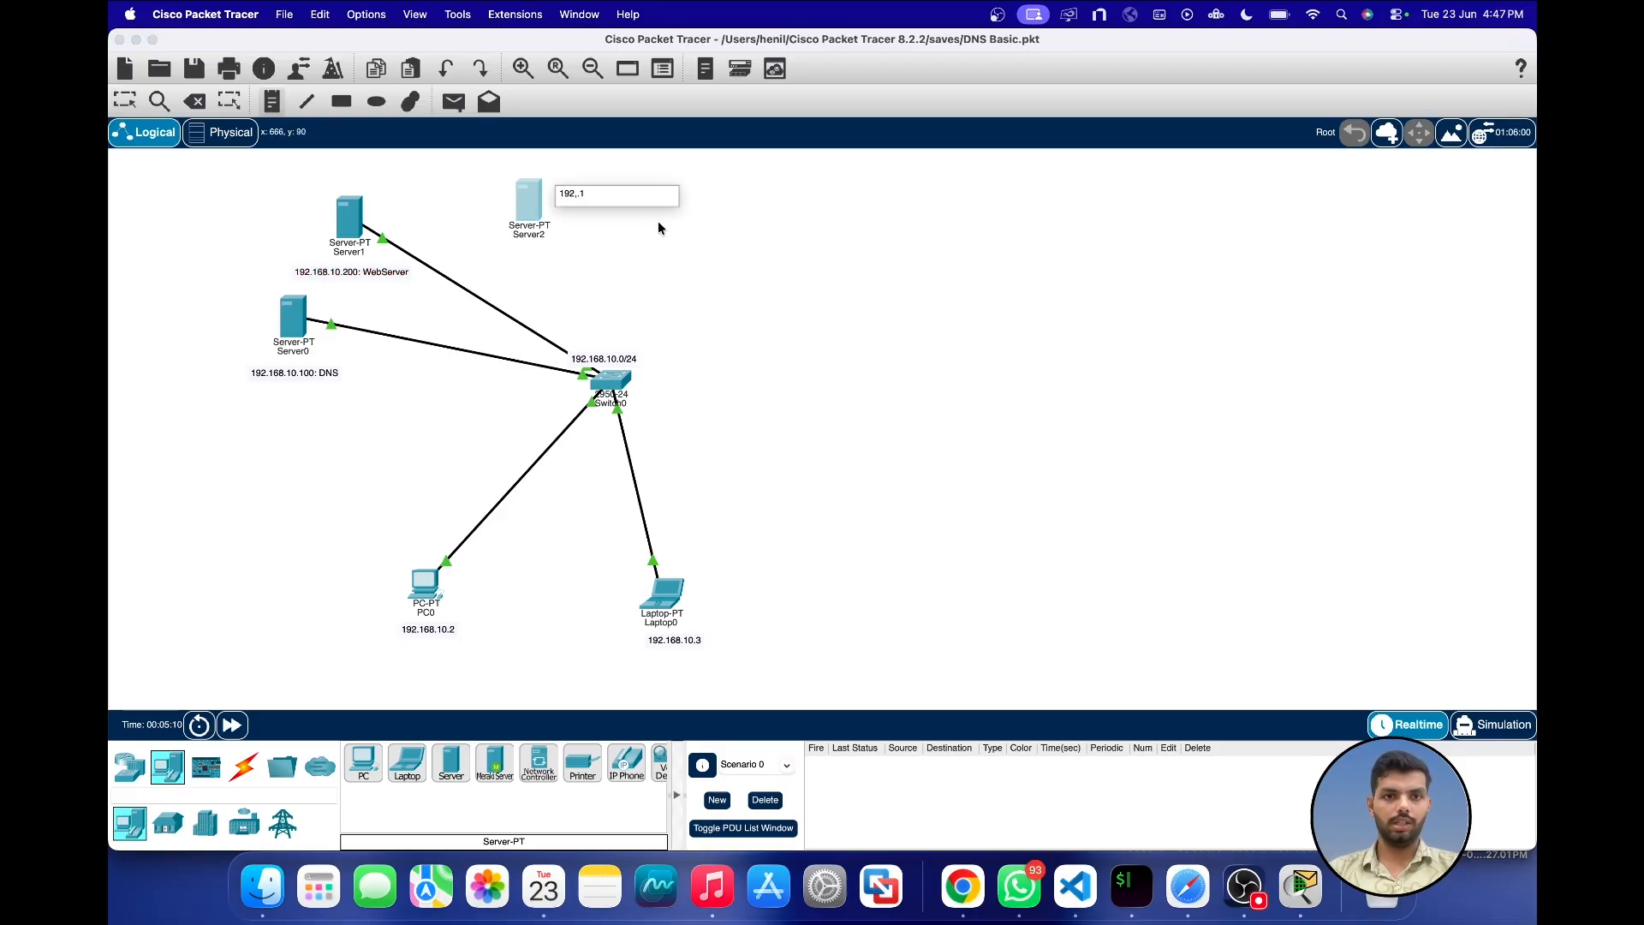
{"action": "type", "text": ".168"}
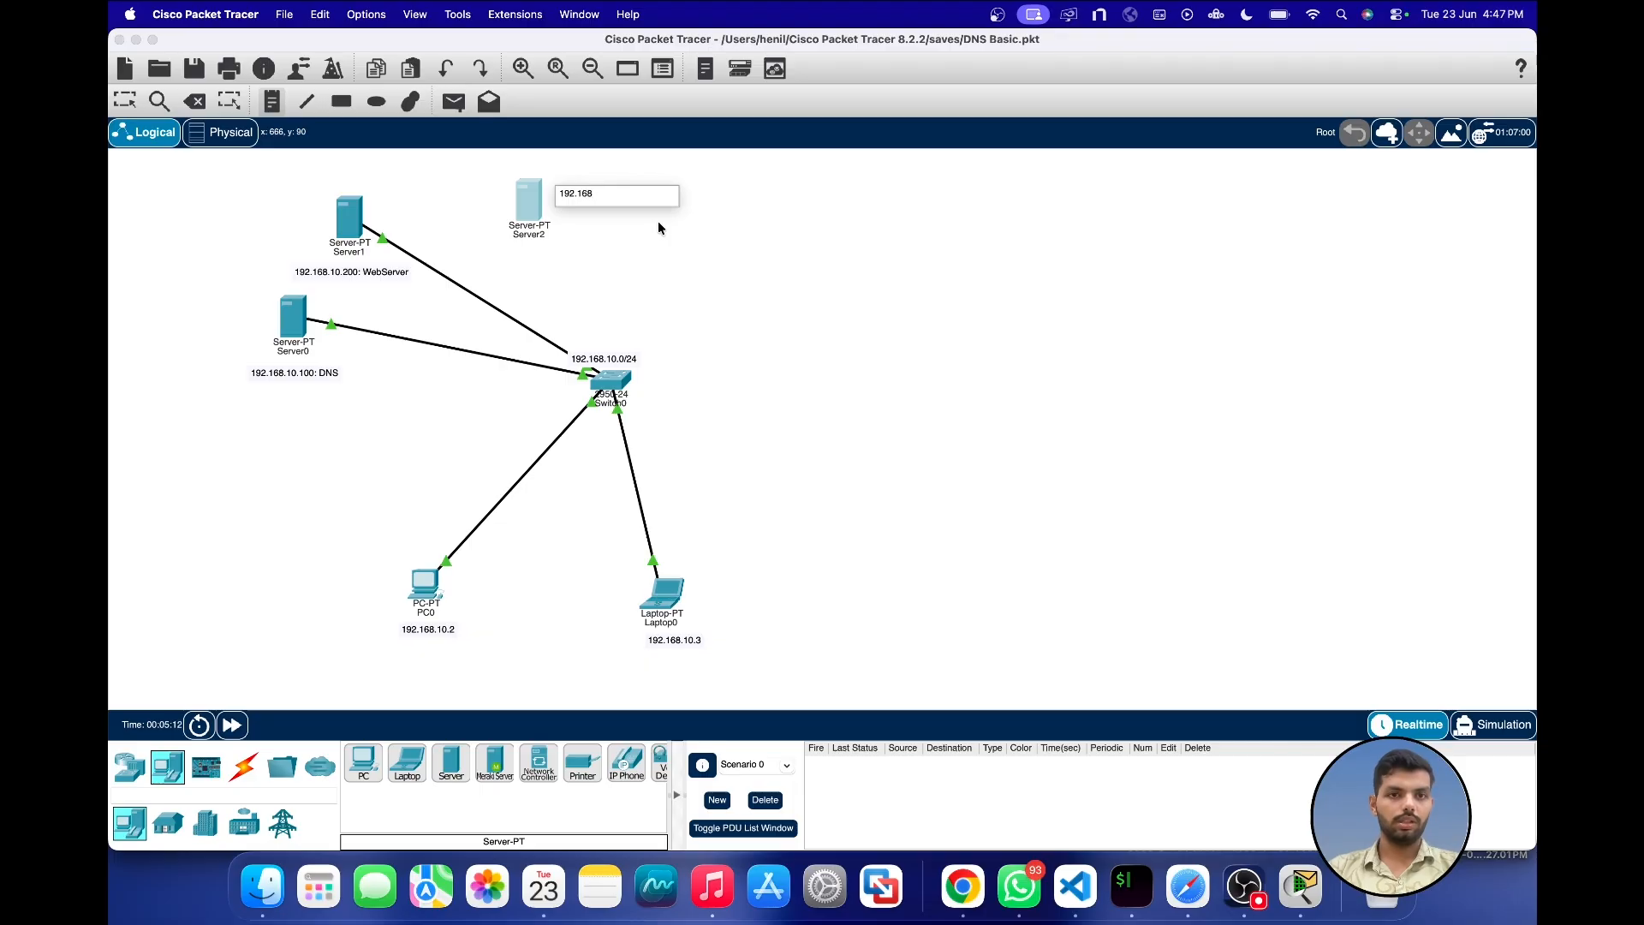
{"action": "type", "text": ".10"}
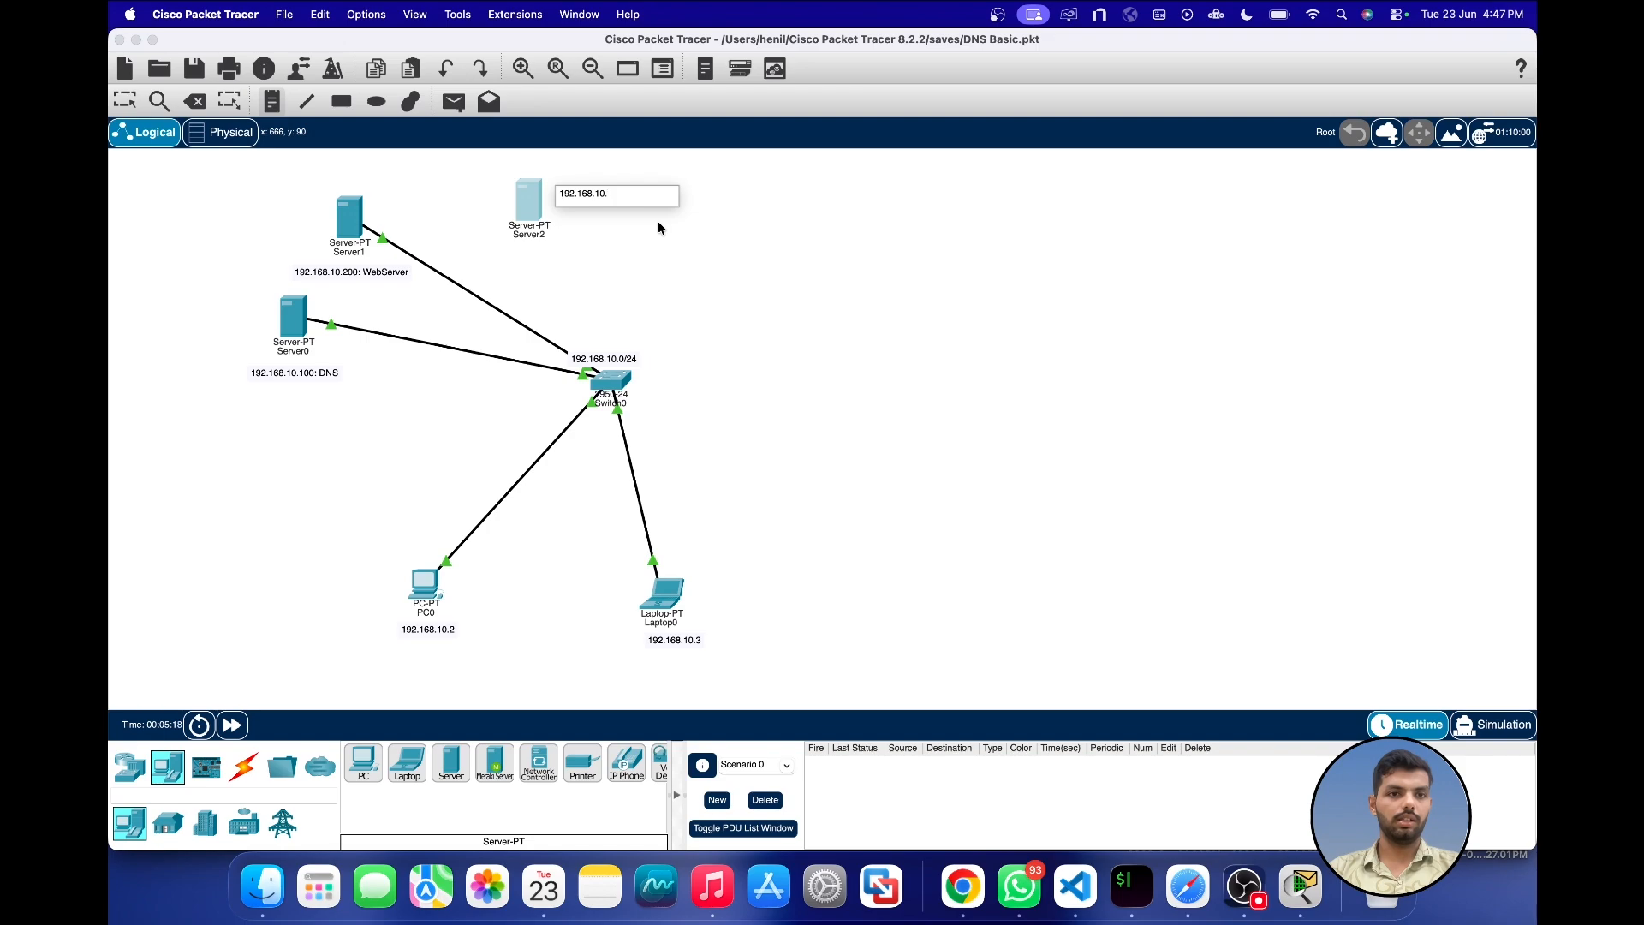
{"action": "type", "text": ".254"}
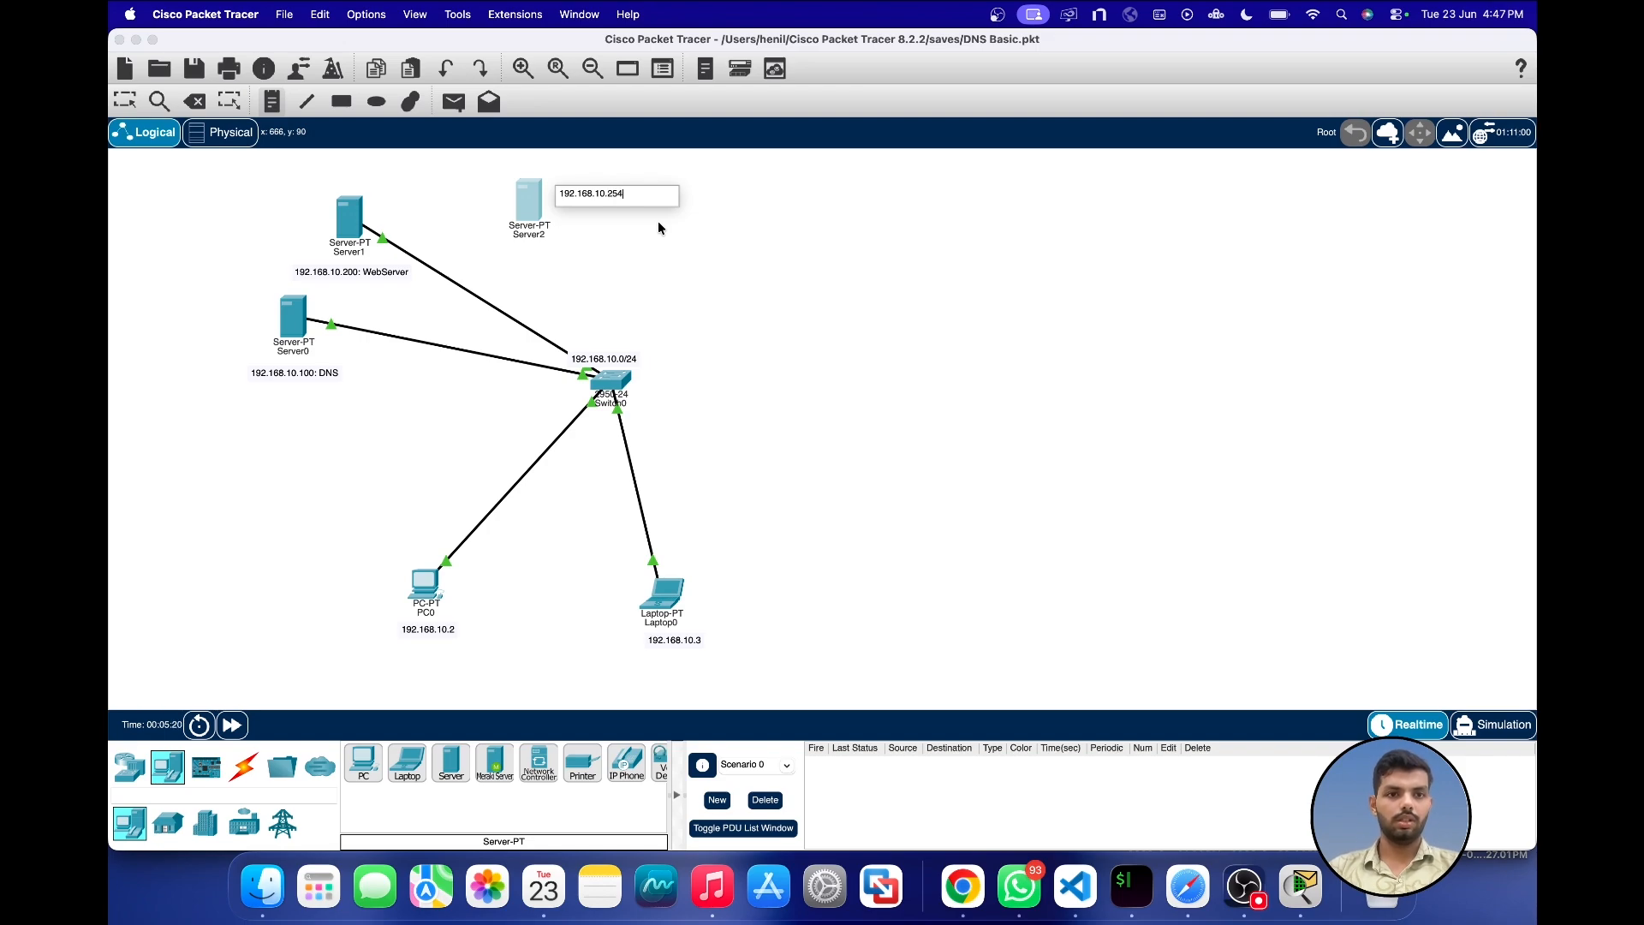
{"action": "type", "text": ": DHCP"}
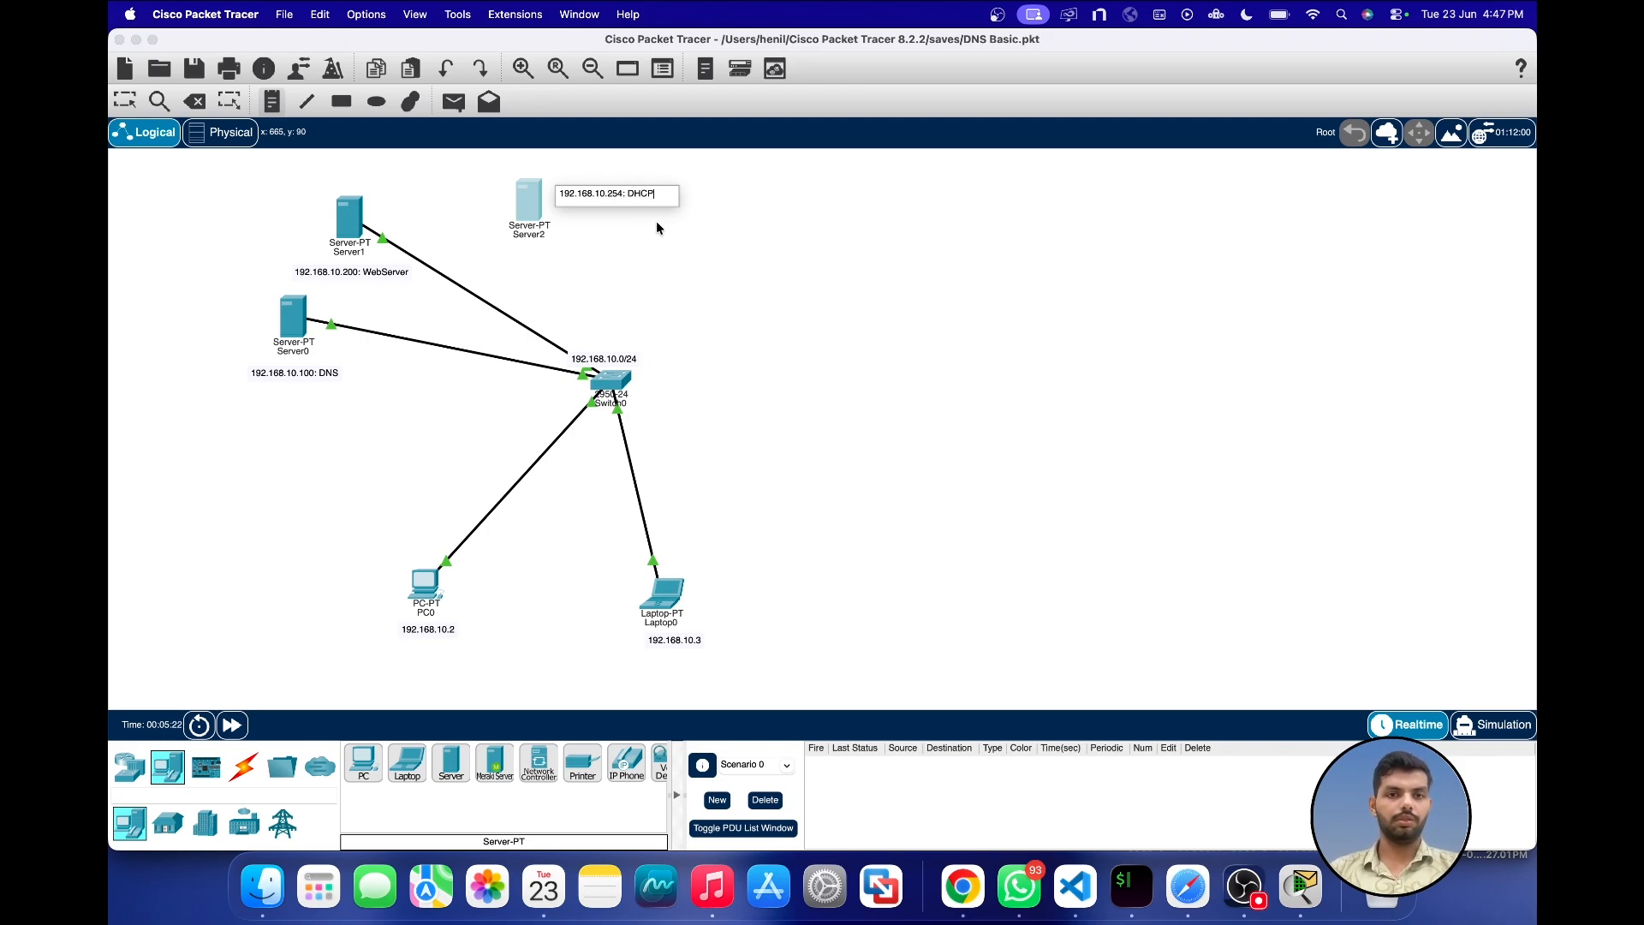
{"action": "left_click", "coordinate": [659, 205]}
{"action": "left_click_drag", "start_coordinate": [634, 187], "coordinate": [562, 163]}
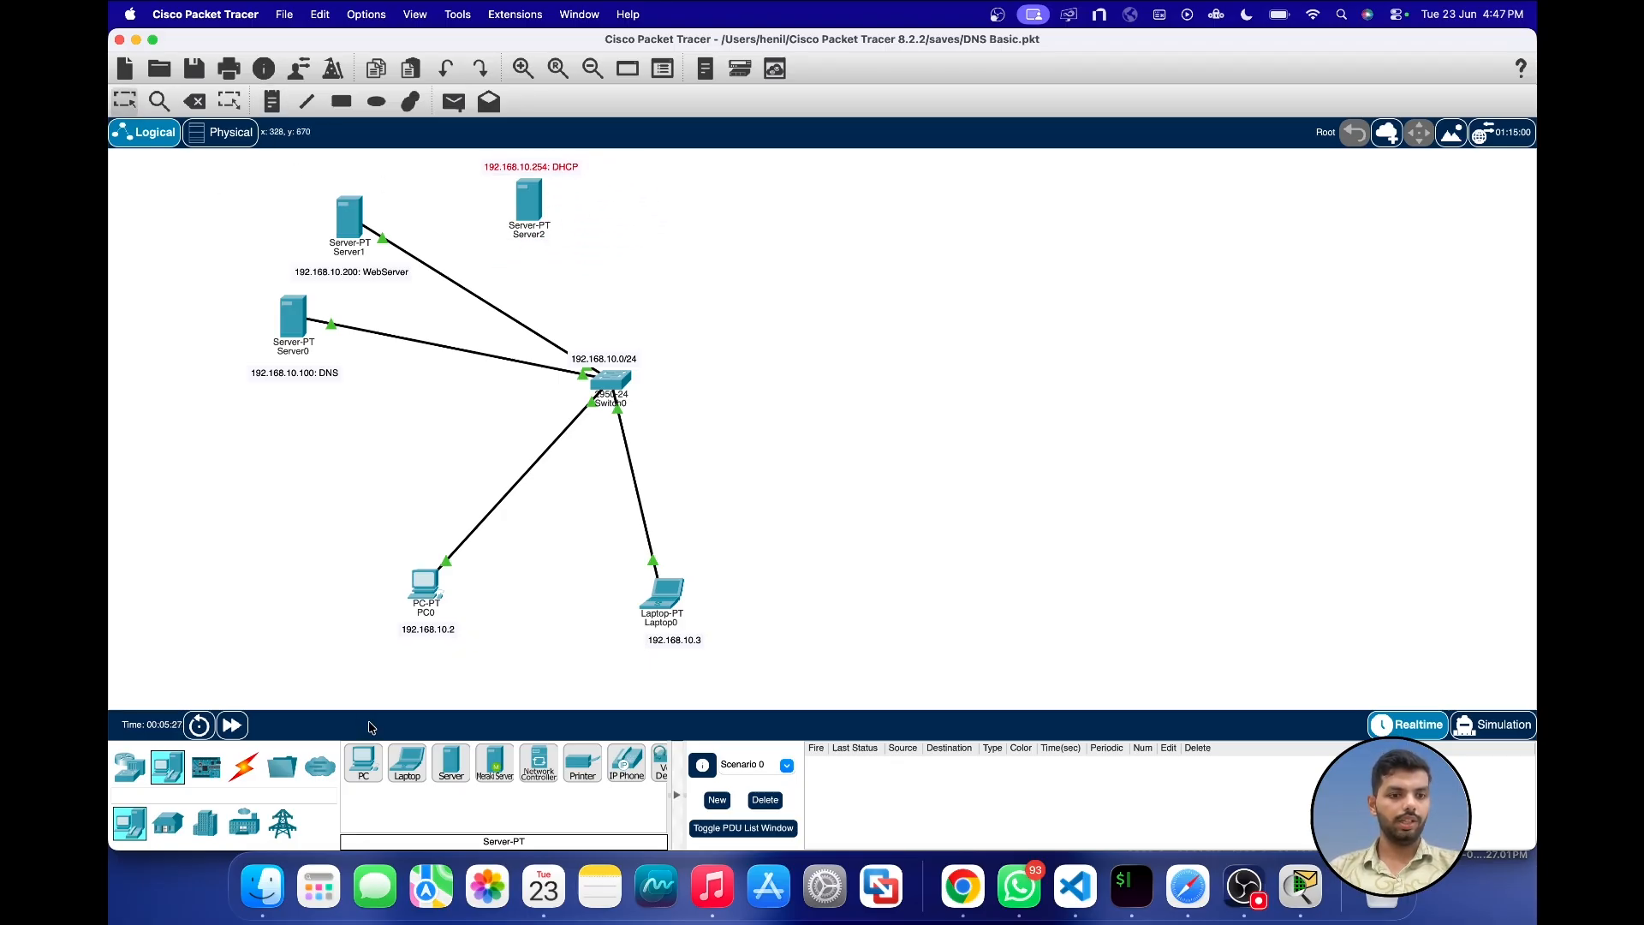
Step: Connect Server2 to Switch0 with an automatically chosen cable and shift the server slightly toward Server1
{"action": "left_click", "coordinate": [243, 766]}
{"action": "left_click", "coordinate": [363, 762]}
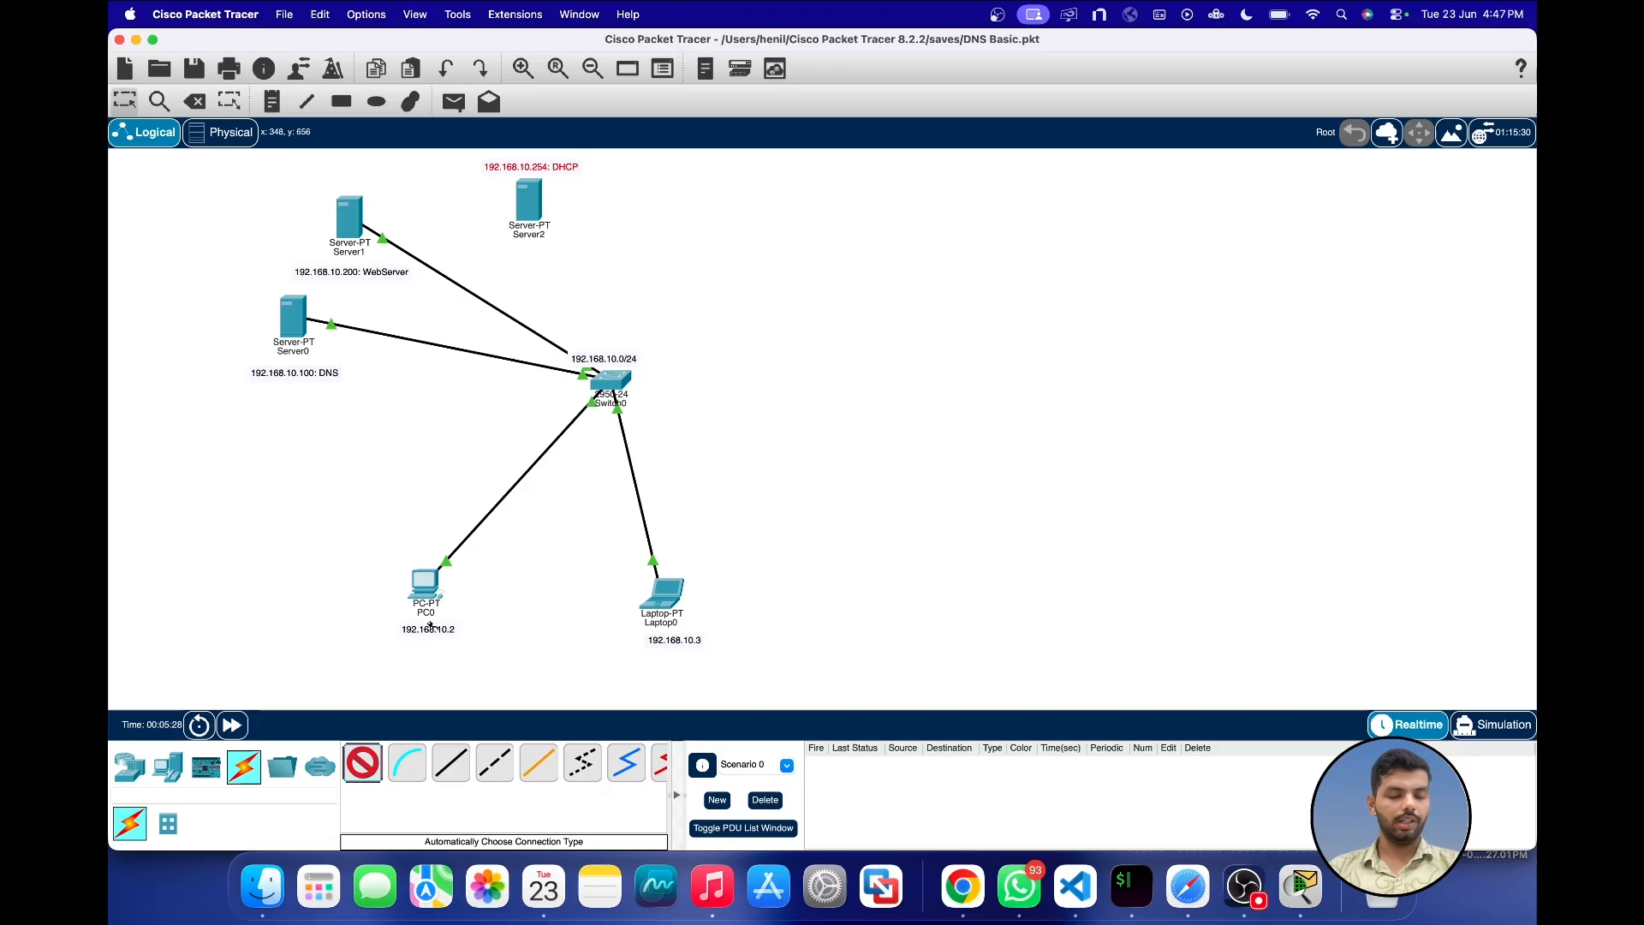
{"action": "left_click", "coordinate": [528, 202]}
{"action": "left_click", "coordinate": [612, 381]}
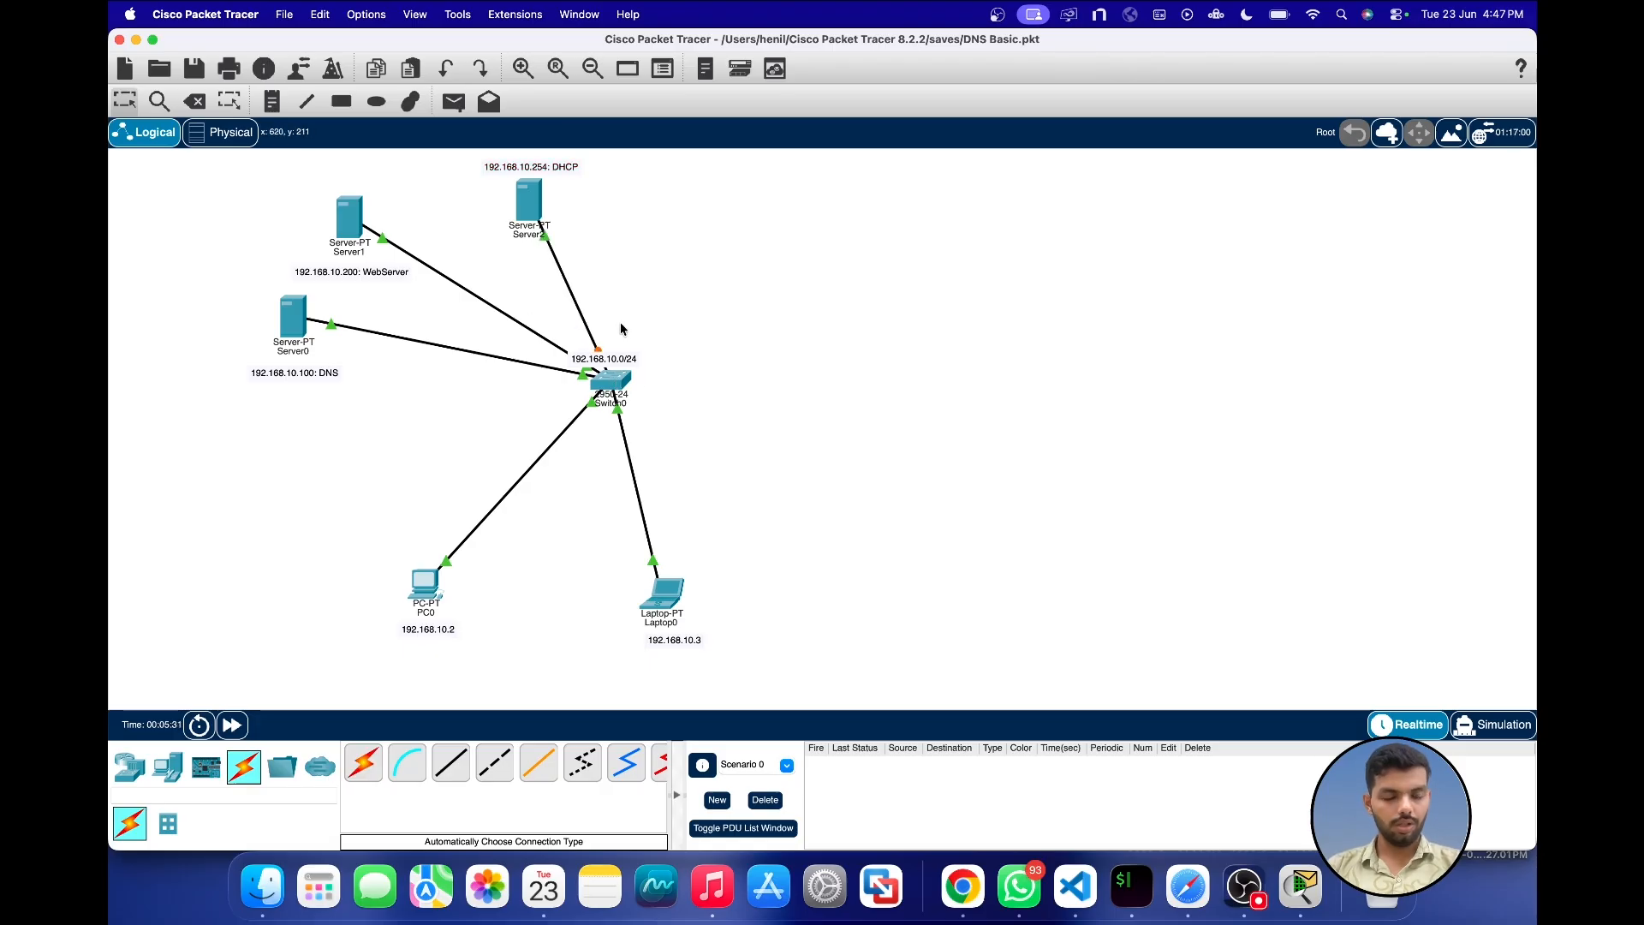
{"action": "left_click_drag", "start_coordinate": [529, 206], "coordinate": [503, 210]}
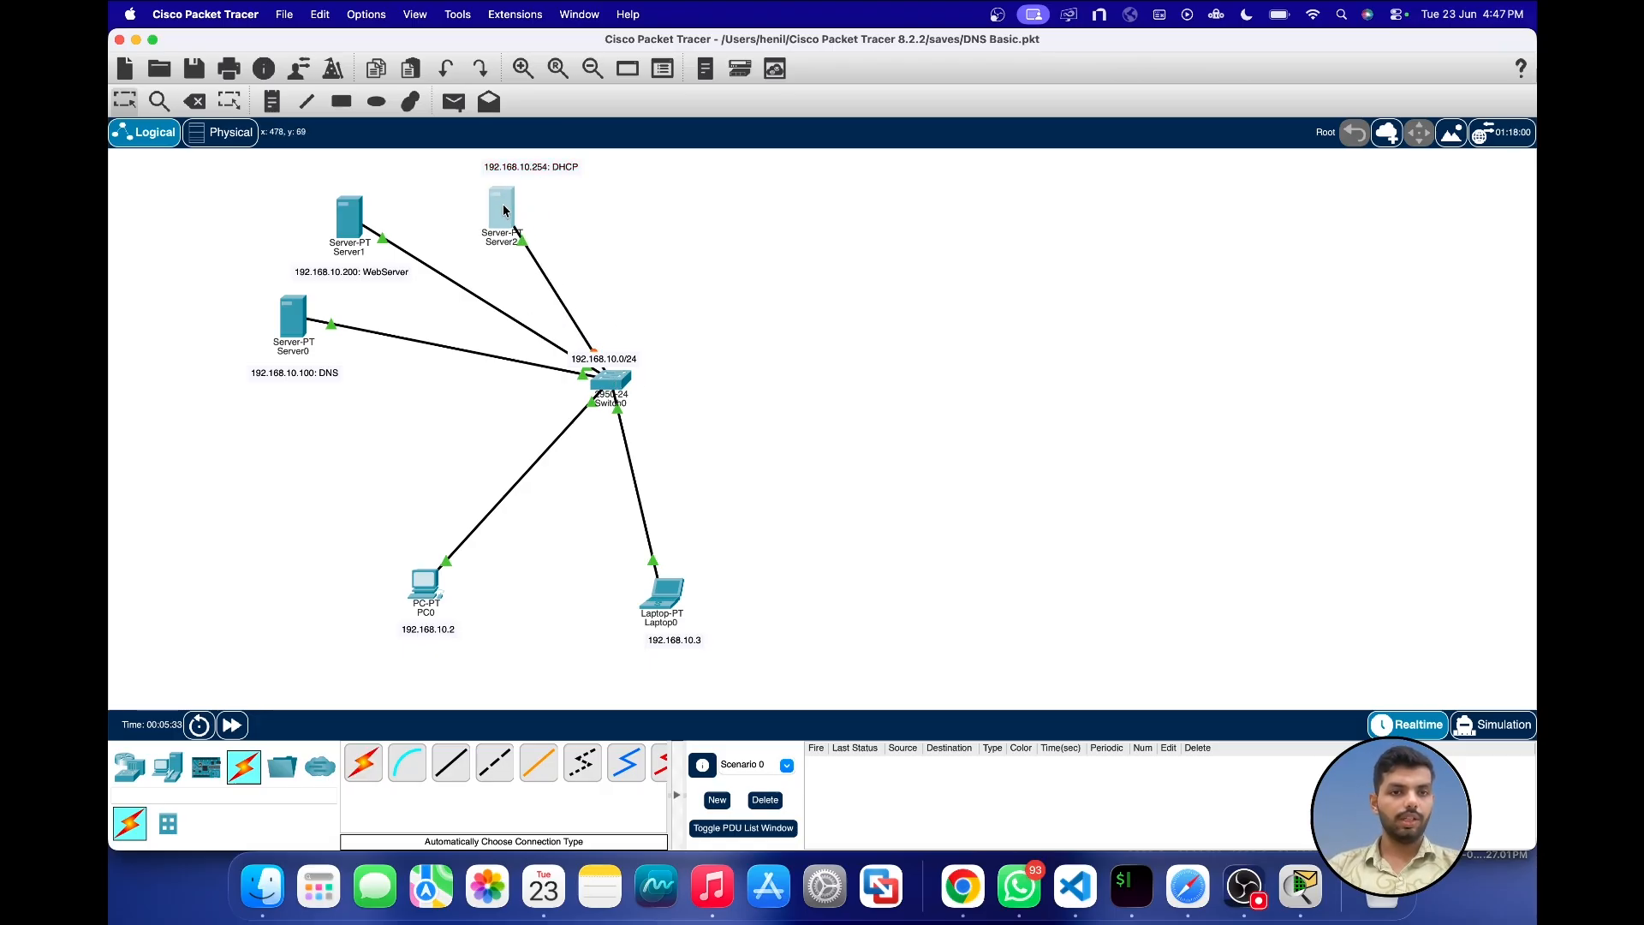
Step: Assign Server2's FastEthernet0 interface the static IPv4 address 192.168.10.254 with subnet mask 255.255.255.0
{"action": "left_click", "coordinate": [503, 210]}
{"action": "left_click_drag", "start_coordinate": [759, 202], "coordinate": [870, 202]}
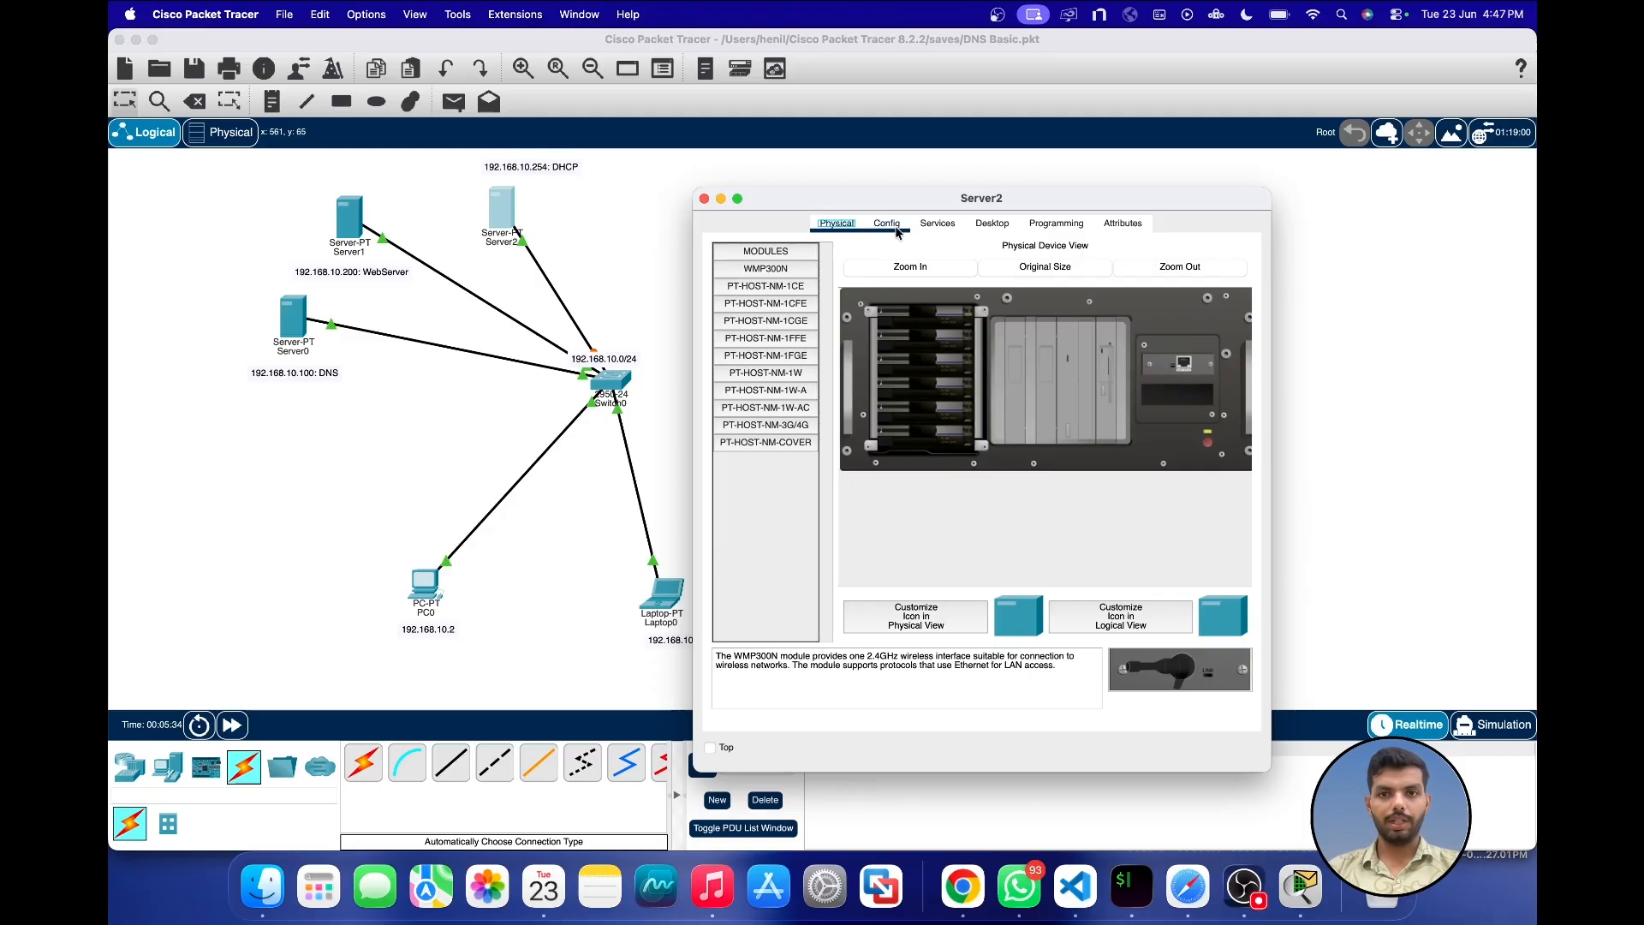
{"action": "left_click", "coordinate": [887, 224]}
{"action": "left_click", "coordinate": [775, 333]}
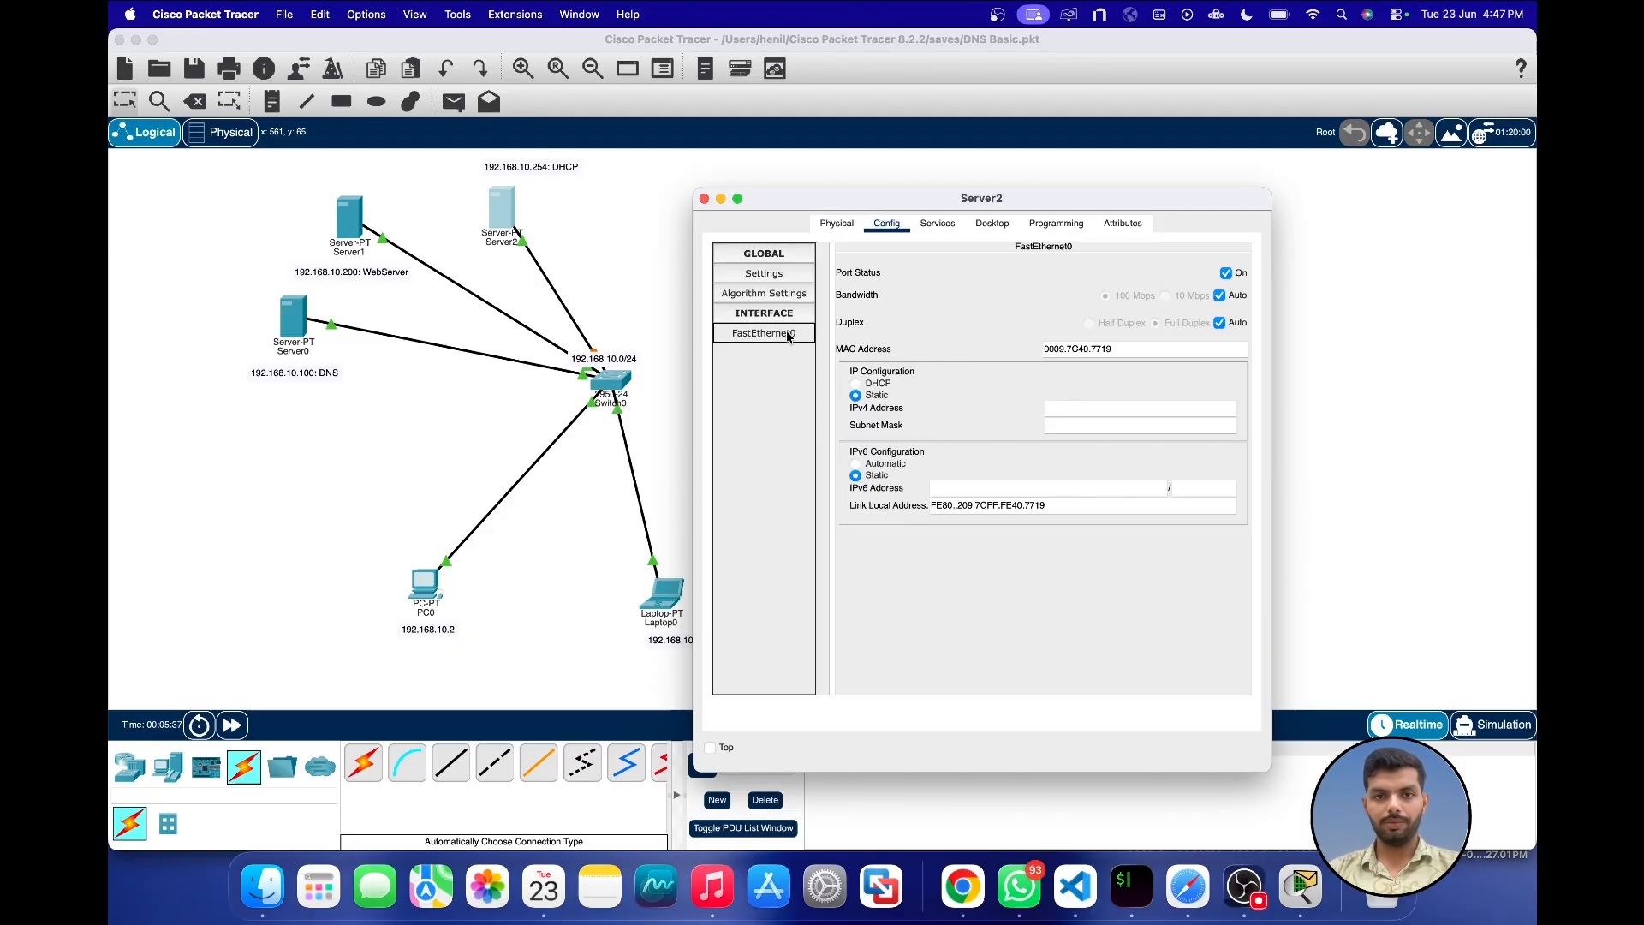
{"action": "left_click", "coordinate": [1088, 406]}
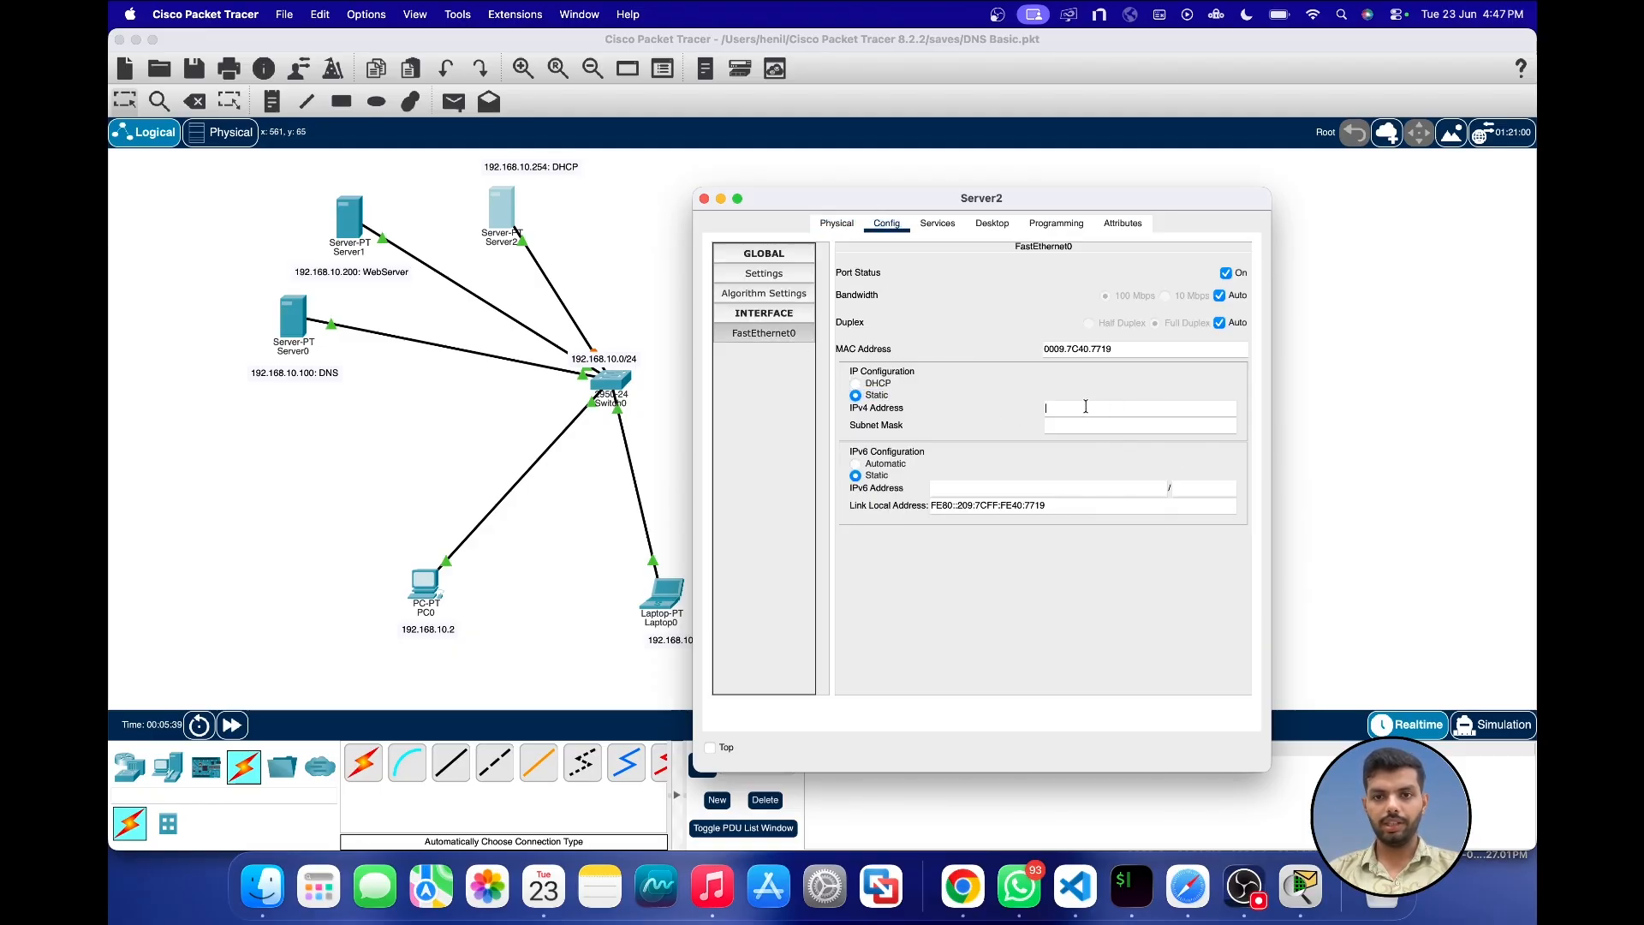
{"action": "type", "text": "192.168"}
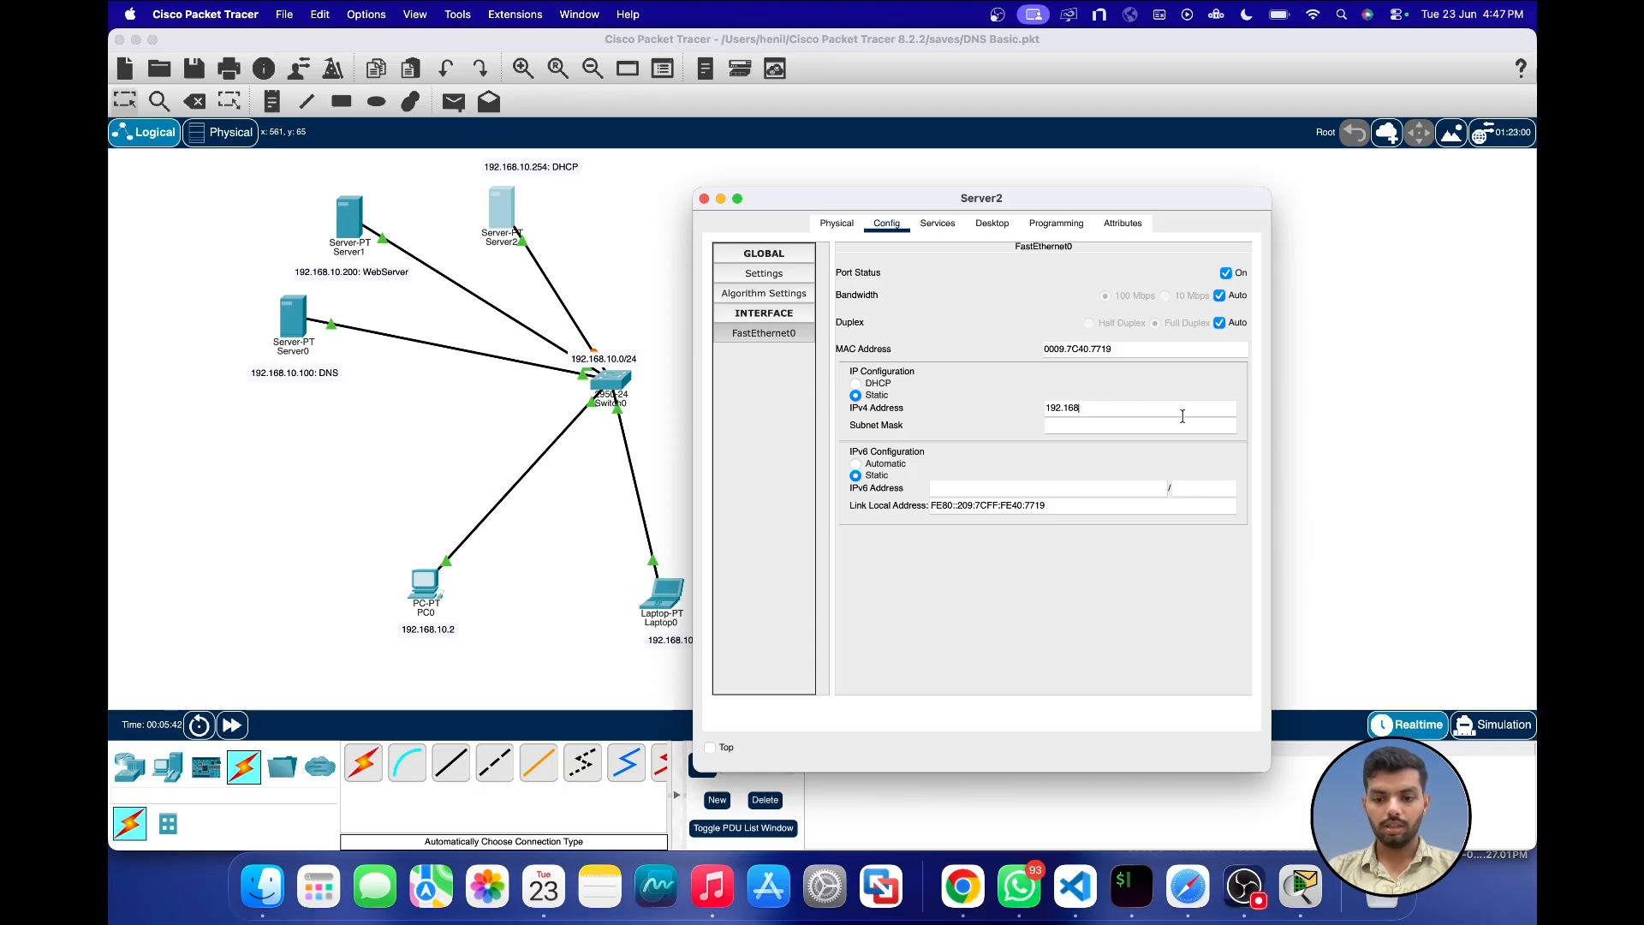
{"action": "type", "text": ".10.2"}
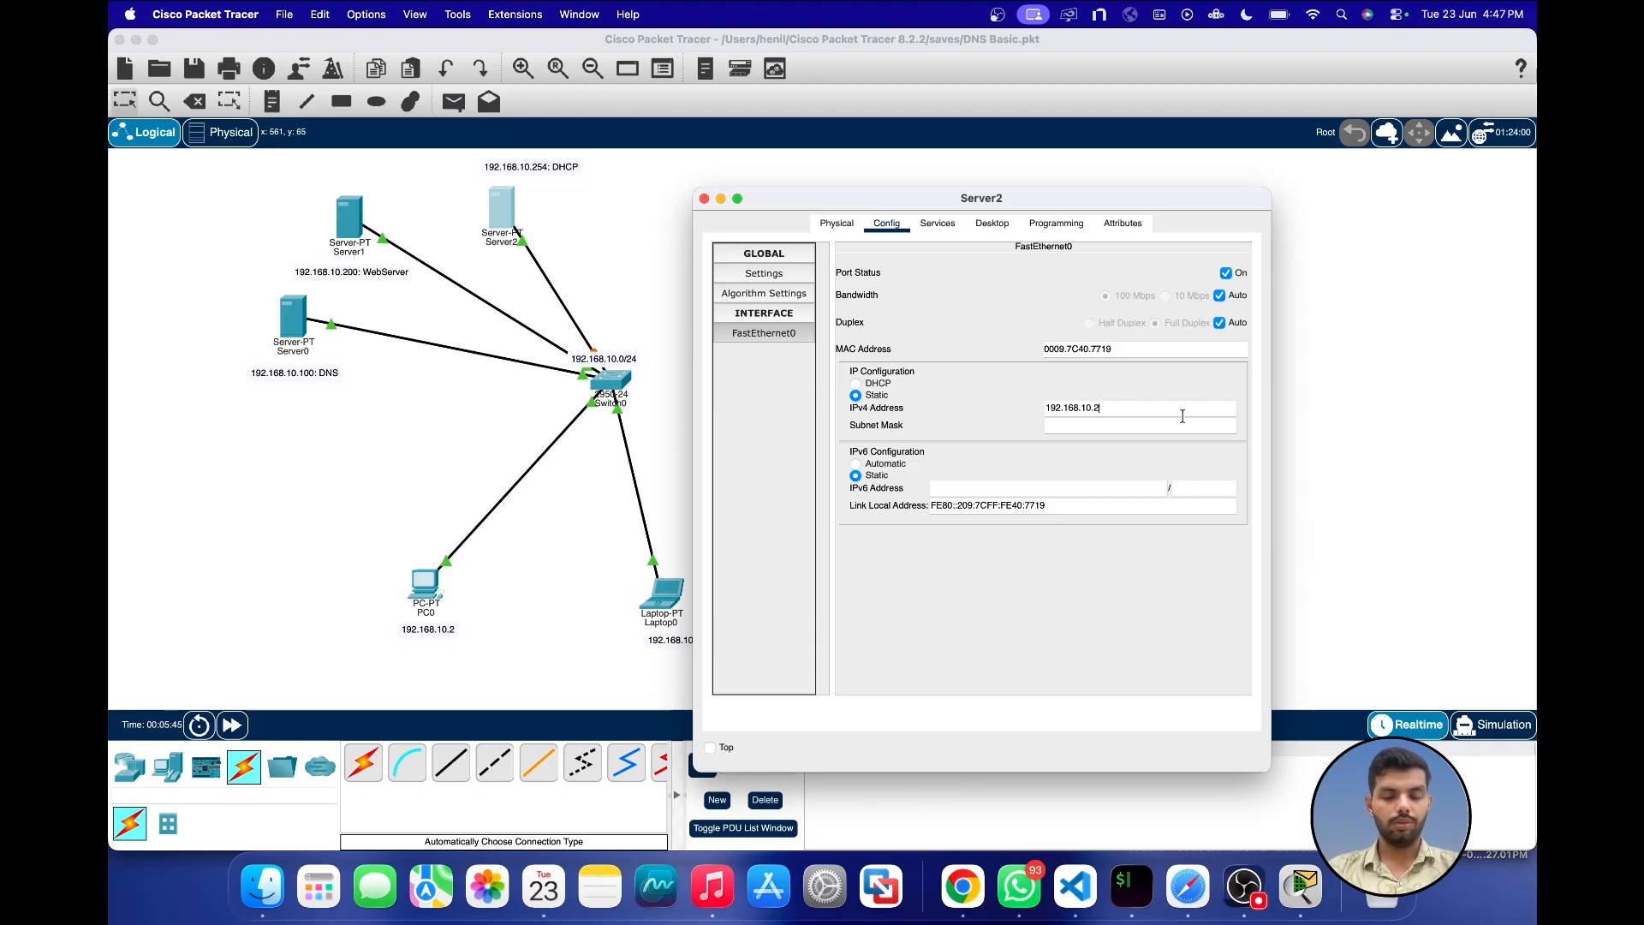
{"action": "type", "text": "54"}
{"action": "key", "text": "Tab"}
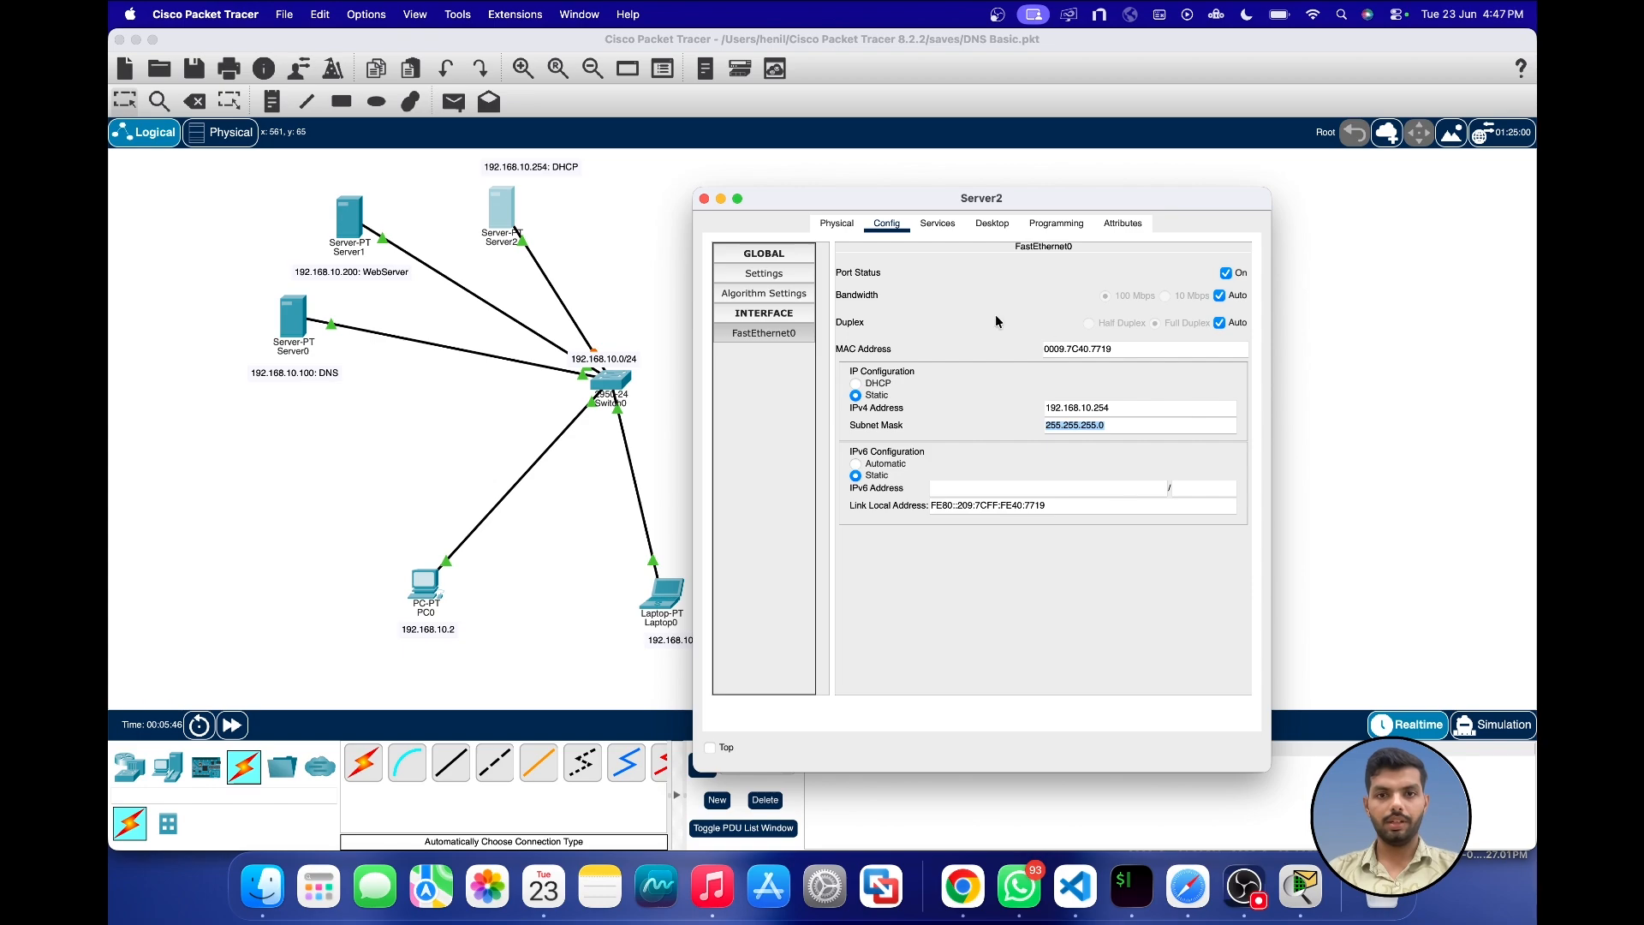
Step: Turn on the DHCP service for Server2's FastEthernet0 interface
{"action": "left_click", "coordinate": [941, 226]}
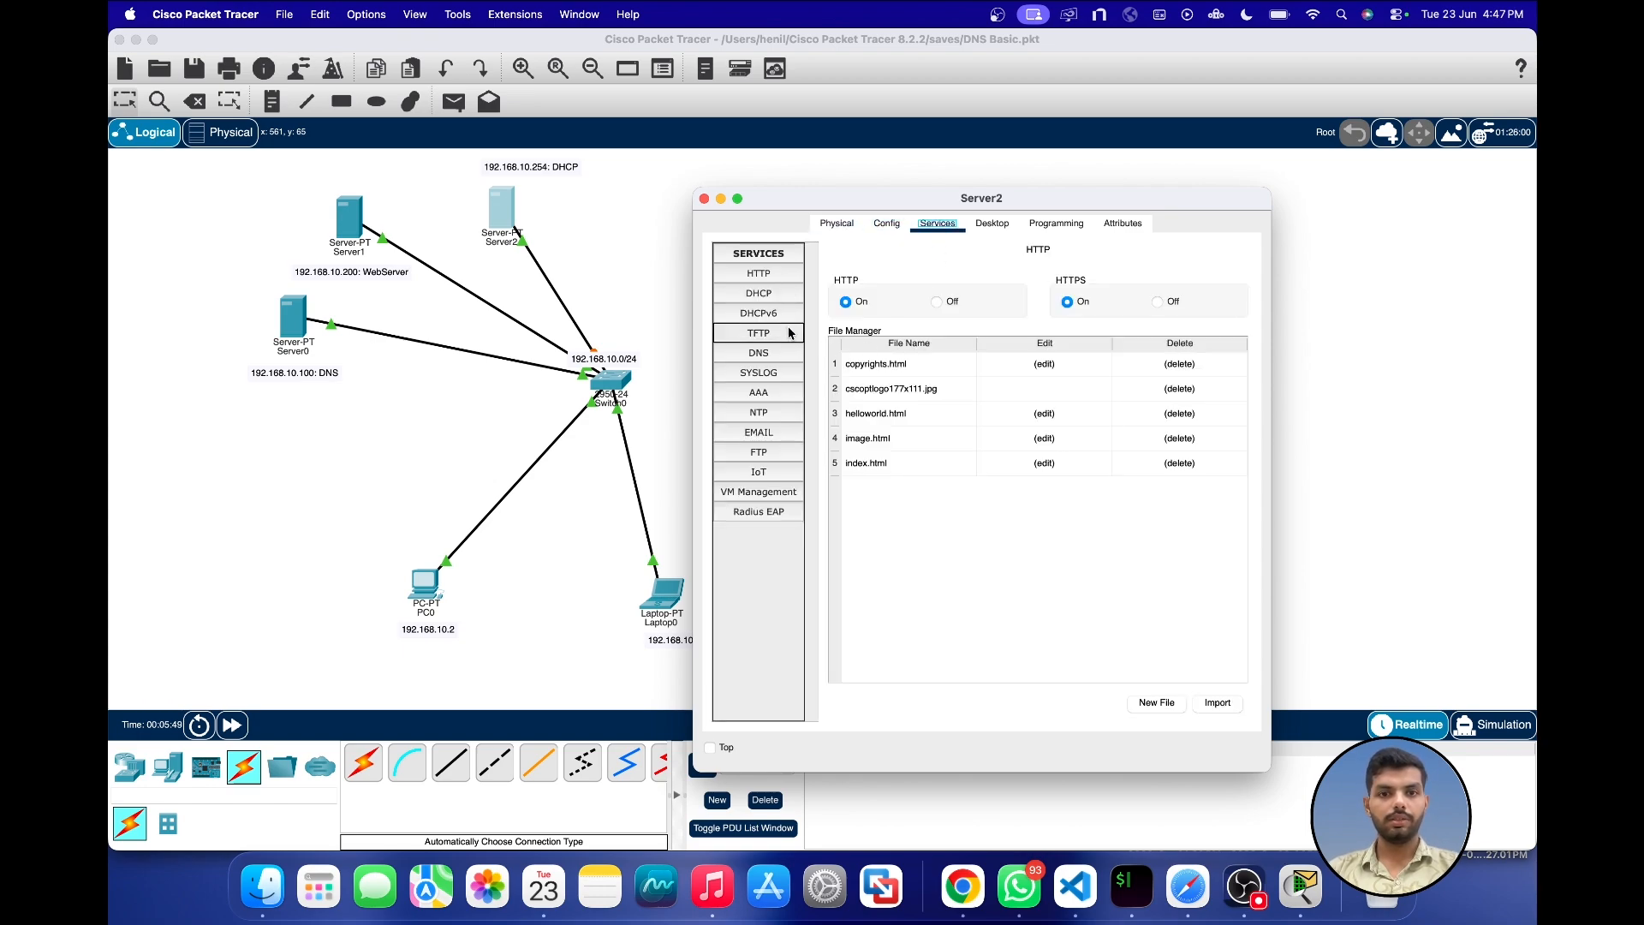
{"action": "left_click", "coordinate": [768, 293]}
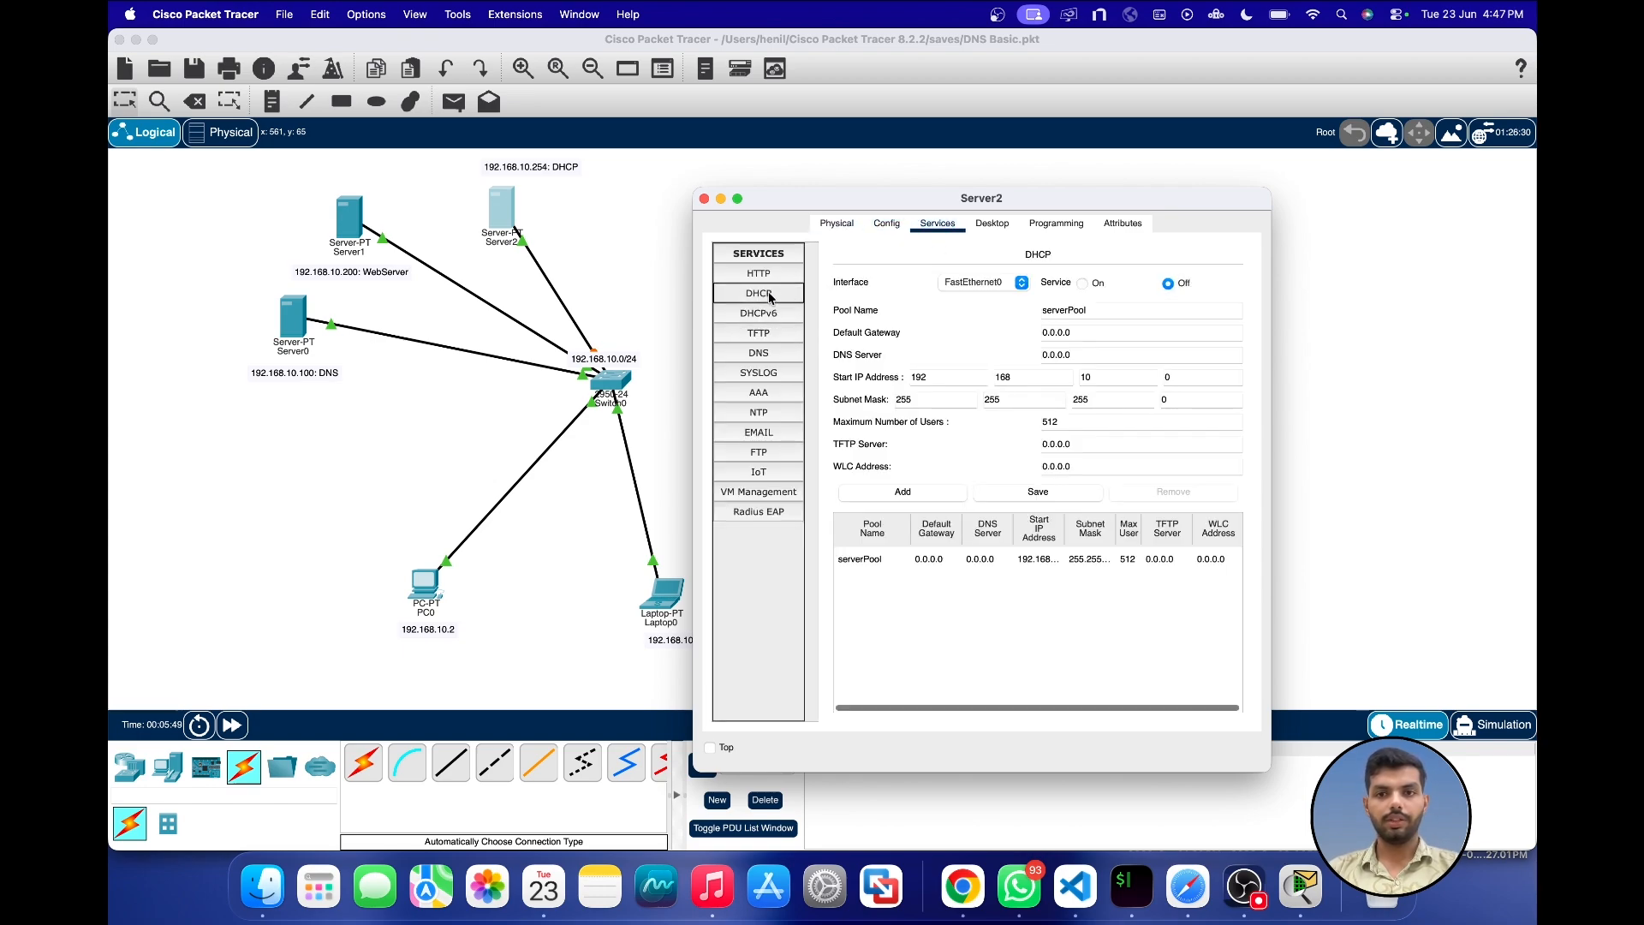
{"action": "left_click", "coordinate": [1082, 284]}
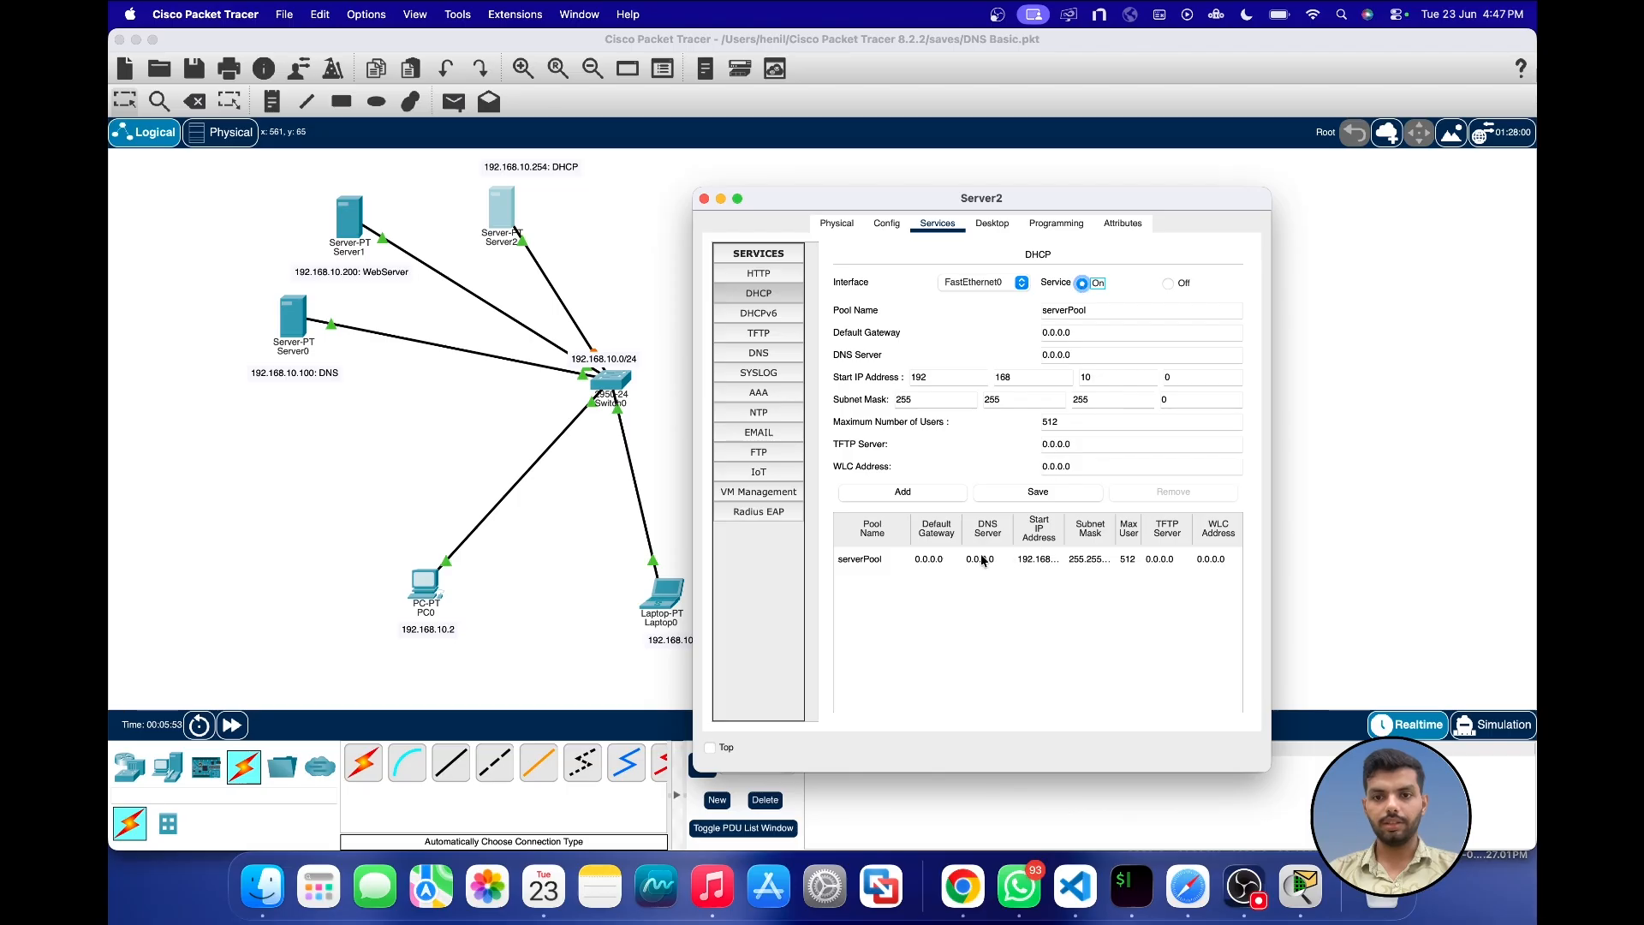
Step: In Server2's serverPool settings, set the start IP address to 192.168.10.2 and the maximum number of users to 50
{"action": "left_click", "coordinate": [1043, 564]}
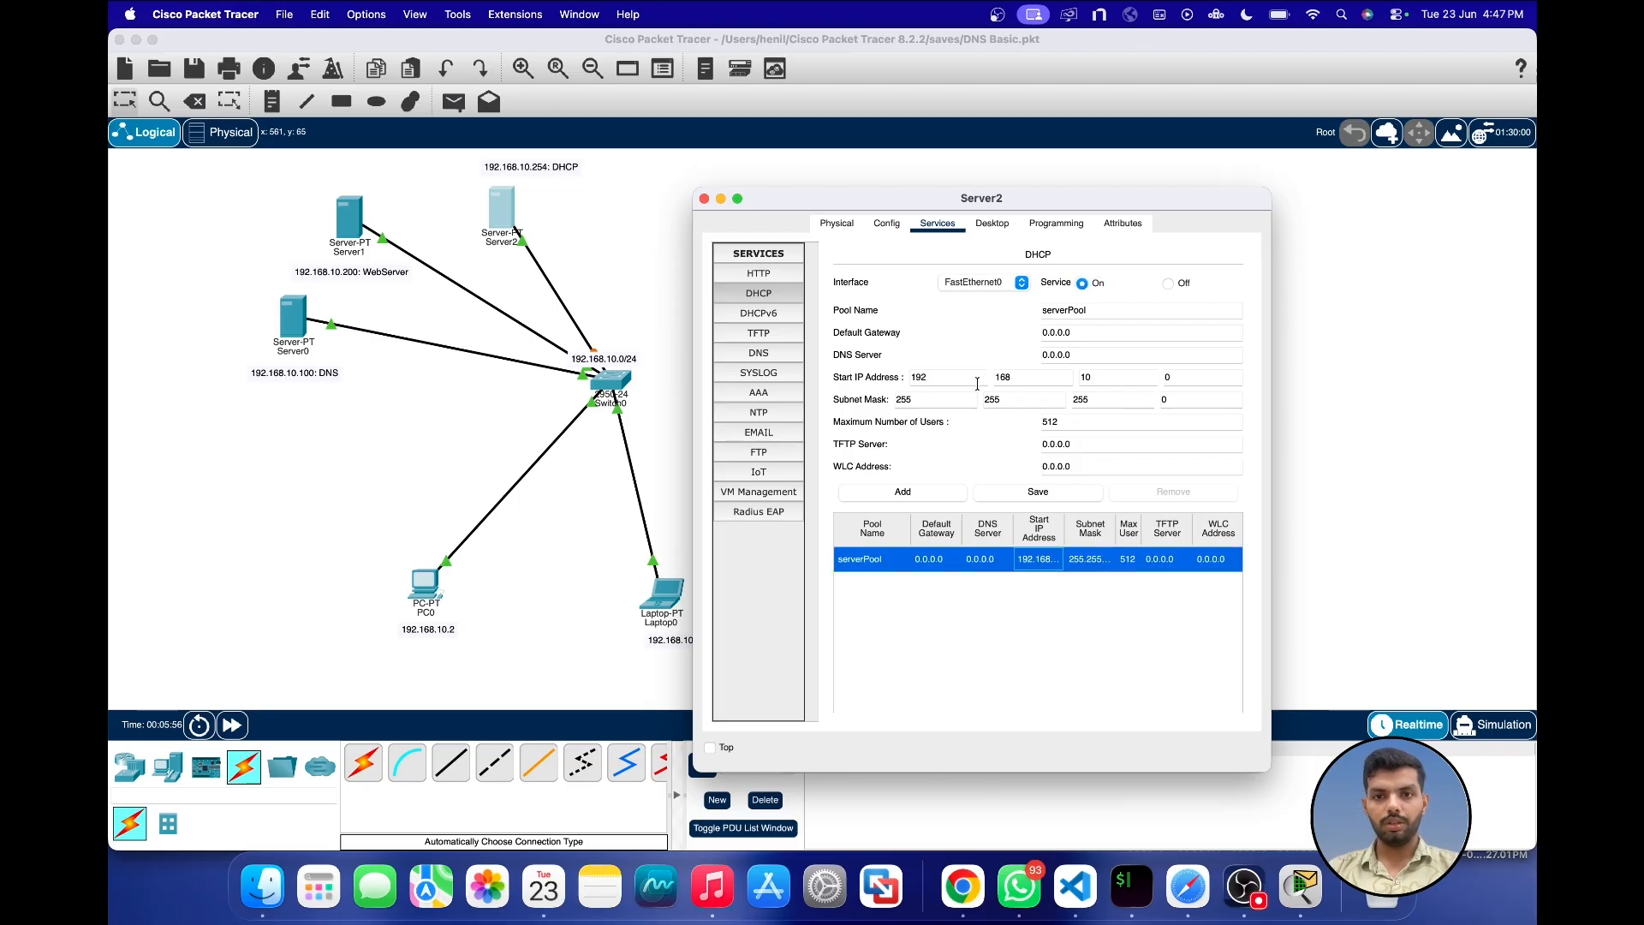
{"action": "left_click_drag", "start_coordinate": [966, 208], "coordinate": [1034, 207]}
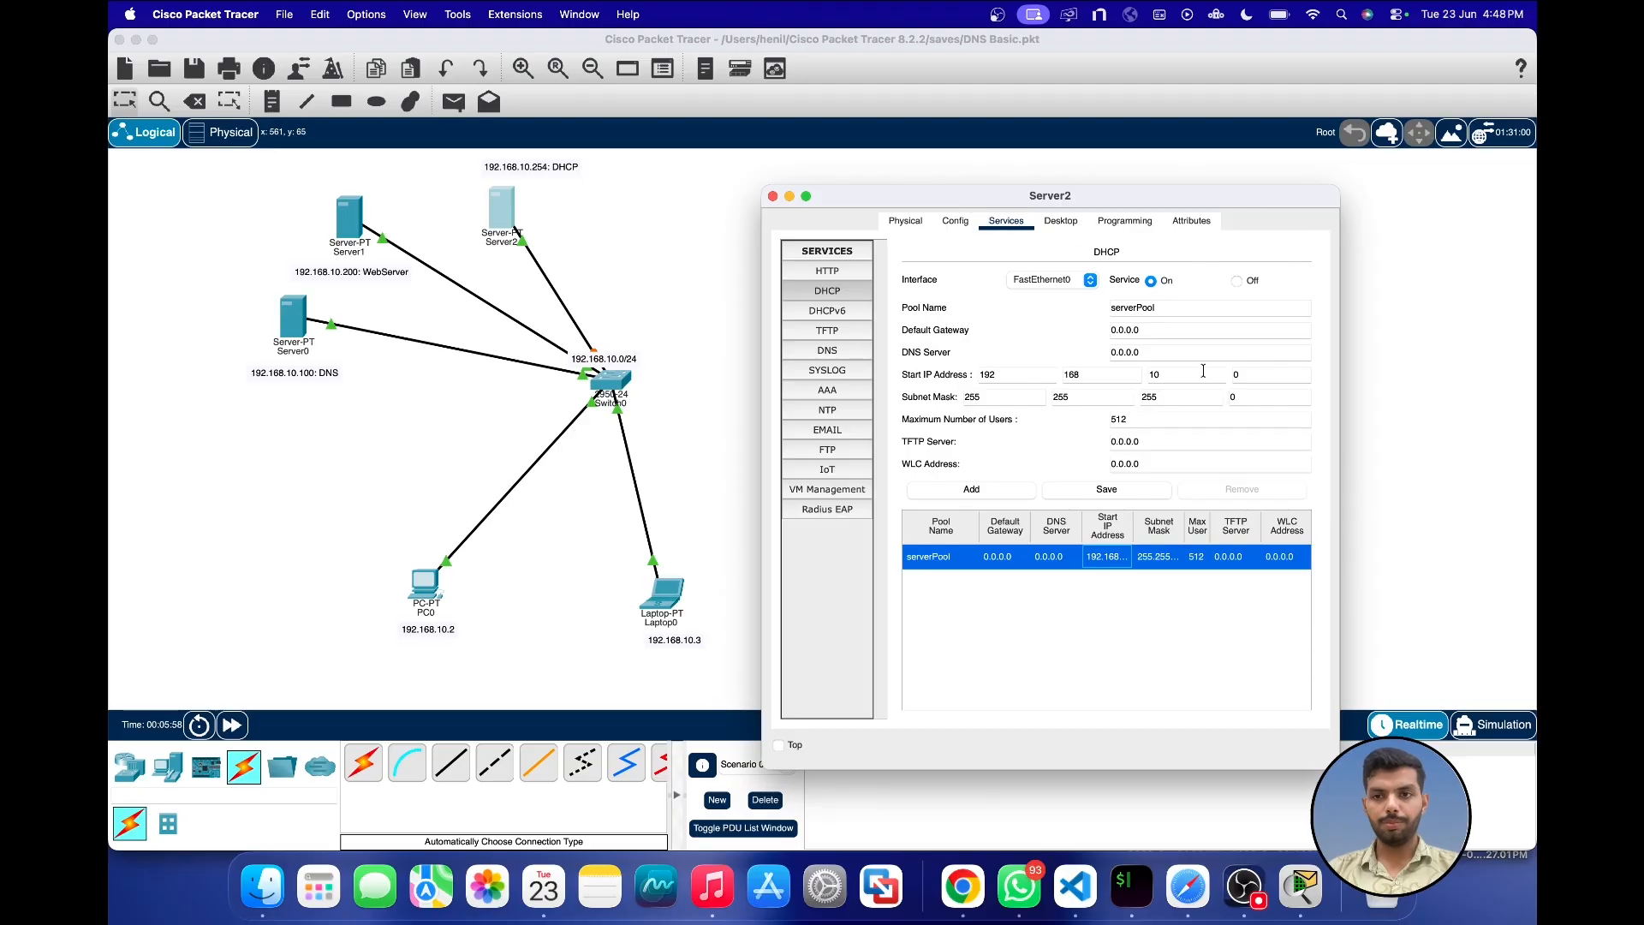
{"action": "left_click", "coordinate": [1255, 380]}
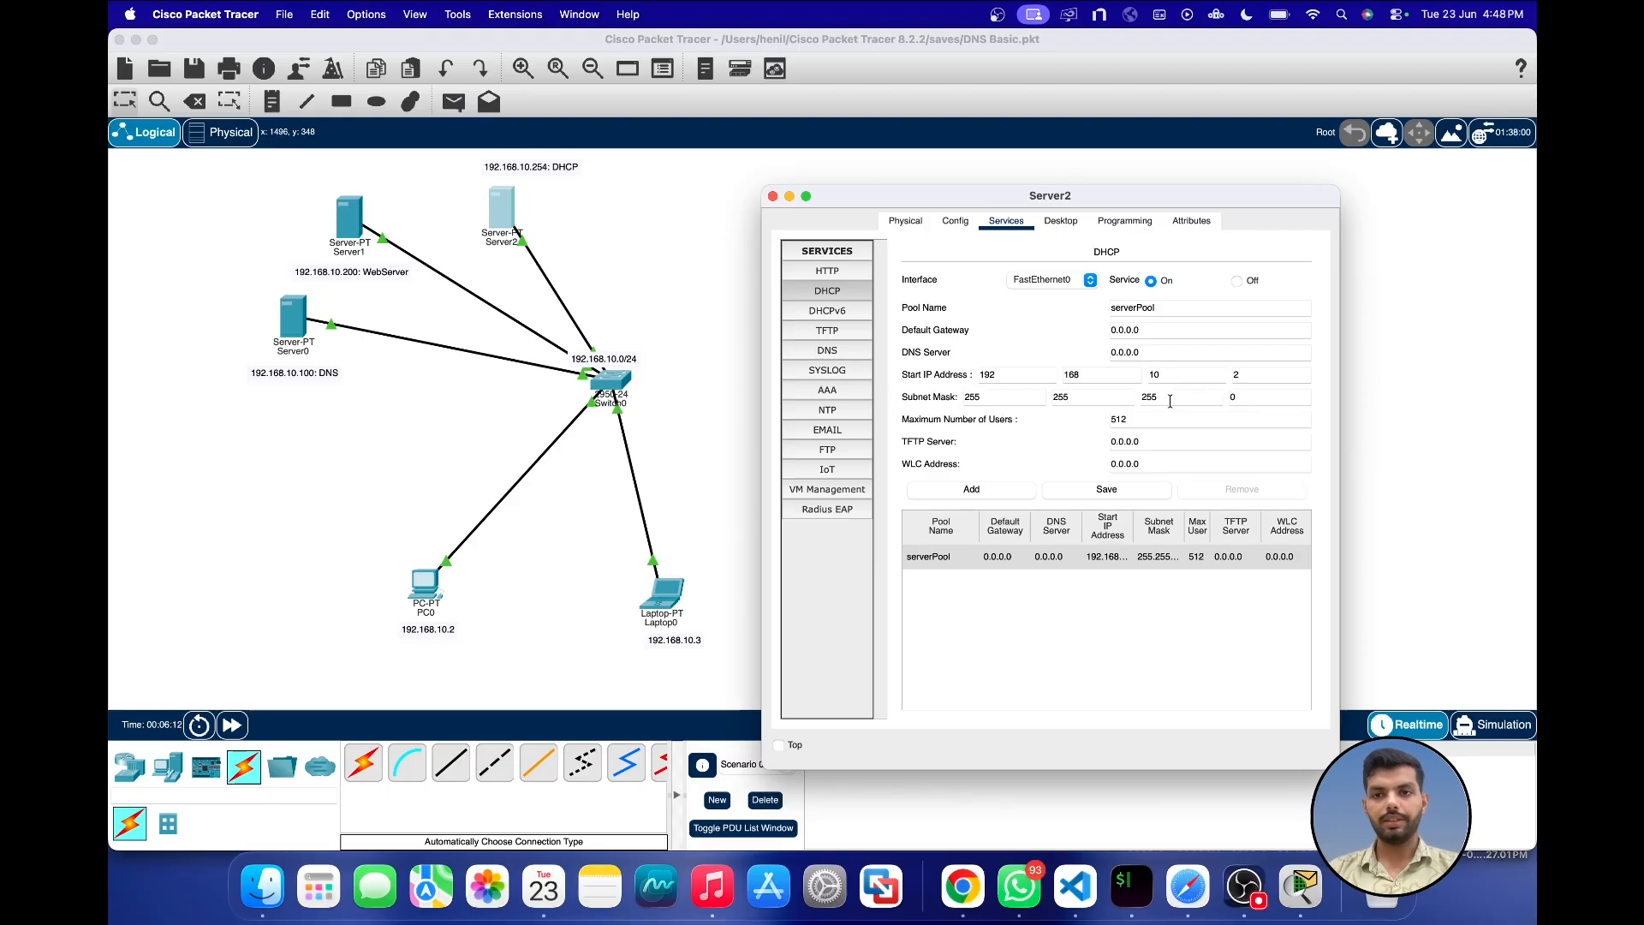
{"action": "double_click", "coordinate": [1141, 420]}
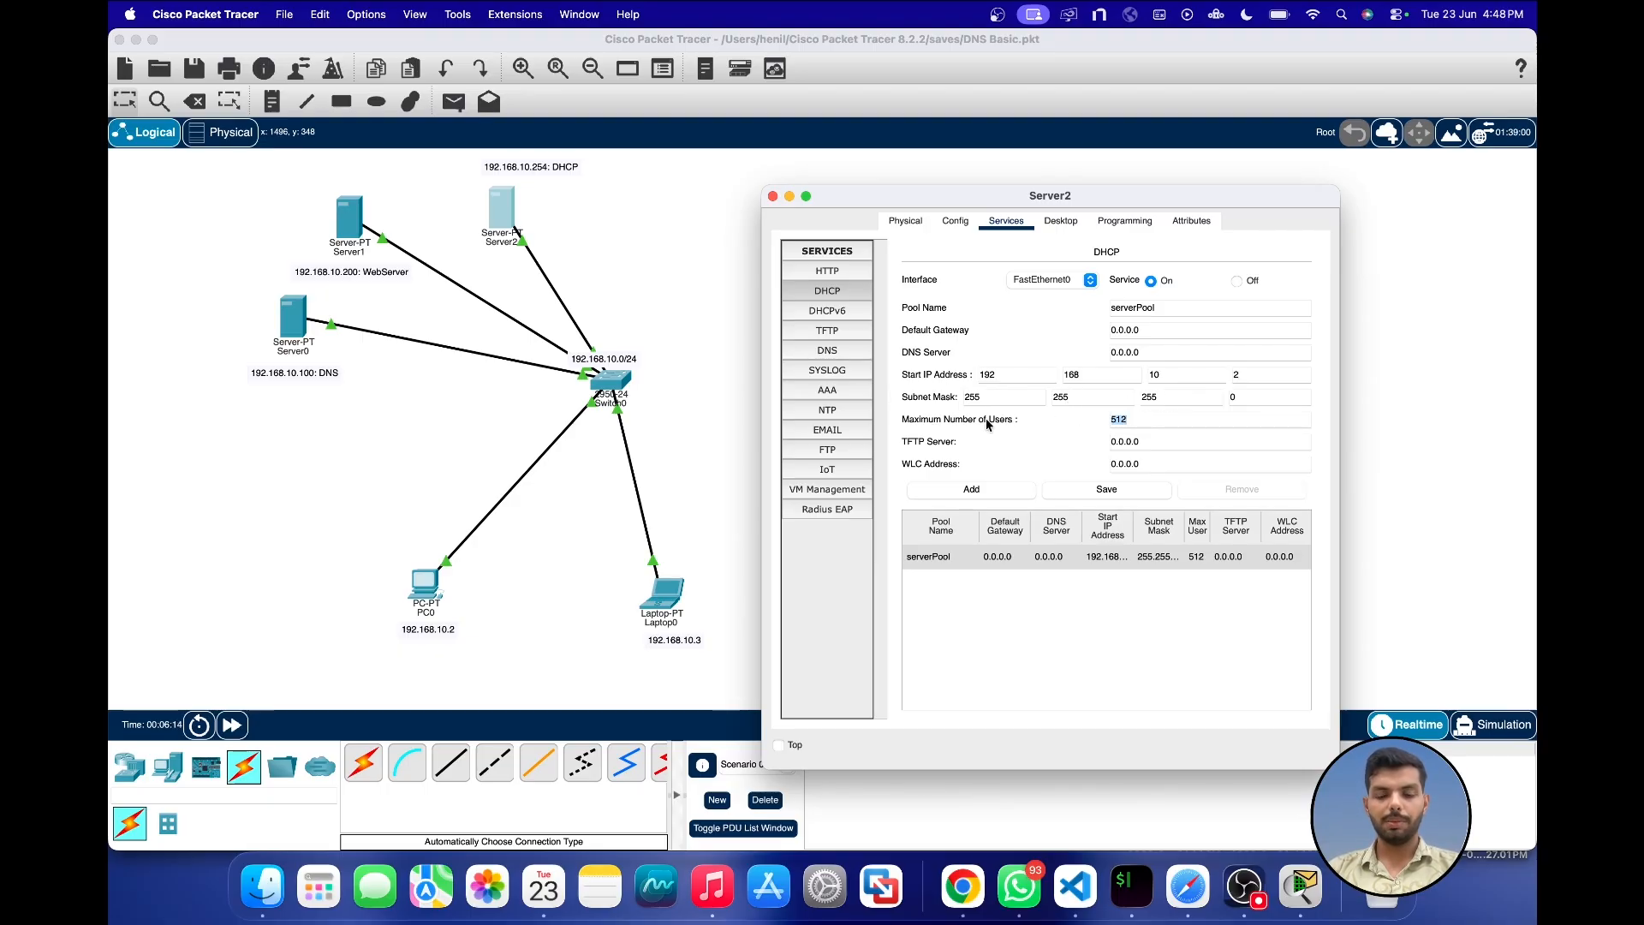
{"action": "type", "text": "50"}
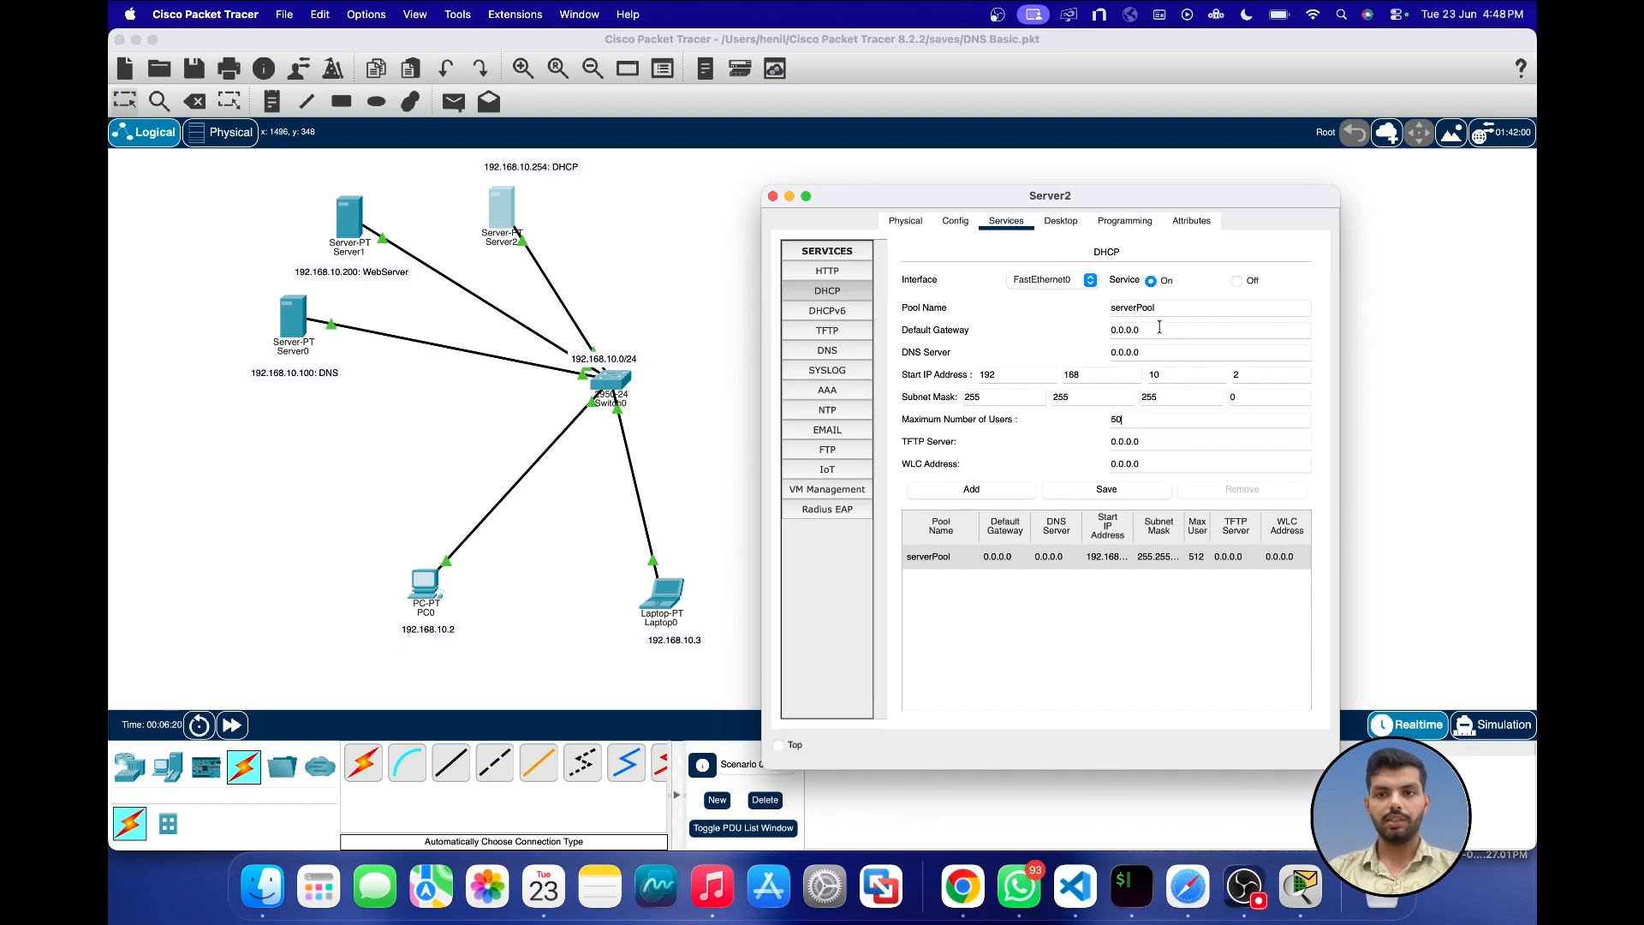
Step: Give serverPool the default gateway 192.168.10.1 and DNS server 192.168.10.100, save the pool and close Server2's window
{"action": "double_click", "coordinate": [1131, 329]}
{"action": "type", "text": "192.168.10.1"}
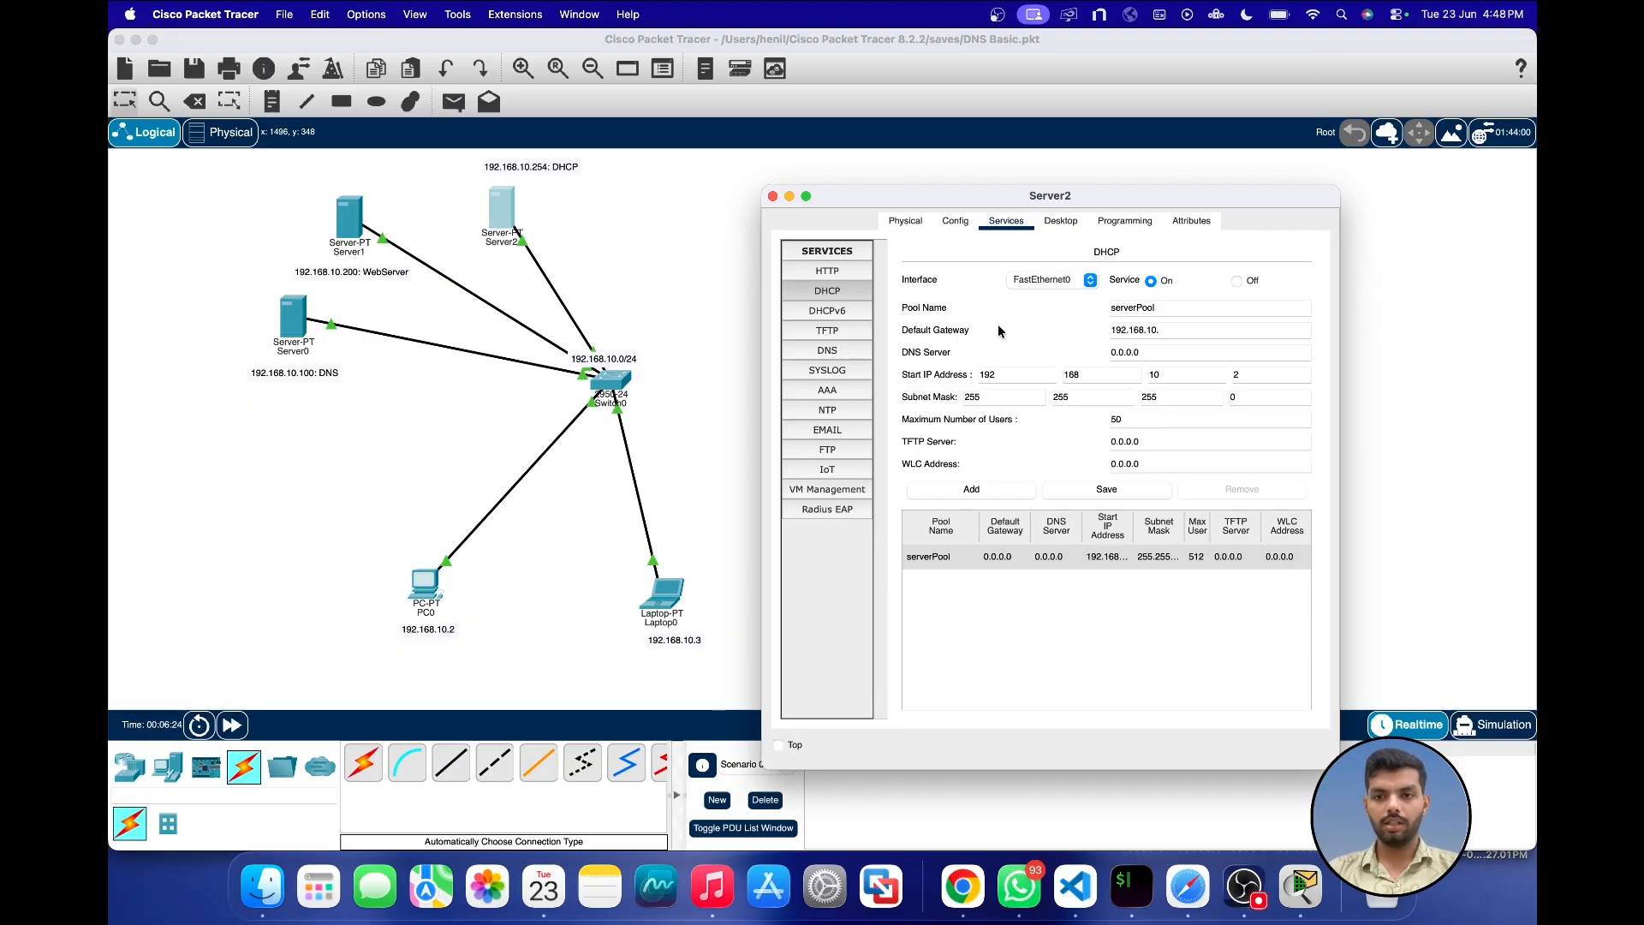
{"action": "double_click", "coordinate": [1123, 352]}
{"action": "type", "text": "192.1"}
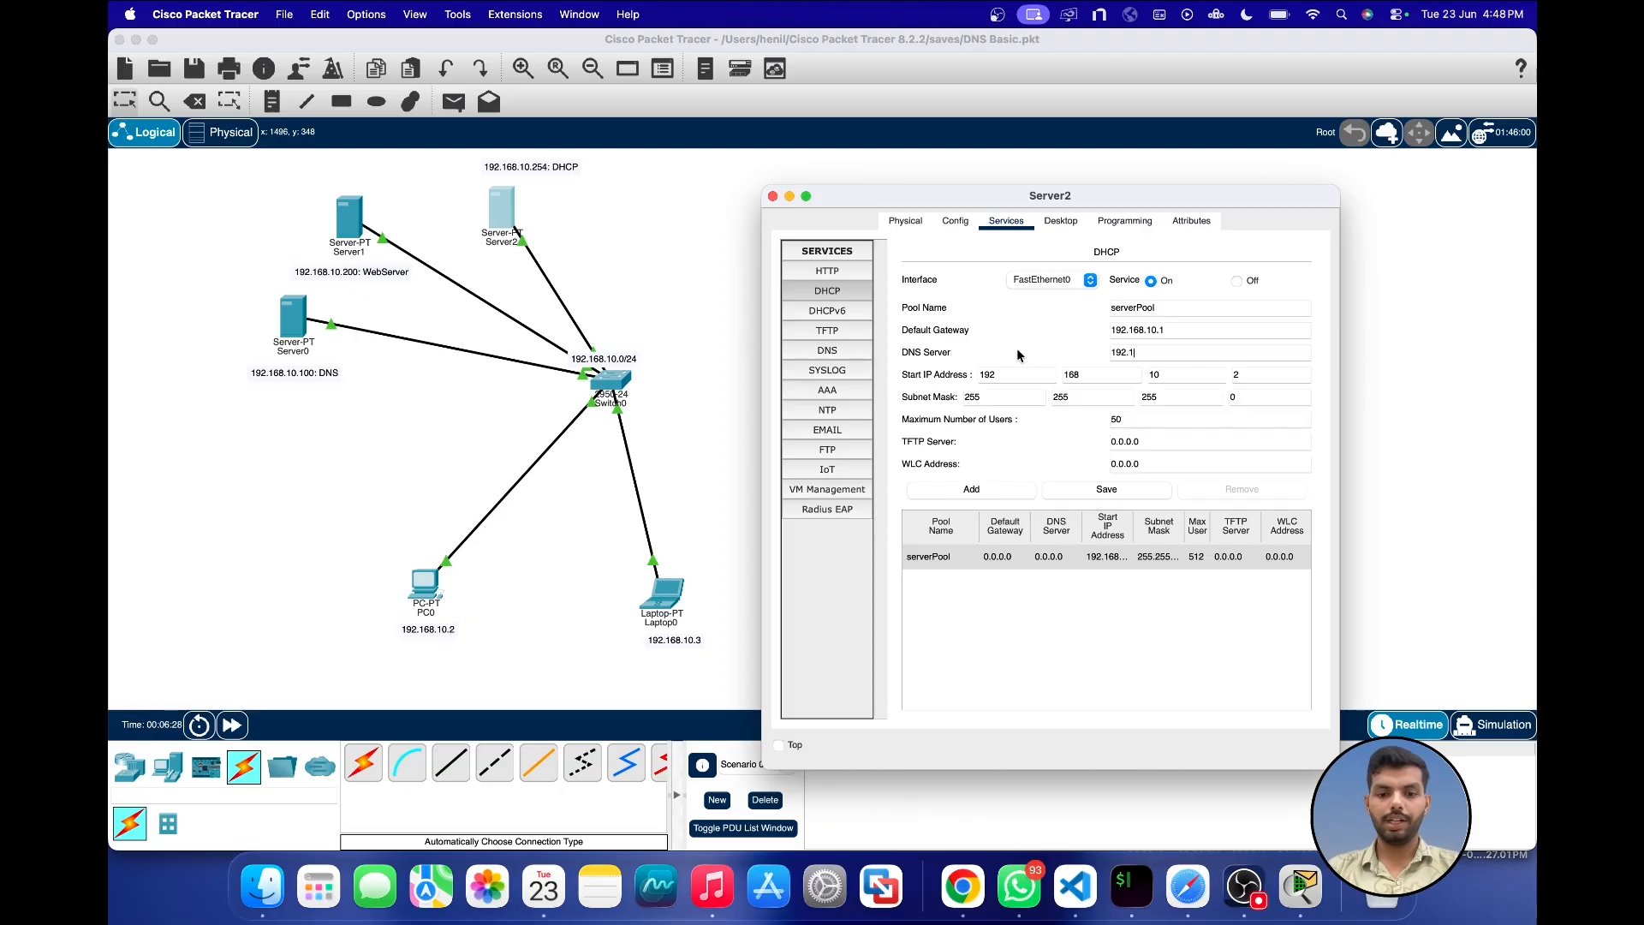
{"action": "type", "text": "68.10.100"}
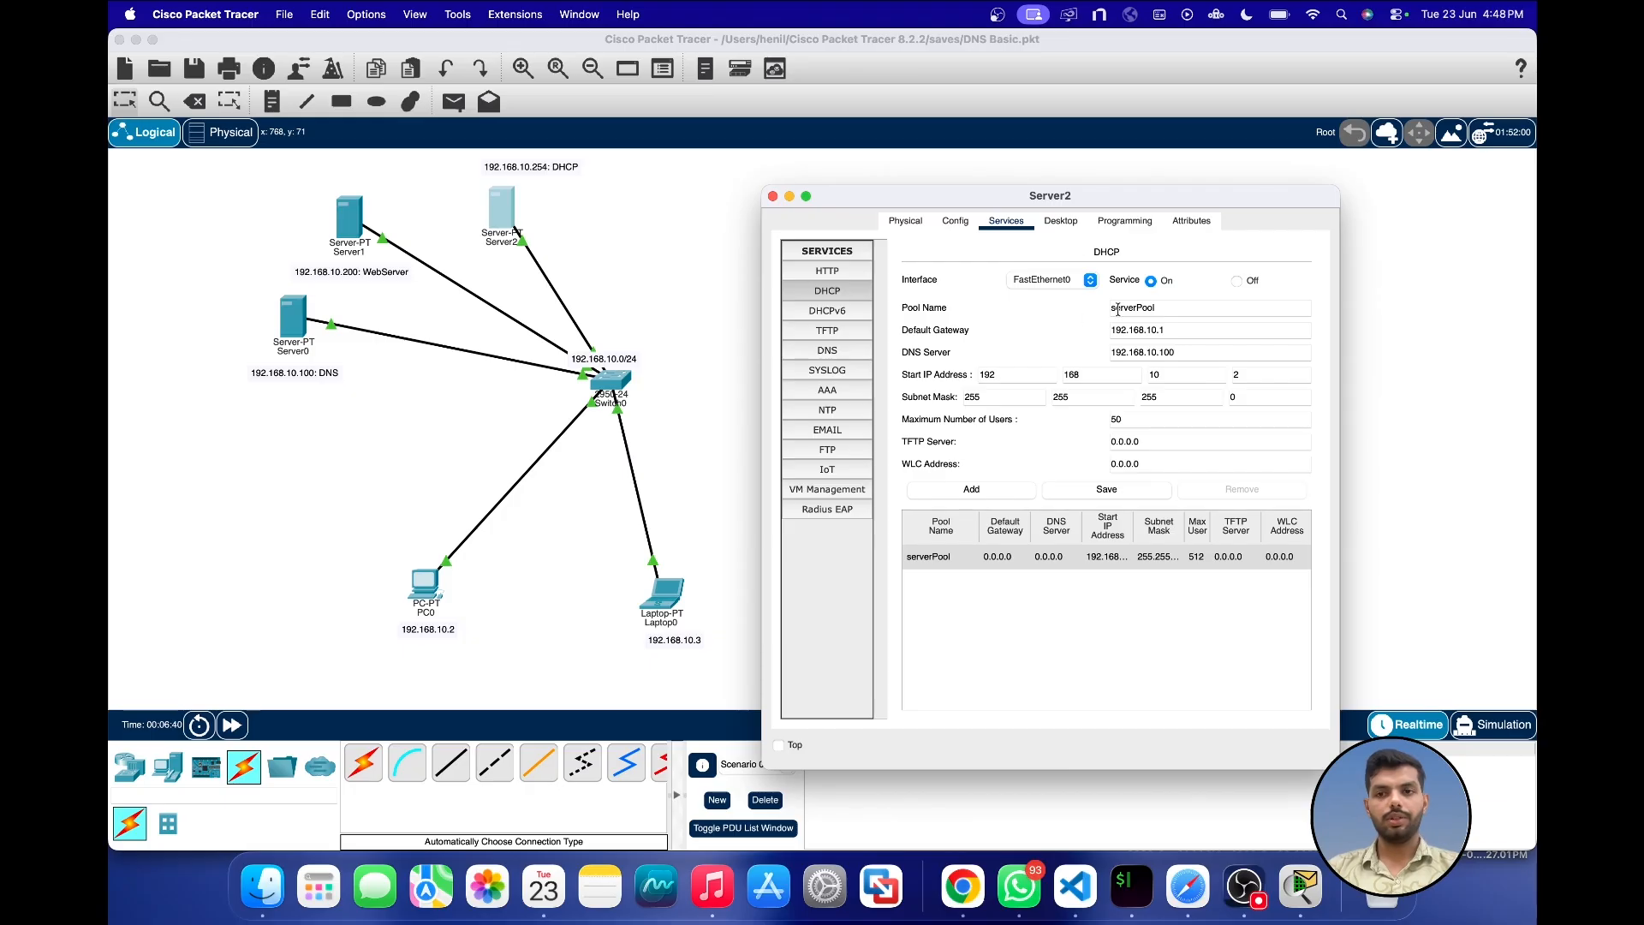
{"action": "left_click", "coordinate": [1091, 489]}
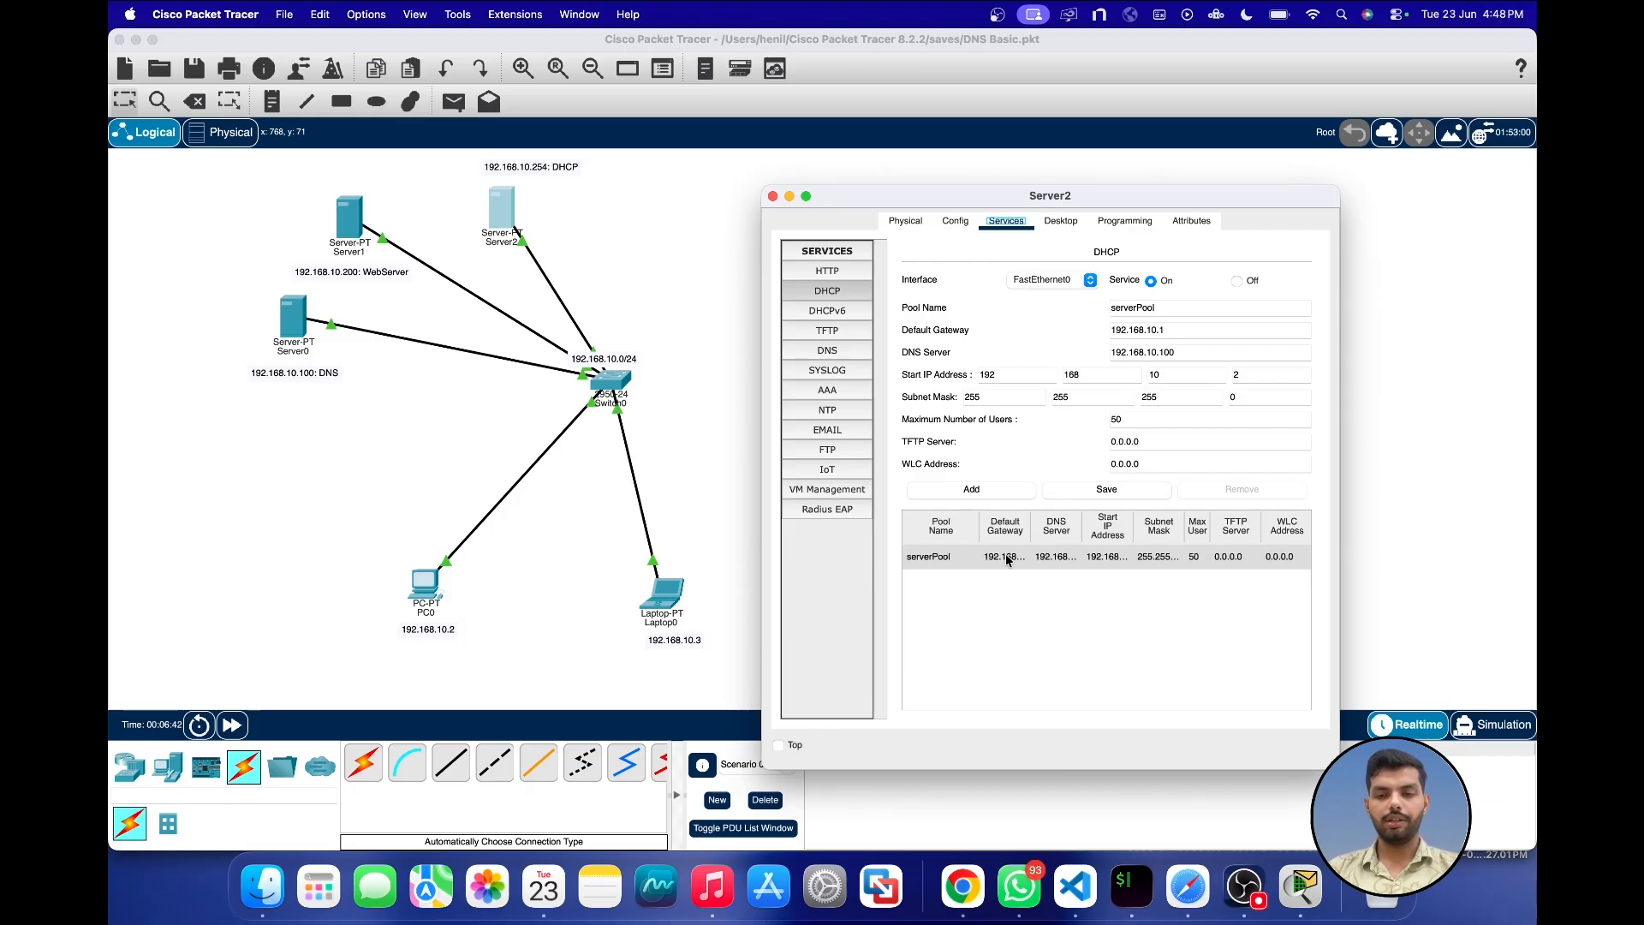
{"action": "left_click", "coordinate": [959, 558]}
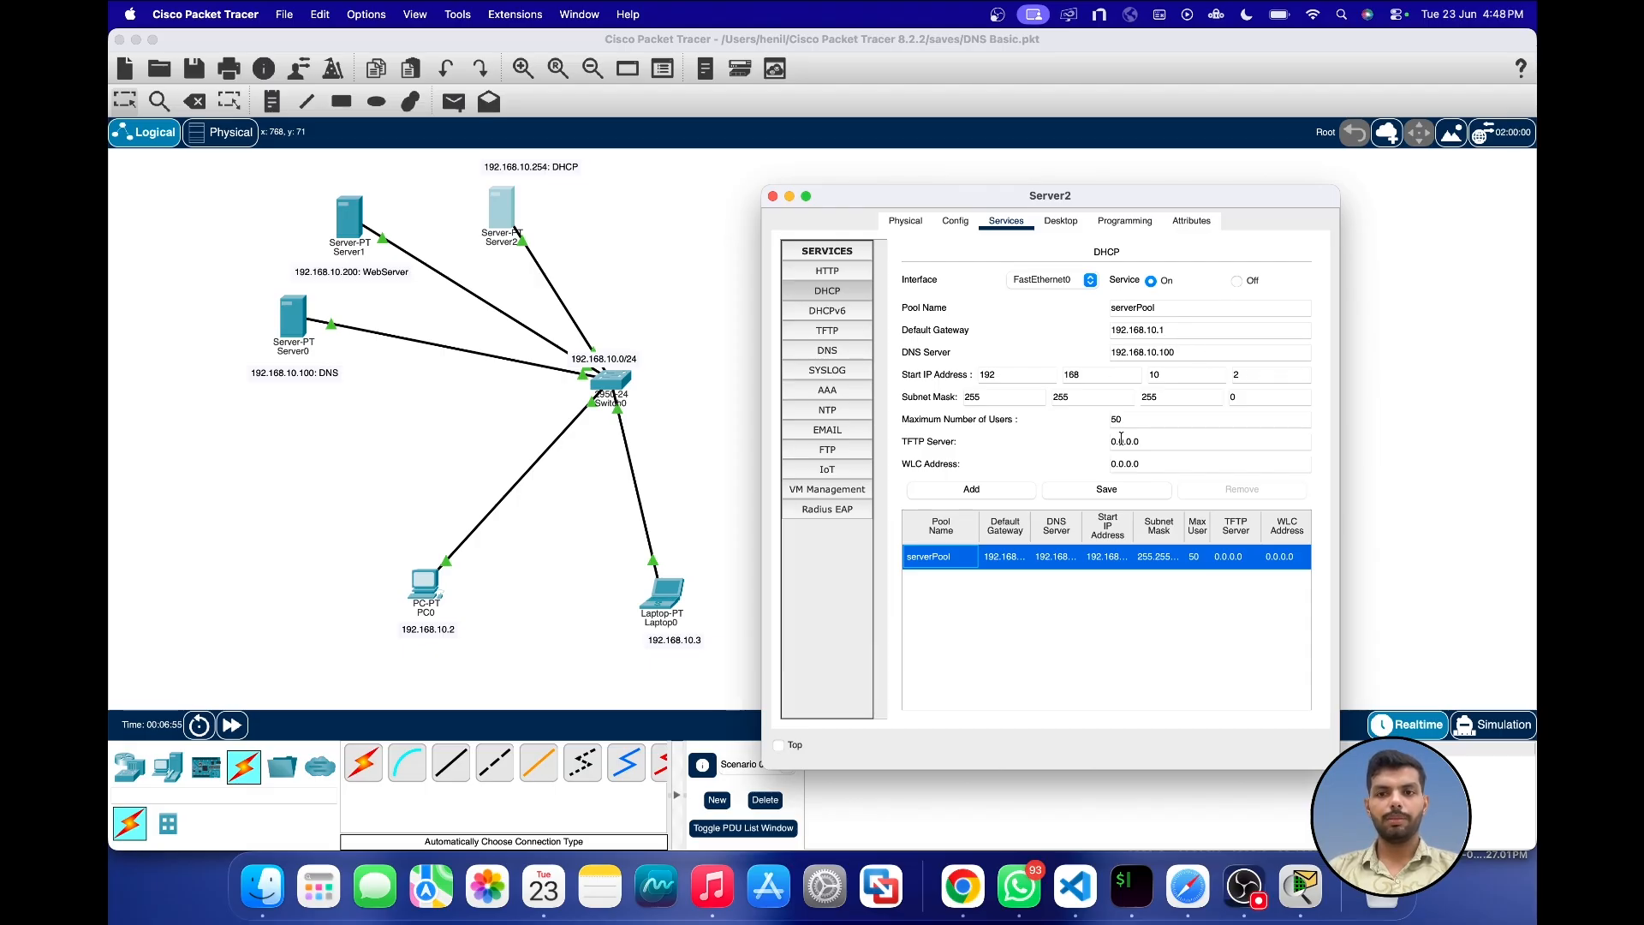
{"action": "left_click", "coordinate": [772, 196]}
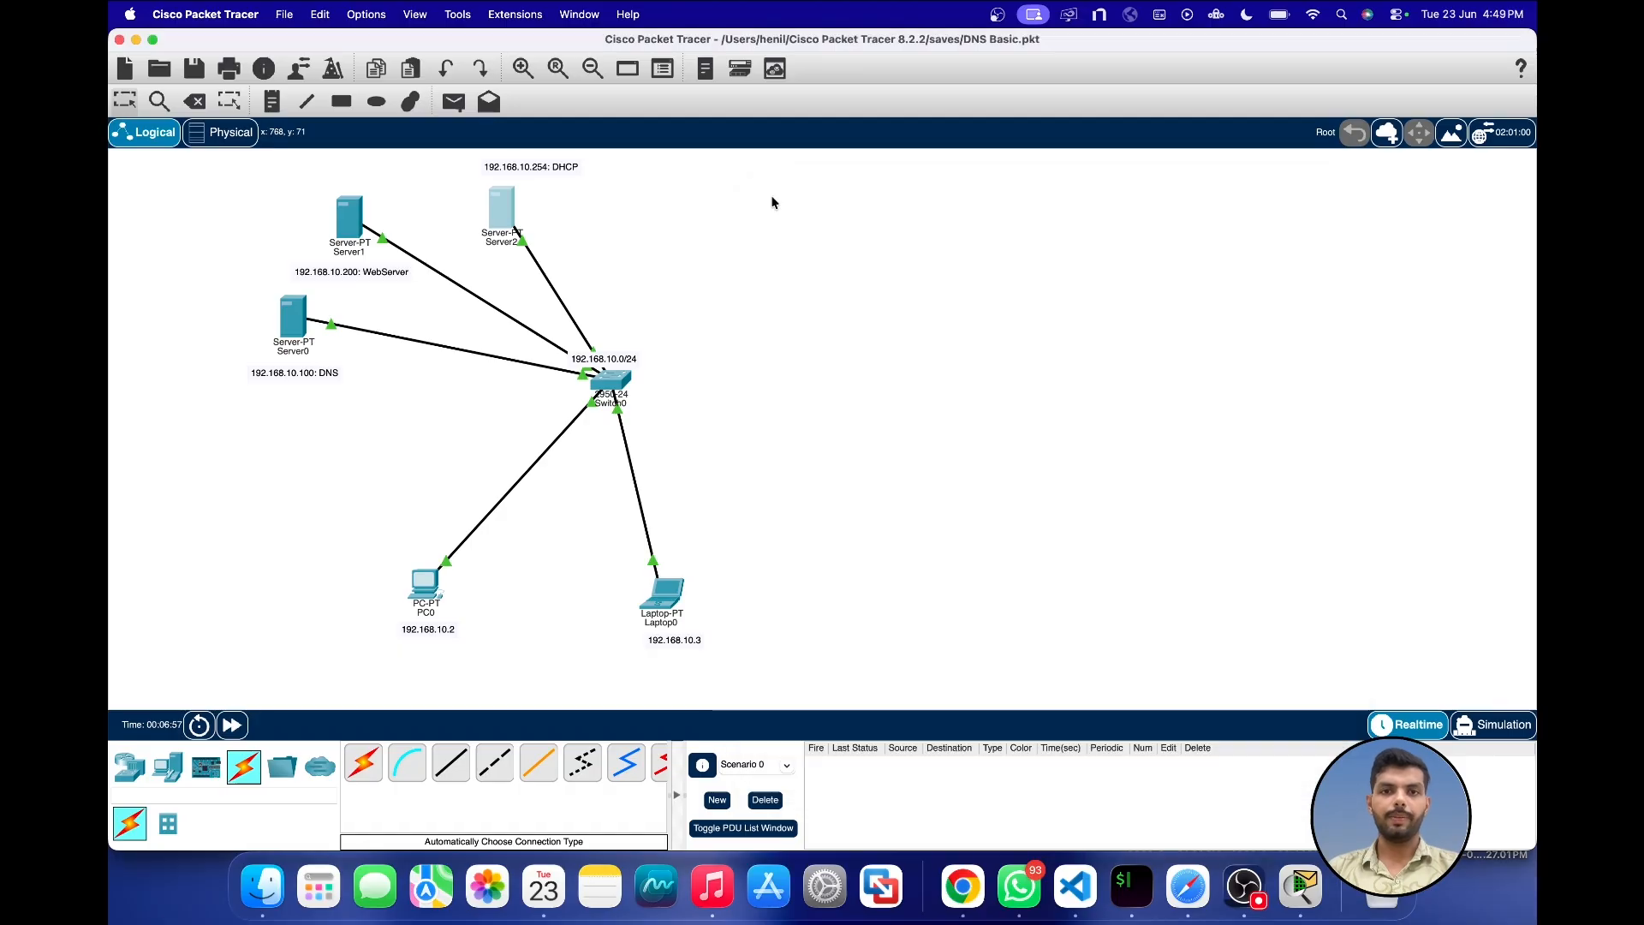
Step: Add a PC between PC0 and Laptop0 and connect it to Switch0 with an automatically chosen cable
{"action": "left_click", "coordinate": [167, 765]}
{"action": "left_click", "coordinate": [364, 765]}
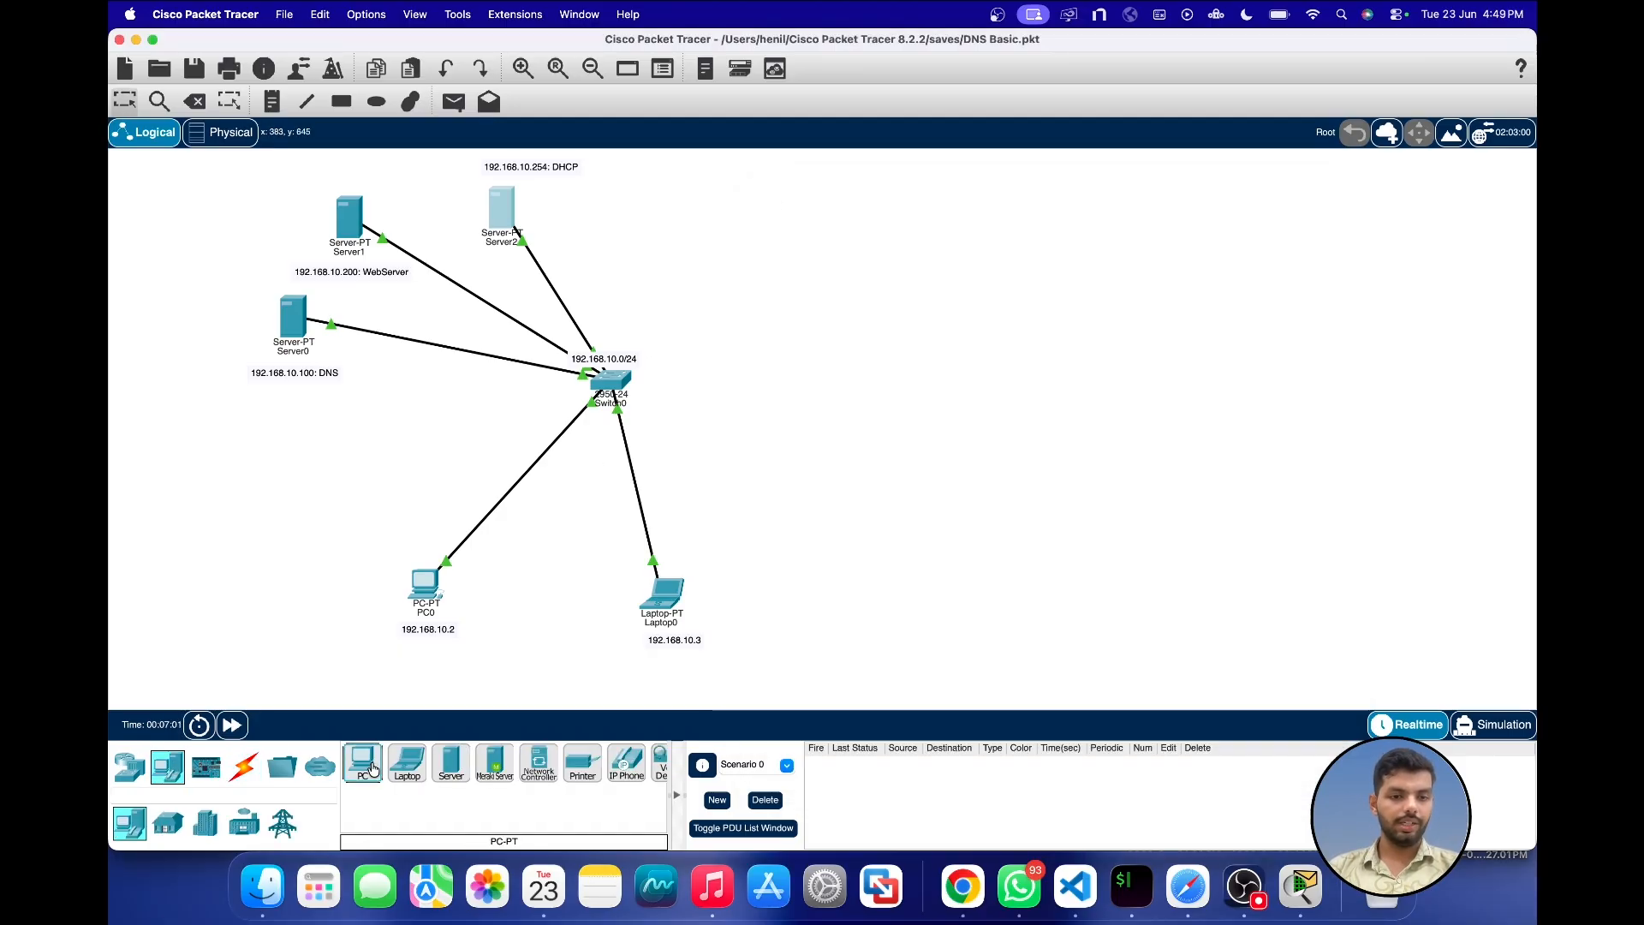
{"action": "left_click", "coordinate": [537, 608]}
{"action": "left_click", "coordinate": [243, 766]}
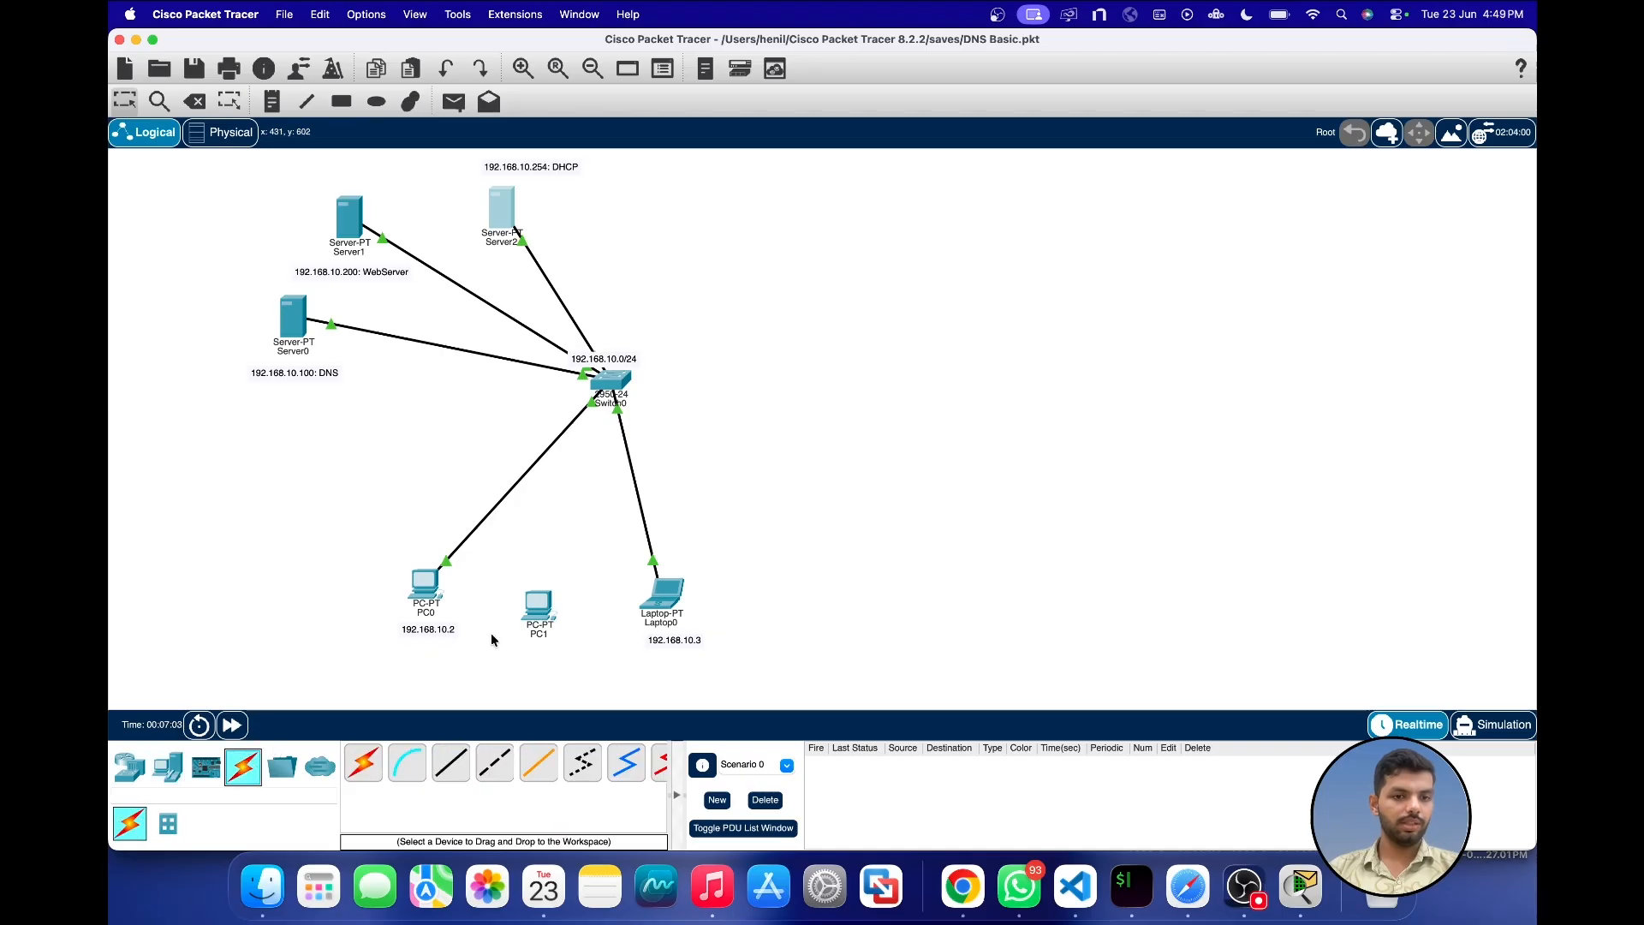
{"action": "left_click", "coordinate": [363, 763]}
{"action": "left_click", "coordinate": [532, 606]}
{"action": "left_click", "coordinate": [610, 382]}
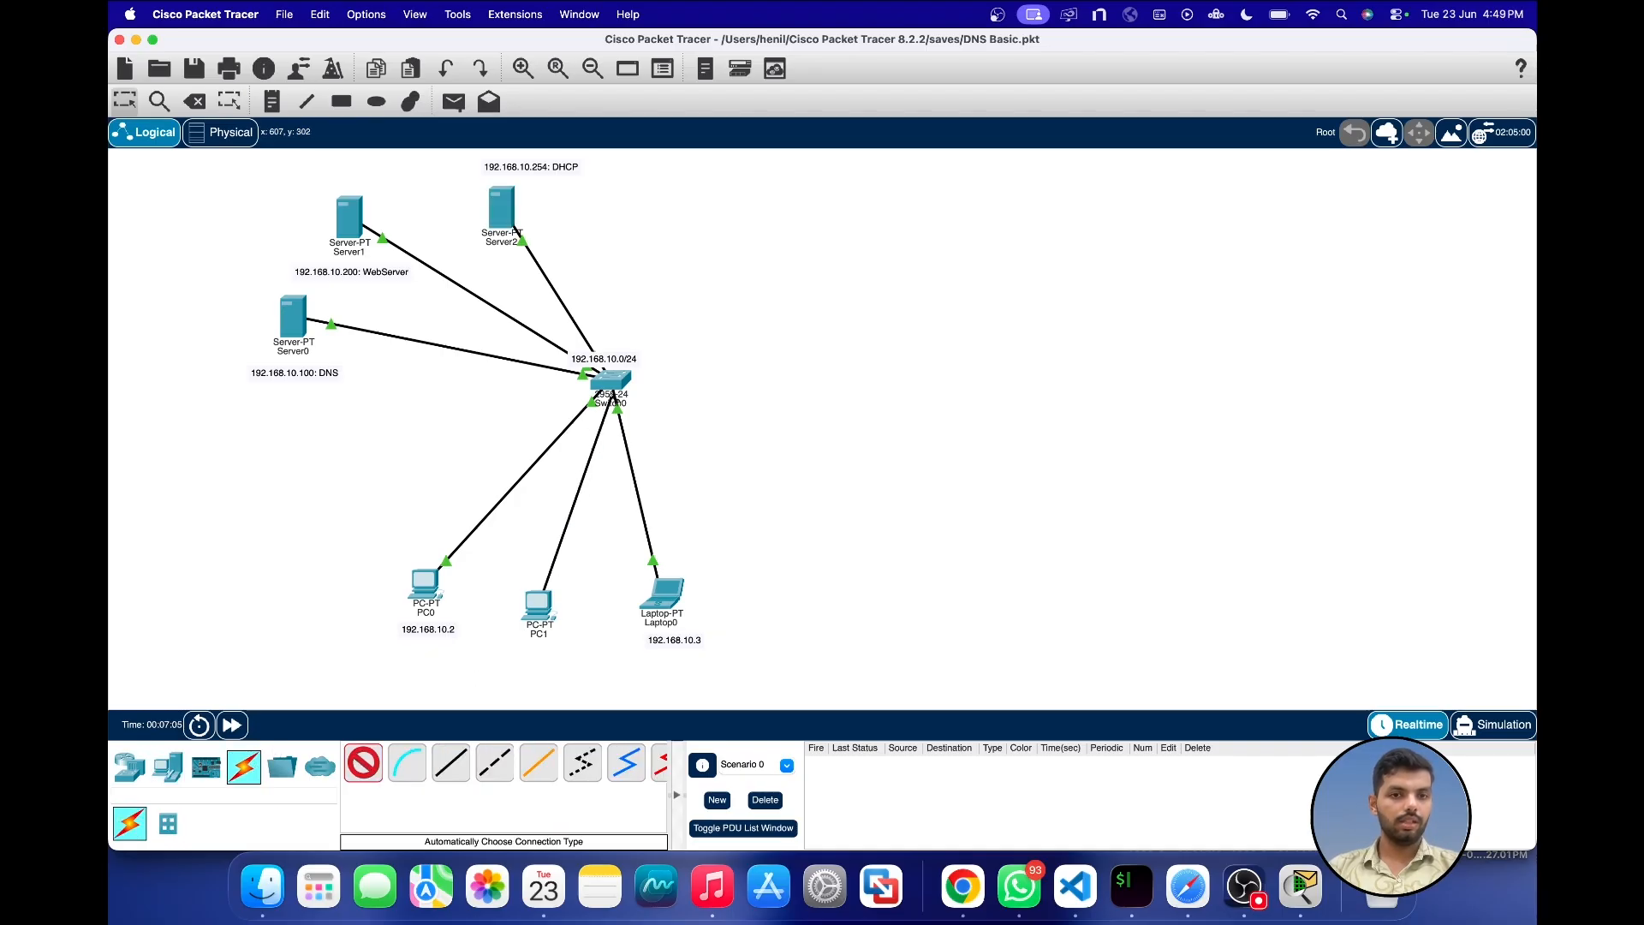
Step: Set PC1's IPv4 gateway and DNS configuration to DHCP and fast-forward the network time
{"action": "left_click", "coordinate": [535, 609]}
{"action": "left_click", "coordinate": [805, 226]}
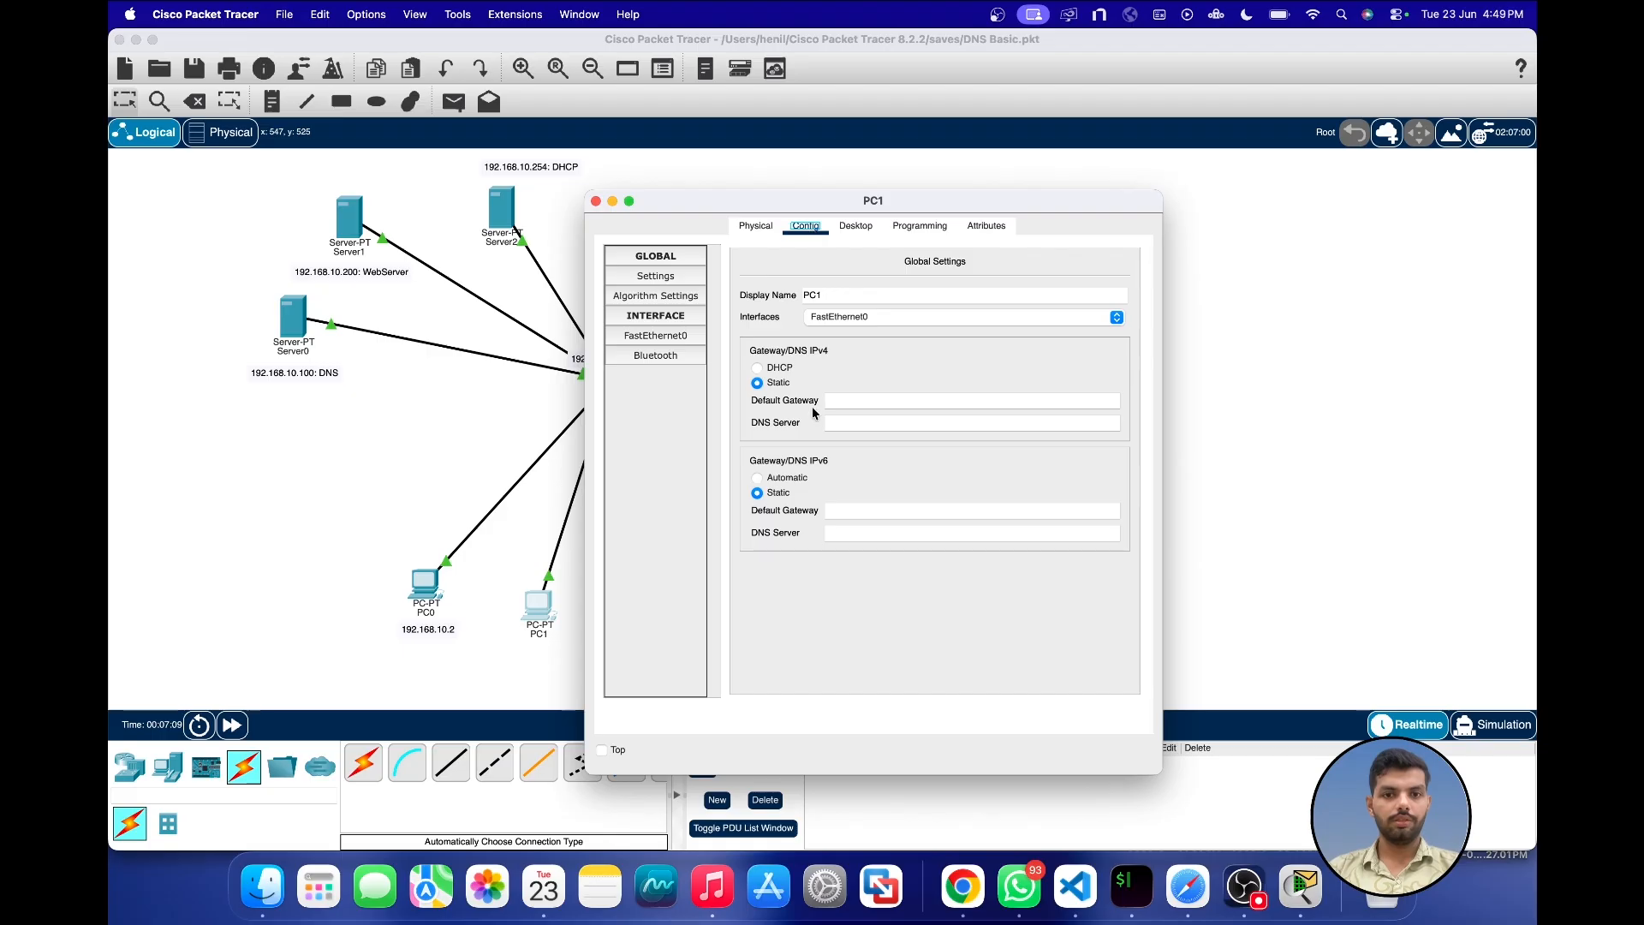
{"action": "left_click", "coordinate": [757, 368]}
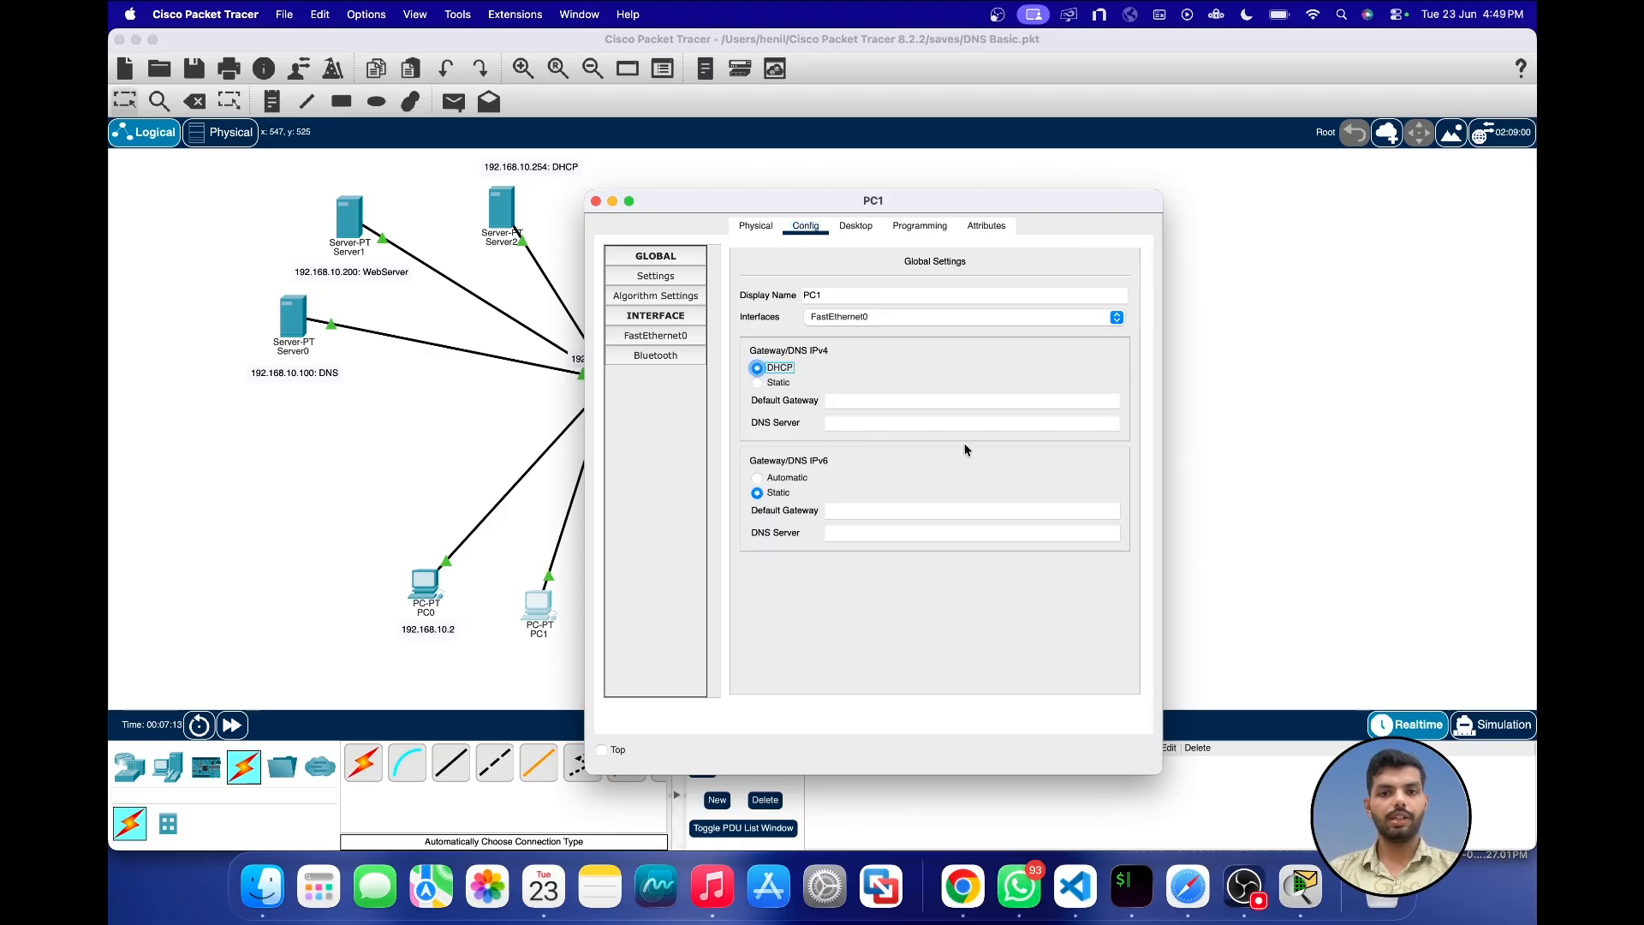
{"action": "left_click_drag", "start_coordinate": [778, 201], "coordinate": [959, 202]}
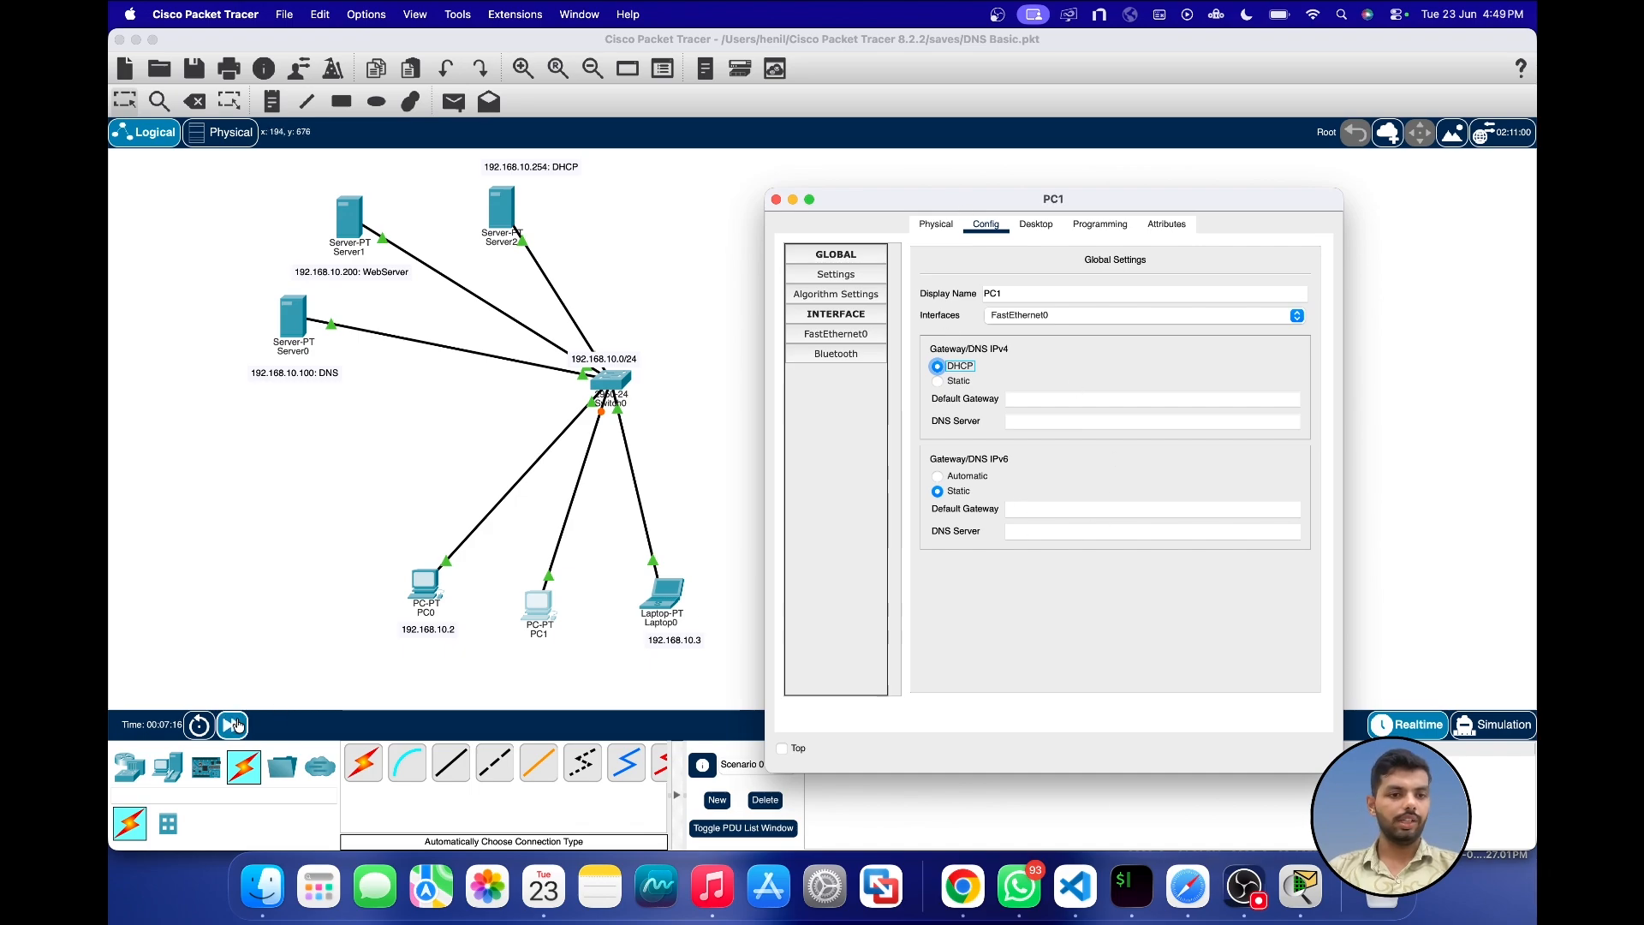
{"action": "left_click", "coordinate": [231, 725]}
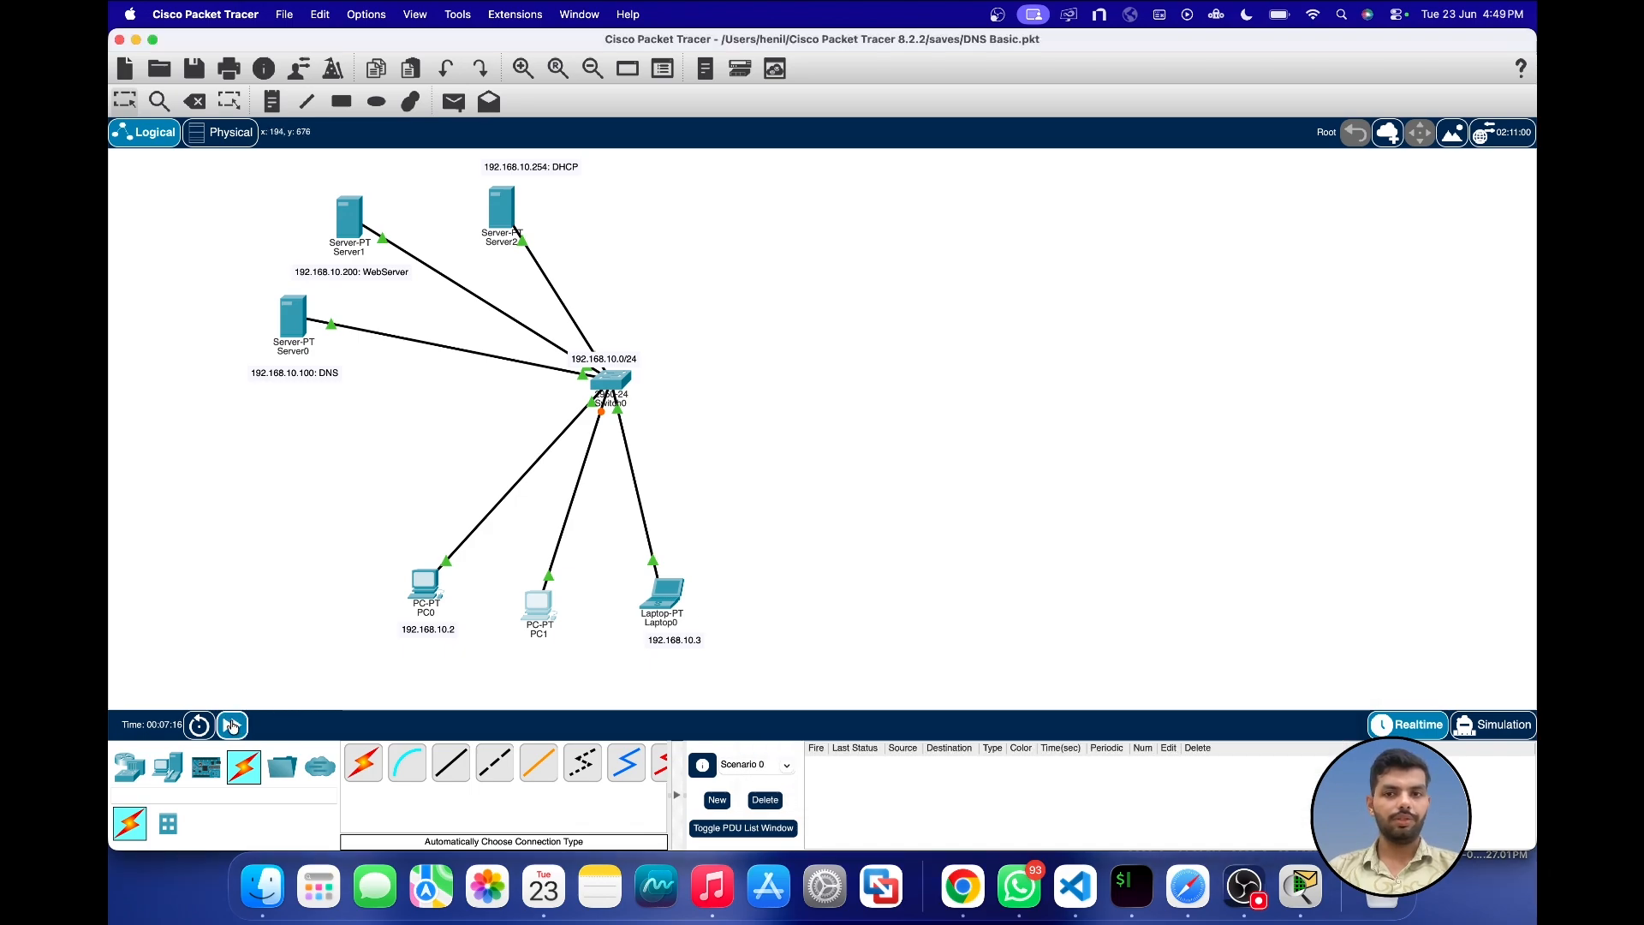
Step: Check the gateway, DNS server and FastEthernet0 address that PC1 receives through DHCP, and close its window
{"action": "left_click", "coordinate": [536, 603]}
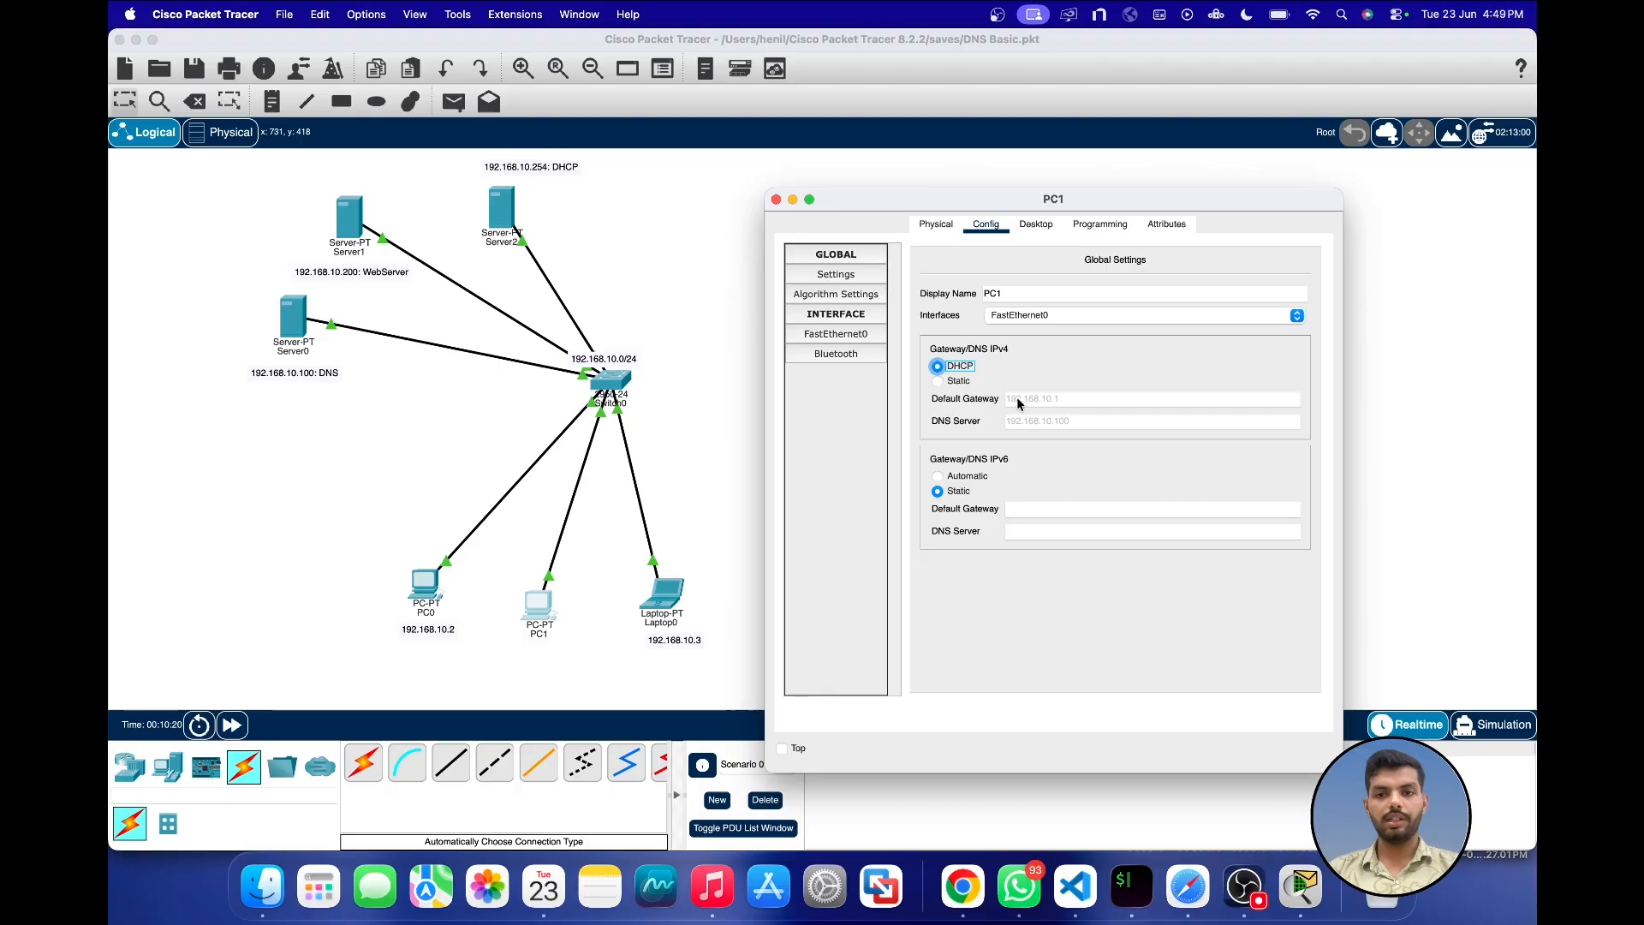
{"action": "left_click", "coordinate": [881, 336]}
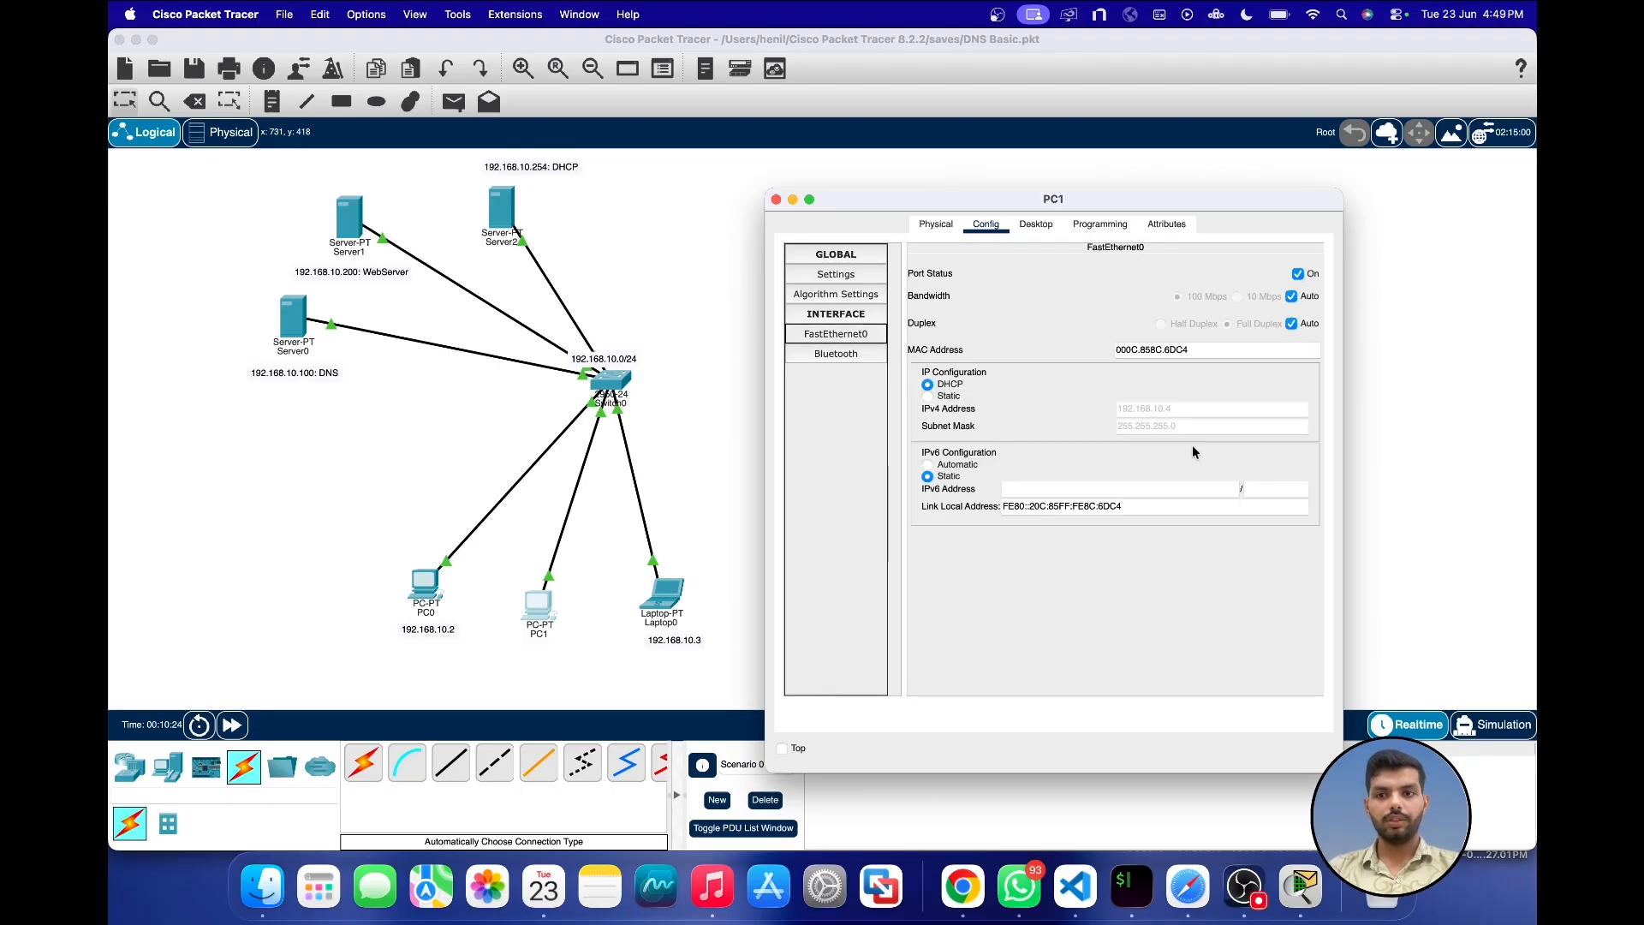
{"action": "left_click", "coordinate": [776, 198]}
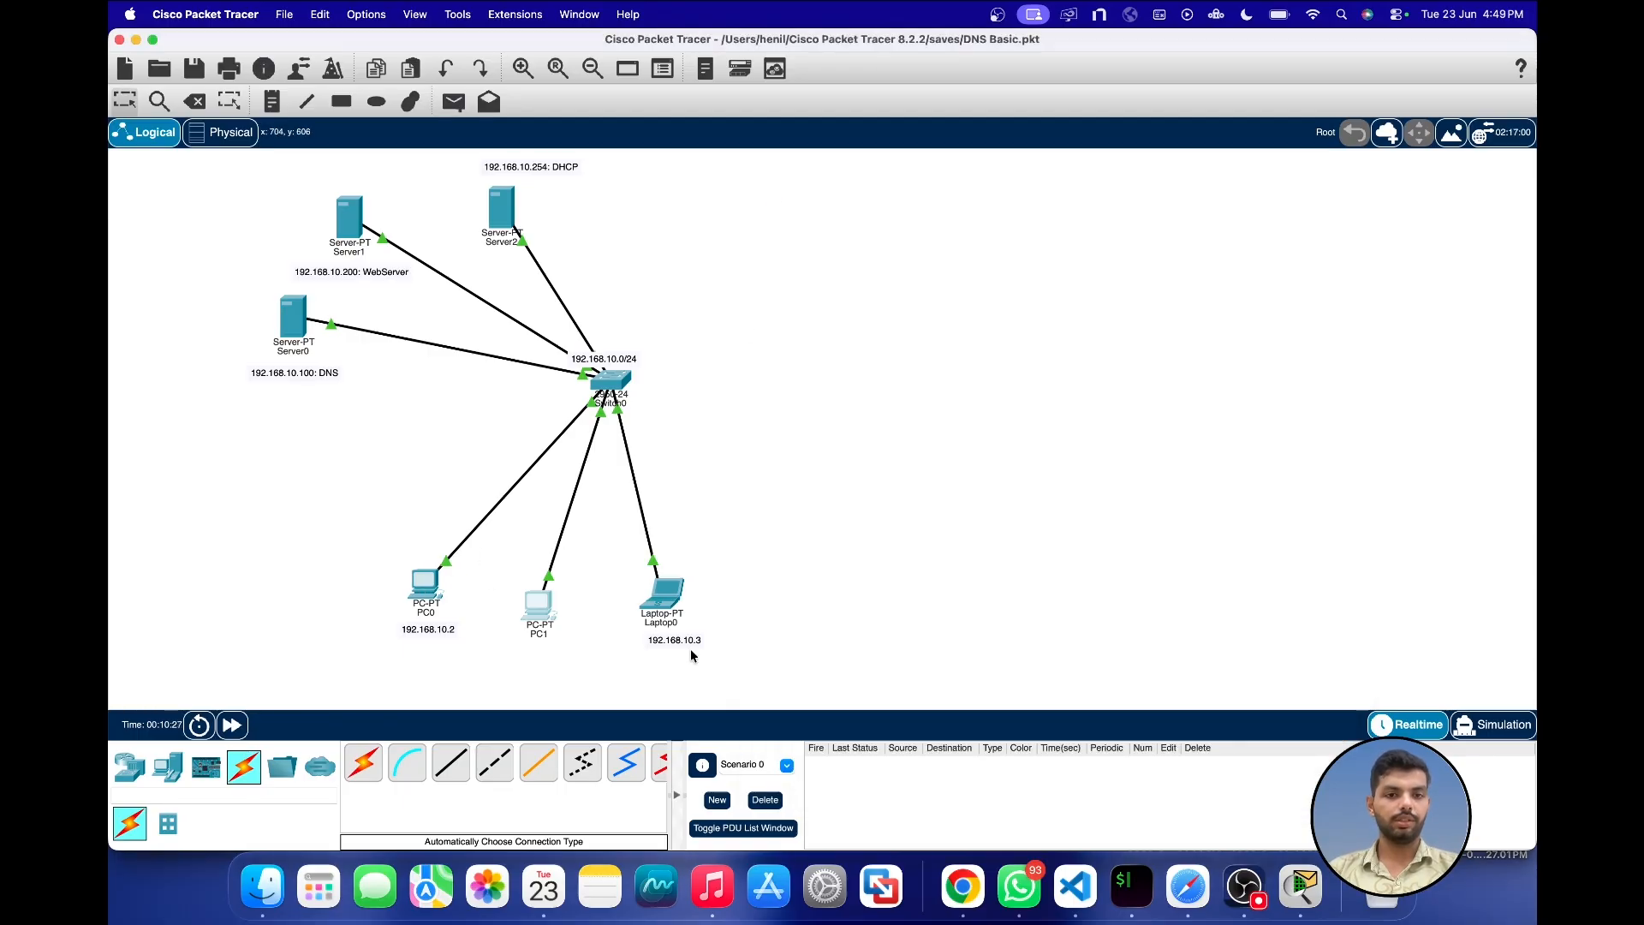
Step: Check PC0's FastEthernet0 settings and set its IPv4 default gateway to 192.168.10.1
{"action": "left_click", "coordinate": [425, 586]}
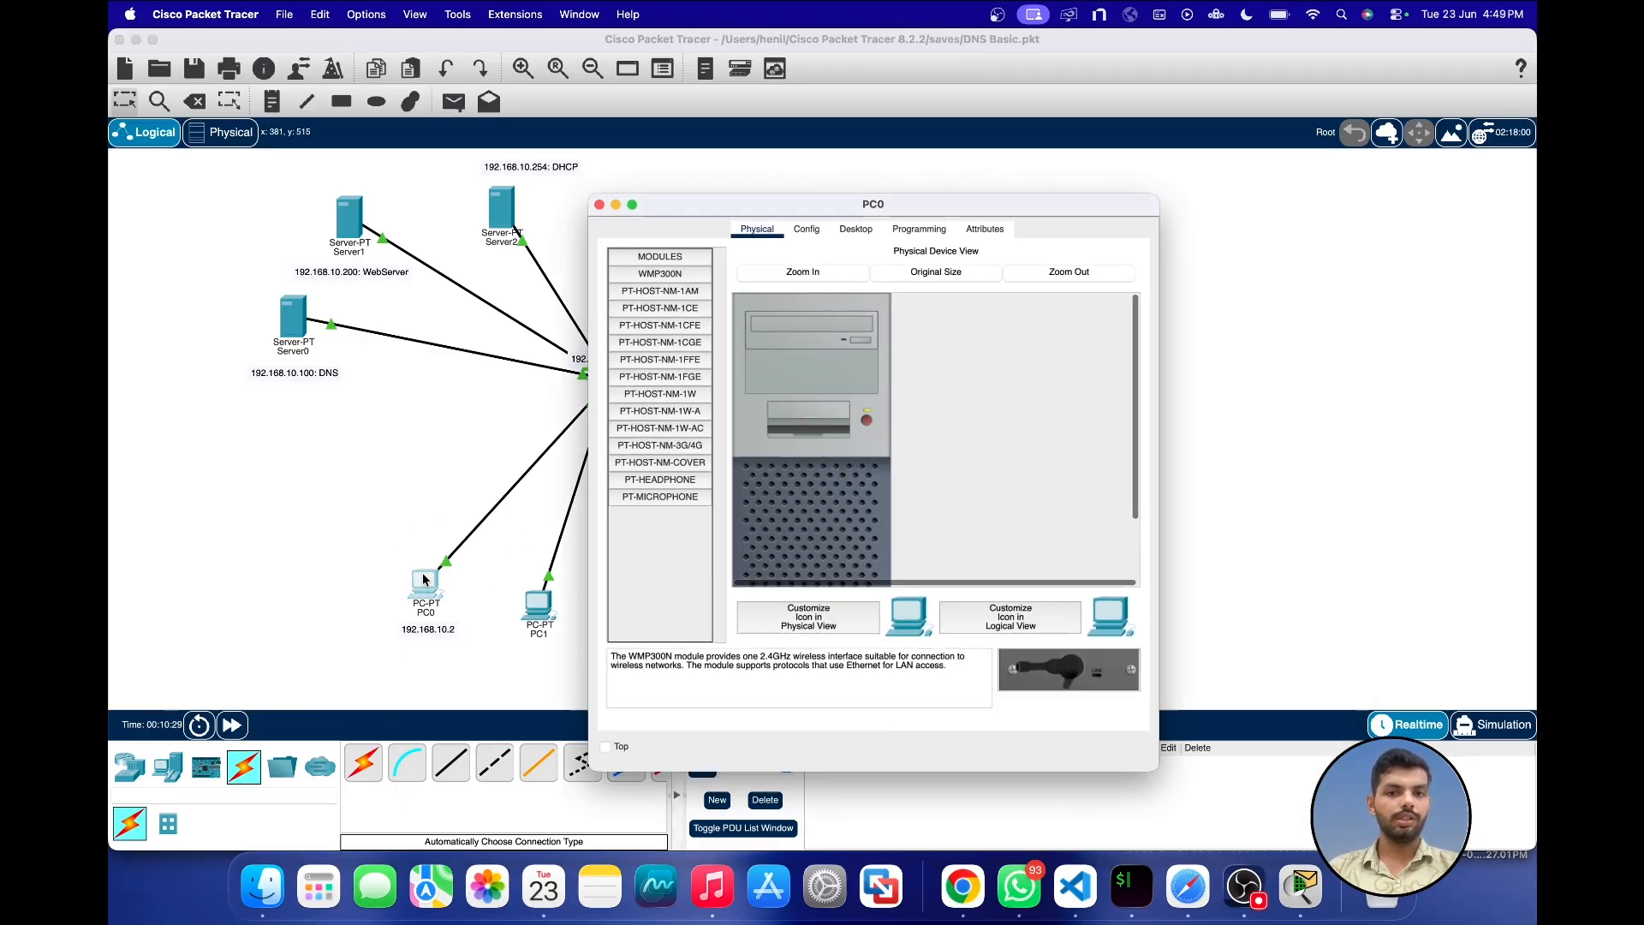
{"action": "left_click", "coordinate": [805, 227]}
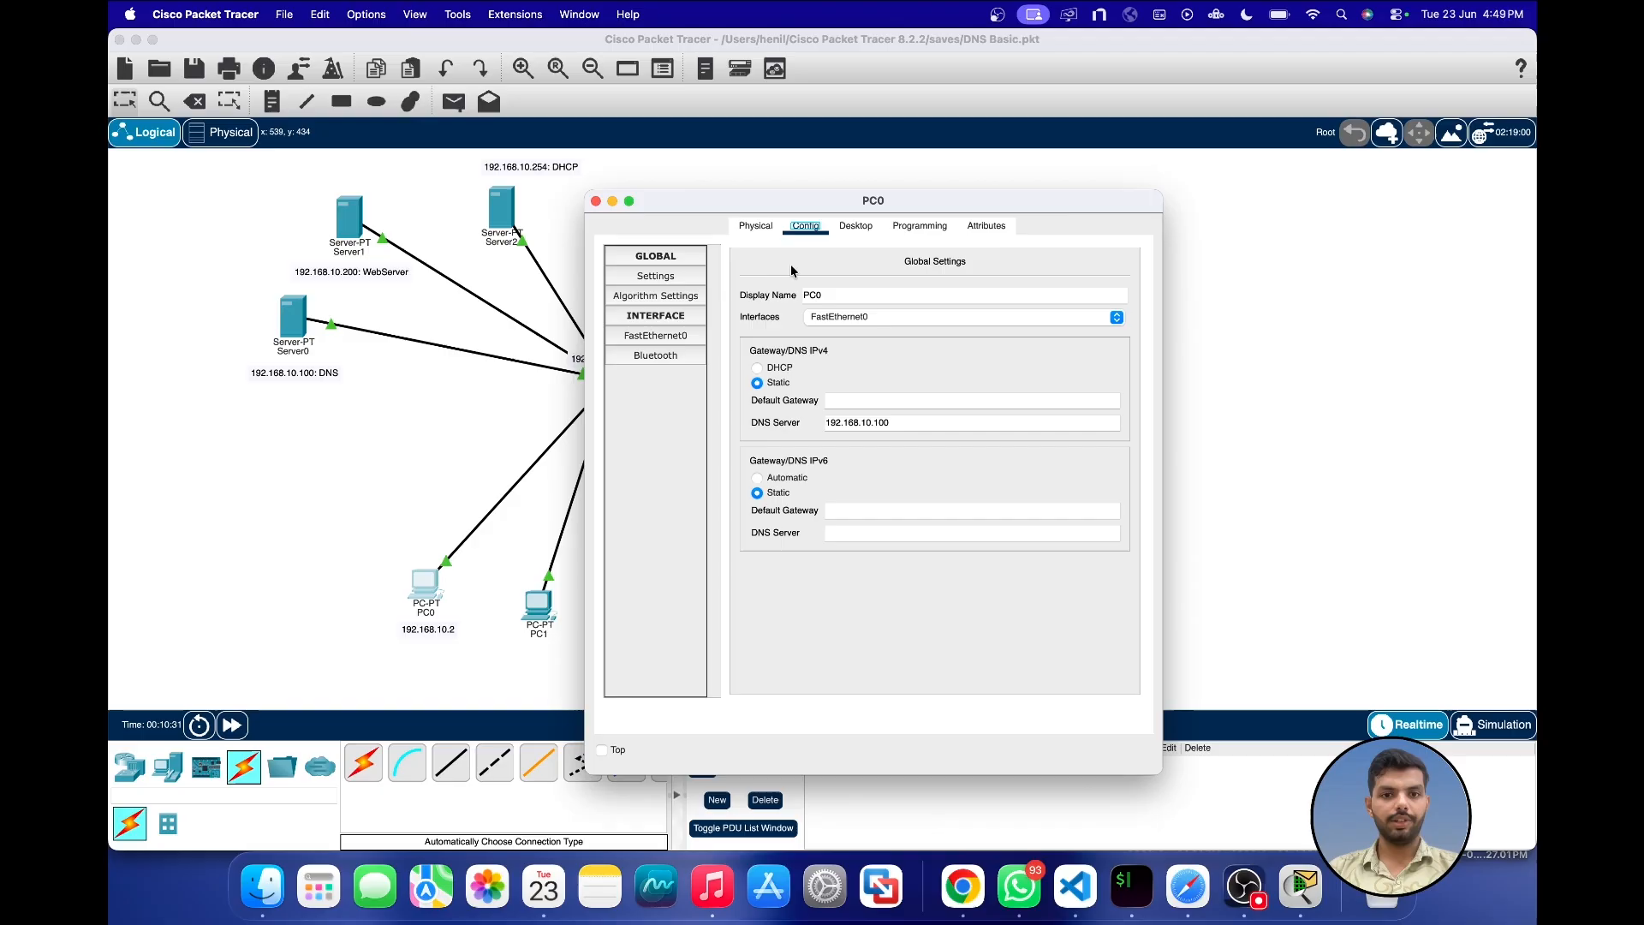
{"action": "left_click", "coordinate": [680, 335]}
{"action": "left_click", "coordinate": [664, 359]}
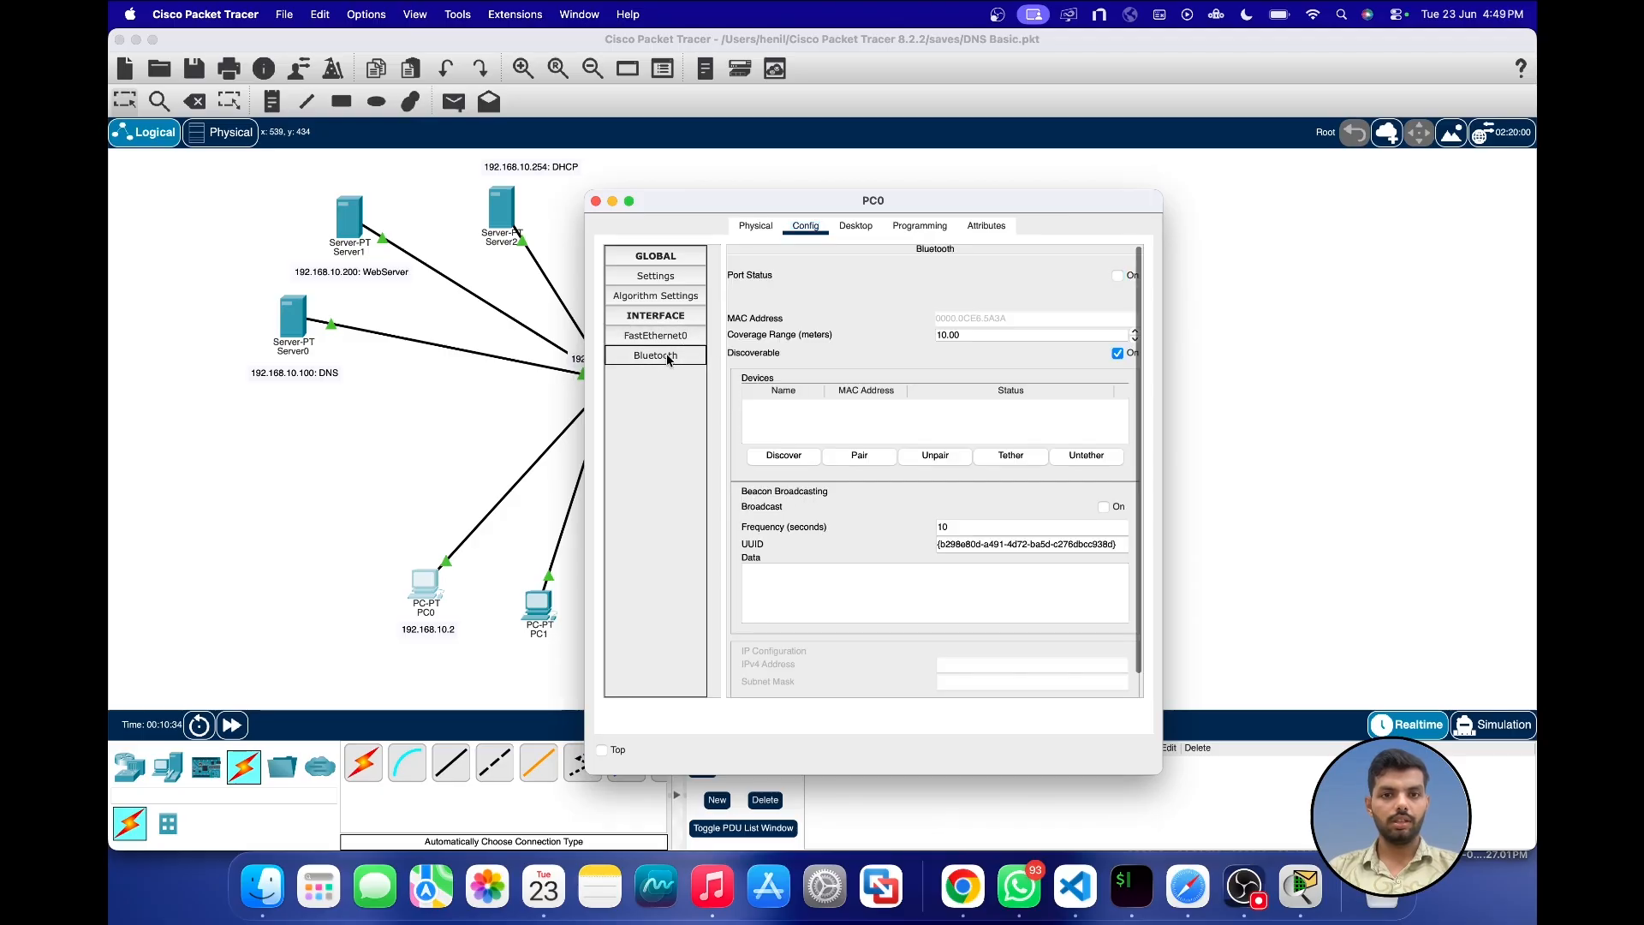
{"action": "left_click", "coordinate": [667, 341]}
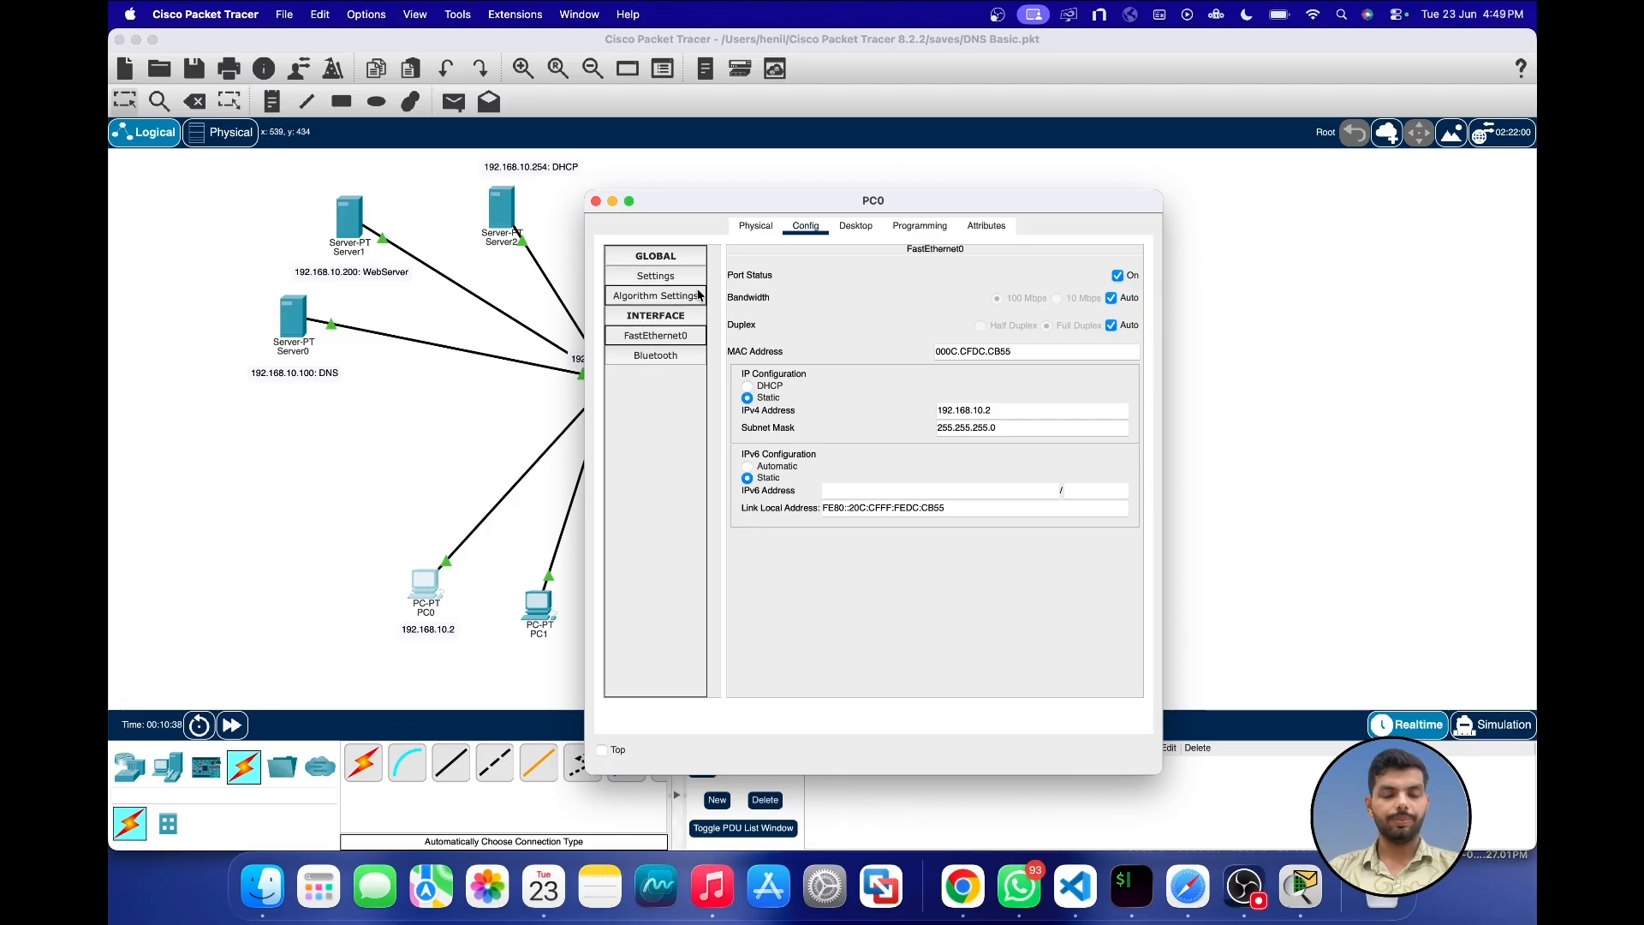
{"action": "left_click", "coordinate": [775, 230]}
{"action": "left_click", "coordinate": [805, 227]}
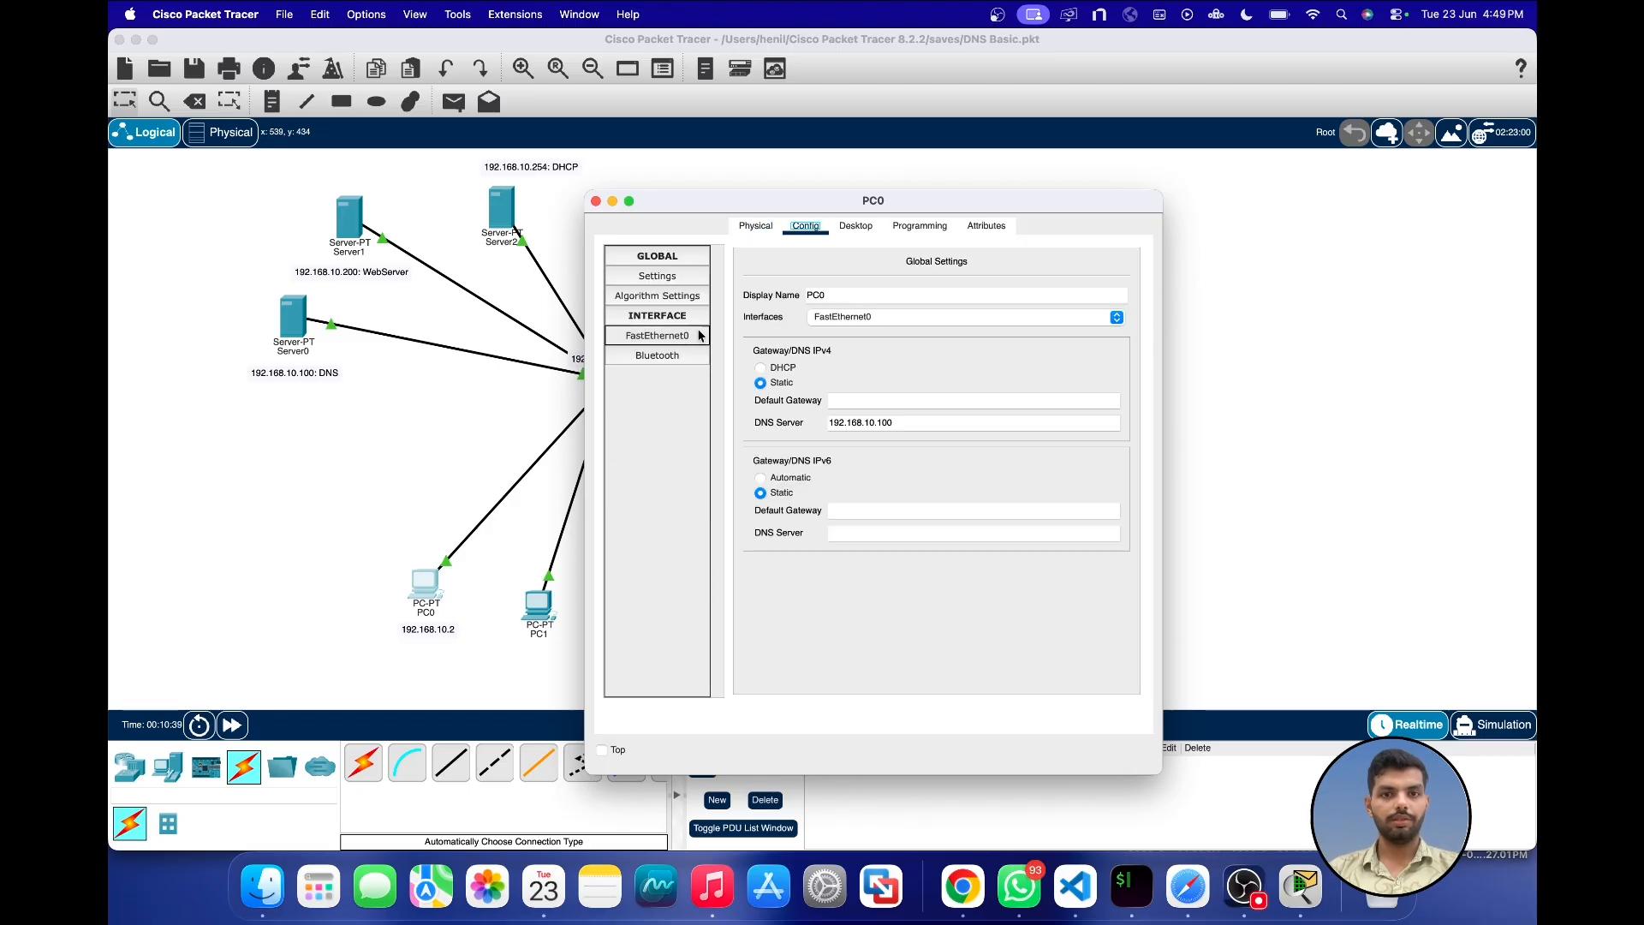
{"action": "left_click", "coordinate": [858, 402]}
{"action": "type", "text": "192.168.10.1"}
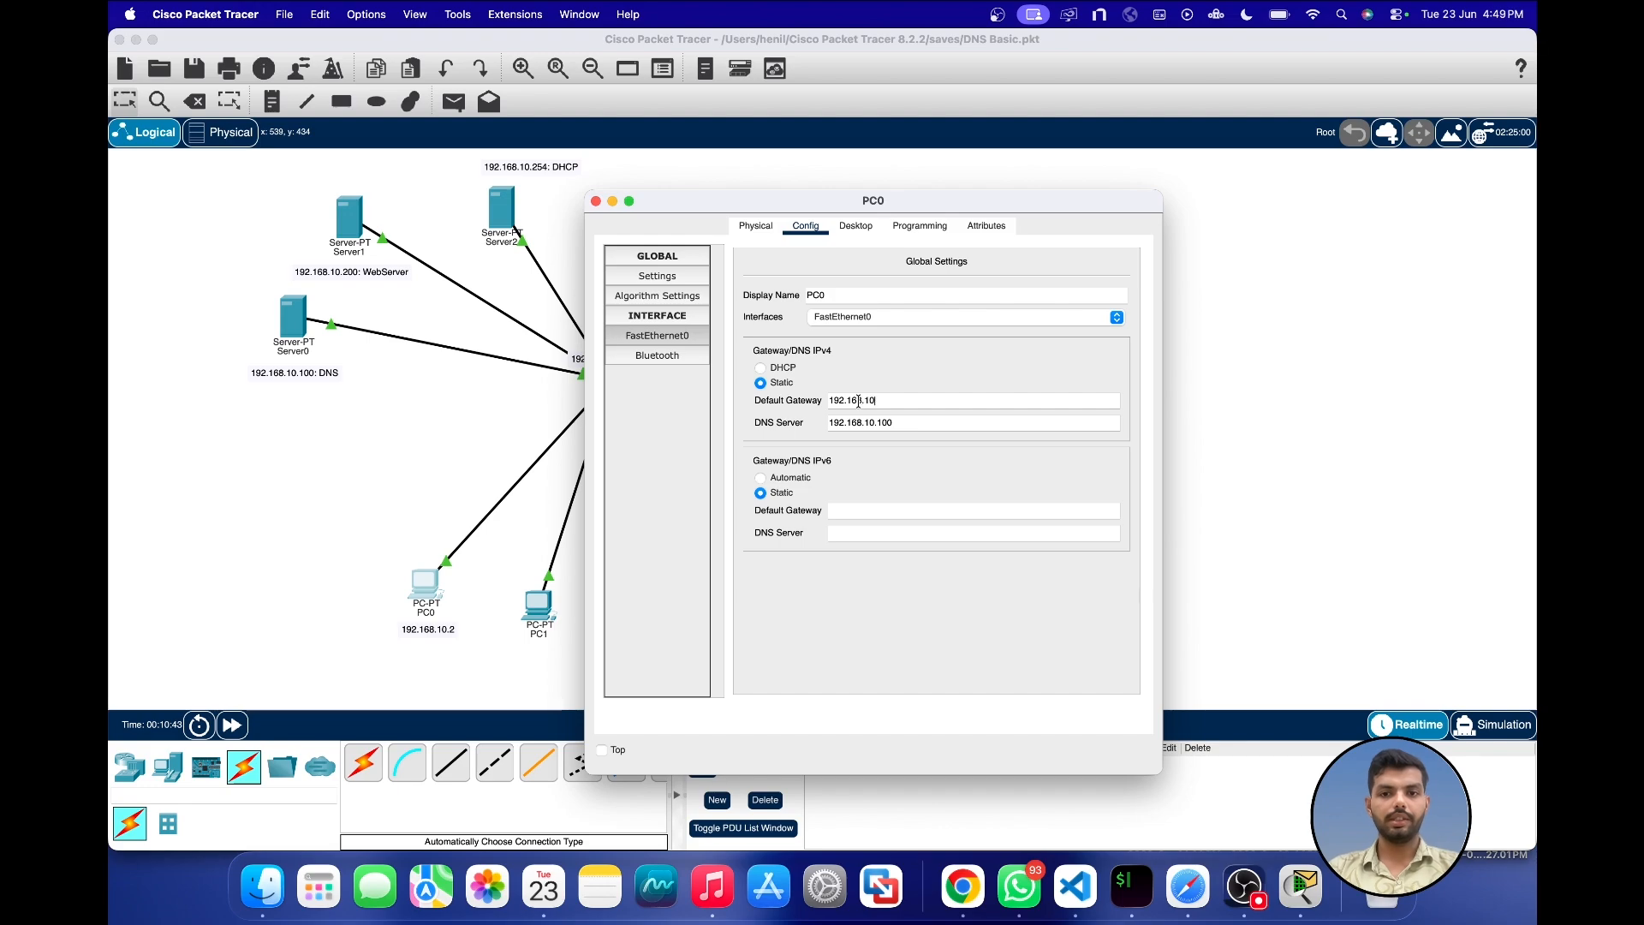
{"action": "left_click", "coordinate": [598, 202]}
Step: Set Laptop0's IPv4 default gateway to 192.168.10.1 and close its window
{"action": "left_click", "coordinate": [663, 593]}
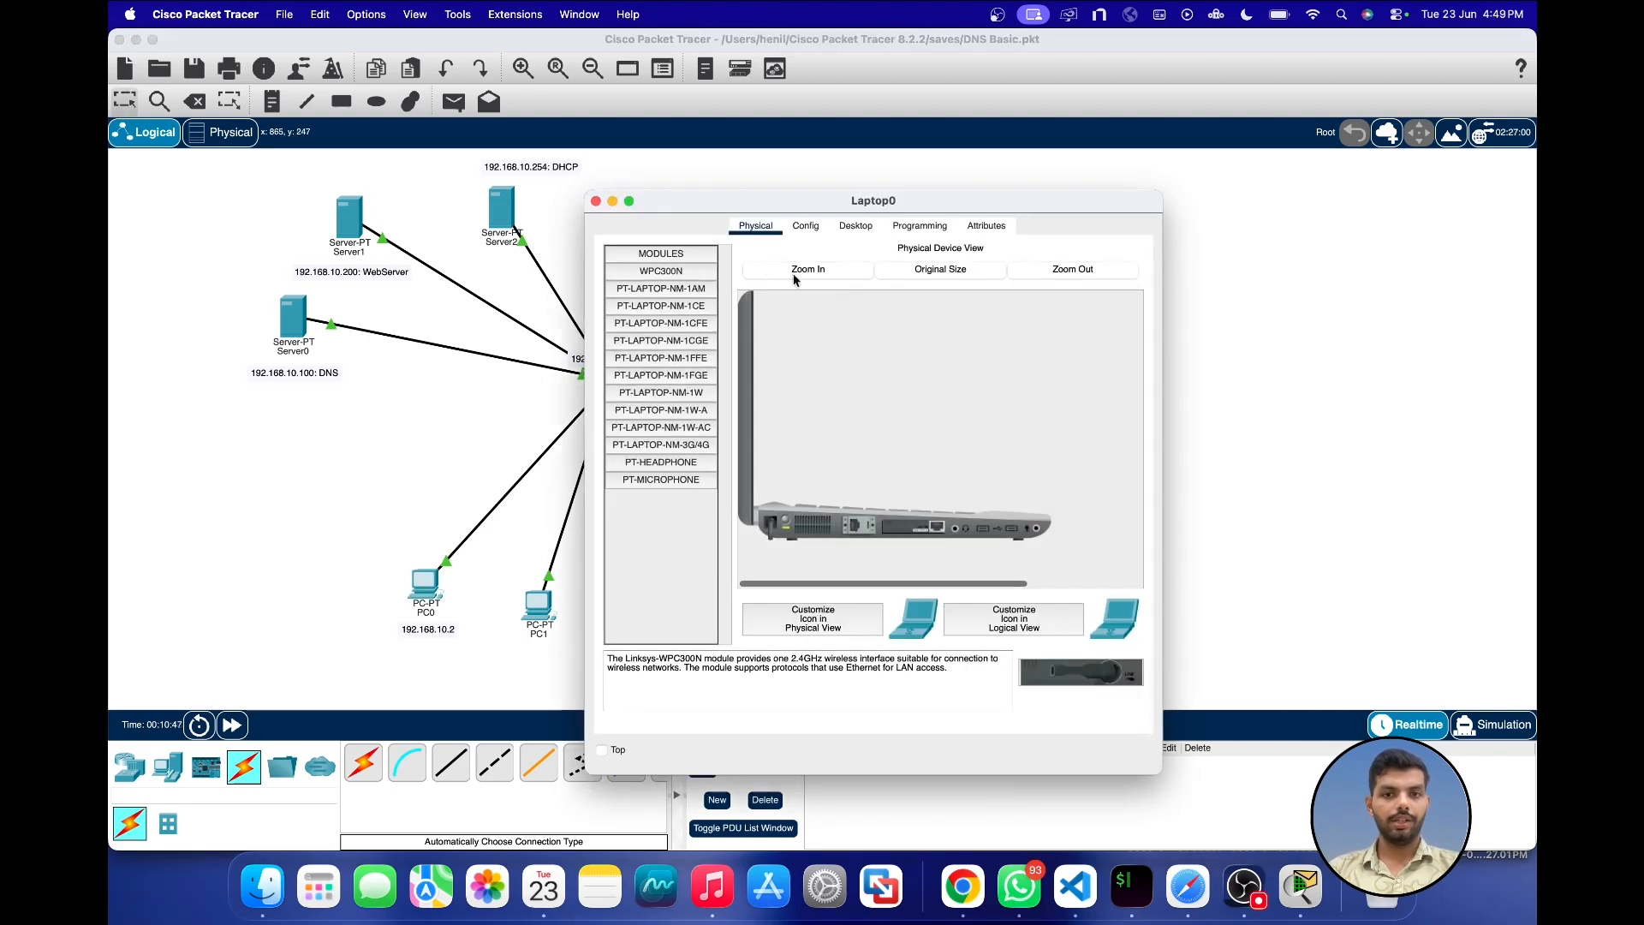
{"action": "left_click", "coordinate": [807, 226]}
{"action": "left_click", "coordinate": [902, 402]}
{"action": "type", "text": "1"}
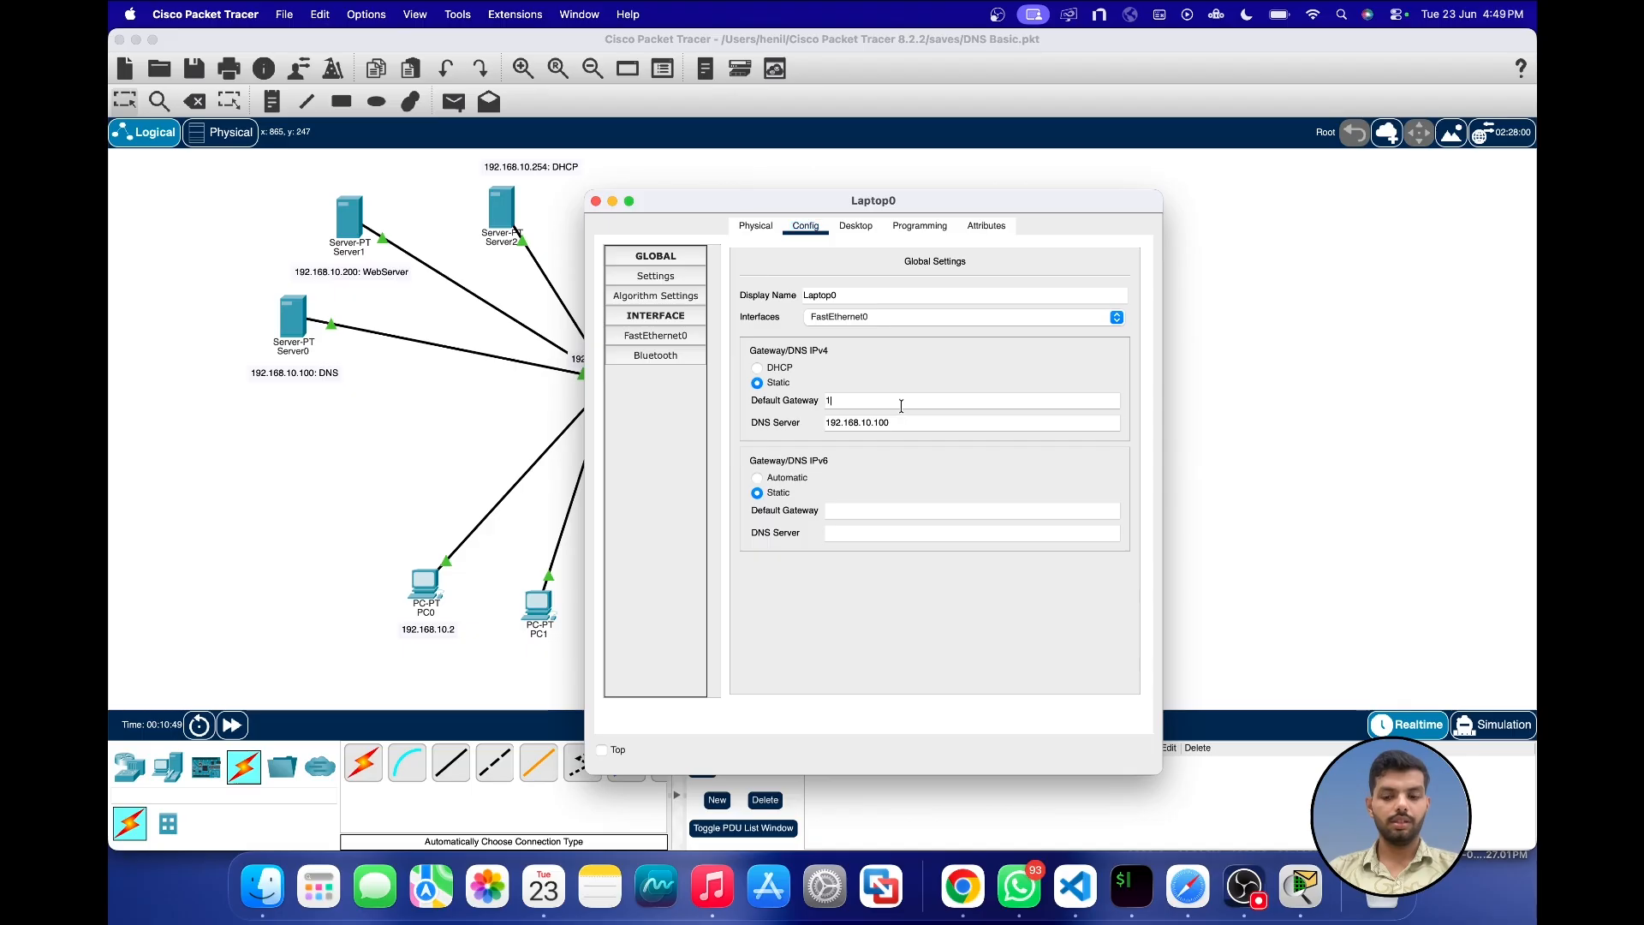
{"action": "type", "text": "92.168.10."}
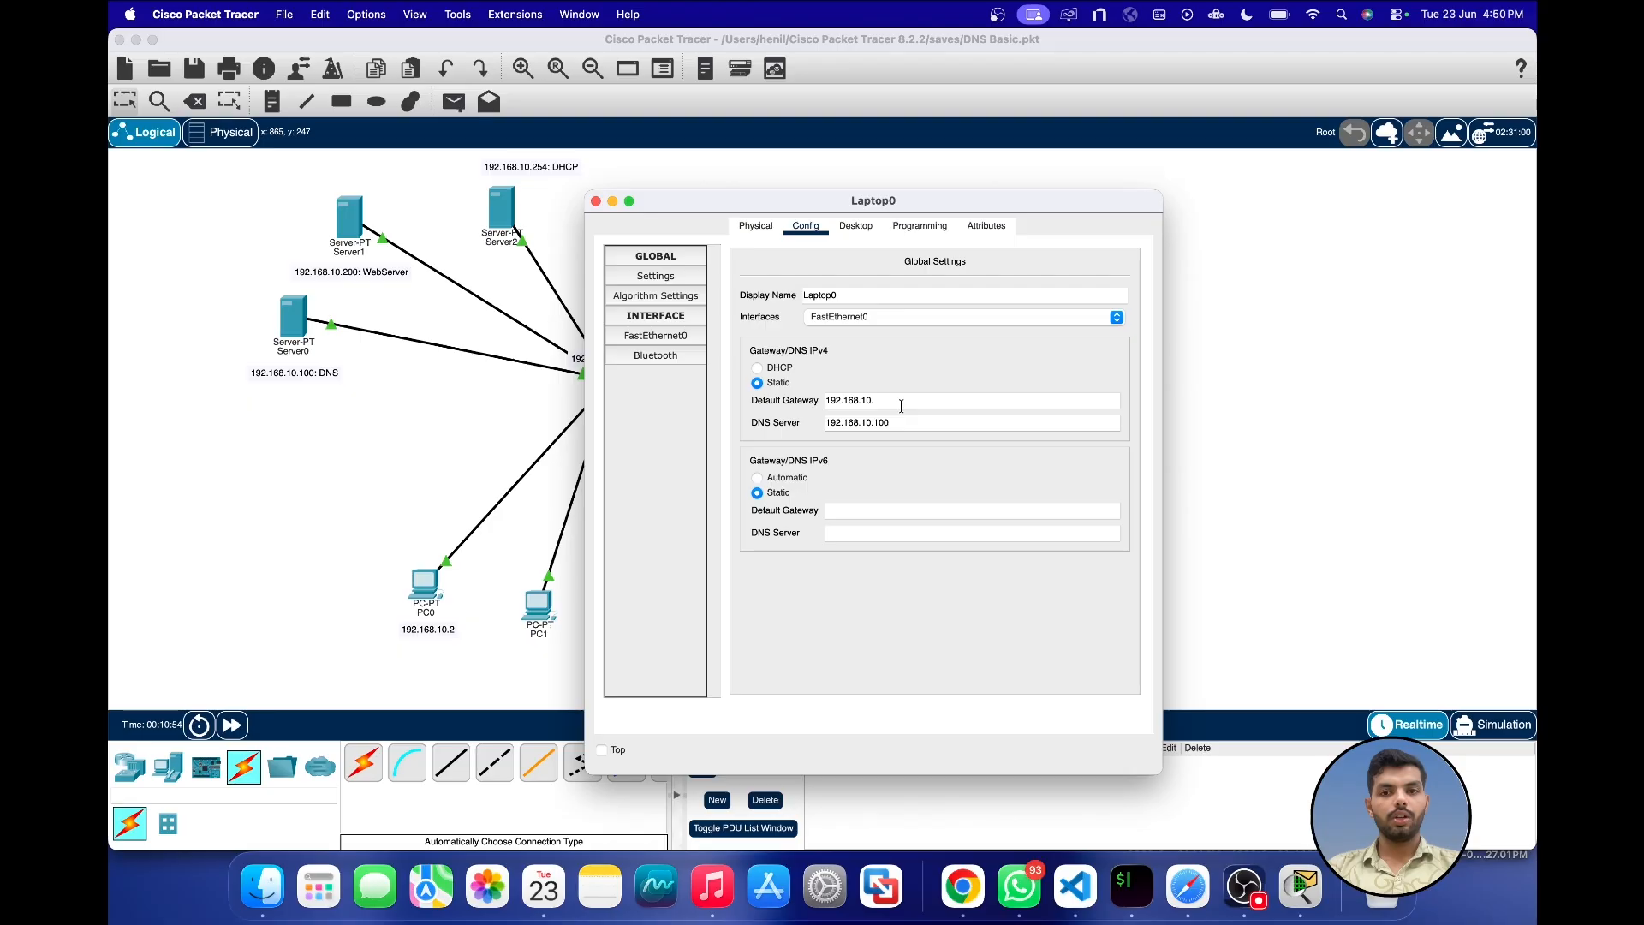
{"action": "type", "text": "1"}
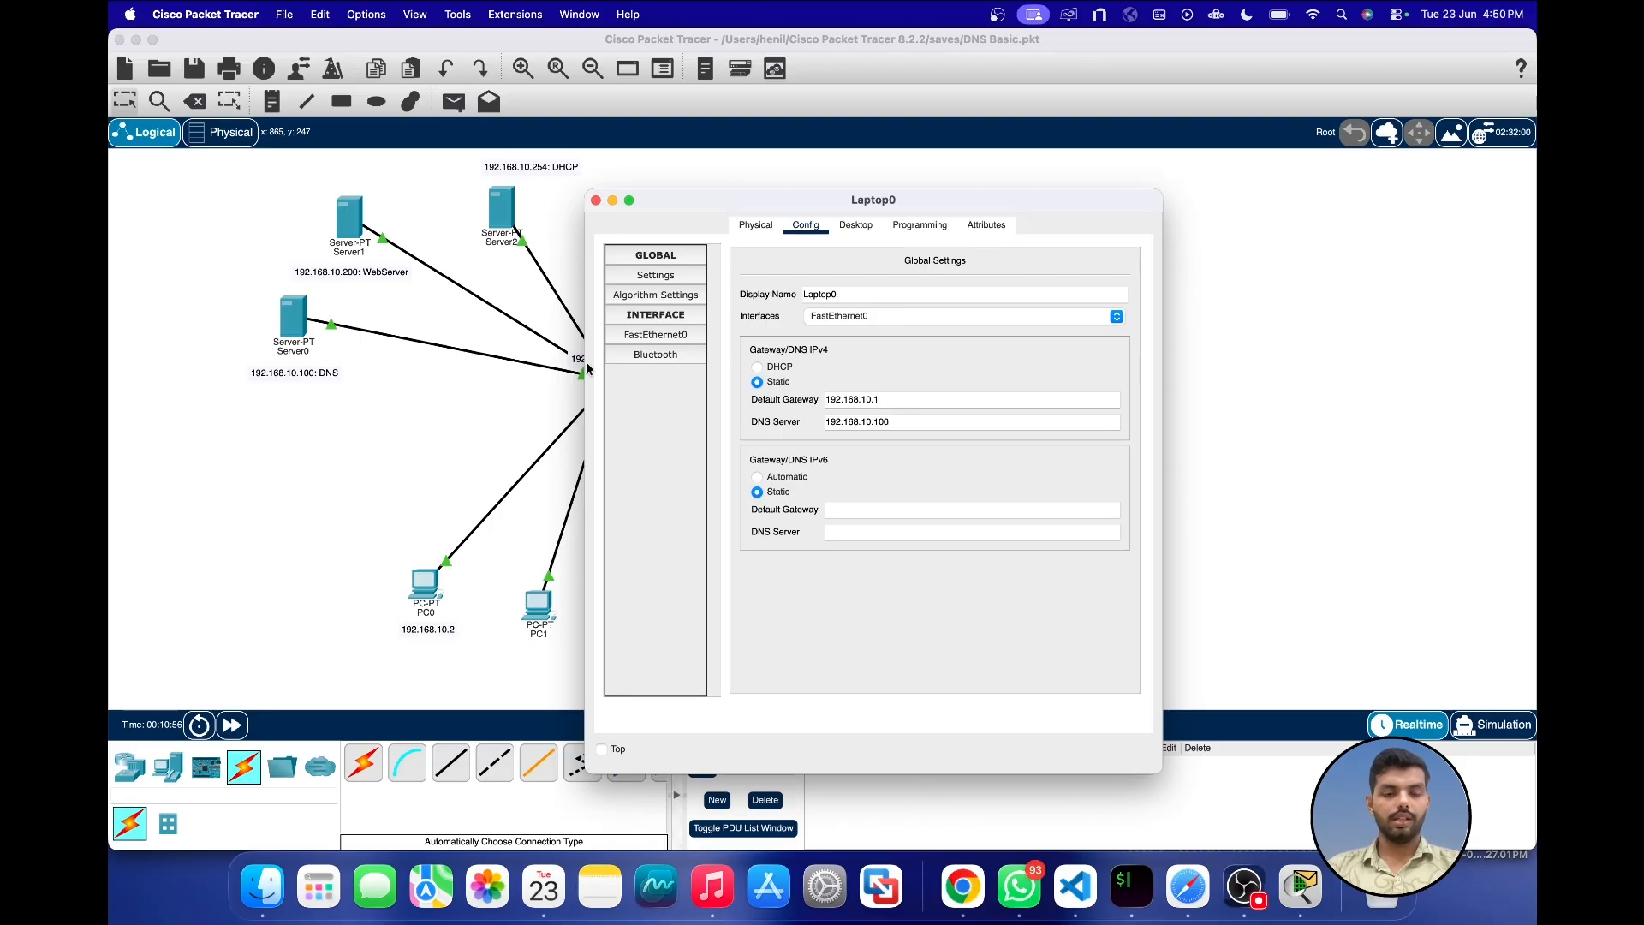
{"action": "left_click", "coordinate": [596, 202]}
Step: Open PC1's web browser and load the web server's site at its personal-name .com domain
{"action": "left_click", "coordinate": [538, 599]}
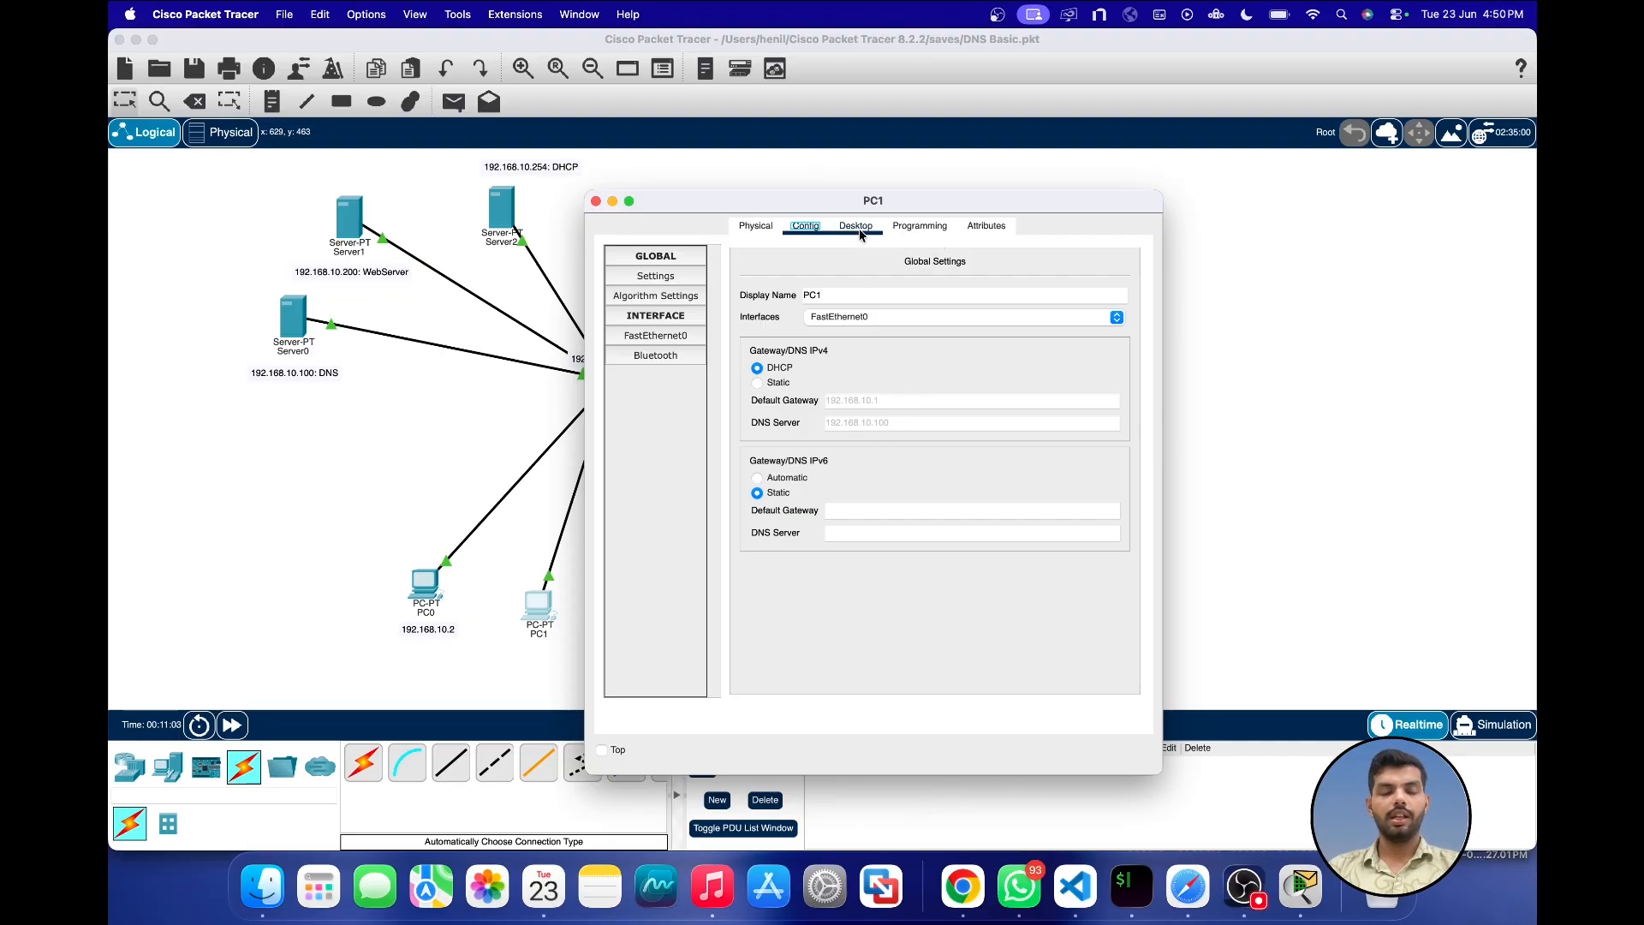
{"action": "left_click_drag", "start_coordinate": [778, 200], "coordinate": [984, 187]}
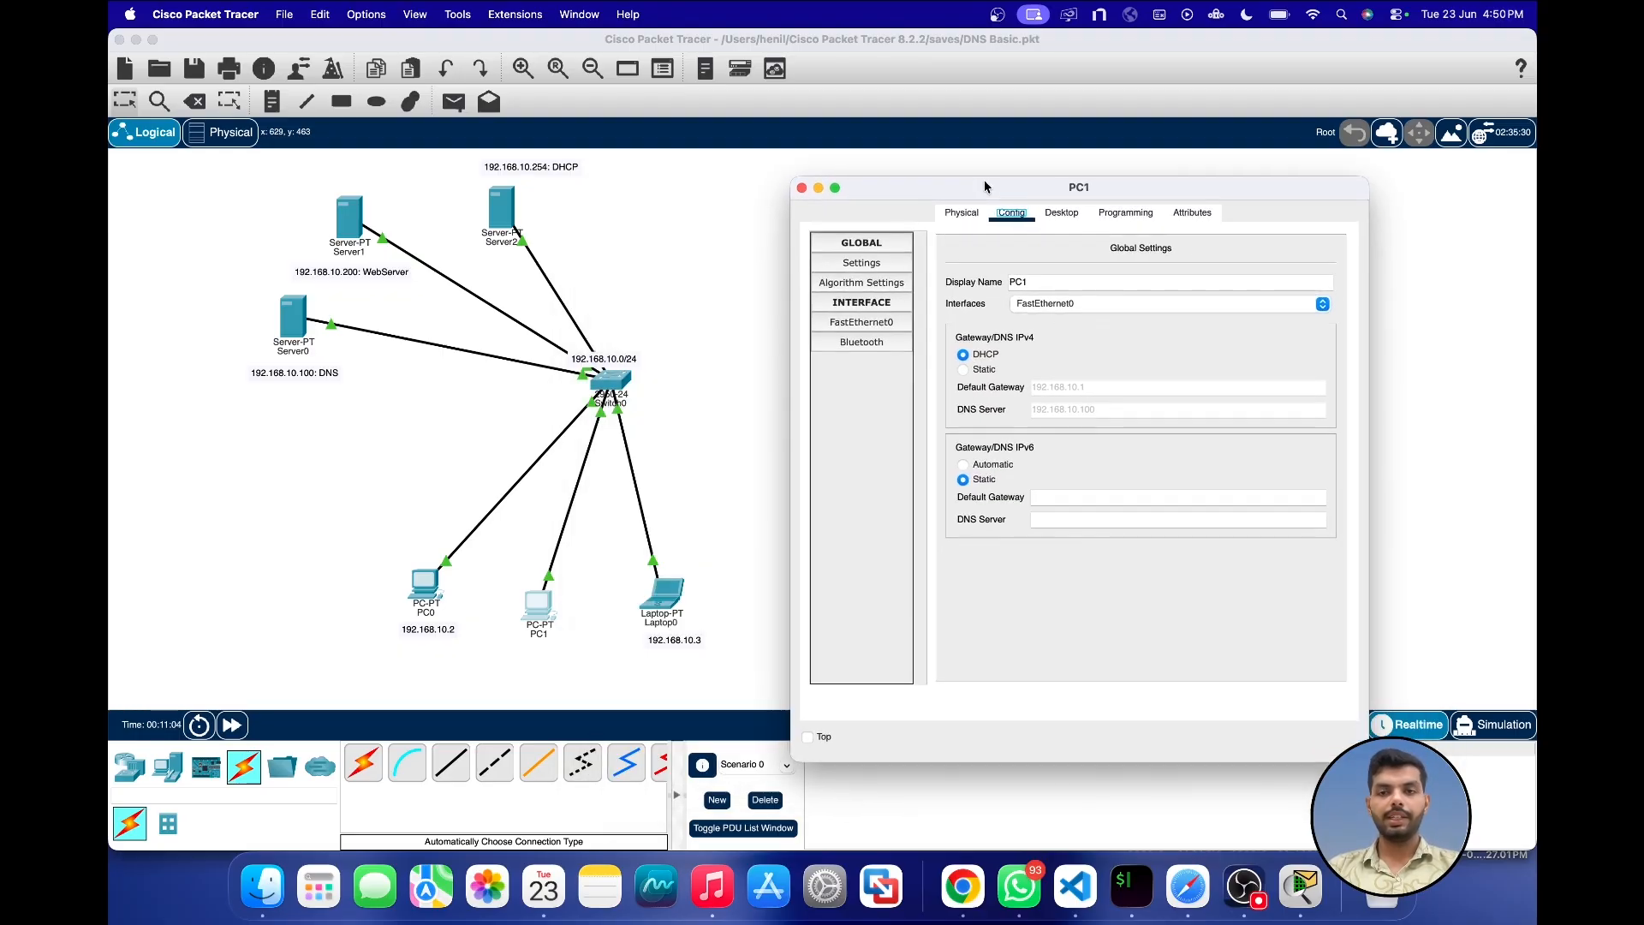
{"action": "left_click", "coordinate": [1061, 214]}
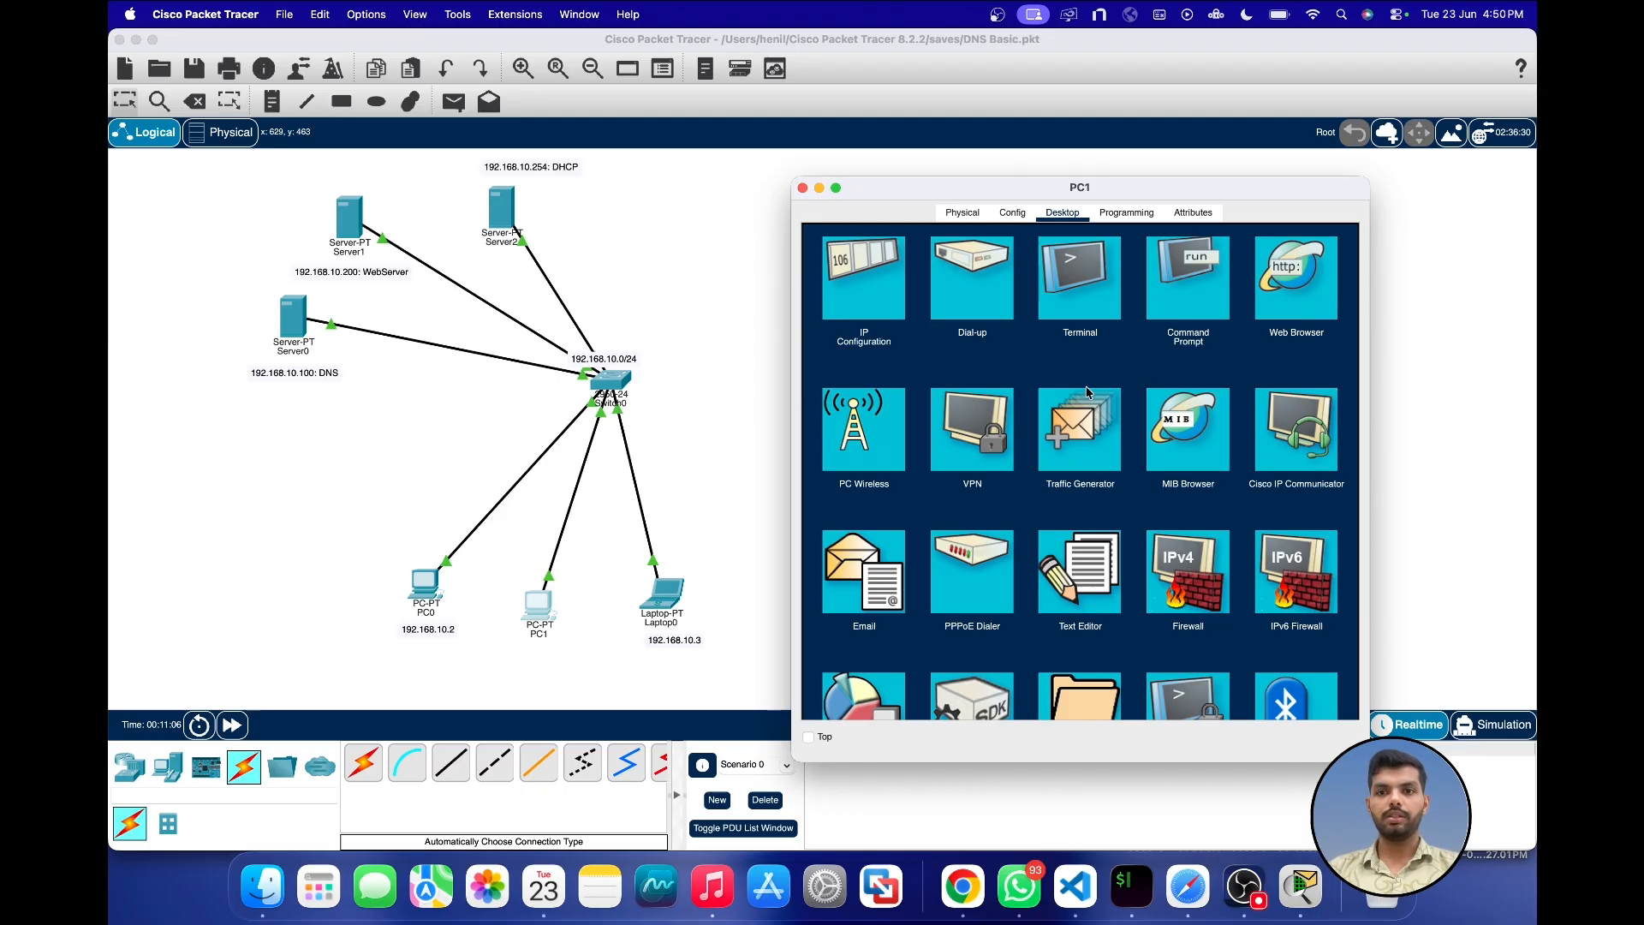
{"action": "left_click", "coordinate": [919, 261]}
{"action": "type", "text": "henil"}
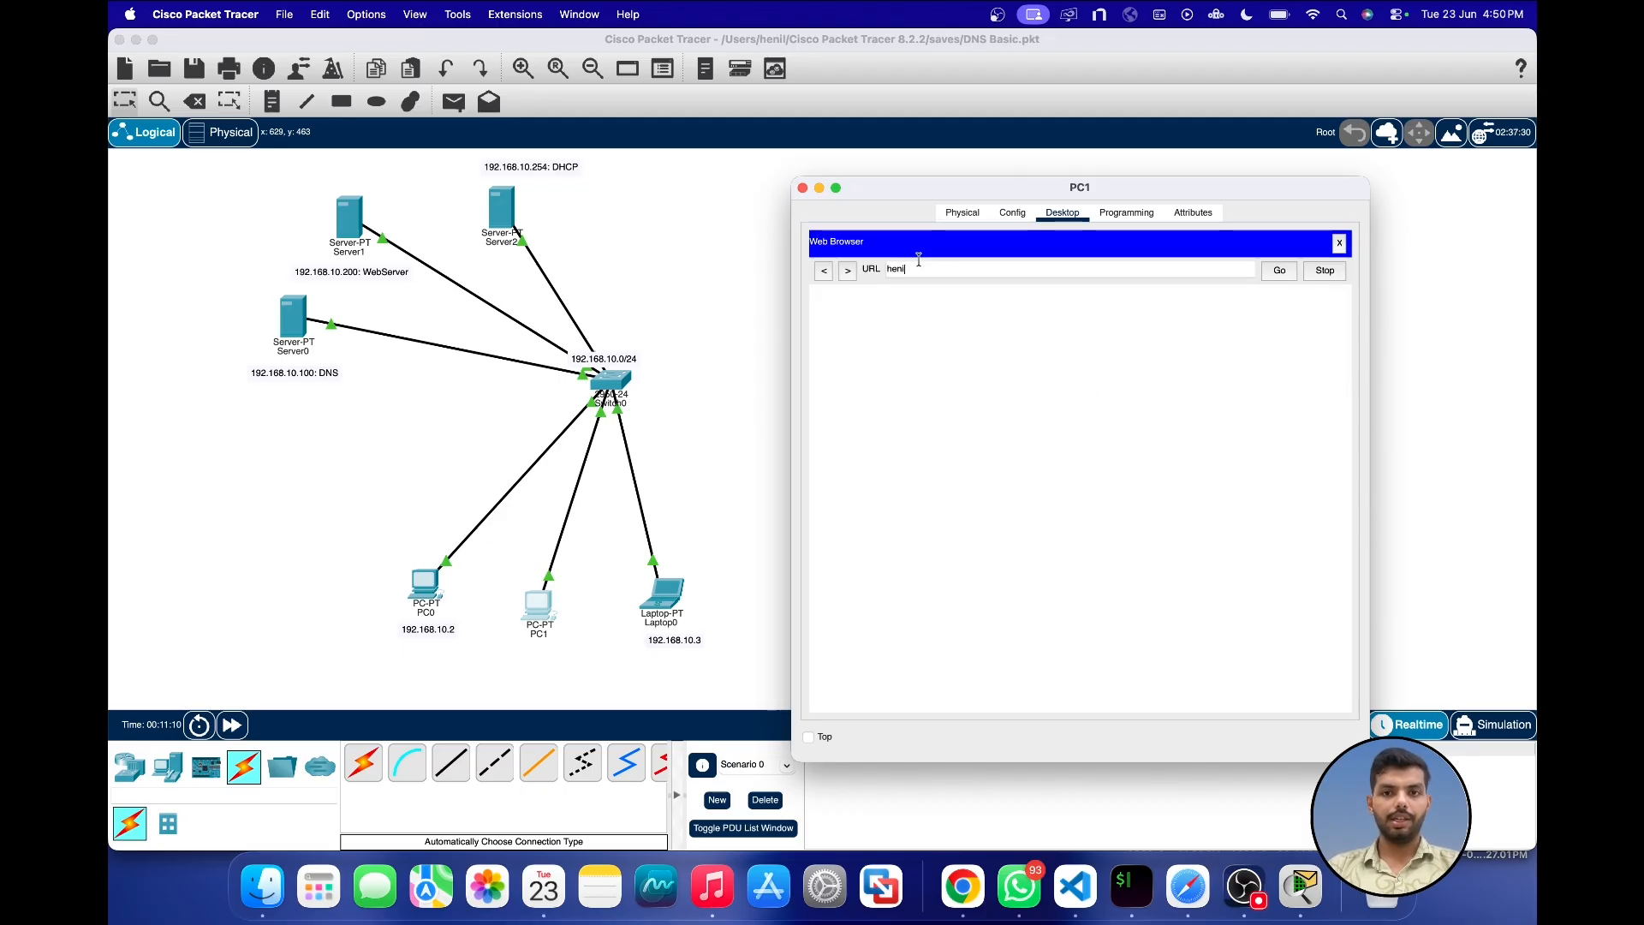
{"action": "type", "text": ".com"}
{"action": "key", "text": "Return"}
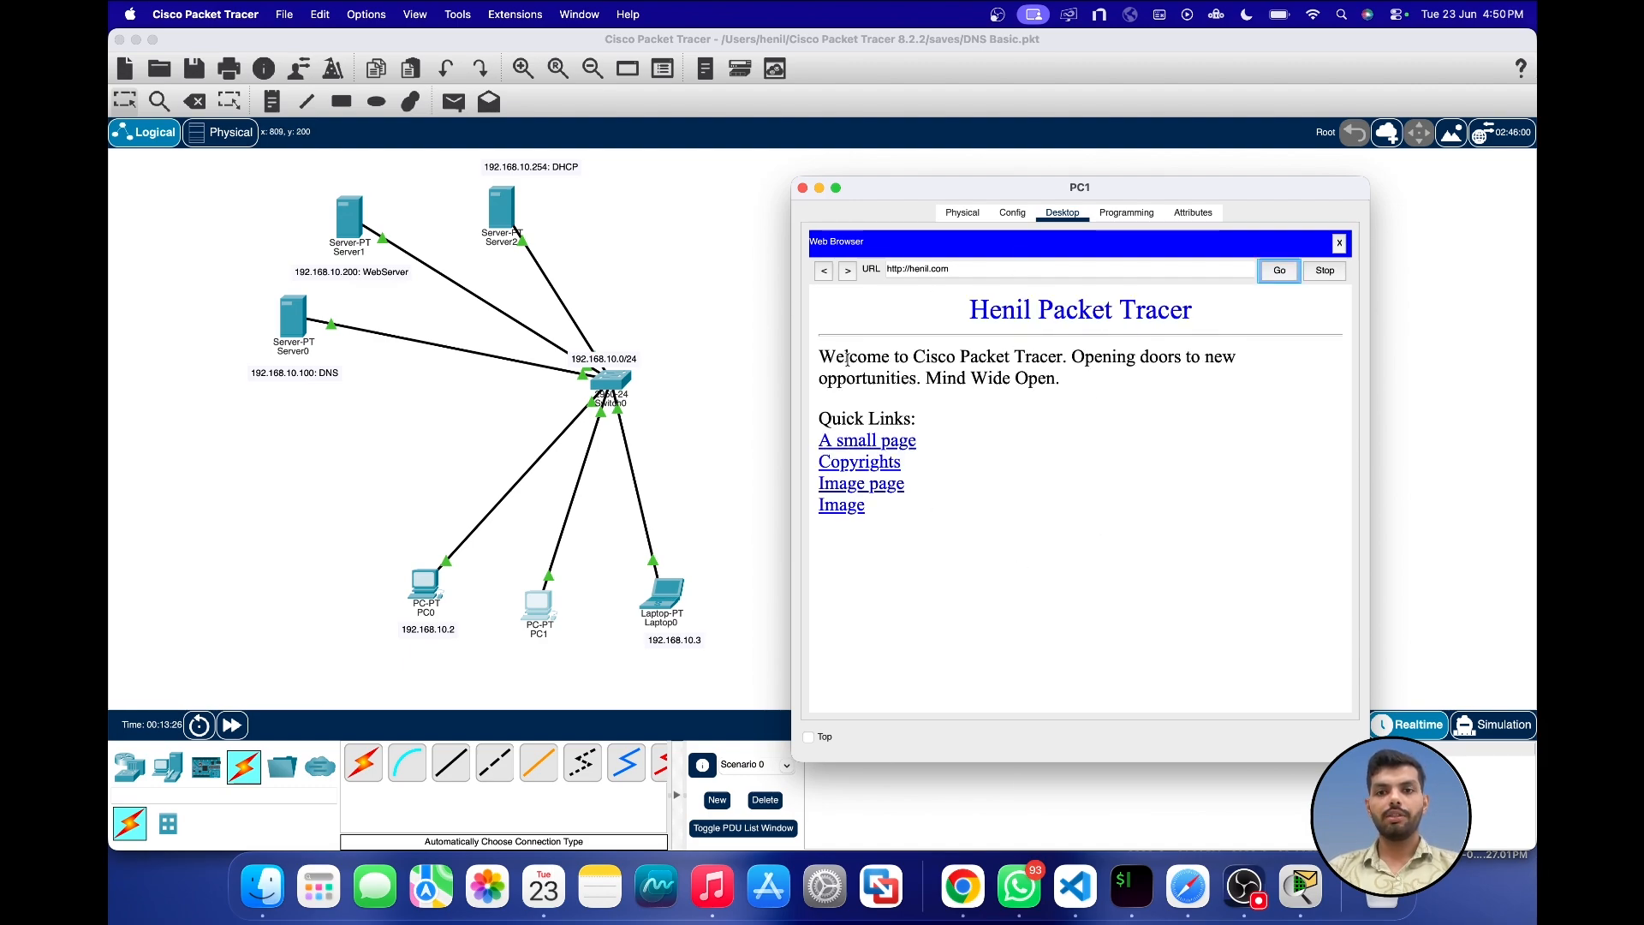
{"action": "left_click_drag", "start_coordinate": [974, 310], "coordinate": [1239, 311]}
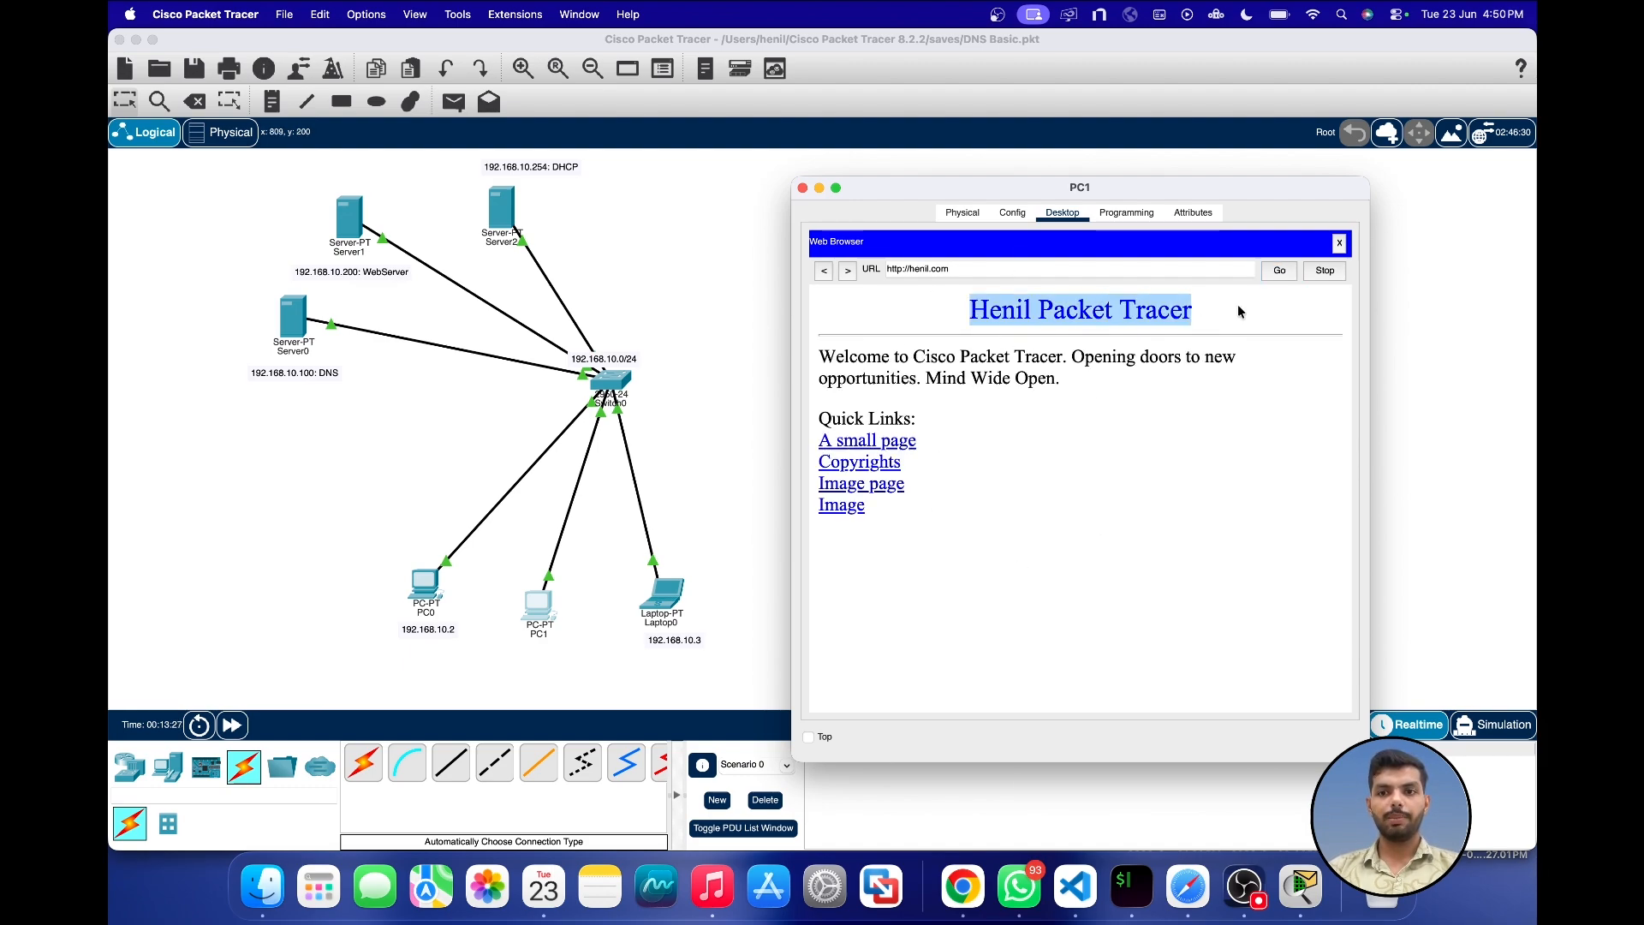
Step: Load cisco.com in PC1's web browser to check its page, and close PC1's window
{"action": "triple_click", "coordinate": [972, 269]}
{"action": "type", "text": "cisco.co"}
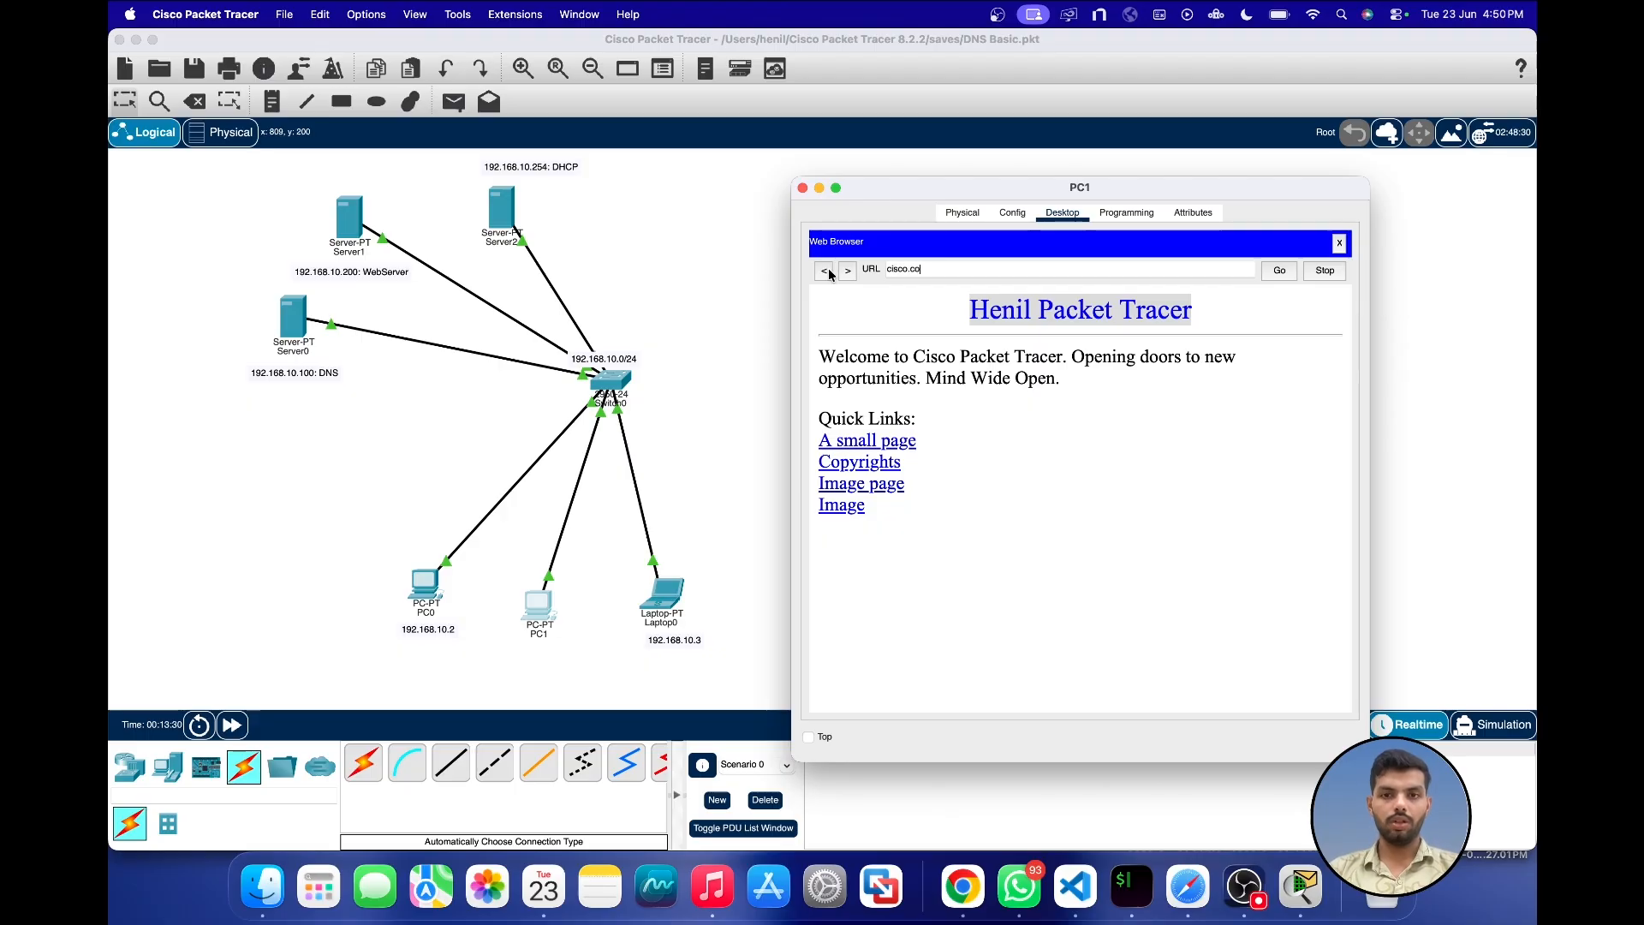
{"action": "key", "text": "Return"}
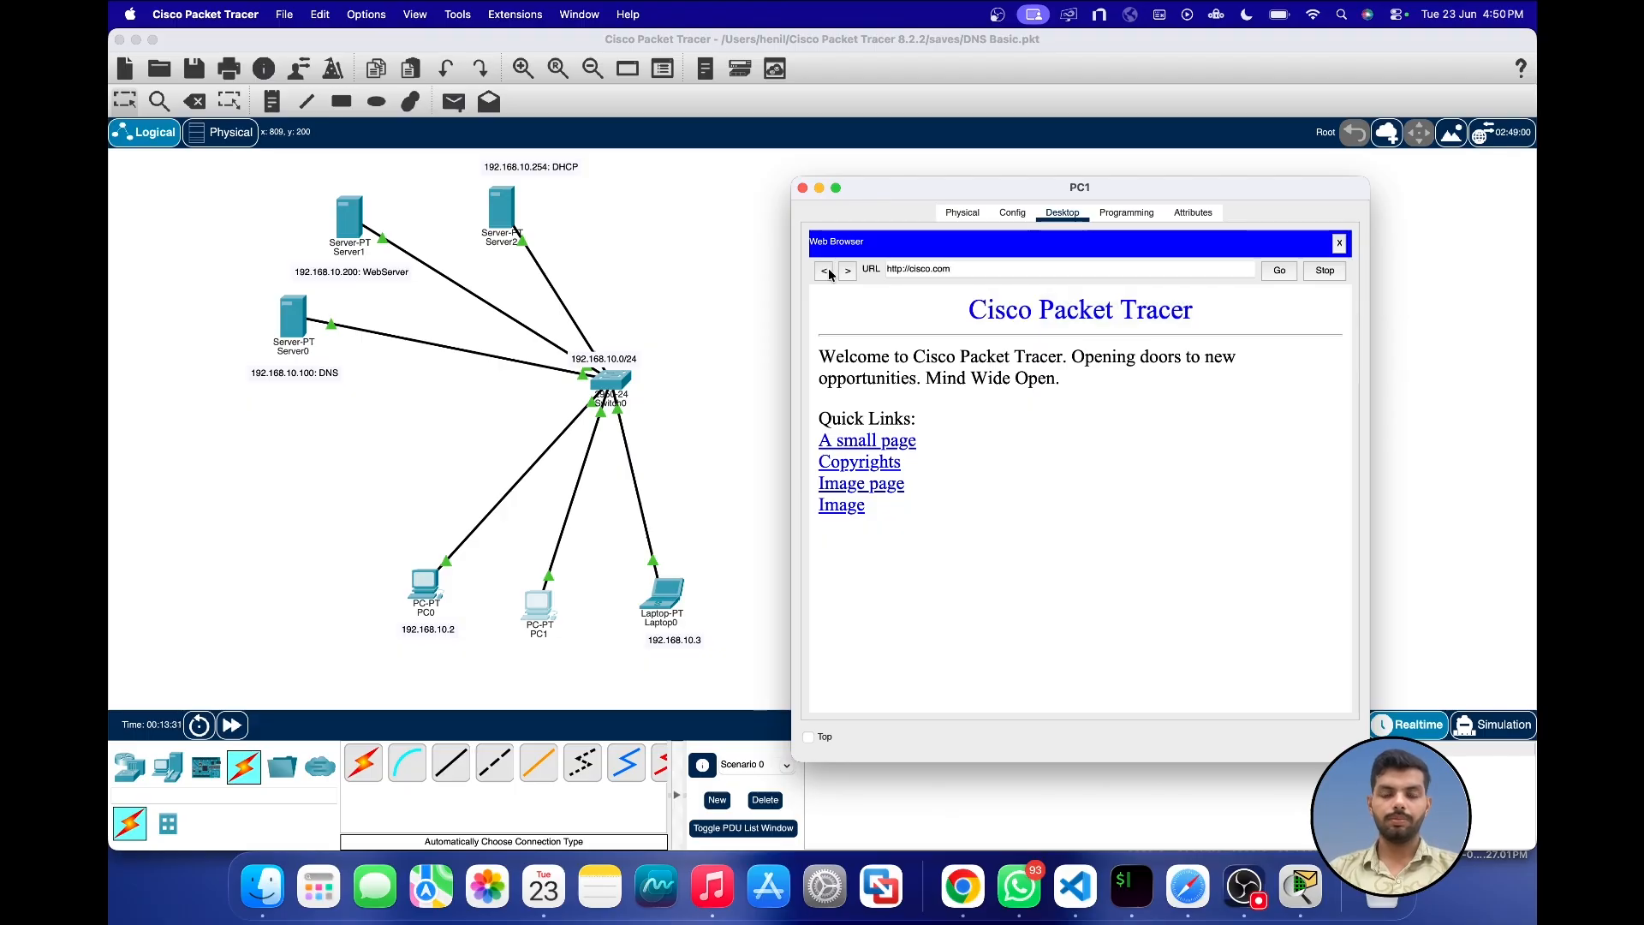
{"action": "left_click_drag", "start_coordinate": [974, 312], "coordinate": [1215, 314]}
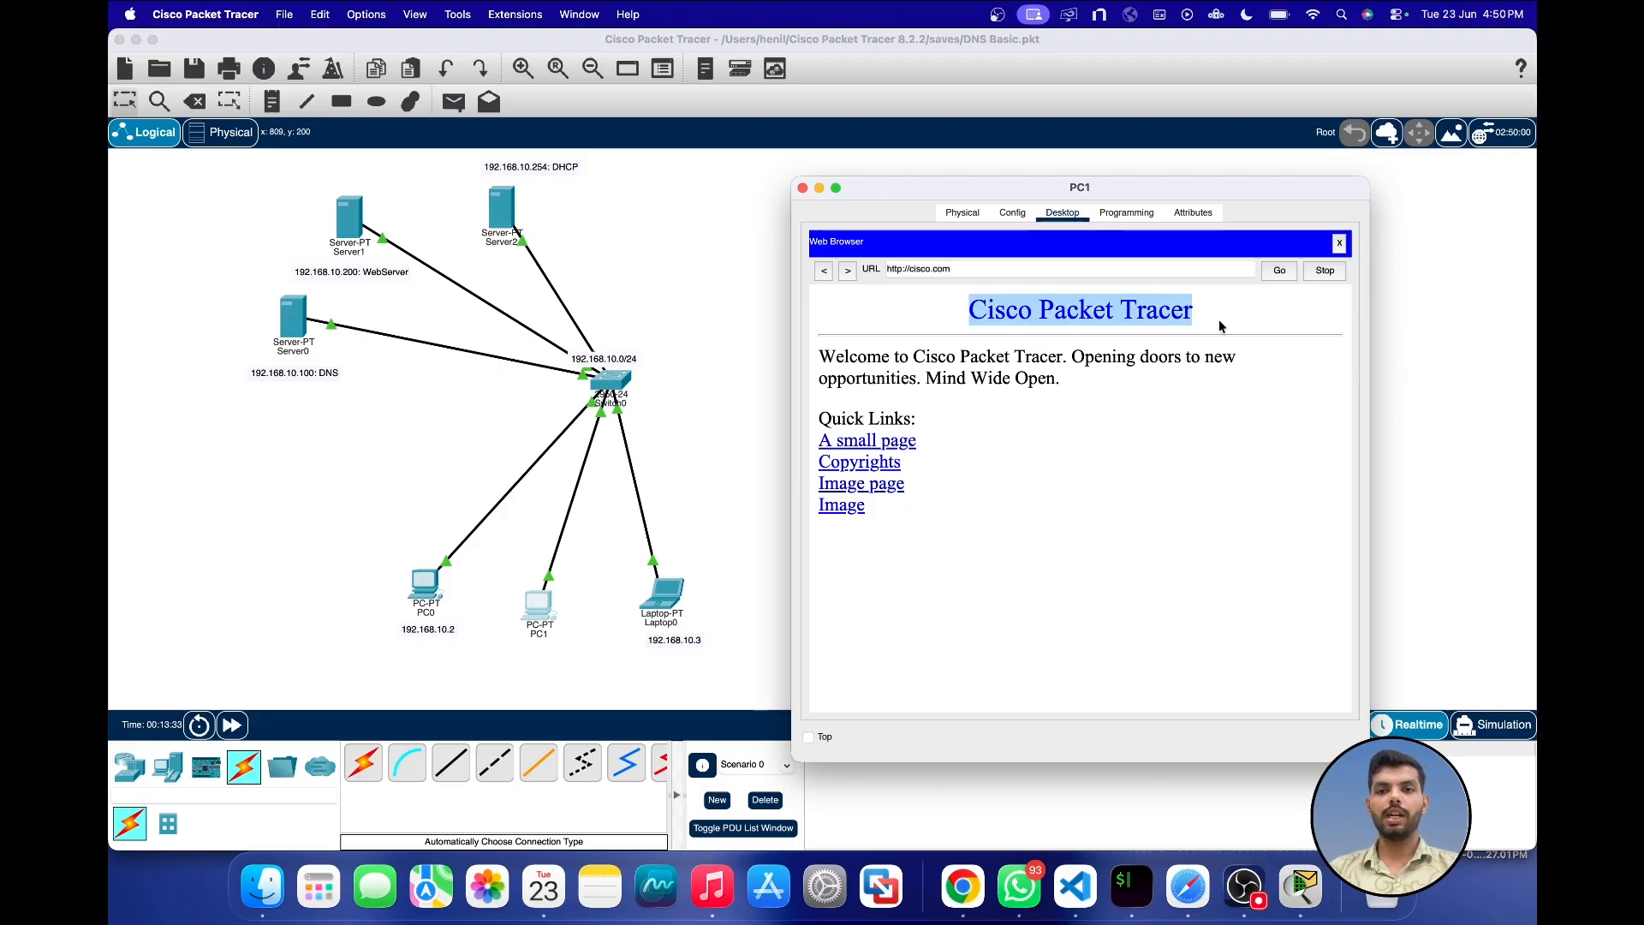
{"action": "left_click", "coordinate": [803, 190]}
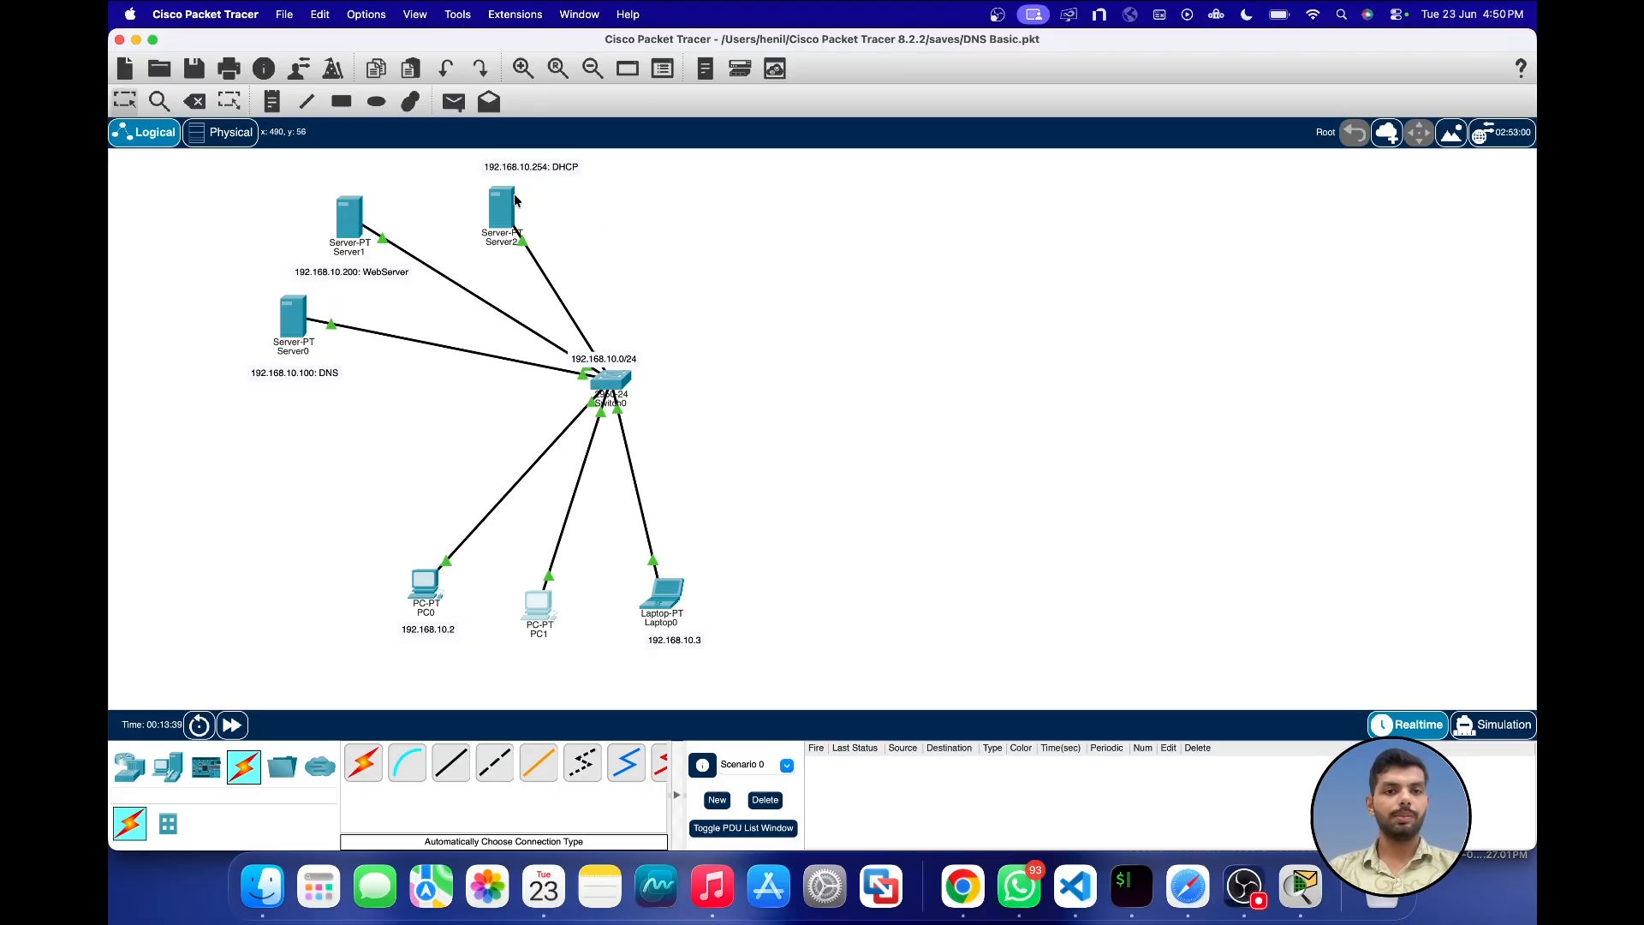
Step: Shift the DHCP server slightly to the right and place an 1841 router up and to the right of Switch0
{"action": "left_click_drag", "start_coordinate": [514, 199], "coordinate": [542, 195]}
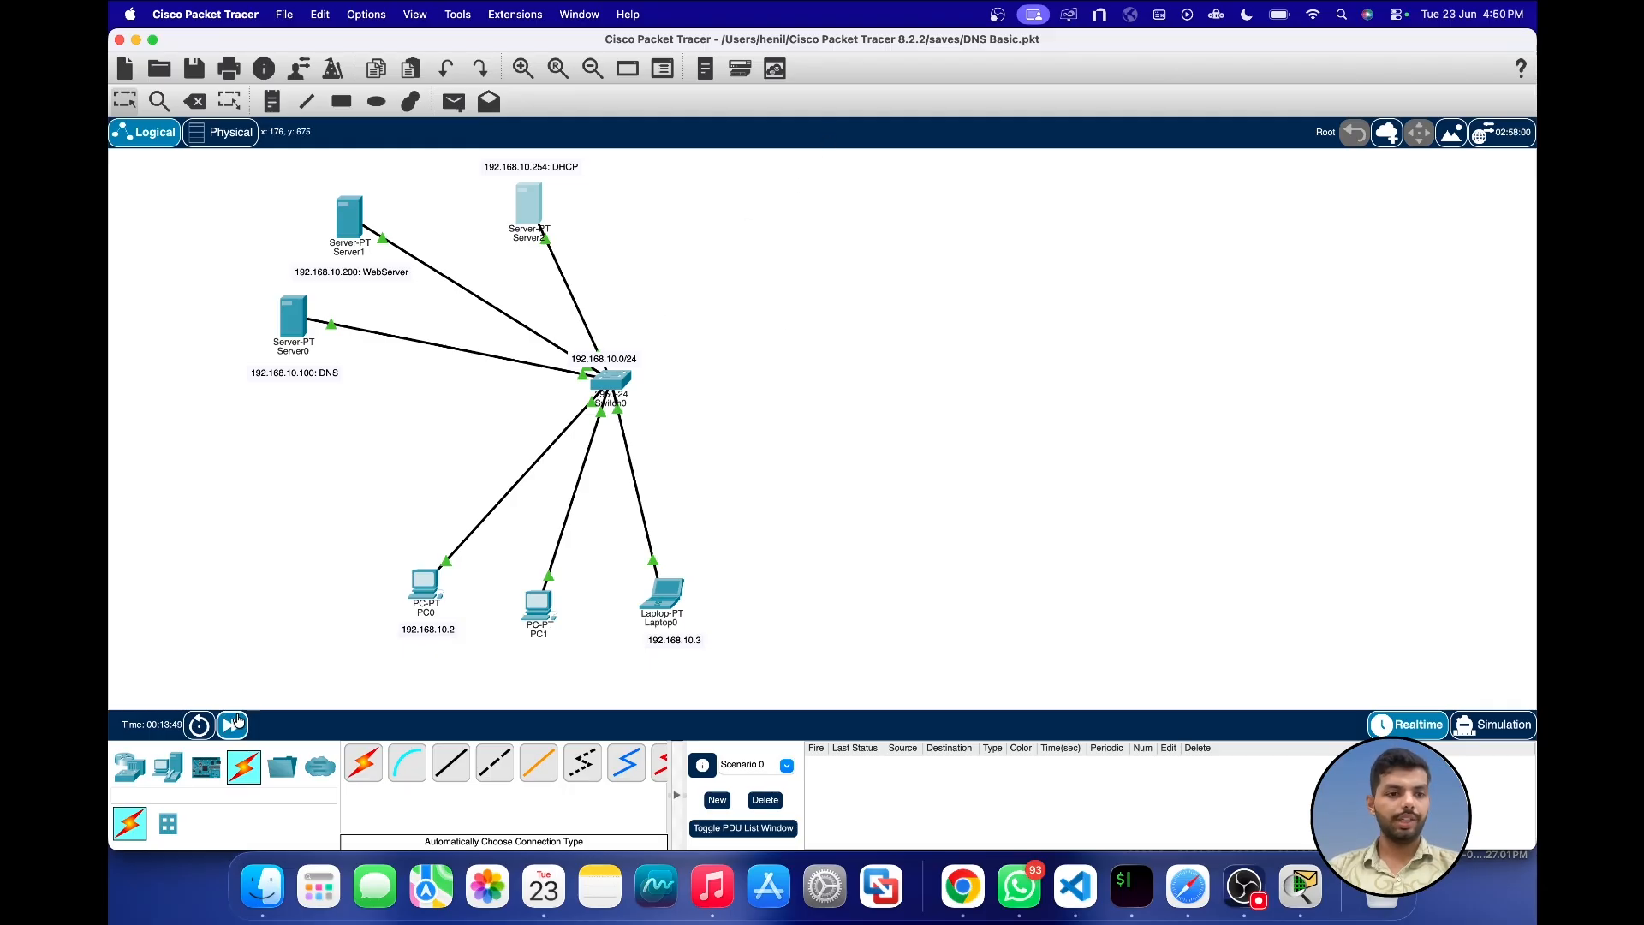
{"action": "left_click", "coordinate": [129, 765]}
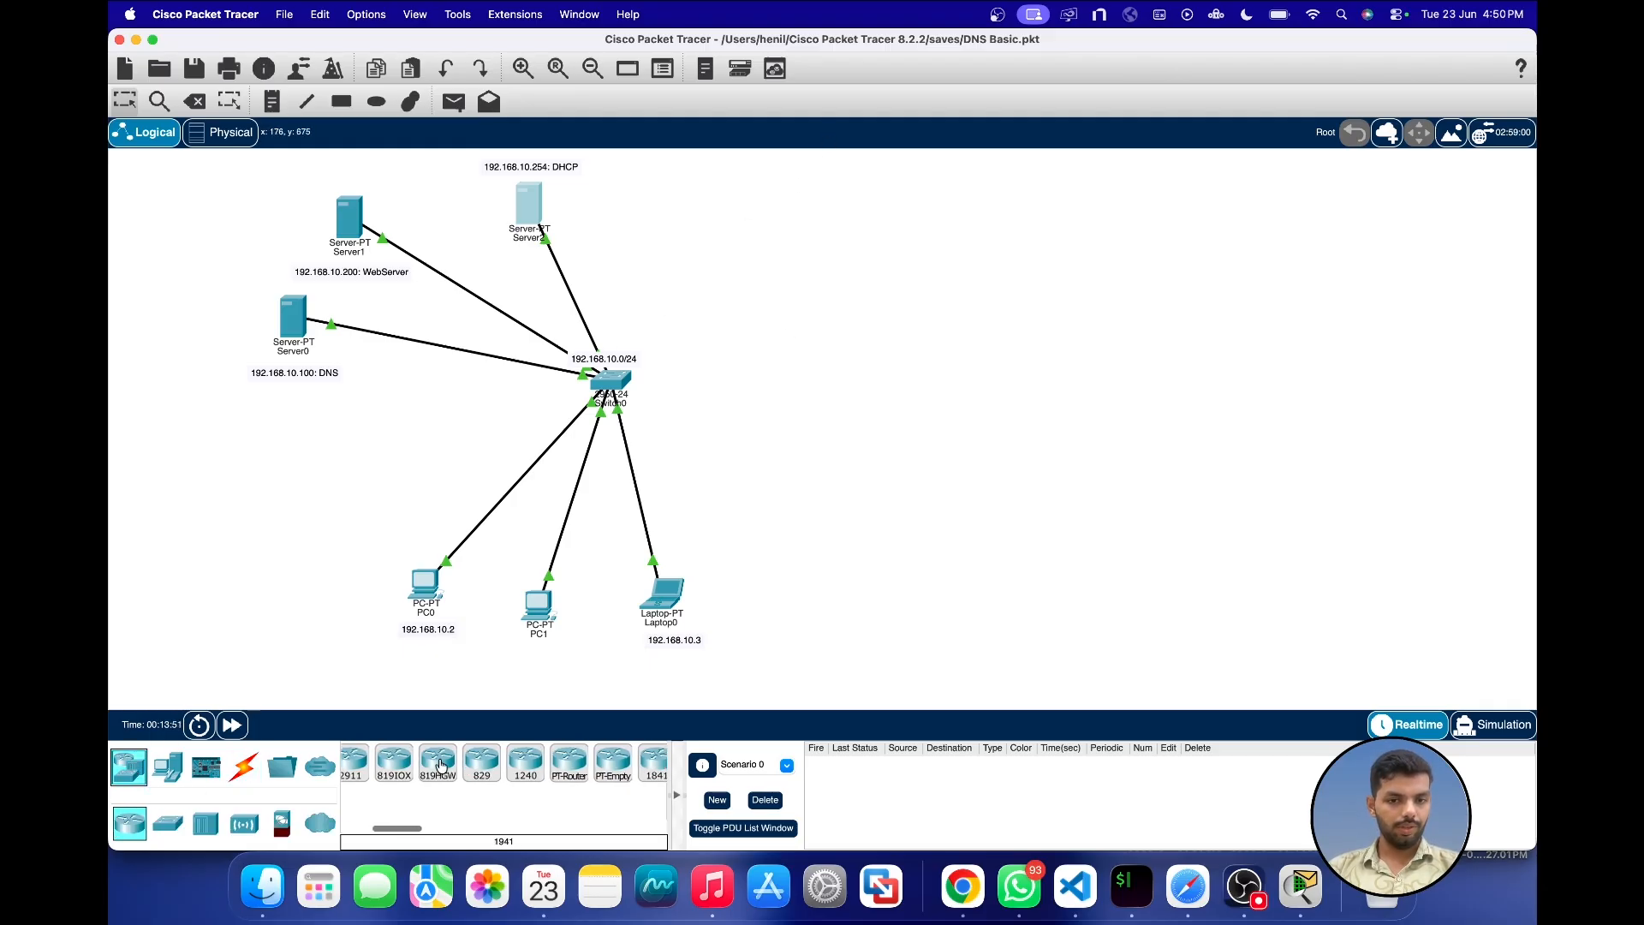
{"action": "scroll", "coordinate": [441, 765], "scroll_direction": "right", "scroll_amount": 5}
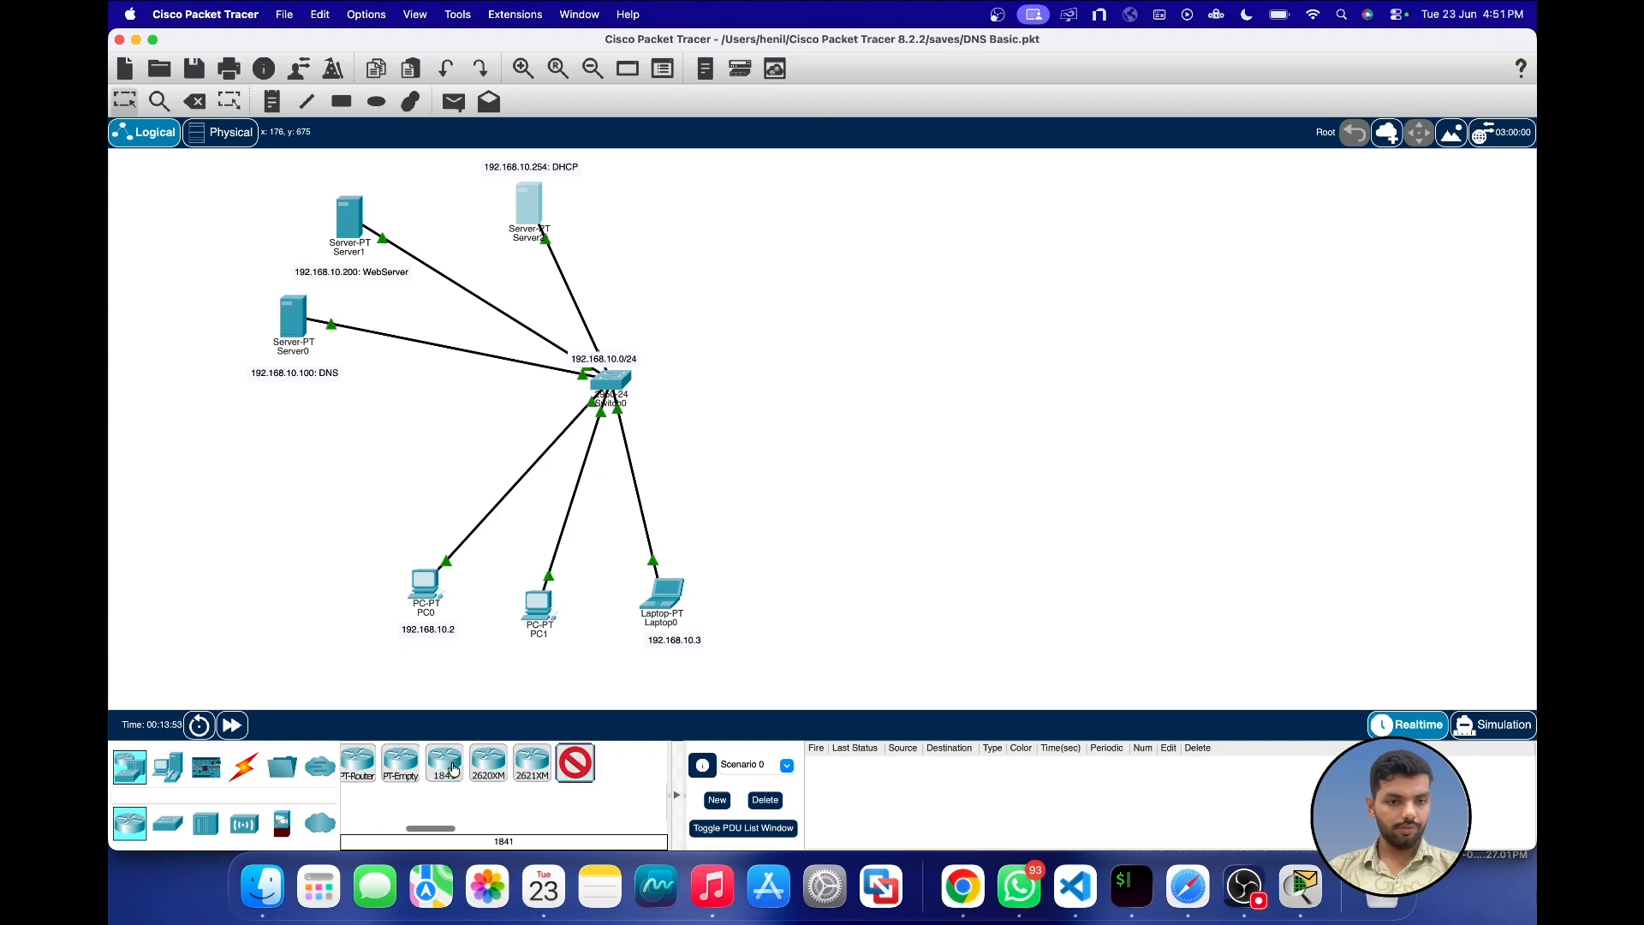
{"action": "left_click", "coordinate": [453, 768]}
{"action": "left_click", "coordinate": [784, 302]}
Step: Place a 2950-24 switch to the lower right of Router0, and move Router0 slightly up and to the right
{"action": "left_click", "coordinate": [168, 768]}
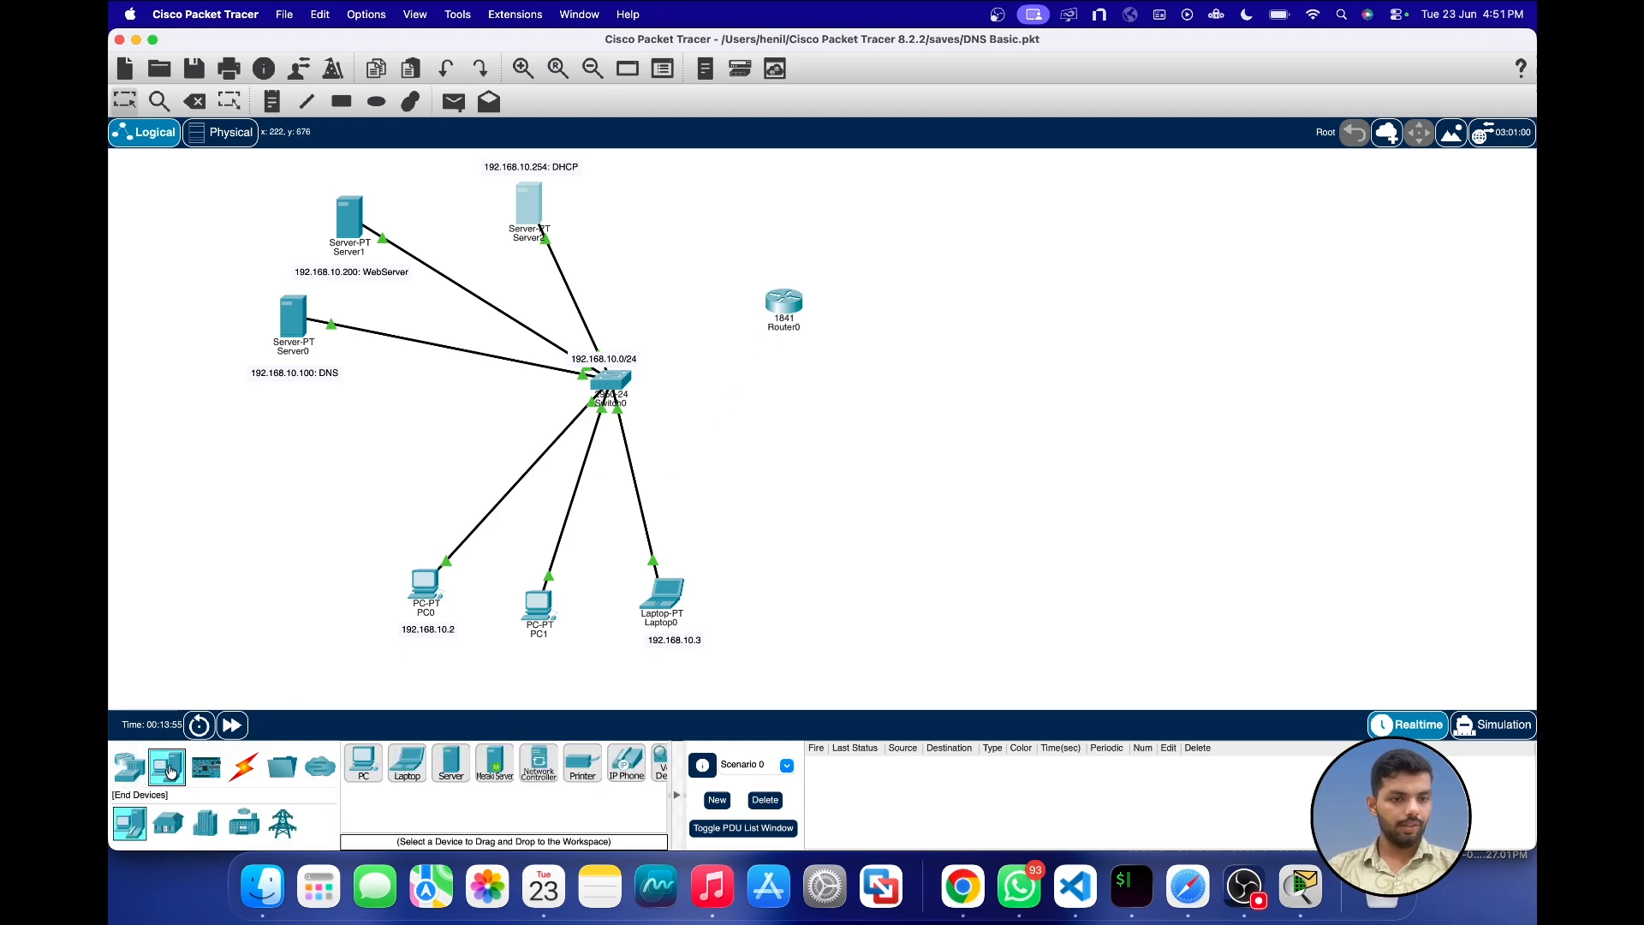
{"action": "left_click", "coordinate": [129, 765]}
{"action": "left_click", "coordinate": [168, 823]}
{"action": "scroll", "coordinate": [473, 761], "scroll_direction": "right", "scroll_amount": 3}
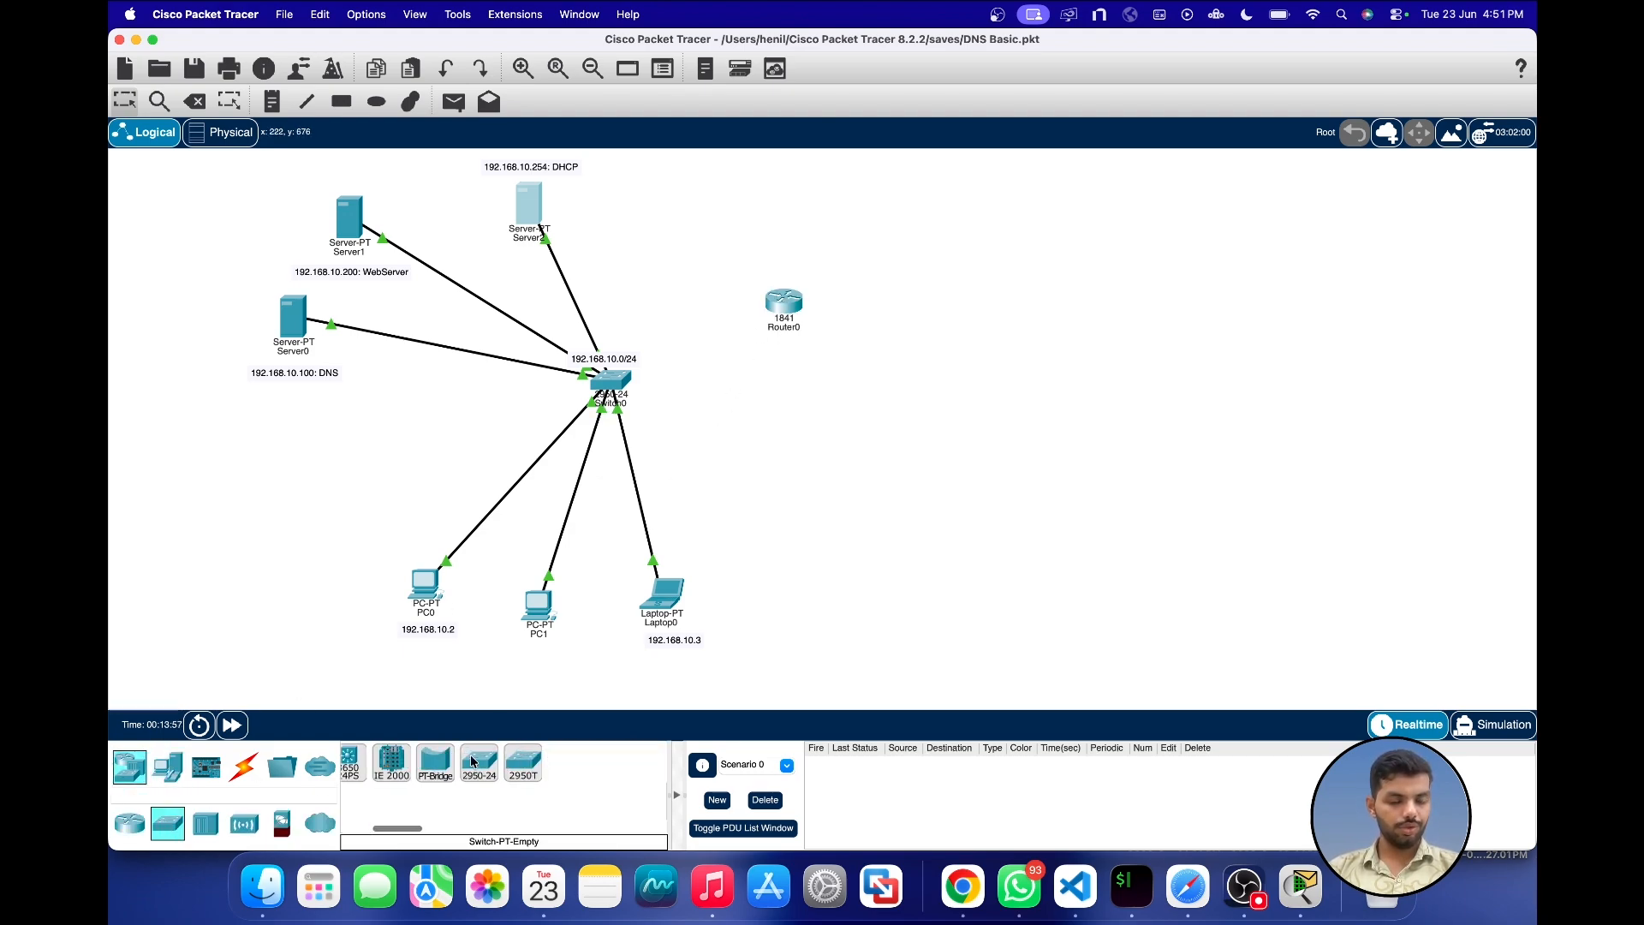
{"action": "scroll", "coordinate": [472, 761], "scroll_direction": "right", "scroll_amount": 3}
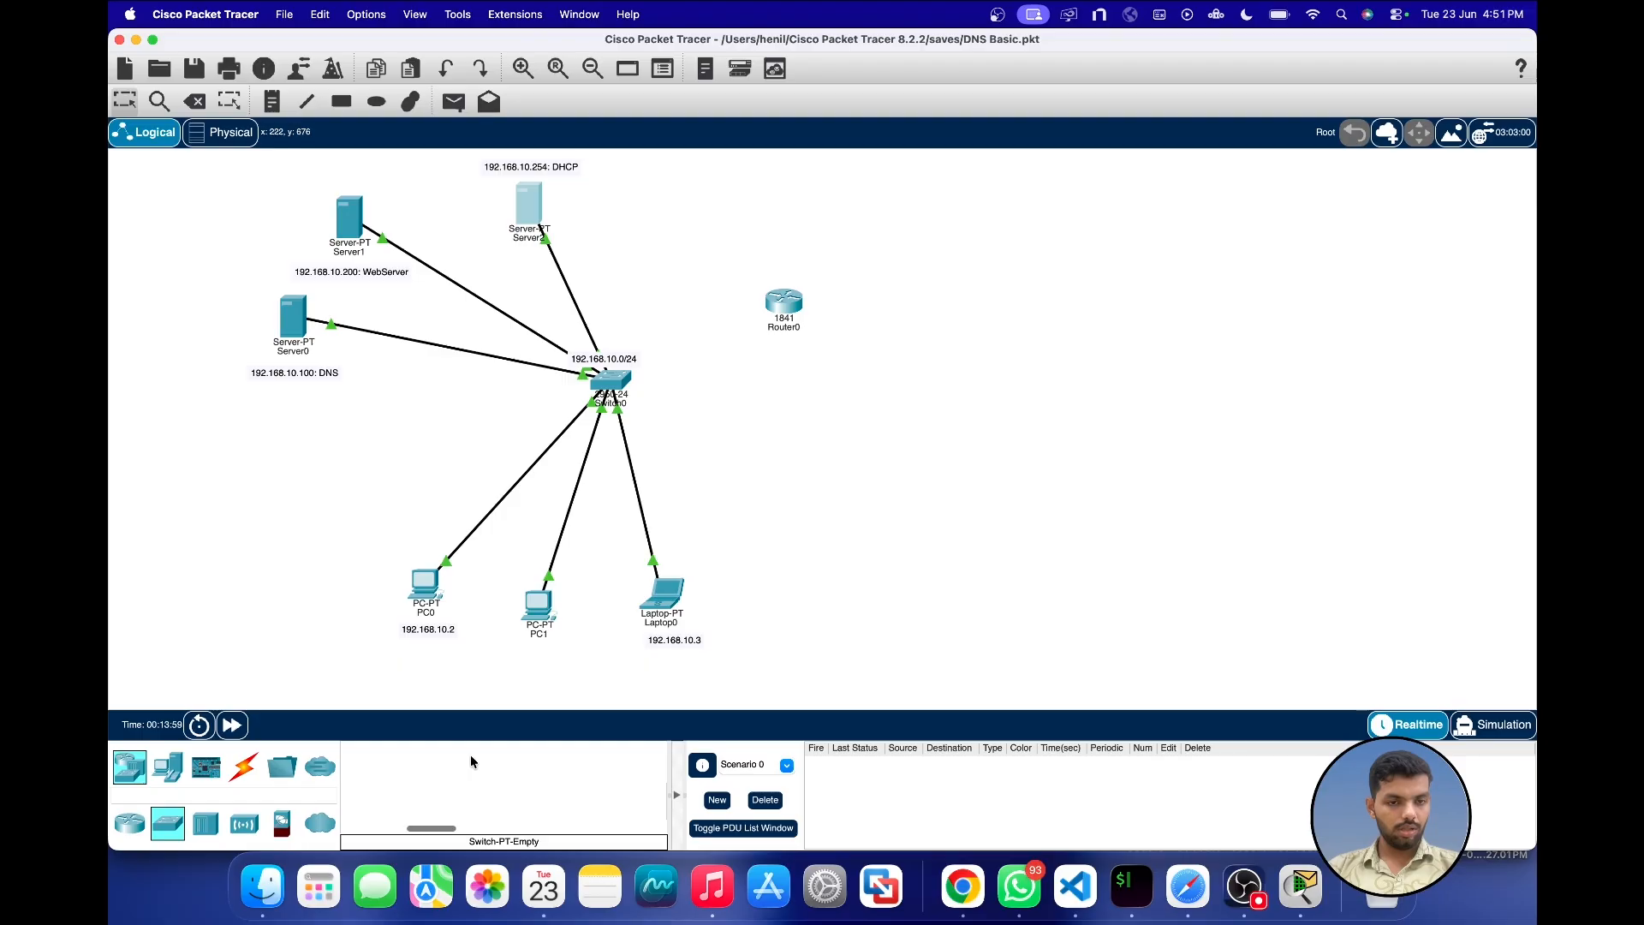
{"action": "scroll", "coordinate": [470, 761], "scroll_direction": "left", "scroll_amount": 3}
{"action": "left_click", "coordinate": [435, 762]}
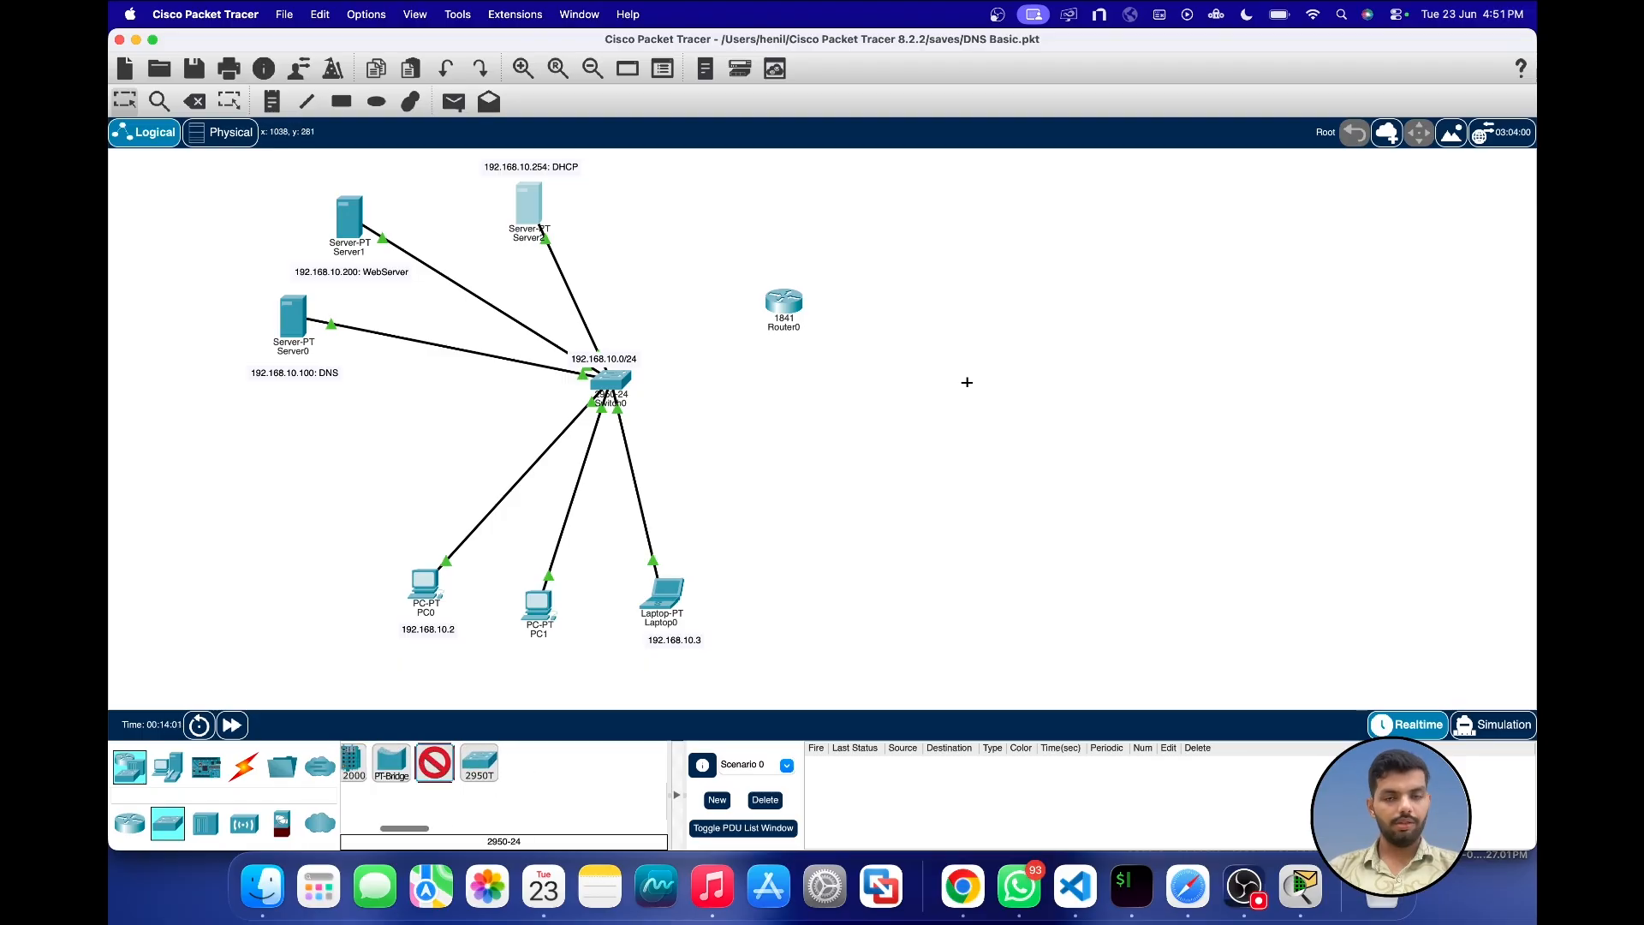
{"action": "left_click", "coordinate": [967, 382]}
{"action": "left_click_drag", "start_coordinate": [781, 300], "coordinate": [809, 272]}
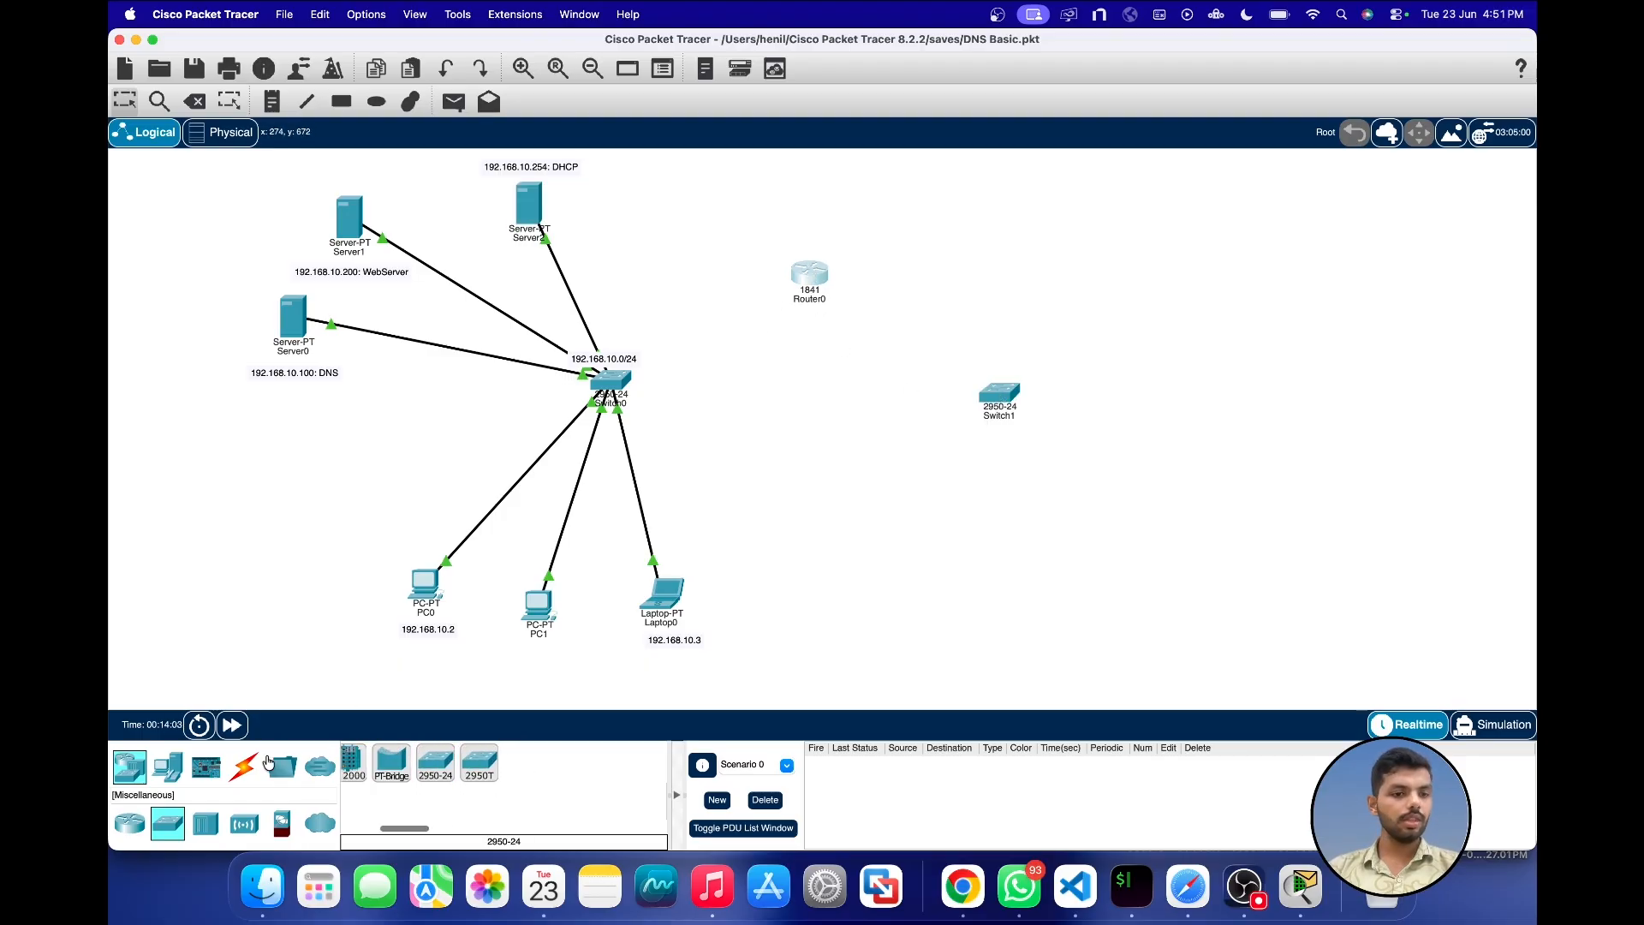
Step: Connect Router0 to both Switch0 and Switch1 using automatically chosen connection types
{"action": "left_click", "coordinate": [243, 764]}
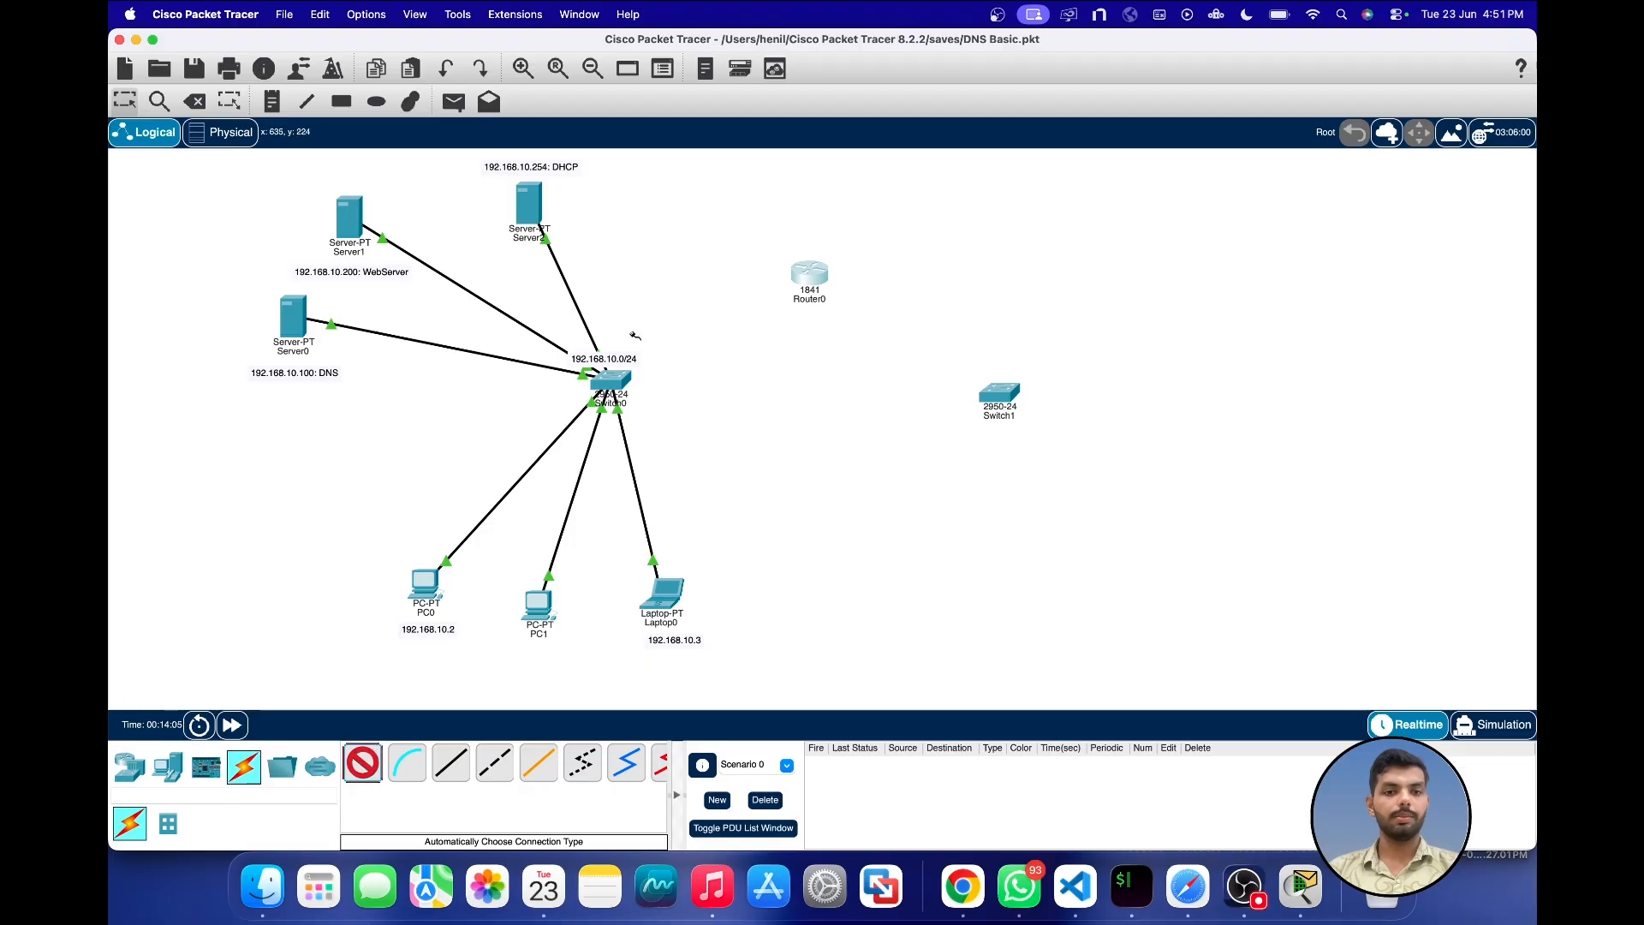
{"action": "left_click", "coordinate": [612, 379]}
{"action": "left_click", "coordinate": [809, 274]}
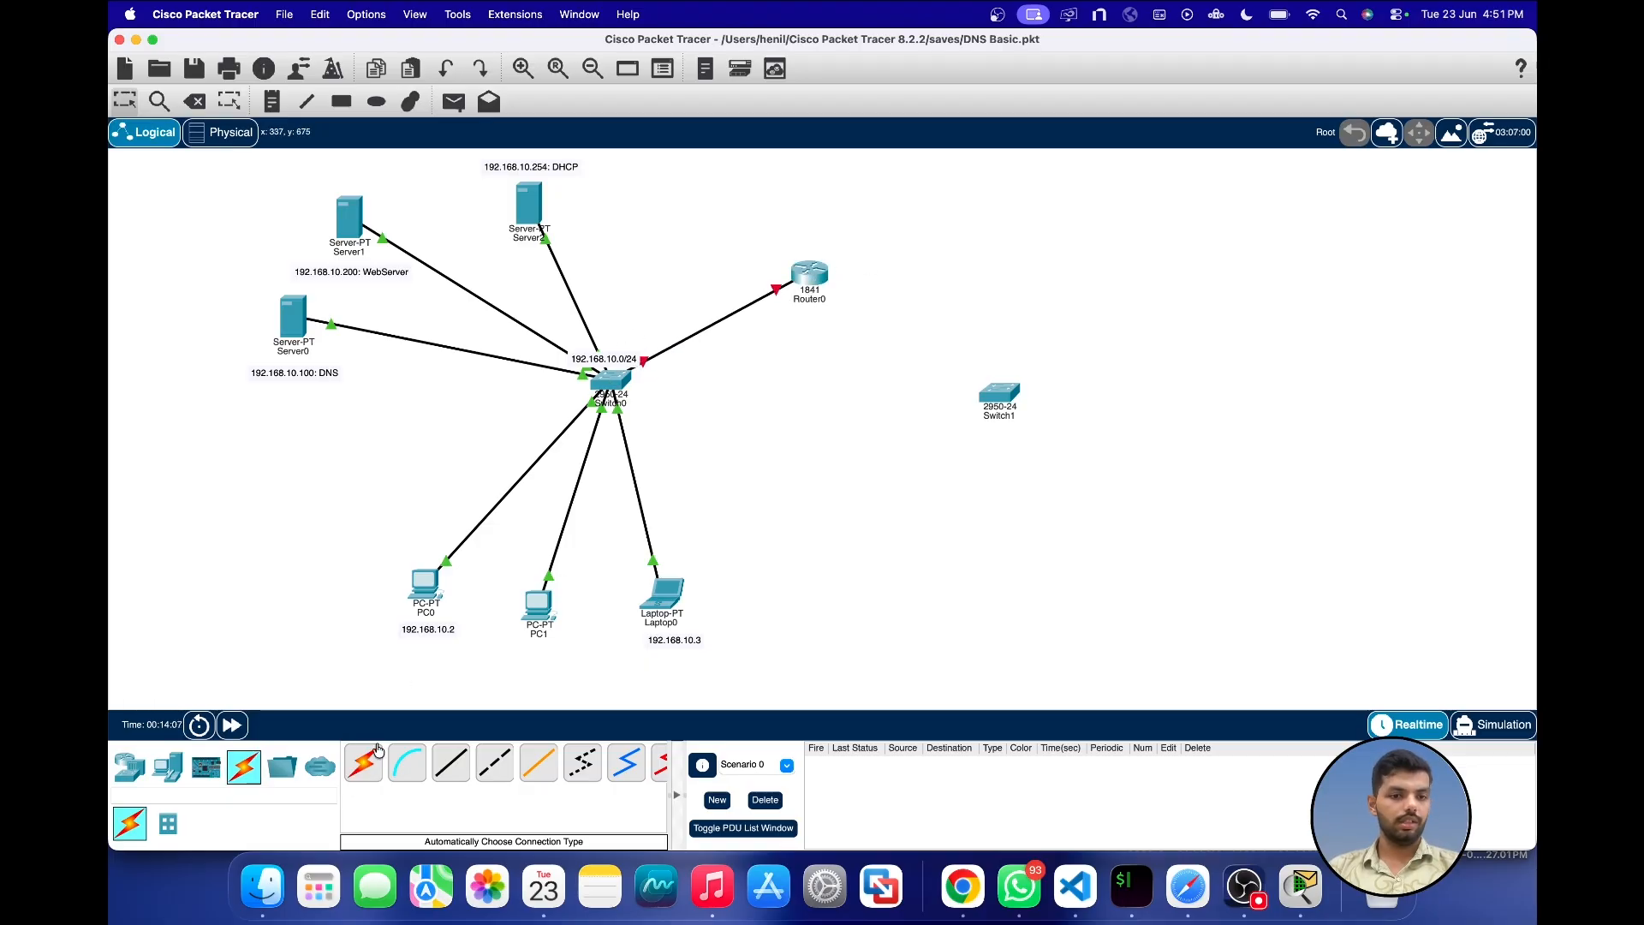
{"action": "left_click", "coordinate": [377, 752]}
{"action": "left_click", "coordinate": [809, 274]}
{"action": "left_click", "coordinate": [999, 396]}
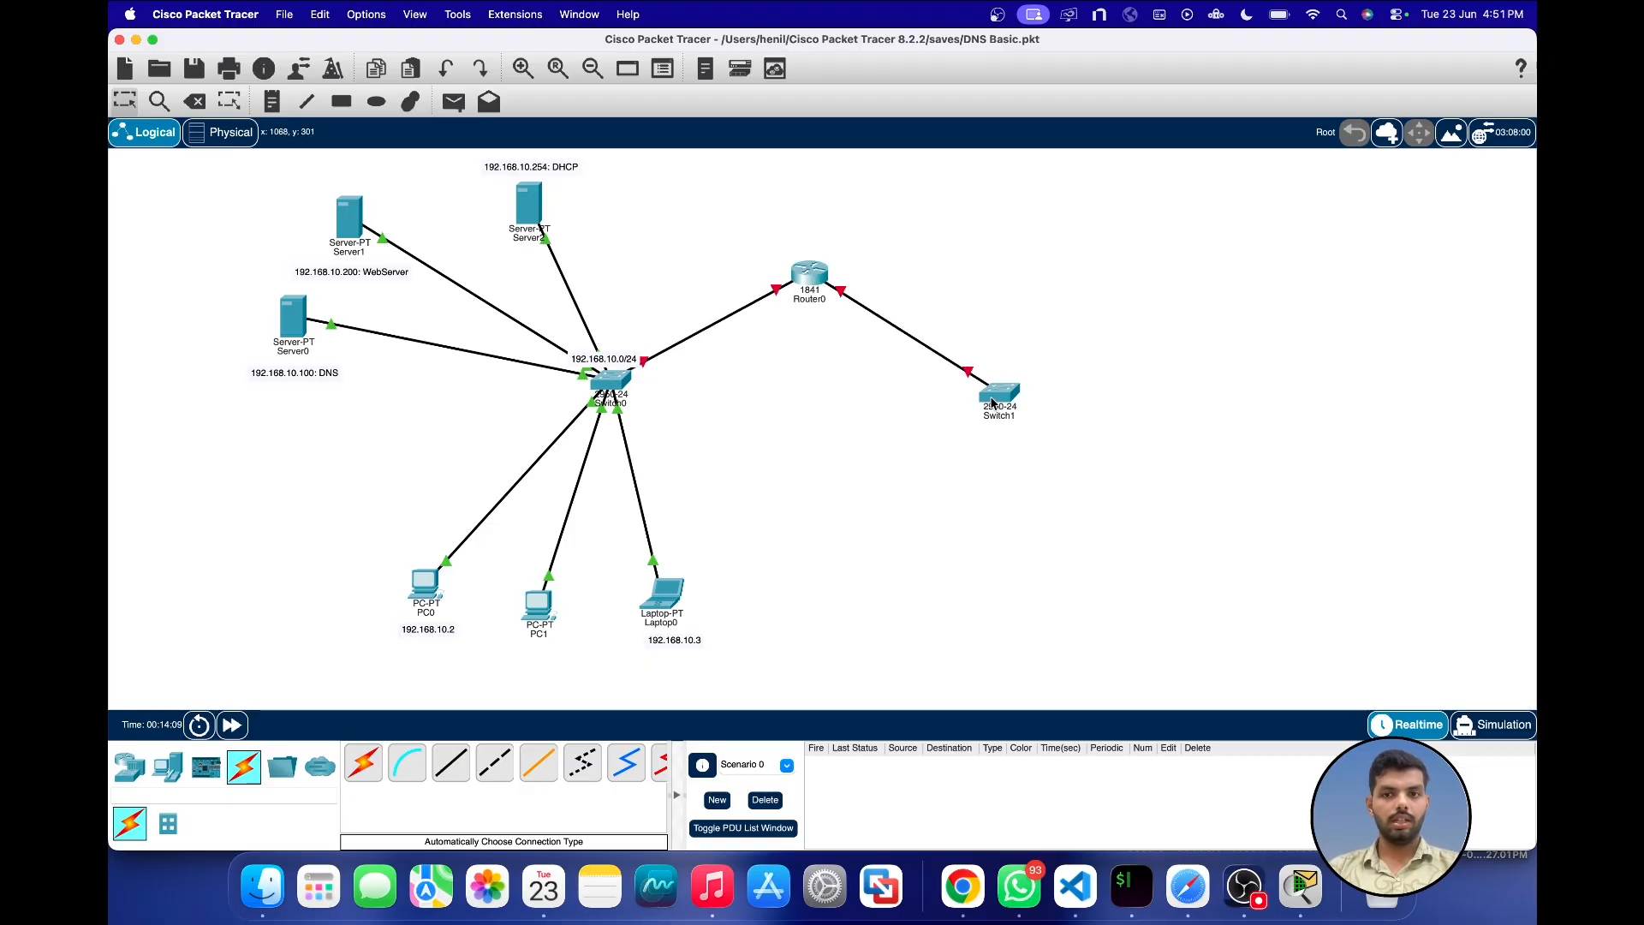
Step: Add the notes 192.168.10.1/24 on Router0's Switch0 side and 192.168.20.1/24 on its Switch1 side
{"action": "left_click", "coordinate": [723, 258]}
{"action": "type", "text": "192"}
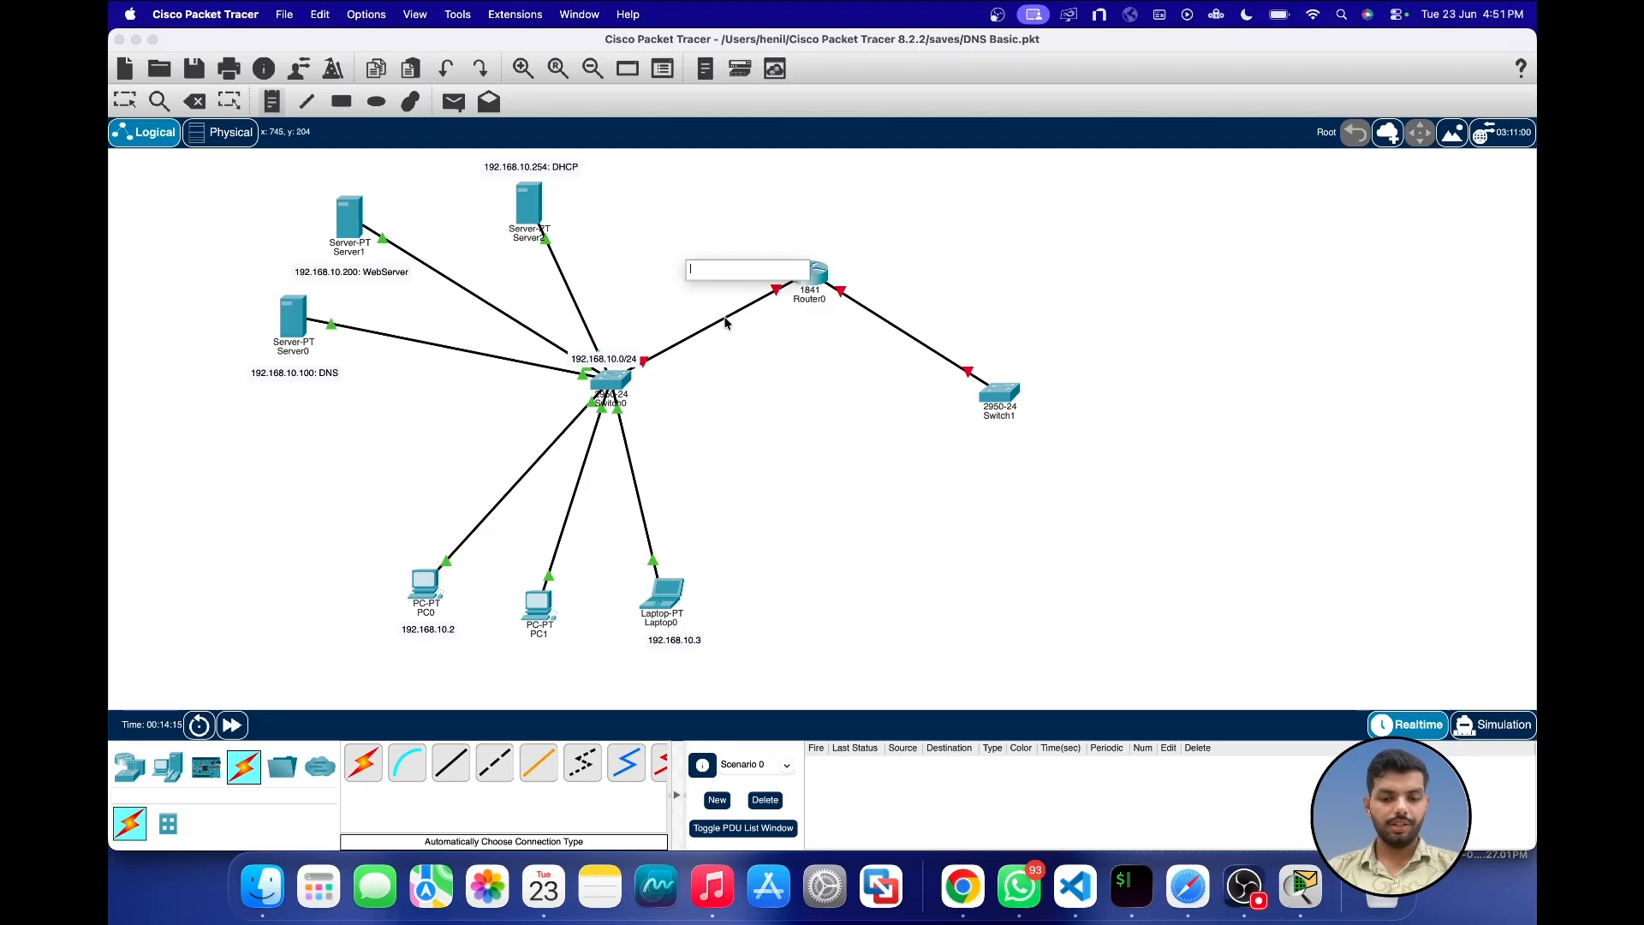
{"action": "type", "text": ".168.1"}
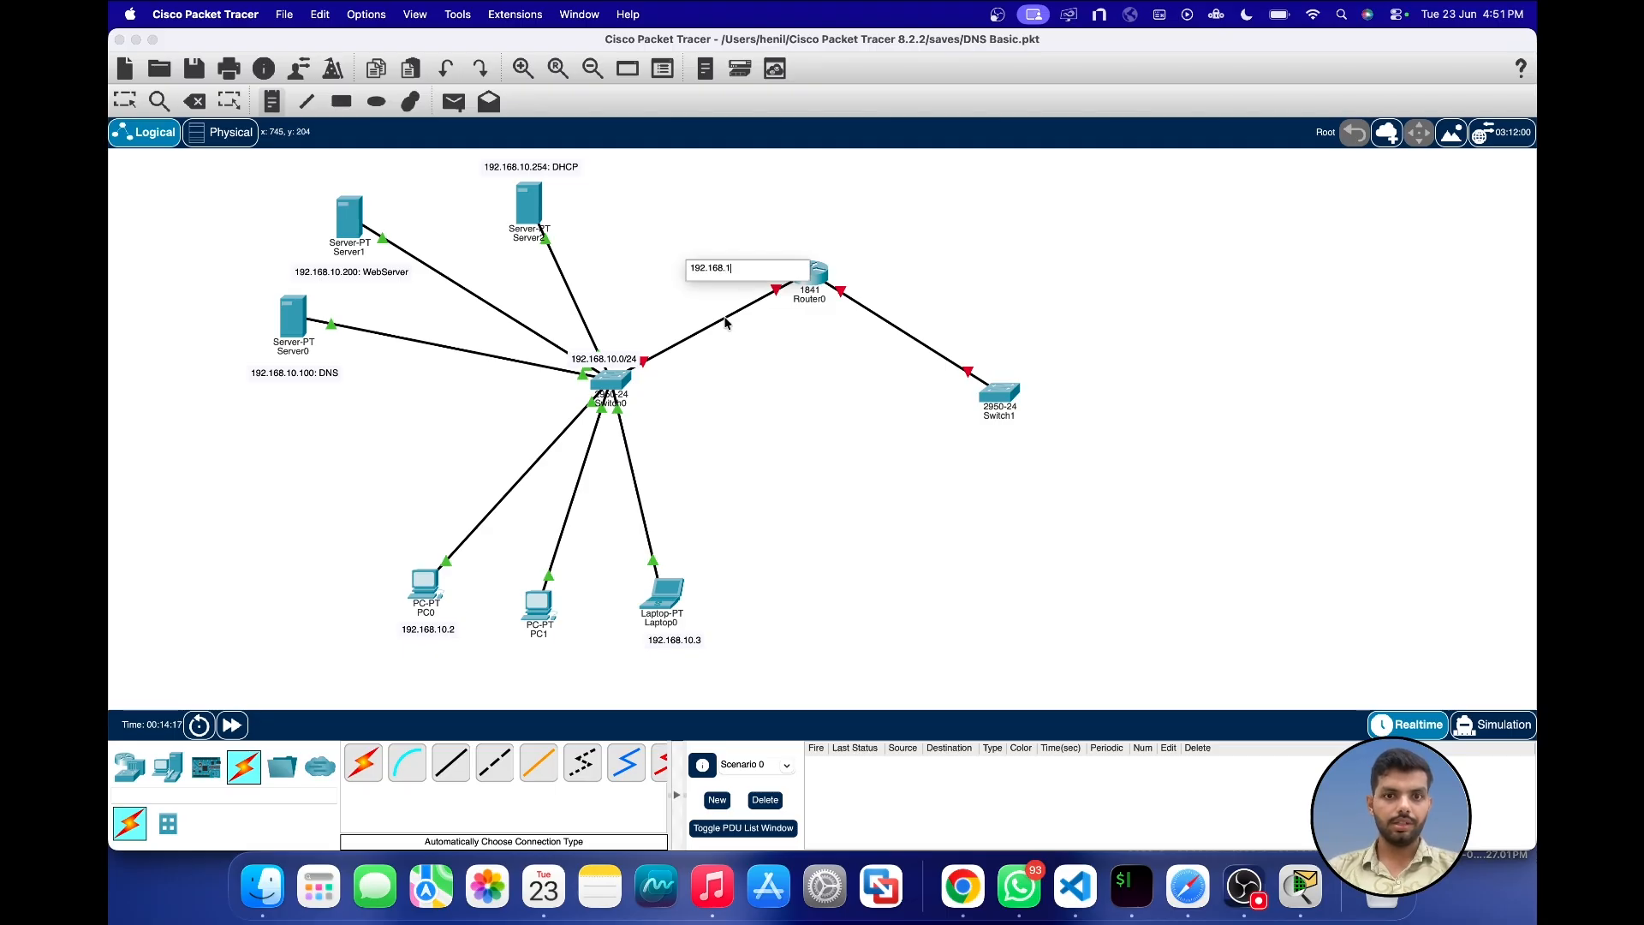
{"action": "type", "text": "0.1/"}
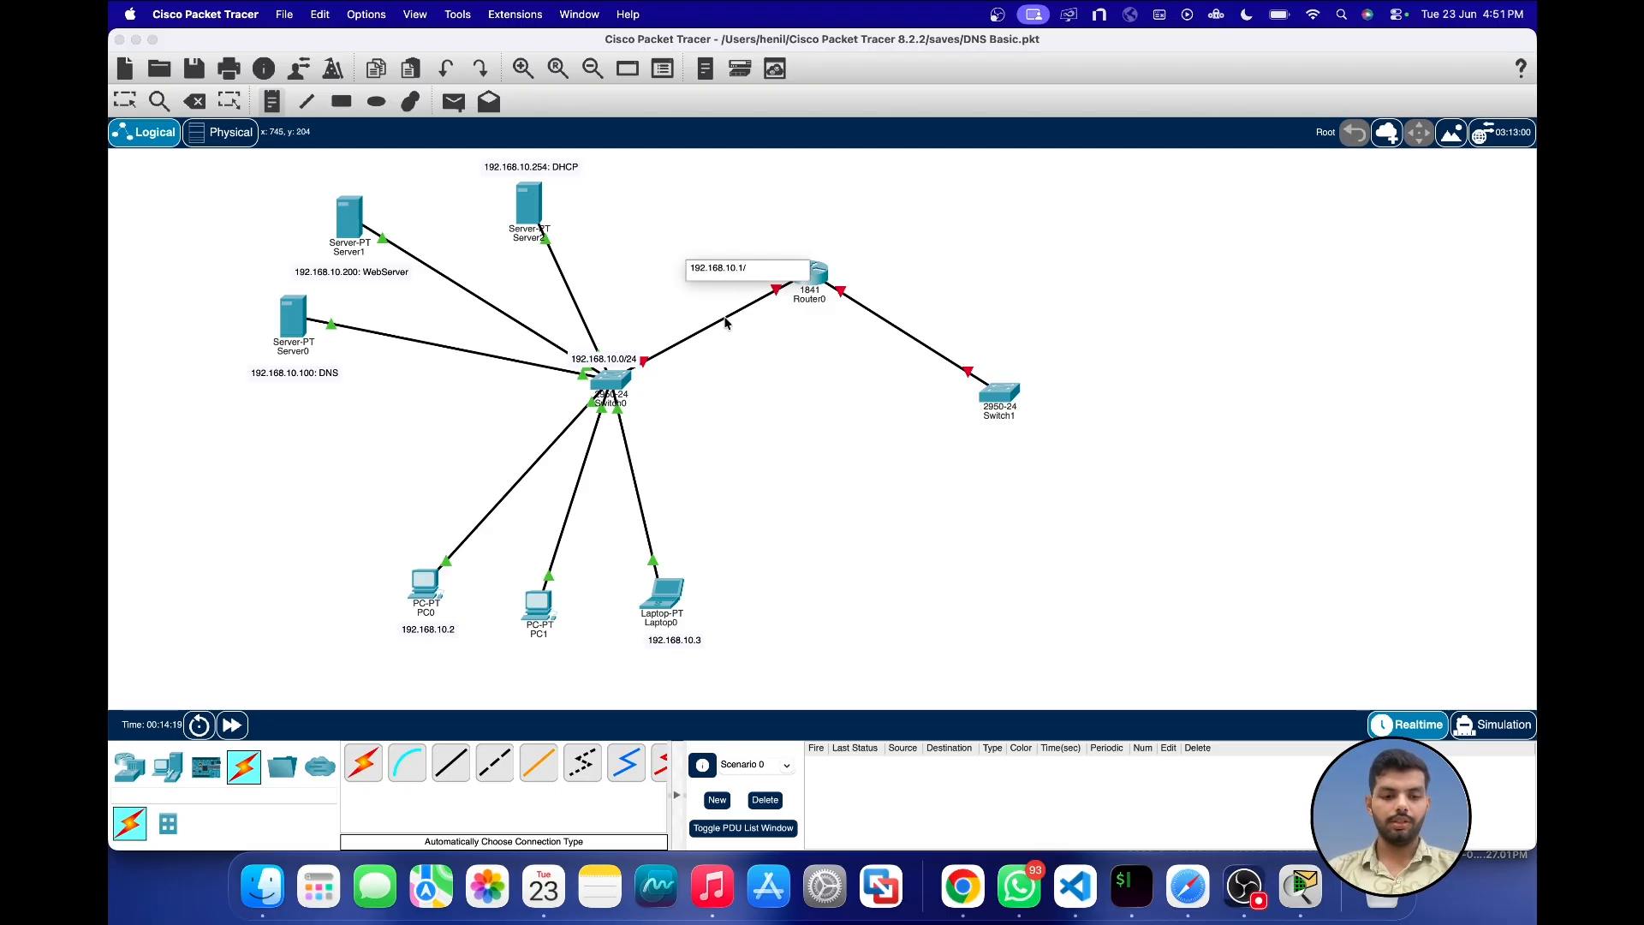
{"action": "type", "text": "24"}
{"action": "left_click", "coordinate": [860, 266]}
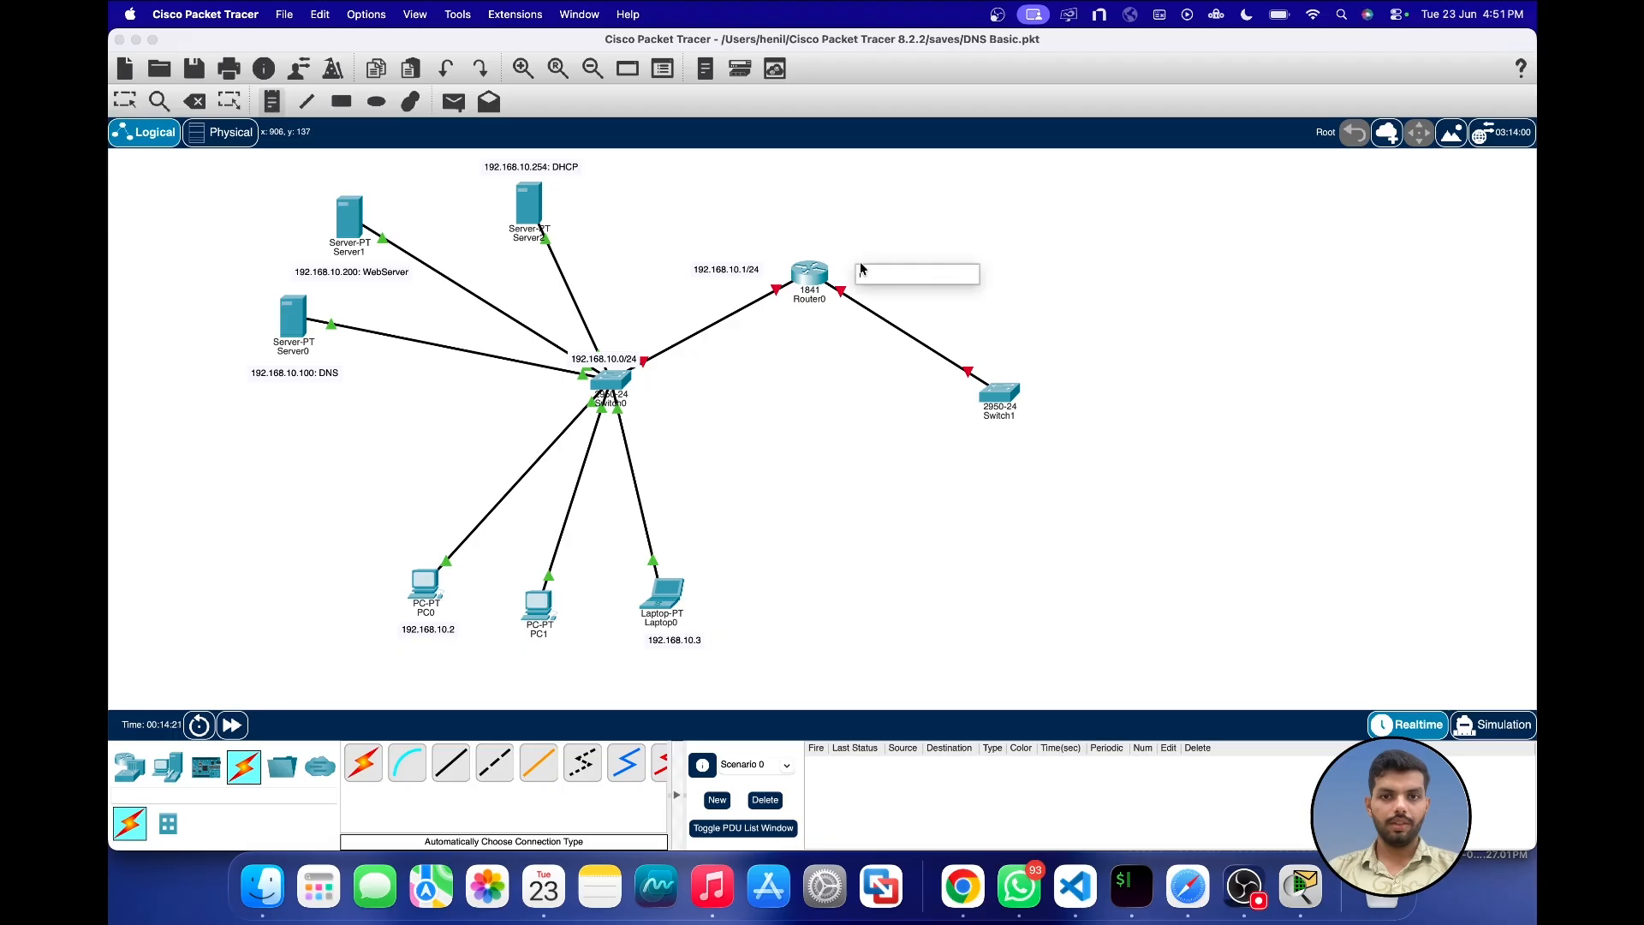
{"action": "type", "text": "192.168.20.1/24"}
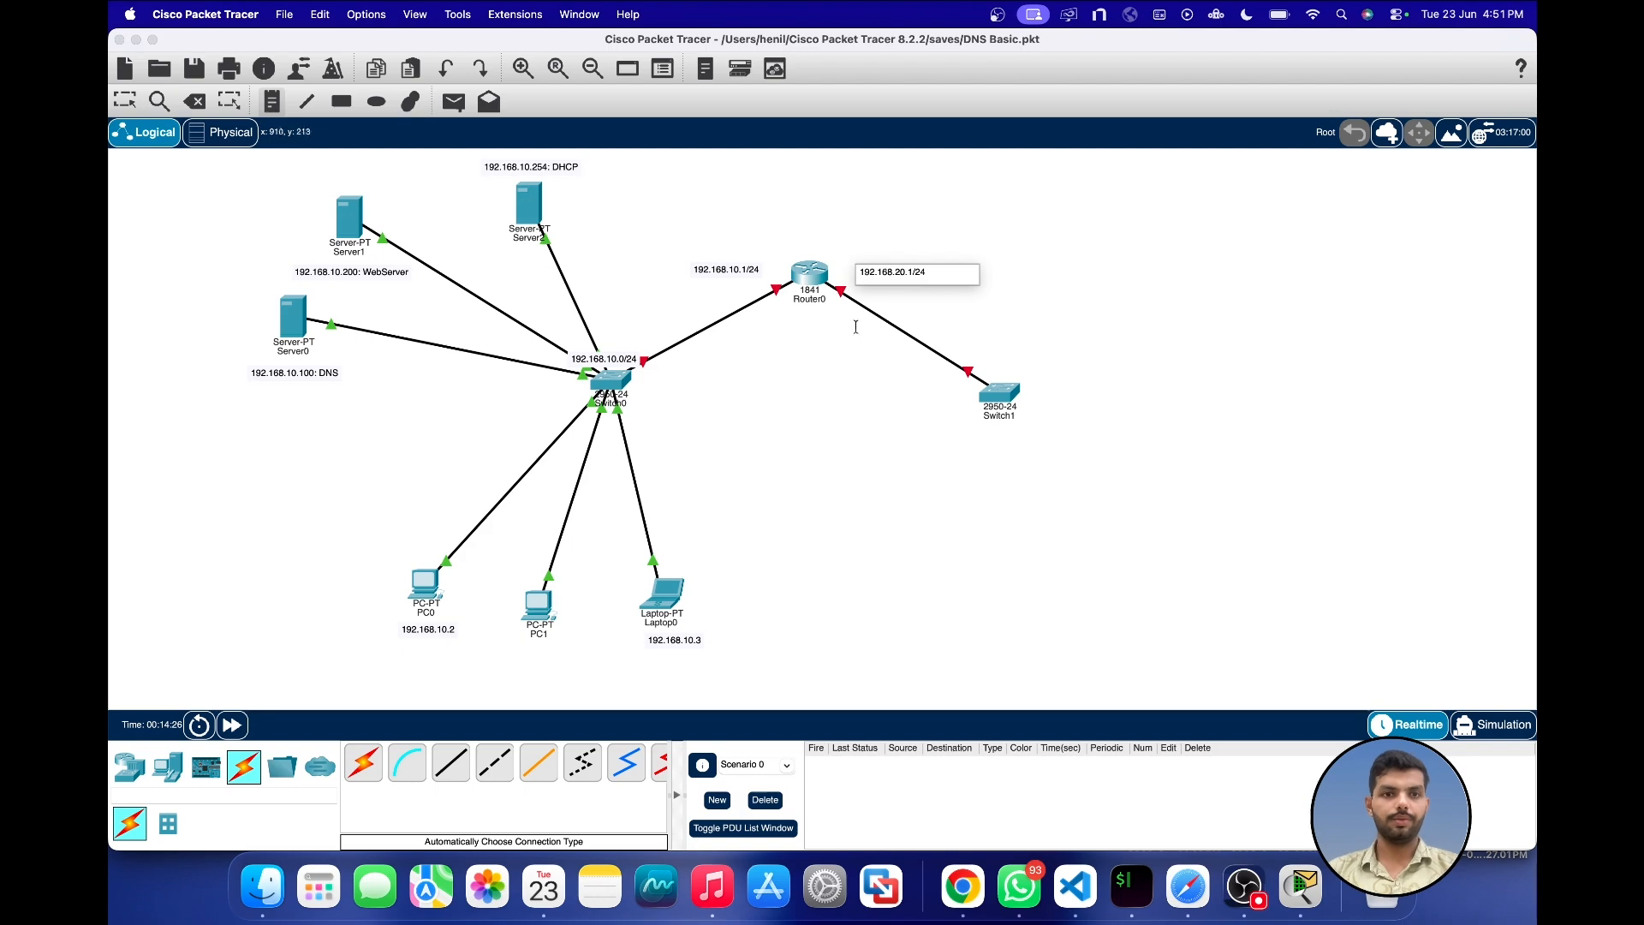
{"action": "left_click", "coordinate": [126, 101]}
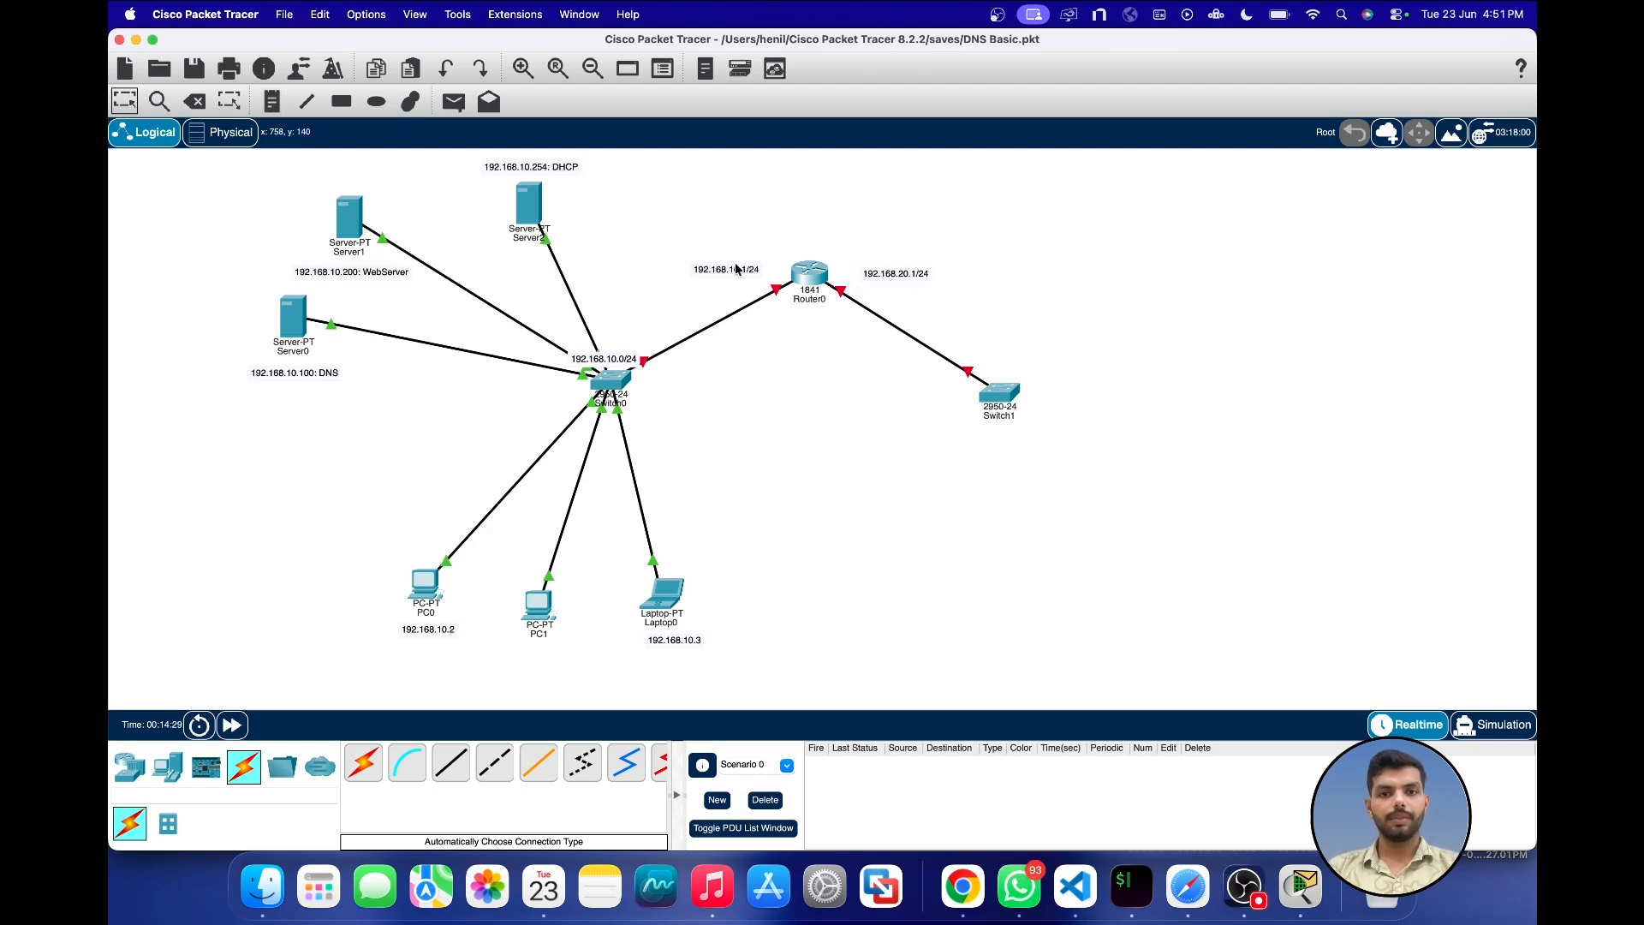
Step: Move Router0 slightly up and adjust its two address notes so they sit beside its links
{"action": "left_click_drag", "start_coordinate": [742, 269], "coordinate": [718, 284]}
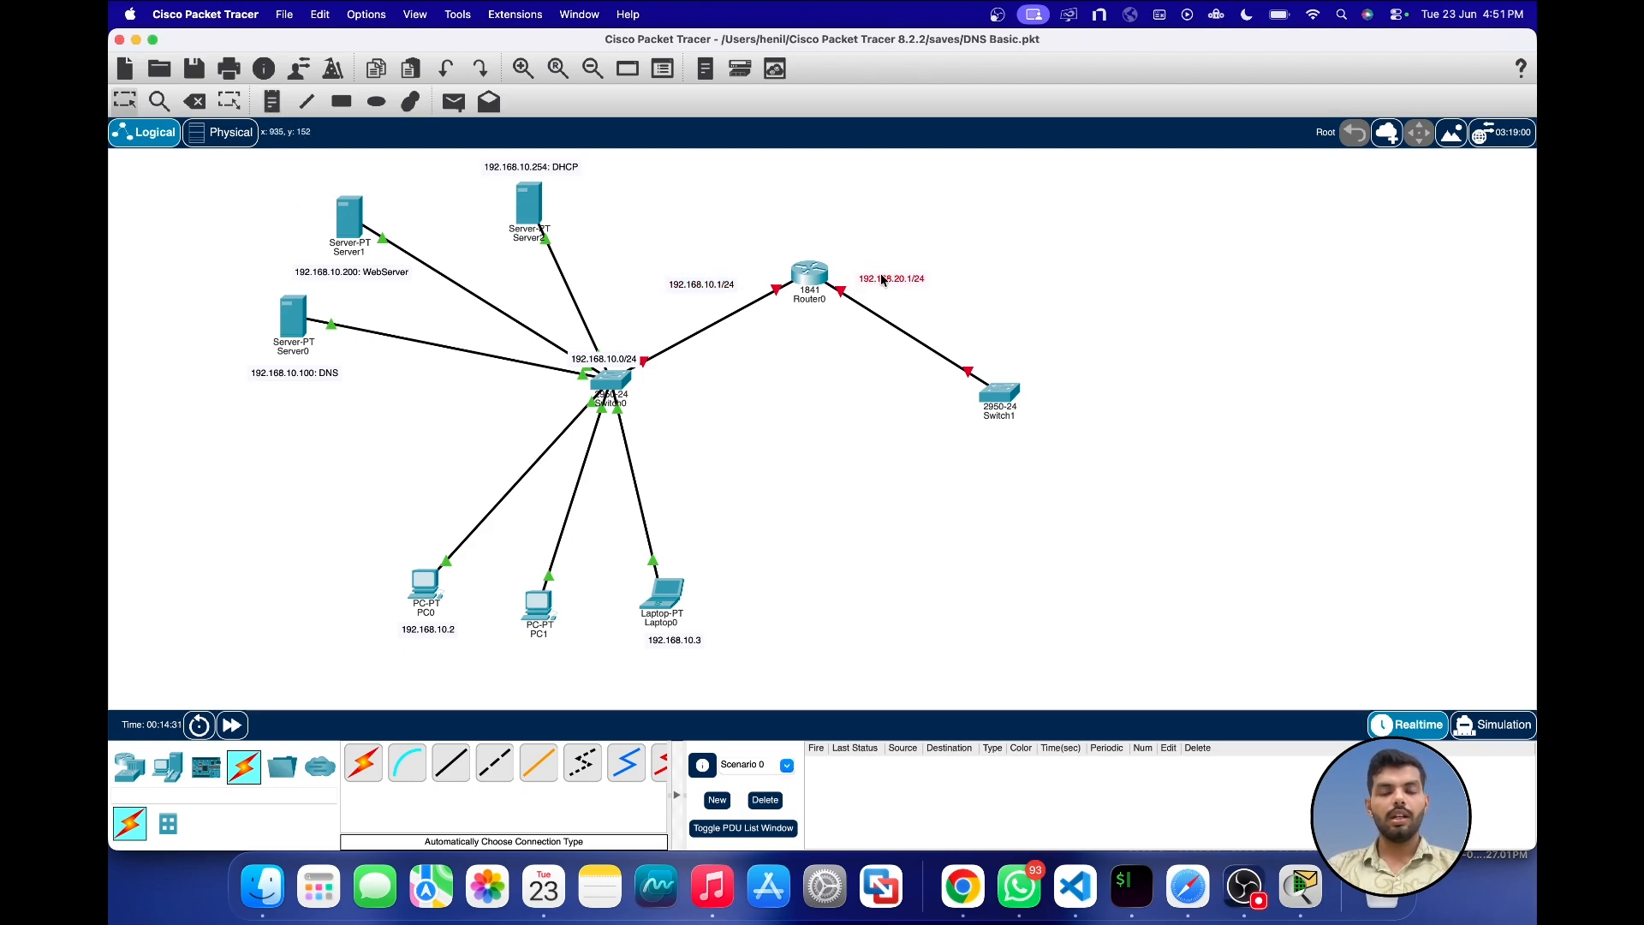
{"action": "left_click_drag", "start_coordinate": [810, 285], "coordinate": [805, 262]}
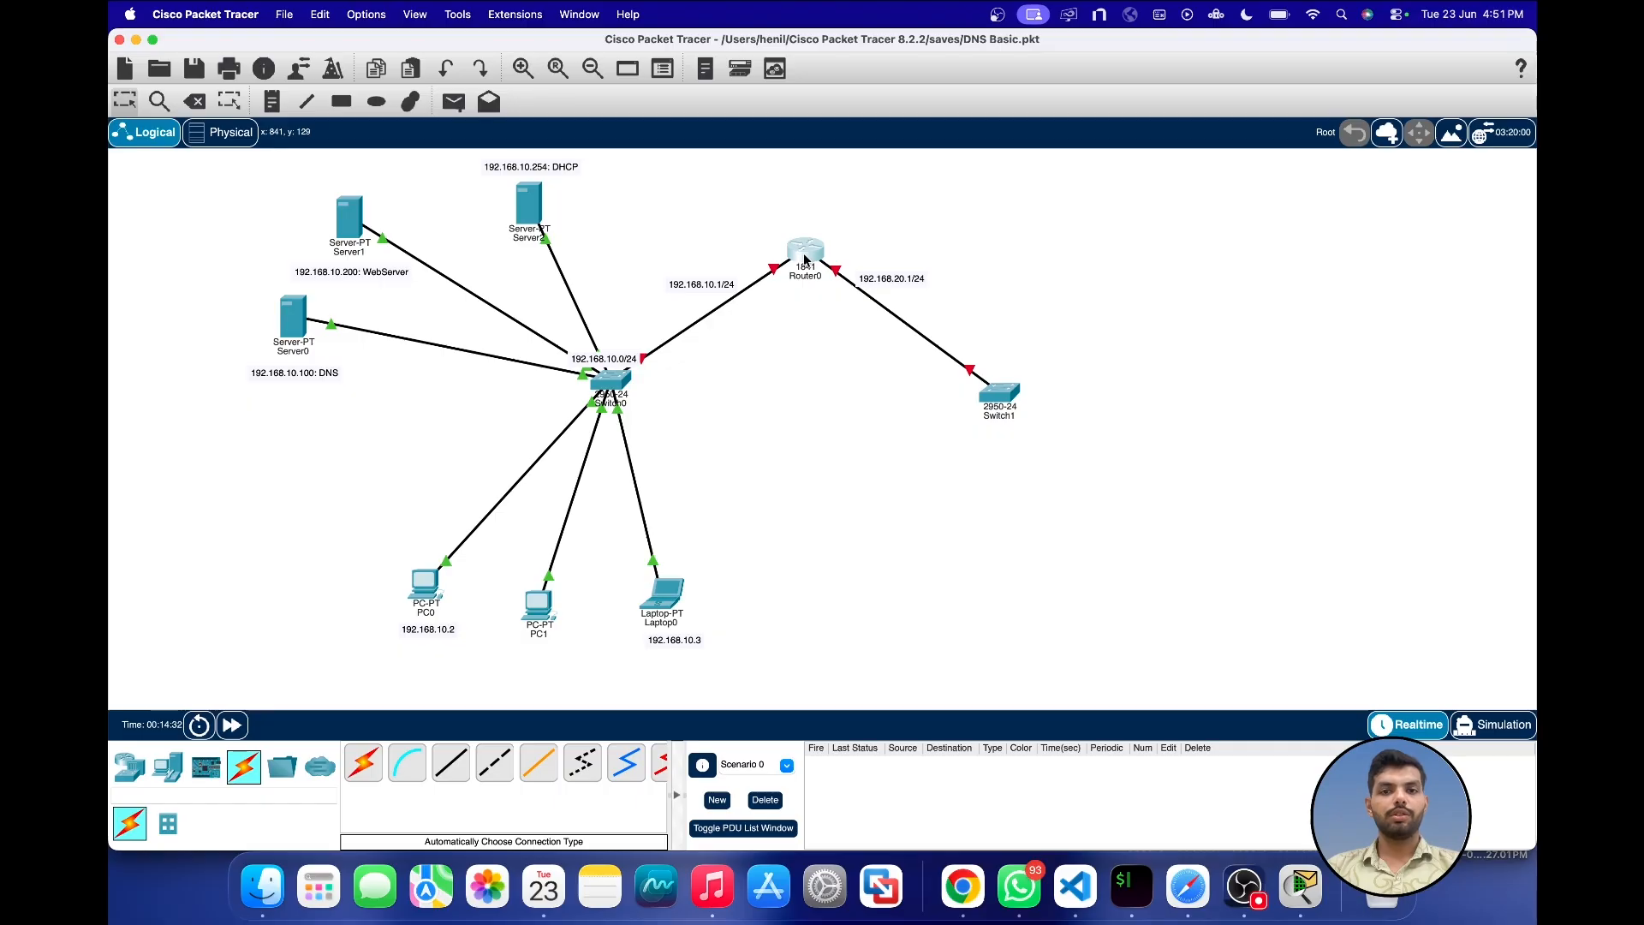
{"action": "left_click_drag", "start_coordinate": [701, 283], "coordinate": [707, 279]}
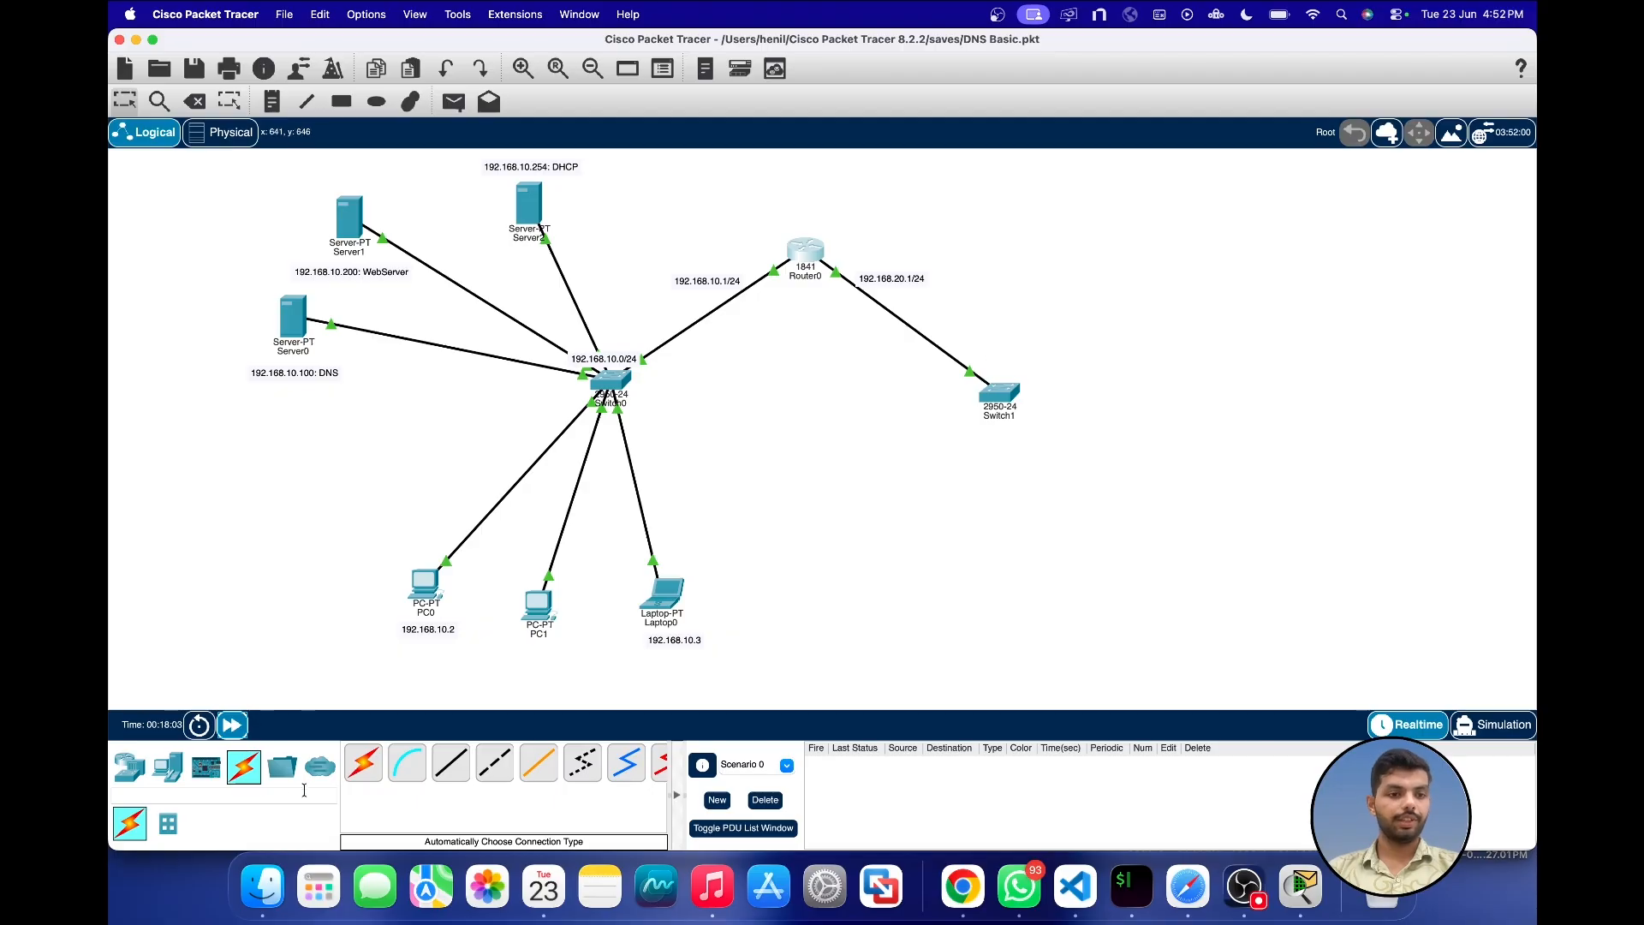
Step: Place a PC below Switch1 and connect it to Switch1 with an automatically chosen connection type
{"action": "left_click", "coordinate": [129, 766]}
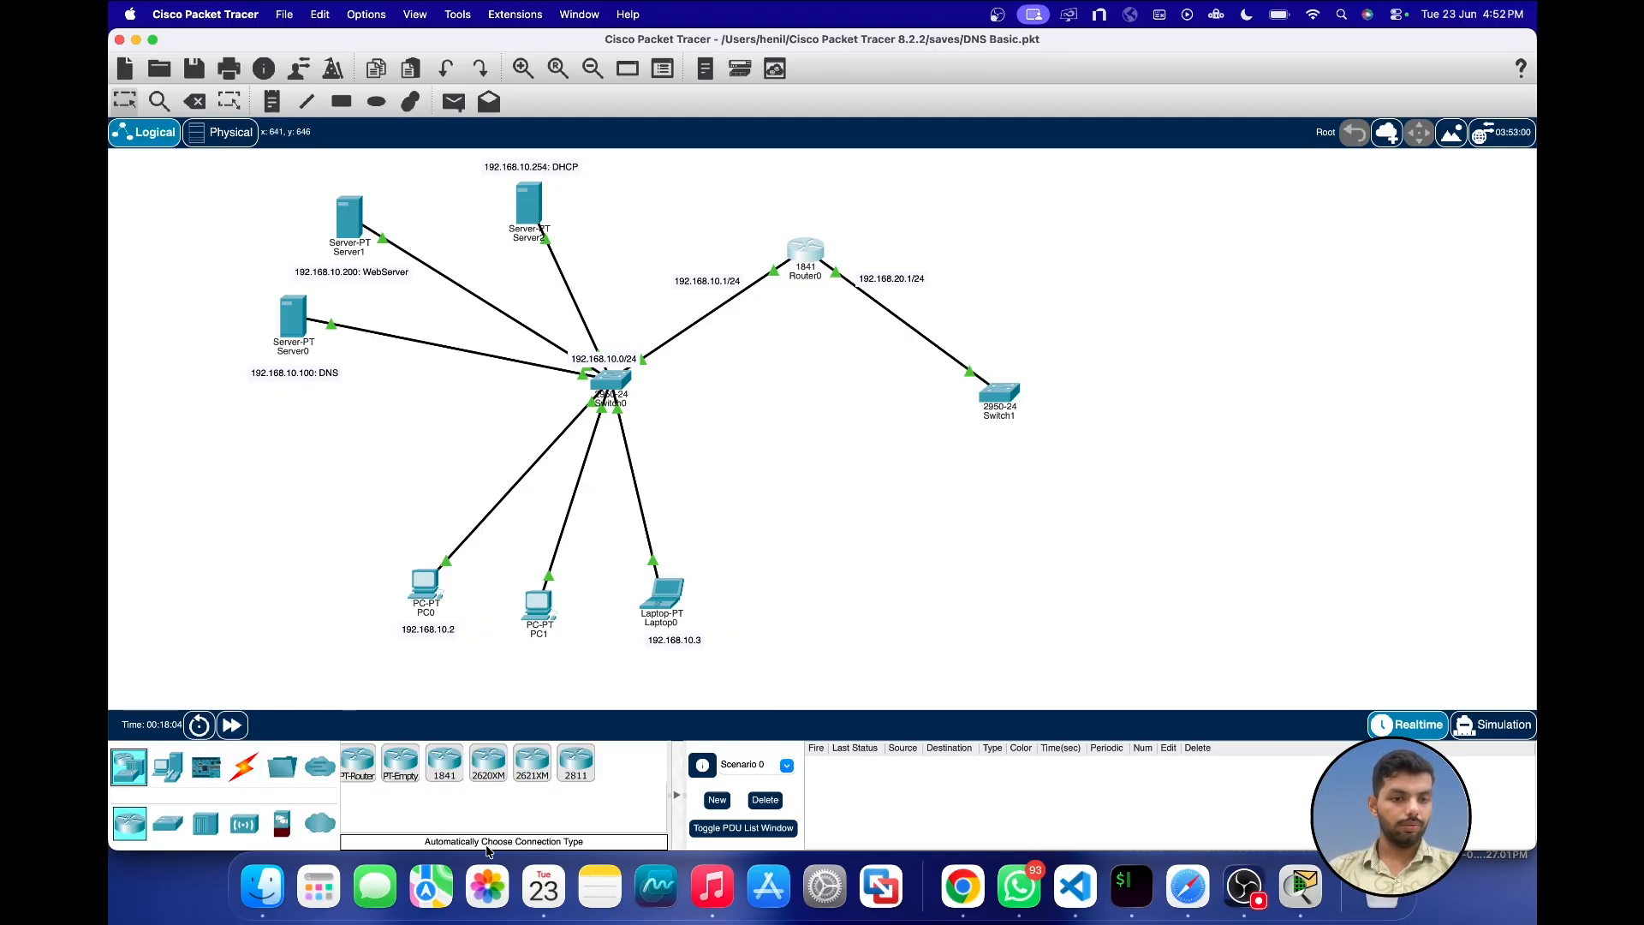
{"action": "left_click", "coordinate": [168, 766]}
{"action": "left_click", "coordinate": [363, 762]}
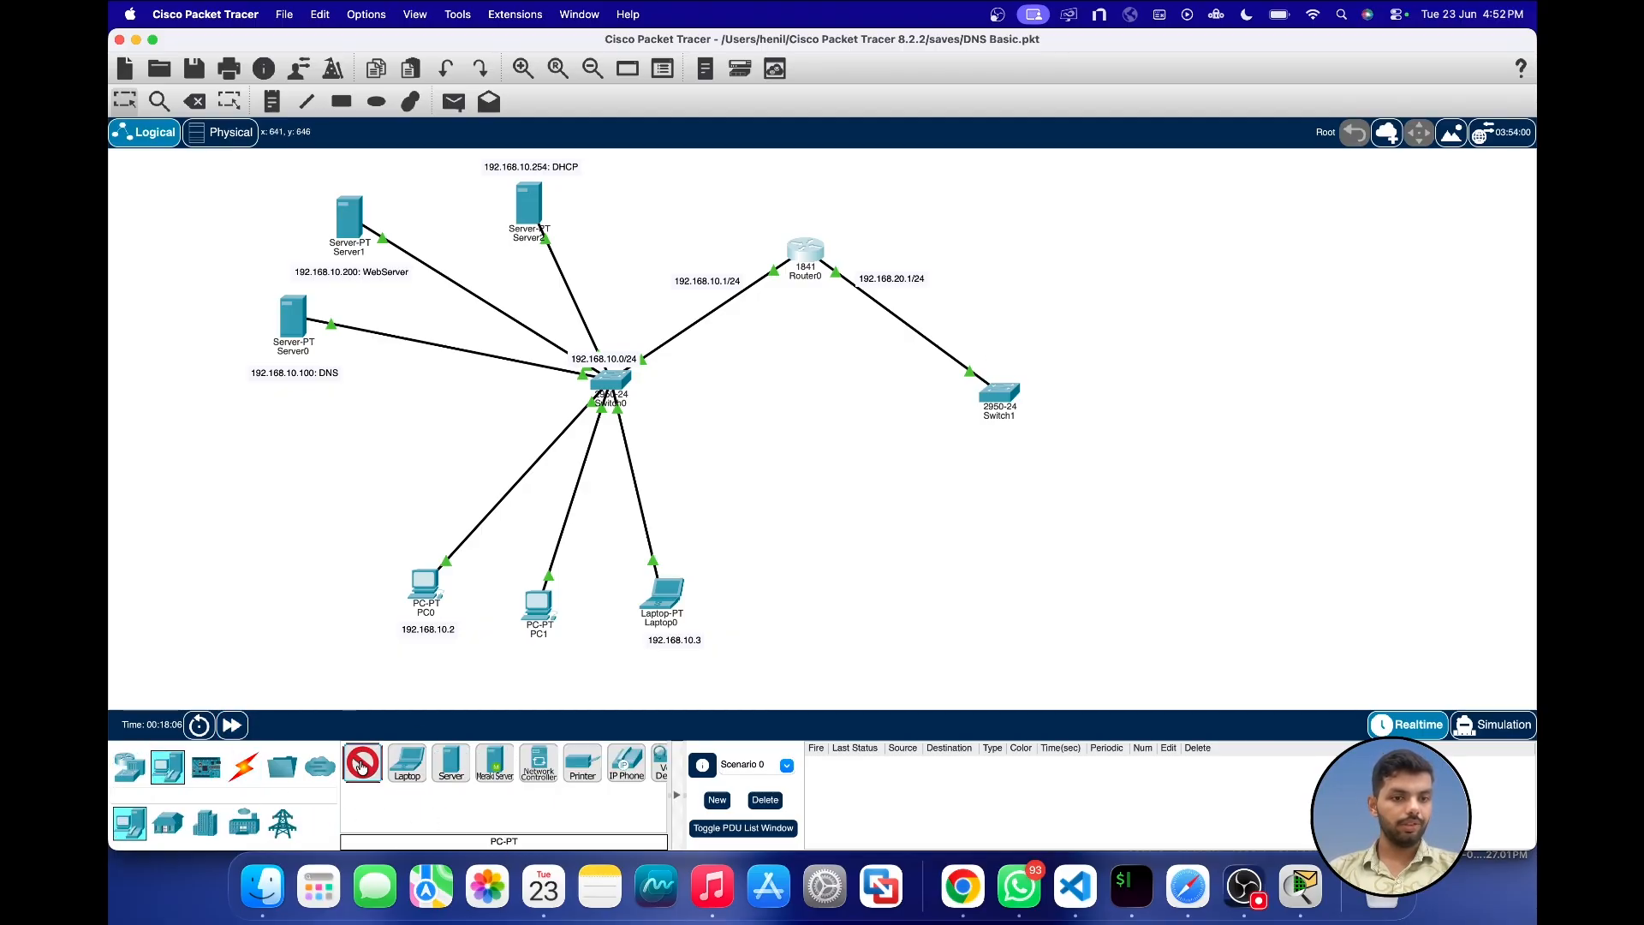
{"action": "left_click", "coordinate": [1011, 566]}
{"action": "left_click", "coordinate": [243, 766]}
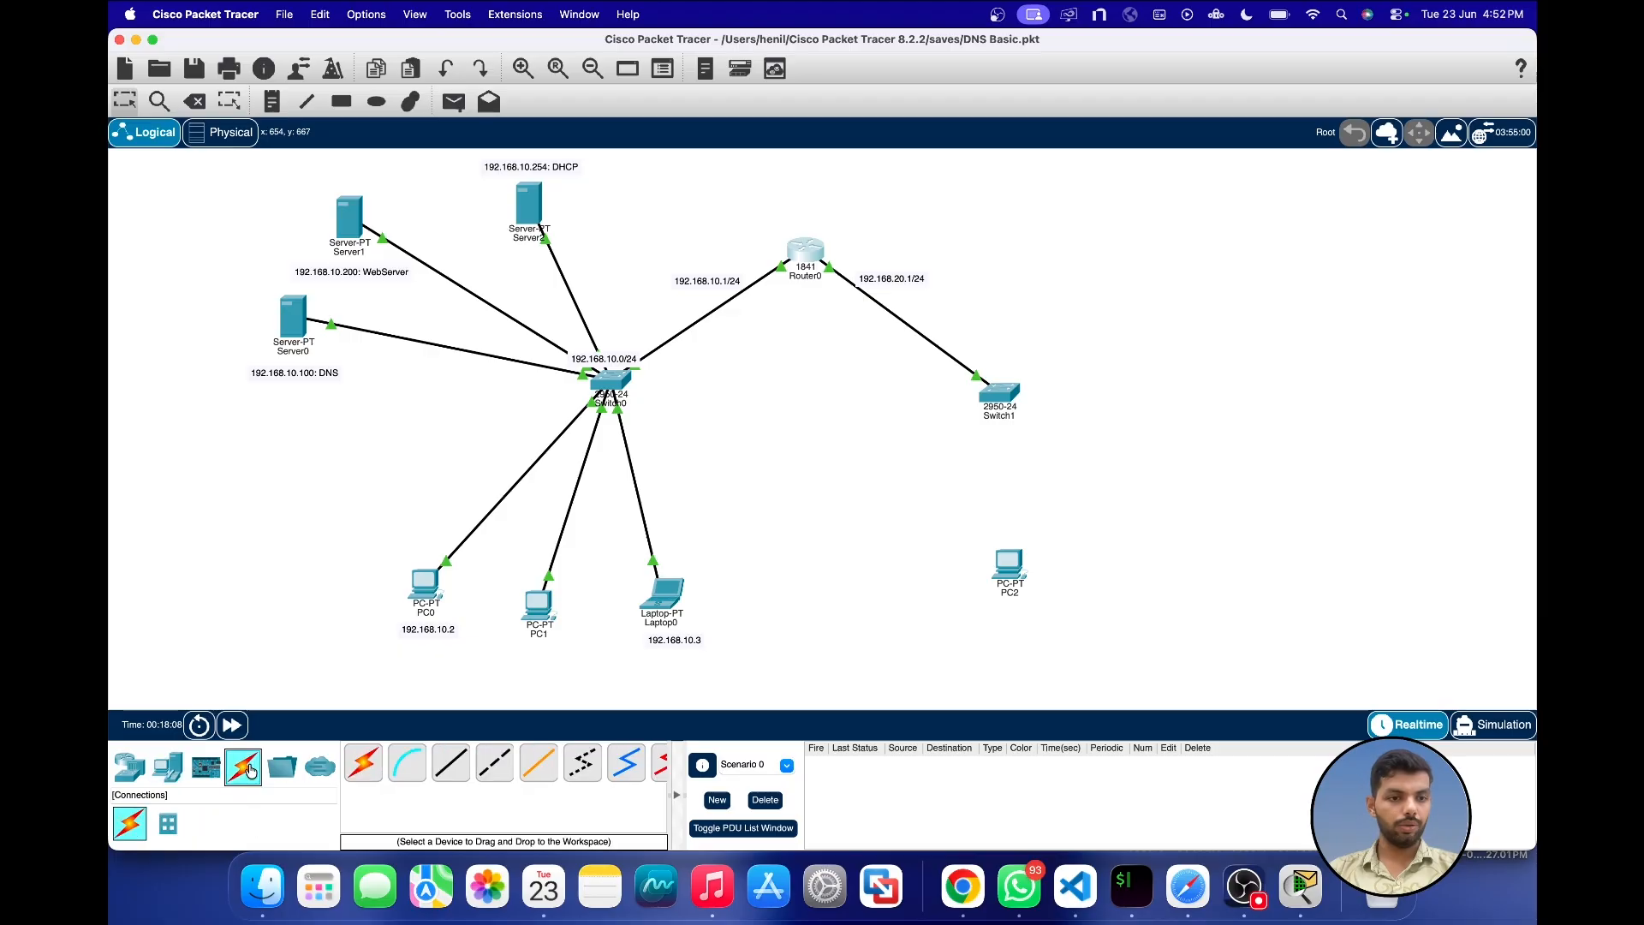
{"action": "left_click", "coordinate": [363, 762]}
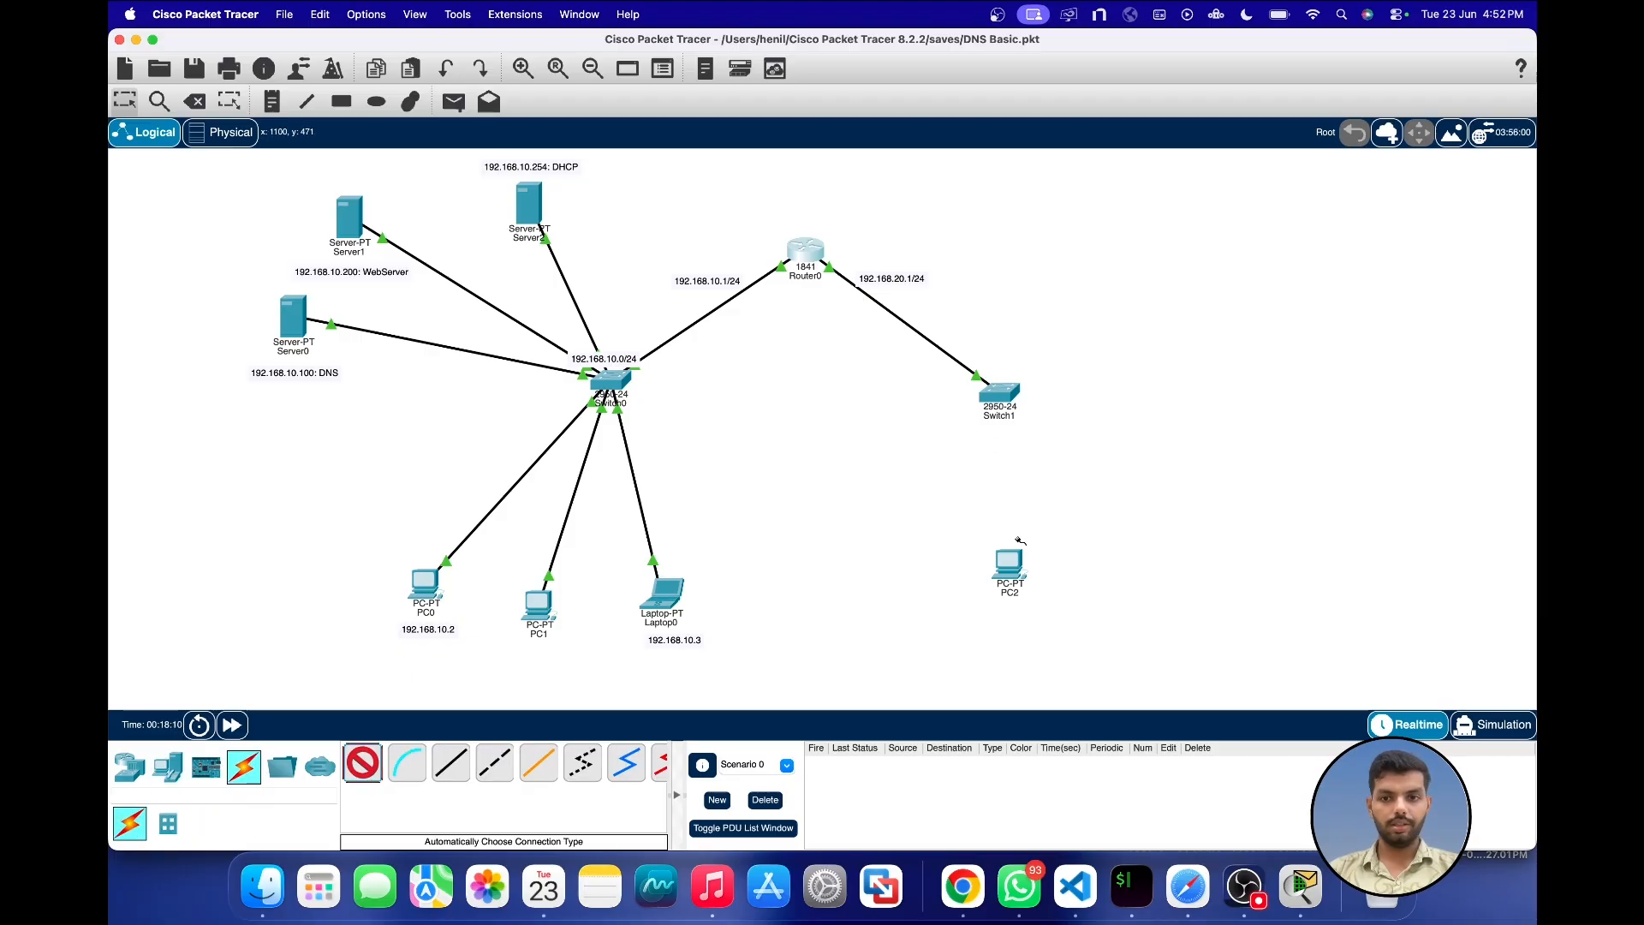
{"action": "left_click", "coordinate": [1009, 565]}
{"action": "left_click", "coordinate": [1000, 396]}
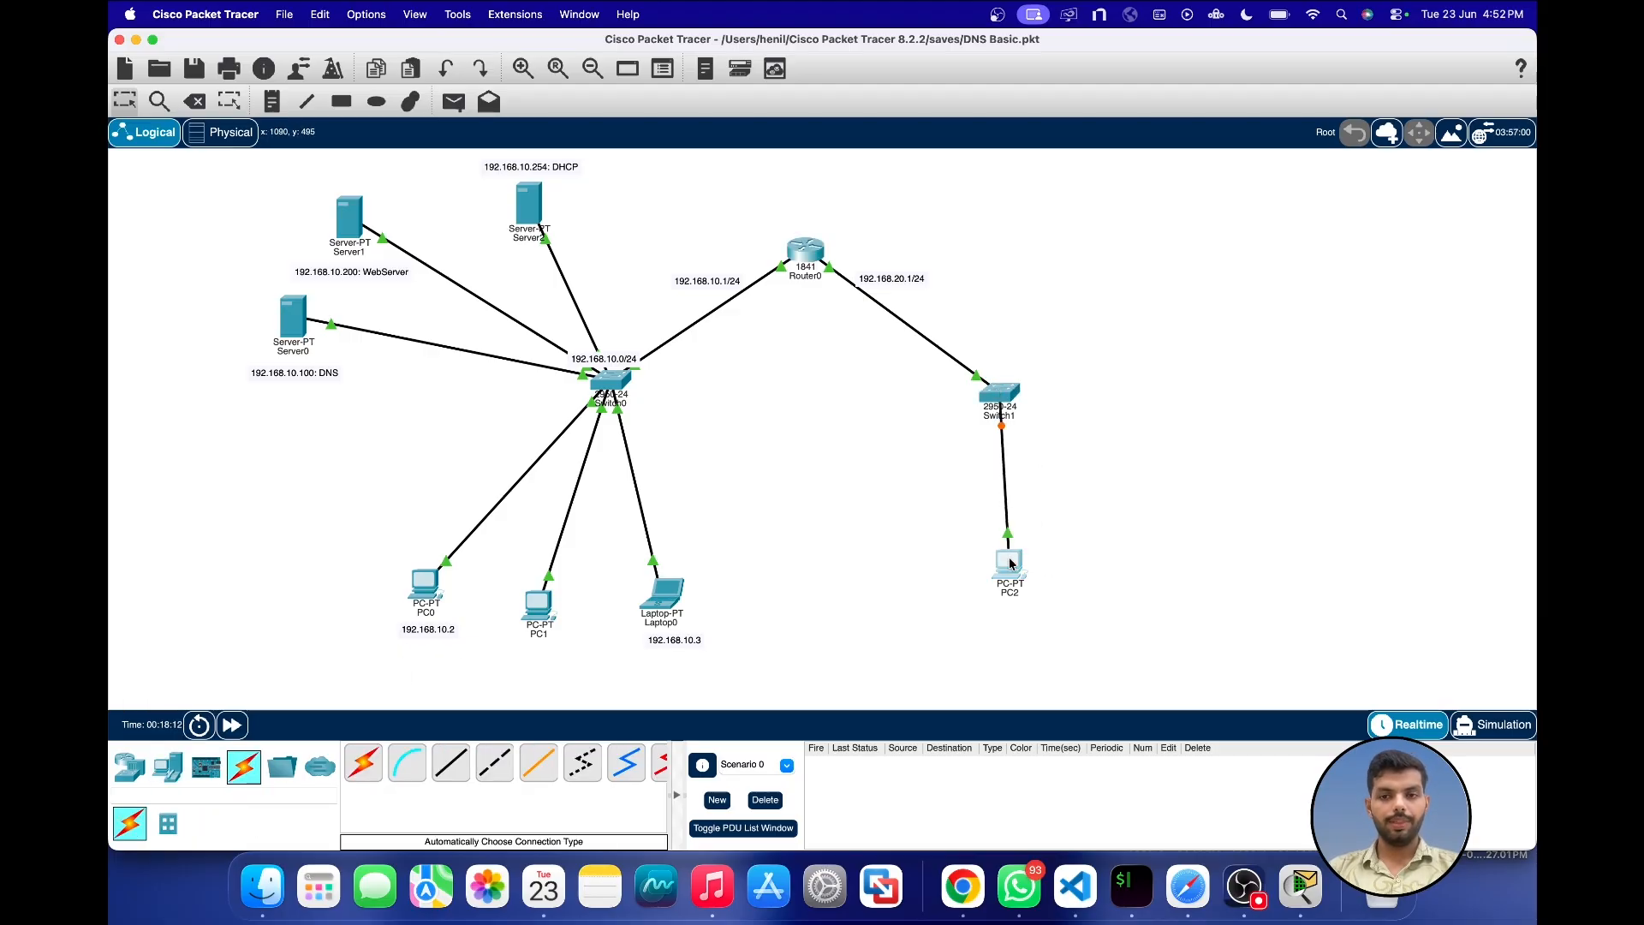
Step: Set PC2's IPv4 default gateway to 192.168.20.1 and its DNS server to 192.168.10.100
{"action": "left_click_drag", "start_coordinate": [1010, 565], "coordinate": [1006, 581]}
{"action": "left_click", "coordinate": [1007, 581]}
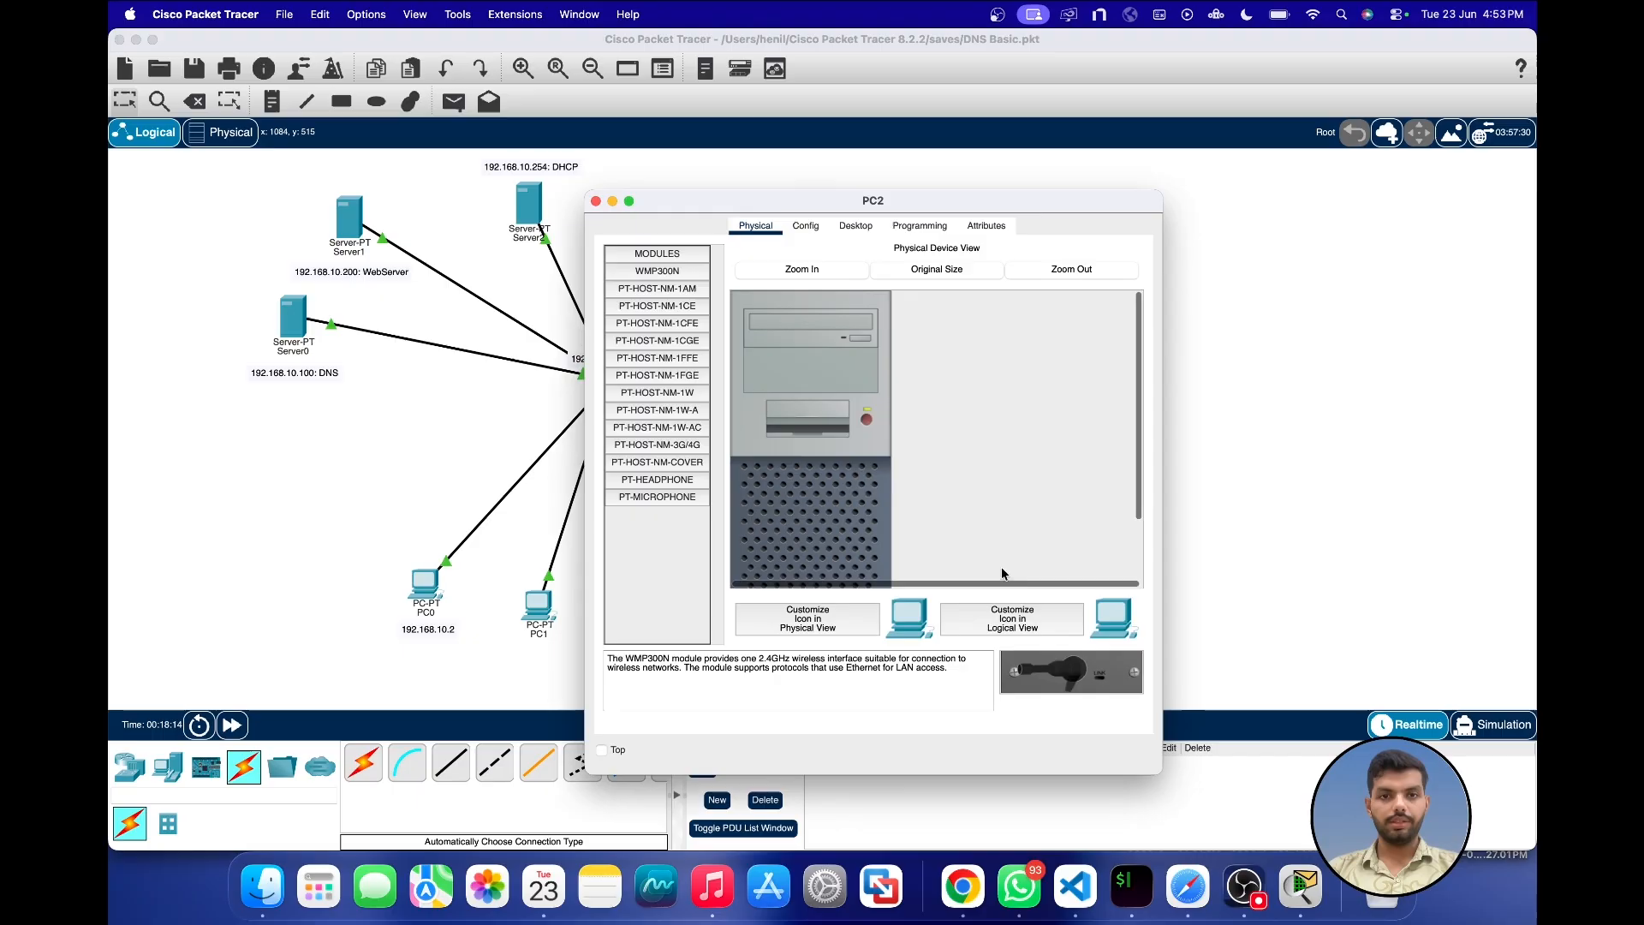
{"action": "left_click", "coordinate": [795, 222]}
{"action": "left_click_drag", "start_coordinate": [762, 198], "coordinate": [1167, 209]}
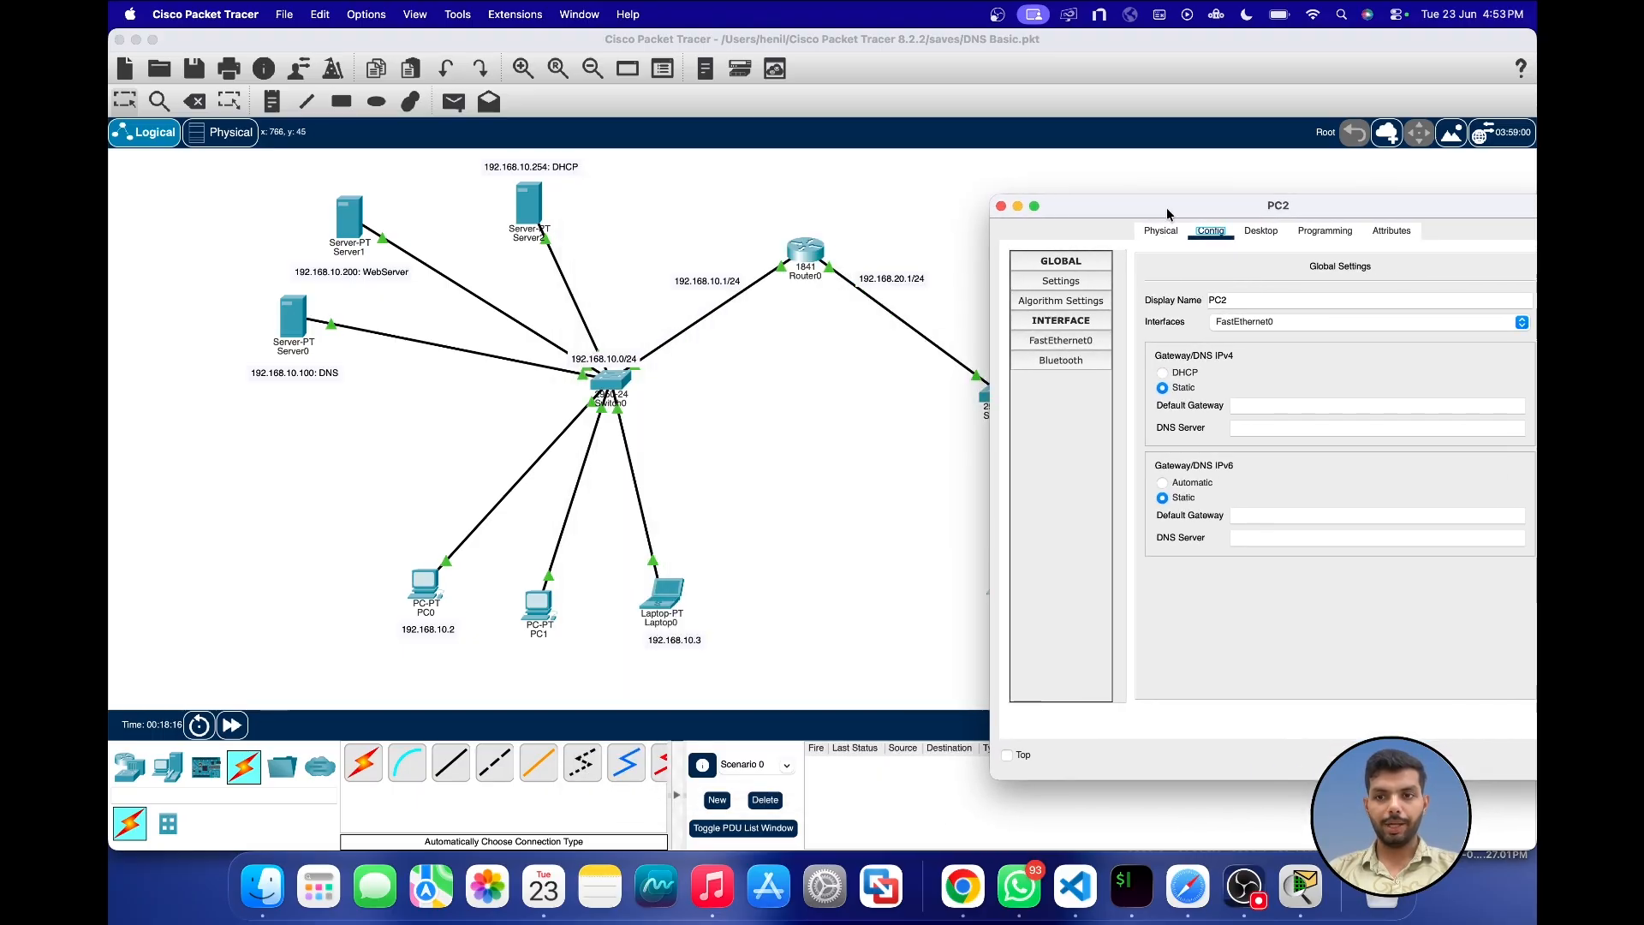
{"action": "left_click", "coordinate": [1255, 404]}
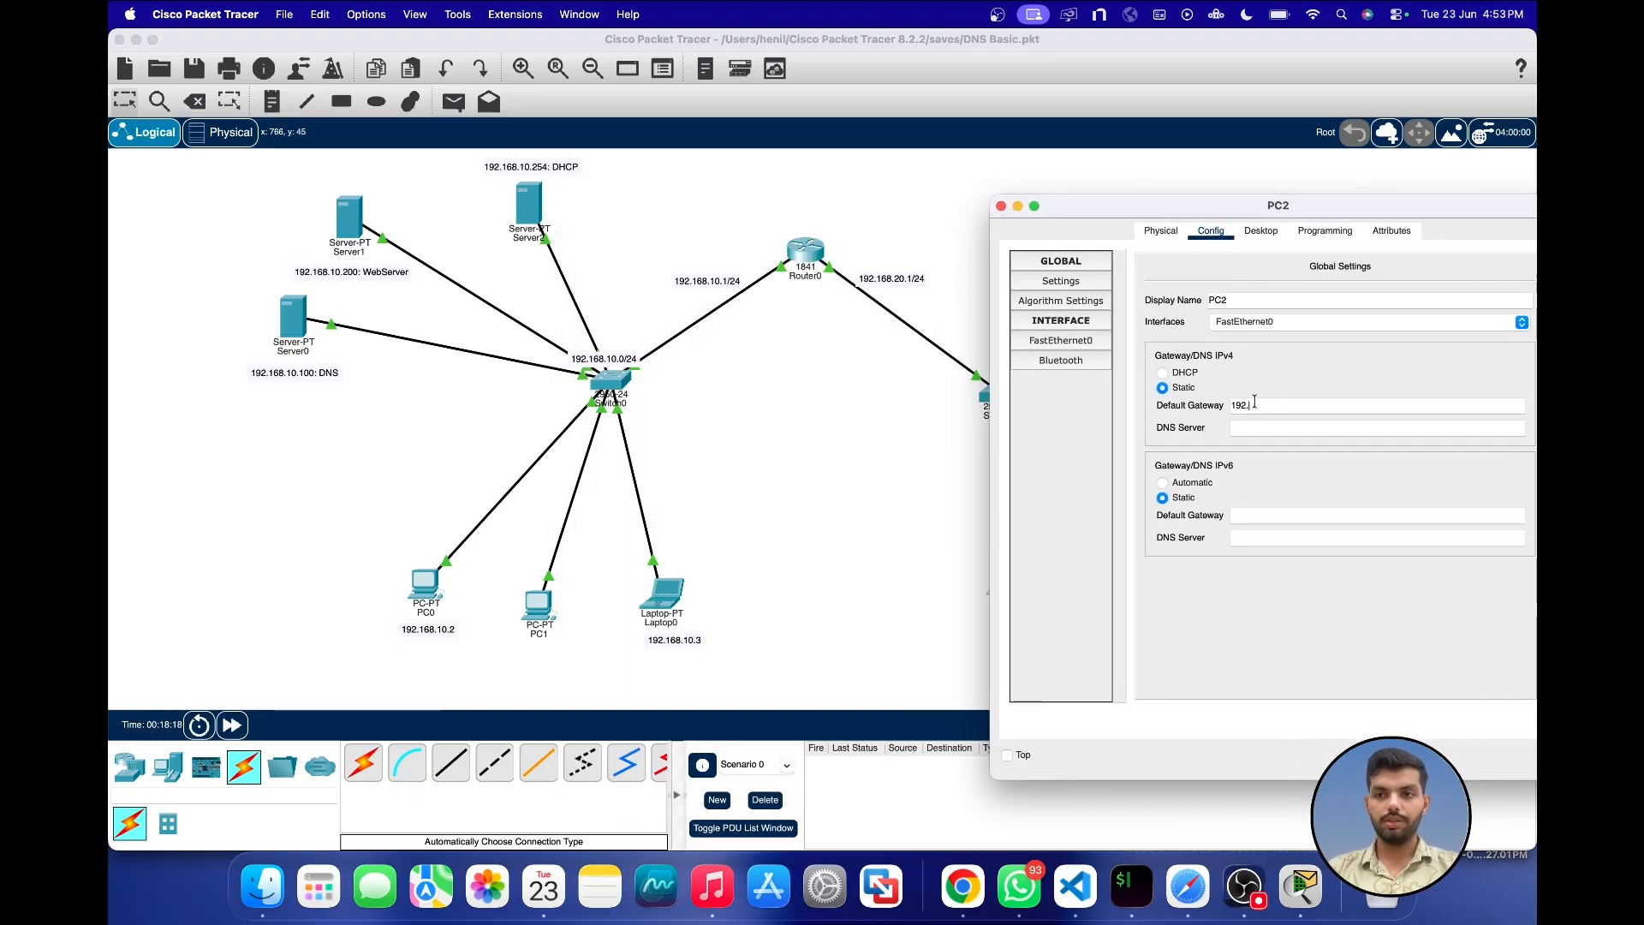
{"action": "type", "text": "192.168."}
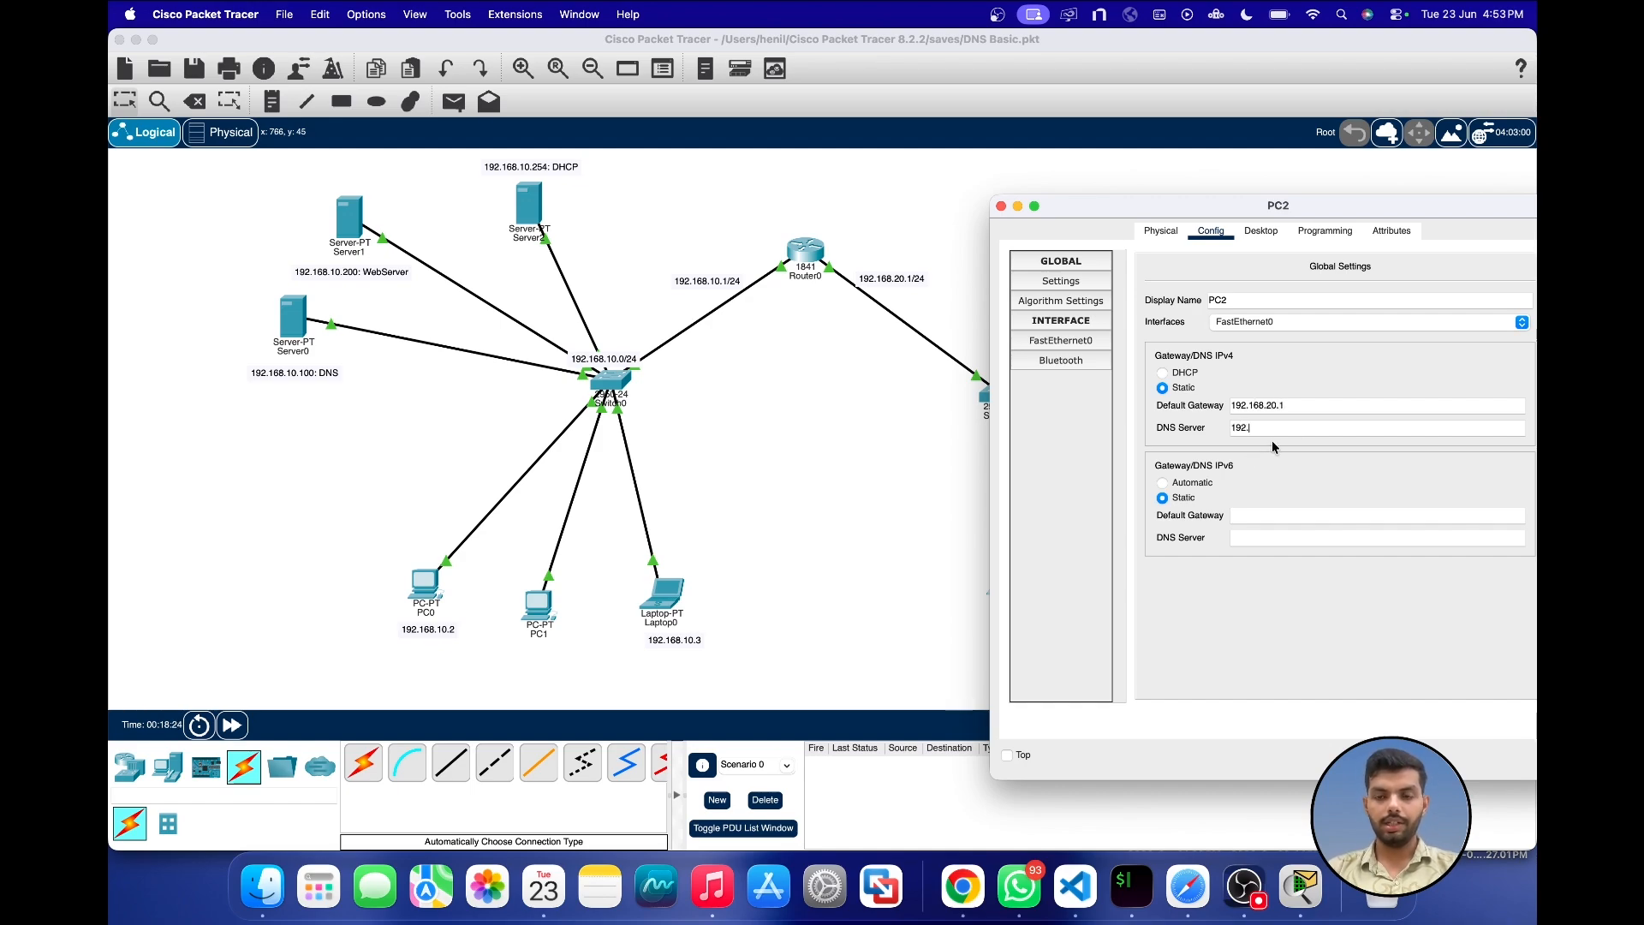
{"action": "type", "text": ".10"}
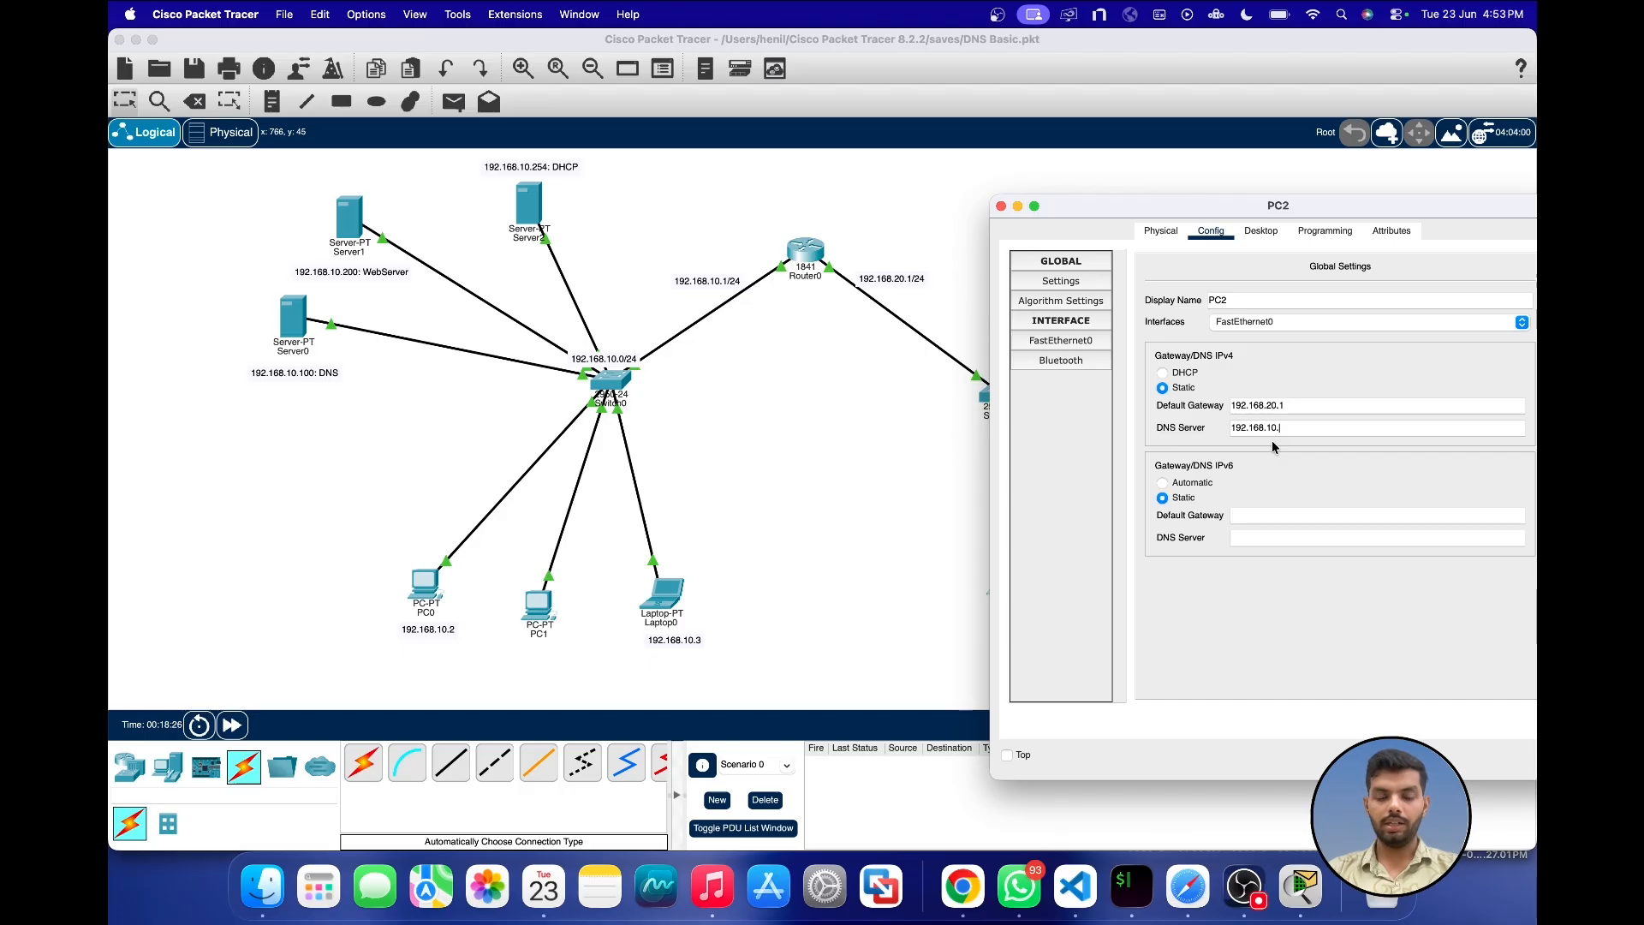
{"action": "type", "text": ".100"}
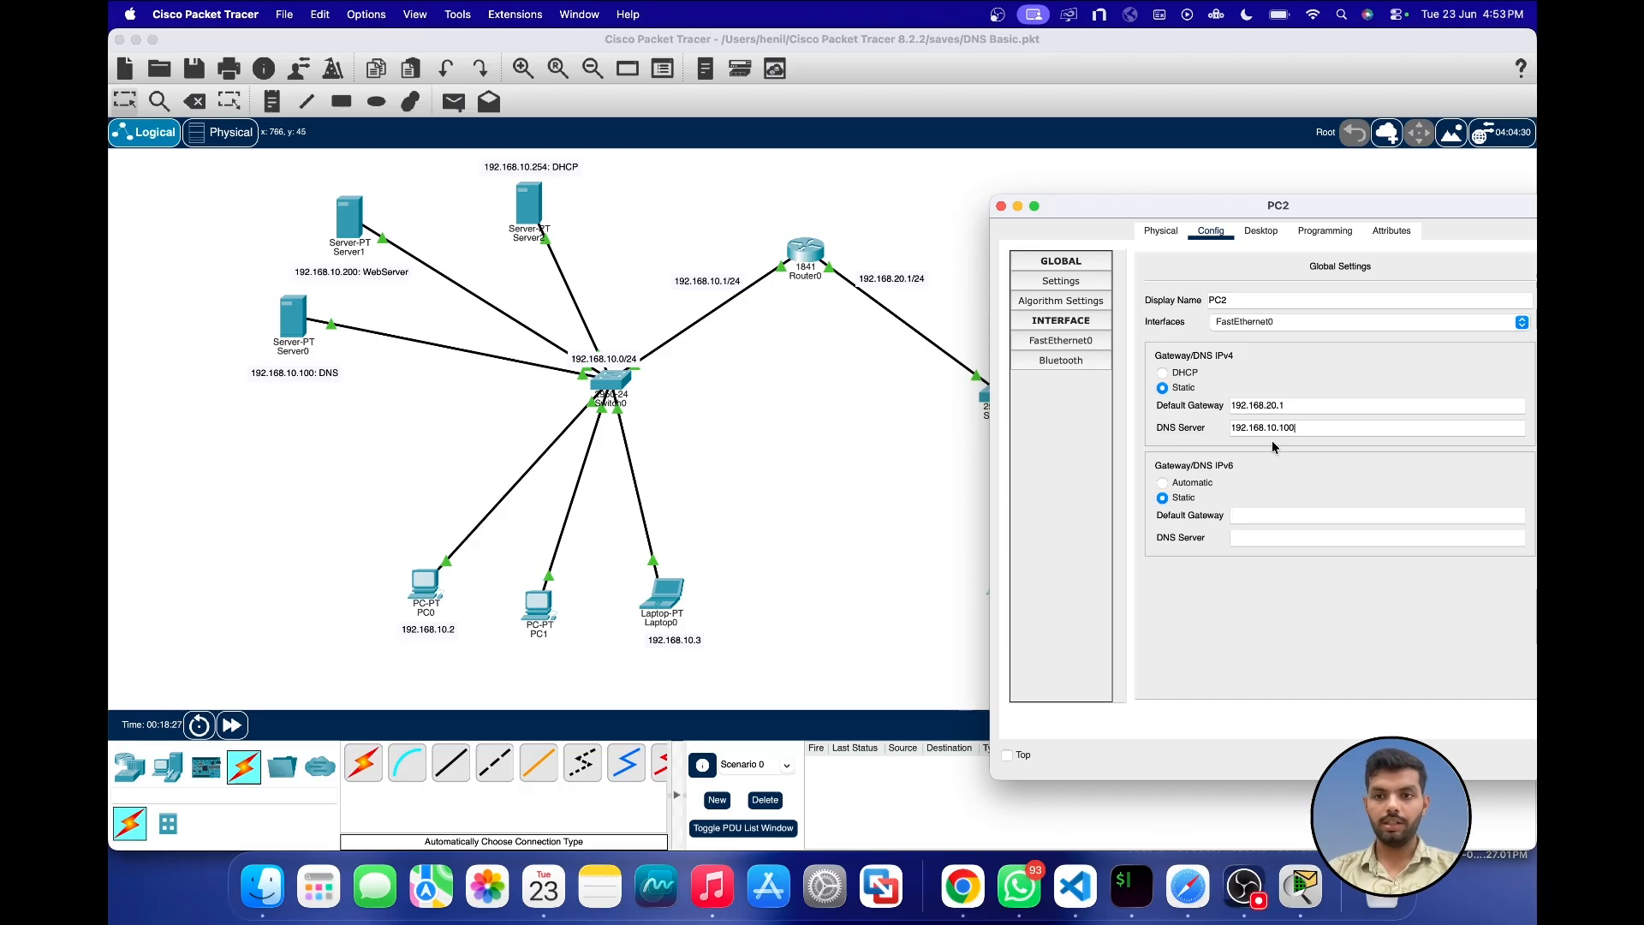
Step: Give PC2's FastEthernet0 interface the static IPv4 address 192.168.20.2 with mask 255.255.255.0, and close its settings
{"action": "left_click", "coordinate": [1071, 341]}
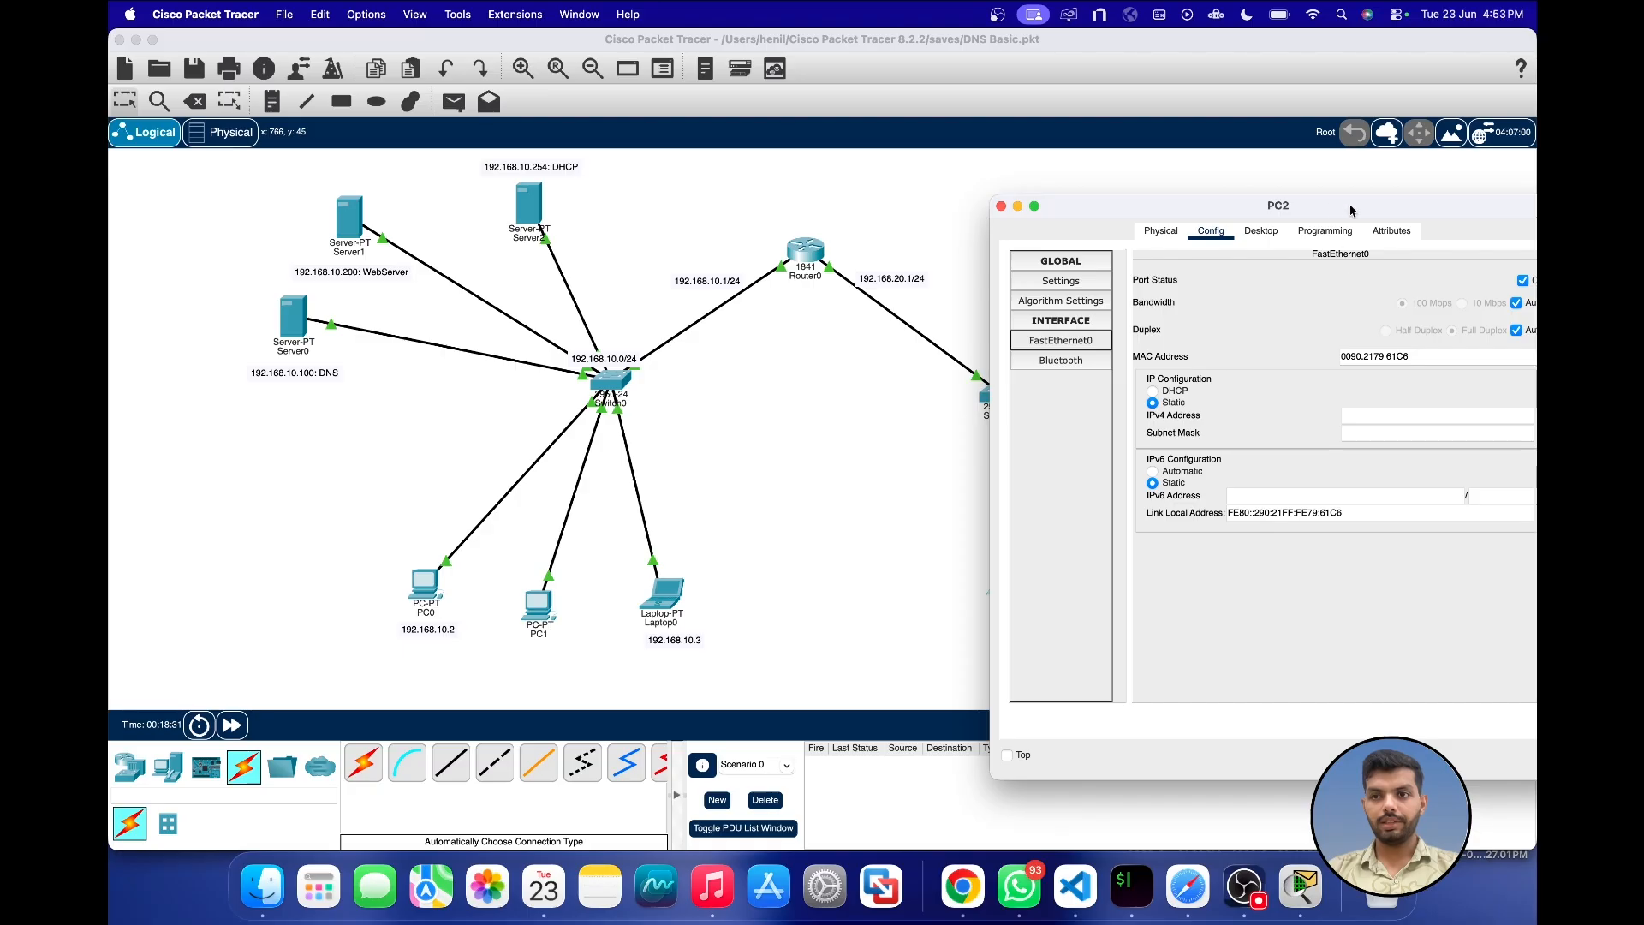
{"action": "left_click_drag", "start_coordinate": [1352, 211], "coordinate": [1139, 210]}
{"action": "left_click", "coordinate": [1172, 413]}
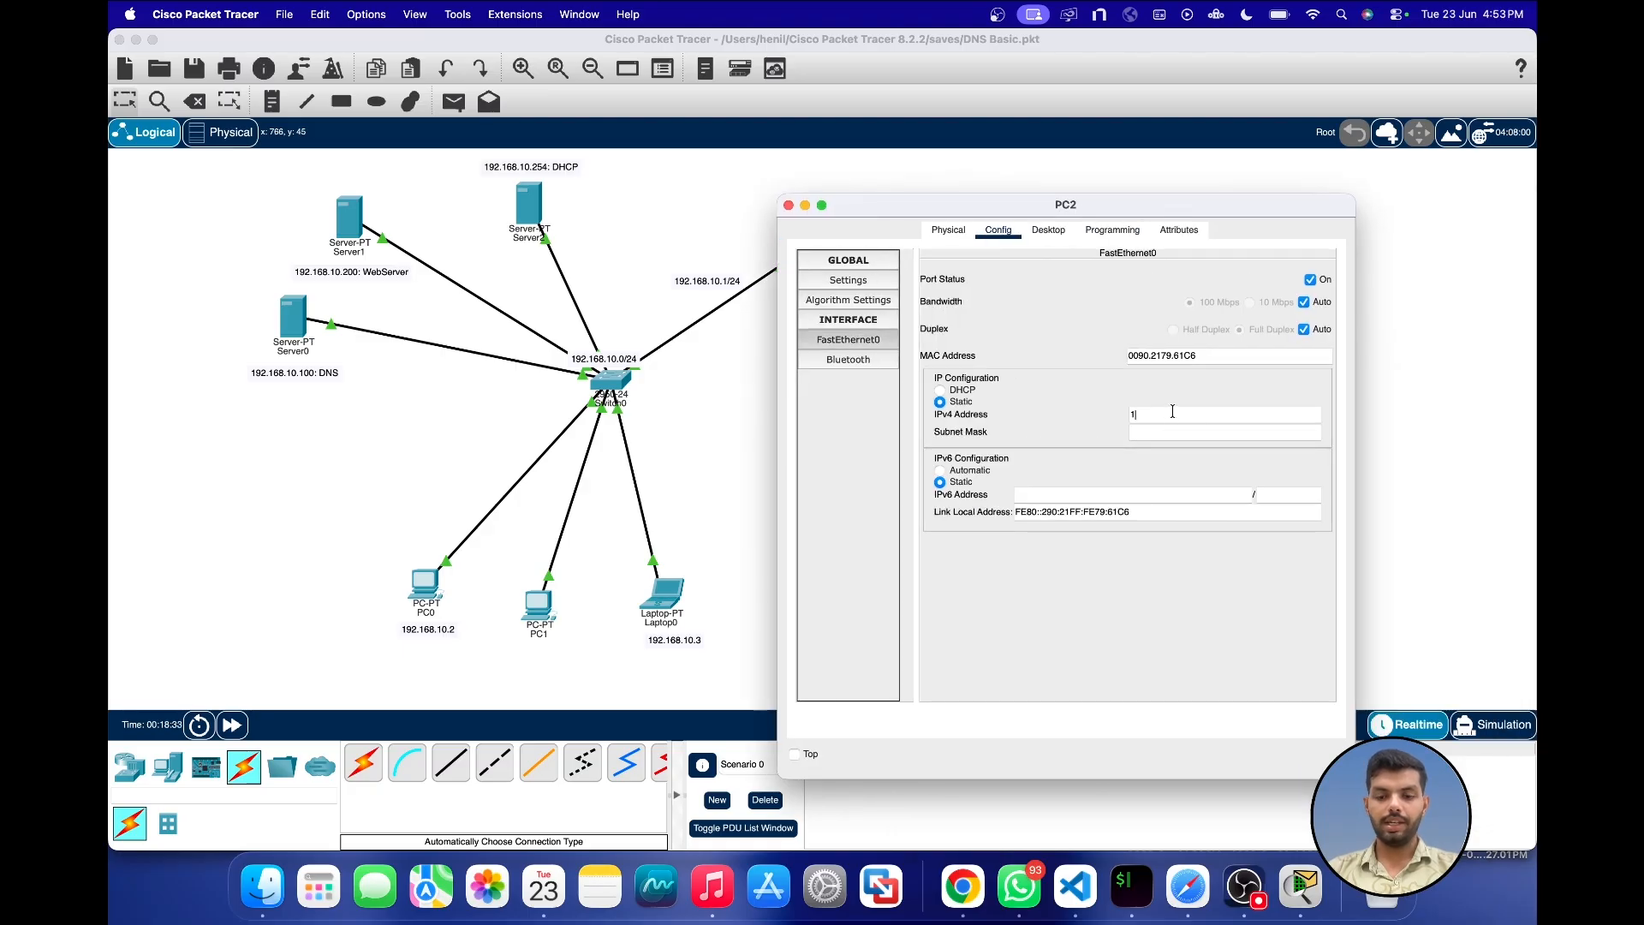
{"action": "type", "text": "192.168."}
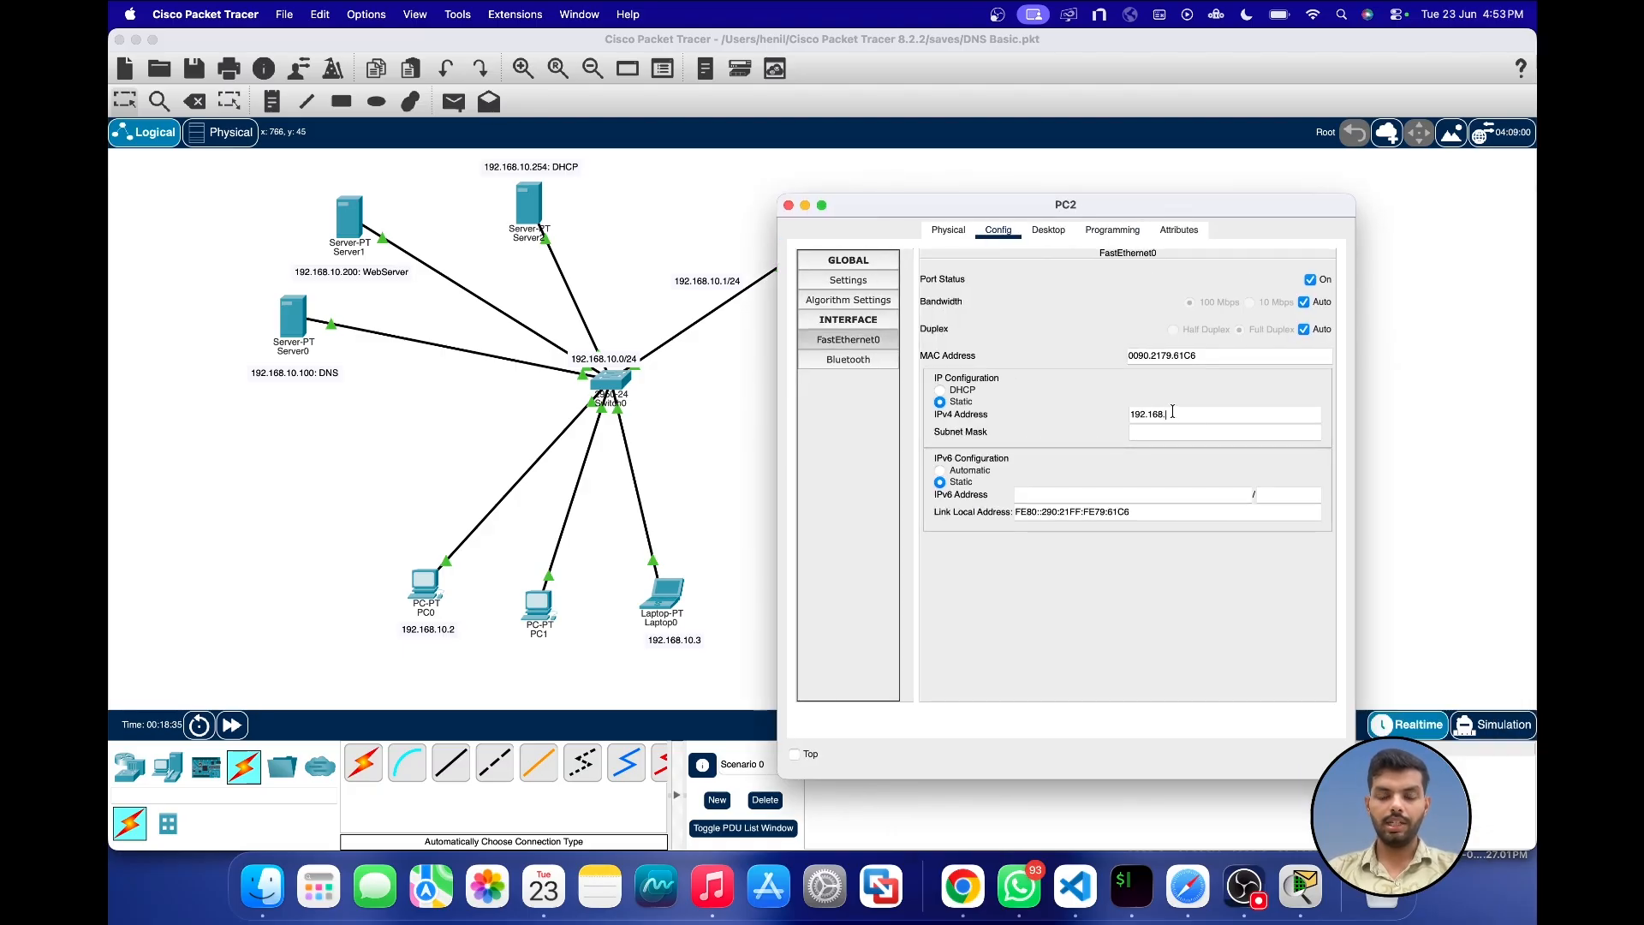
{"action": "type", "text": "20.2"}
{"action": "key", "text": "Tab"}
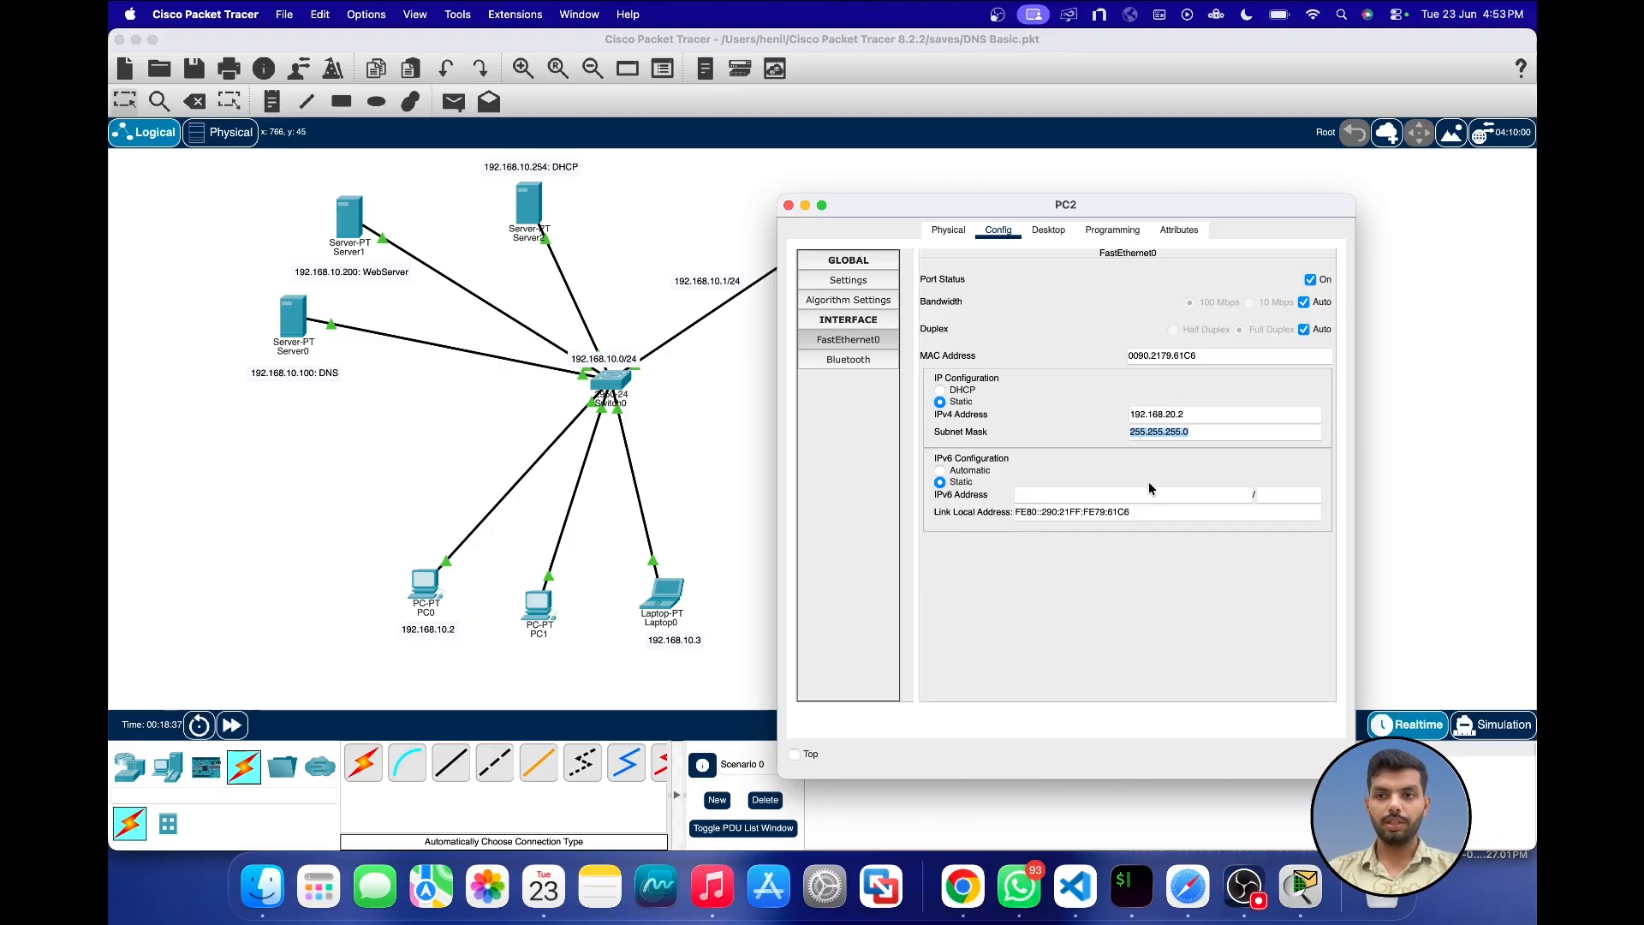
{"action": "left_click", "coordinate": [789, 205]}
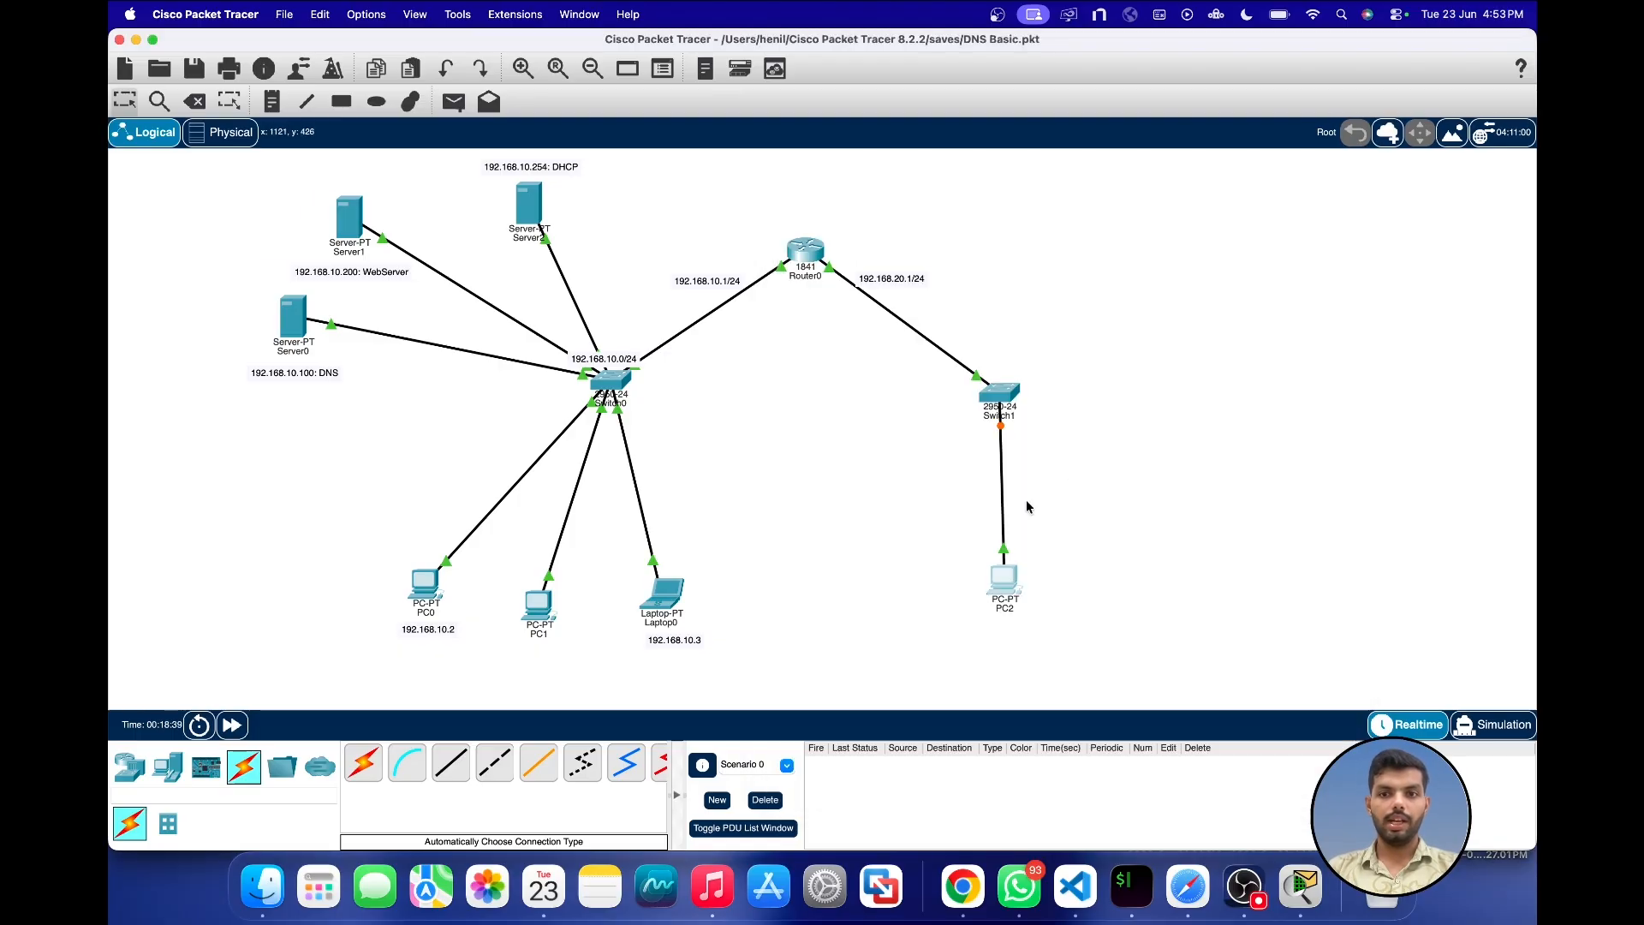
Step: Fast-forward the network time and open the Command Prompt on PC0, keeping the topology in view
{"action": "left_click", "coordinate": [229, 728]}
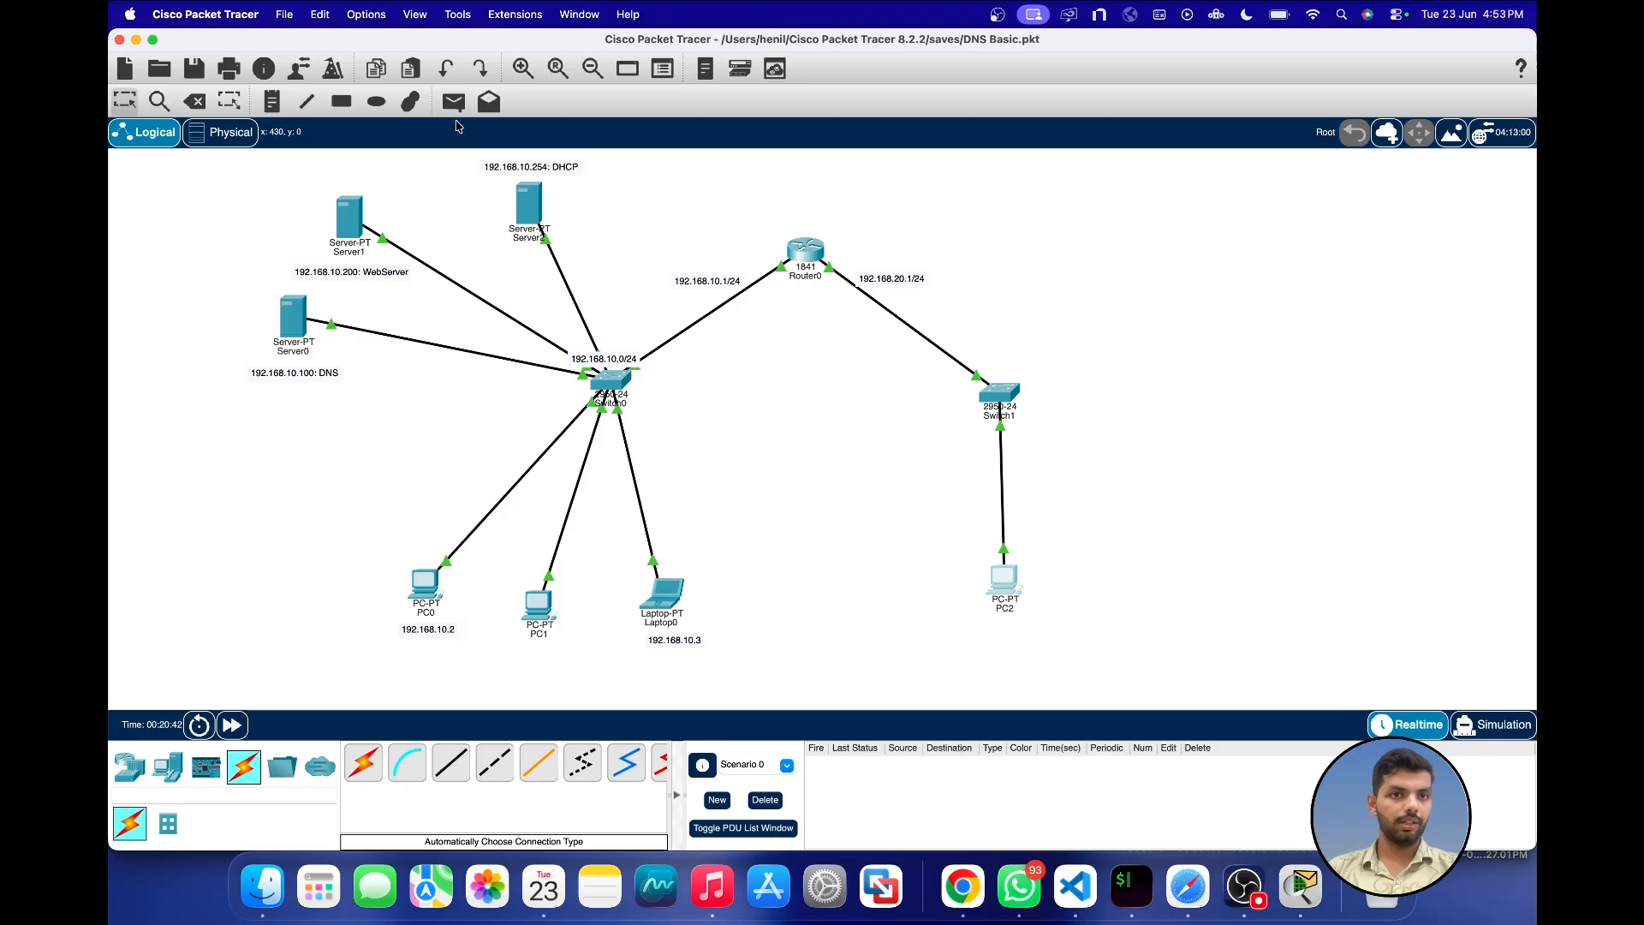
{"action": "left_click", "coordinate": [425, 587]}
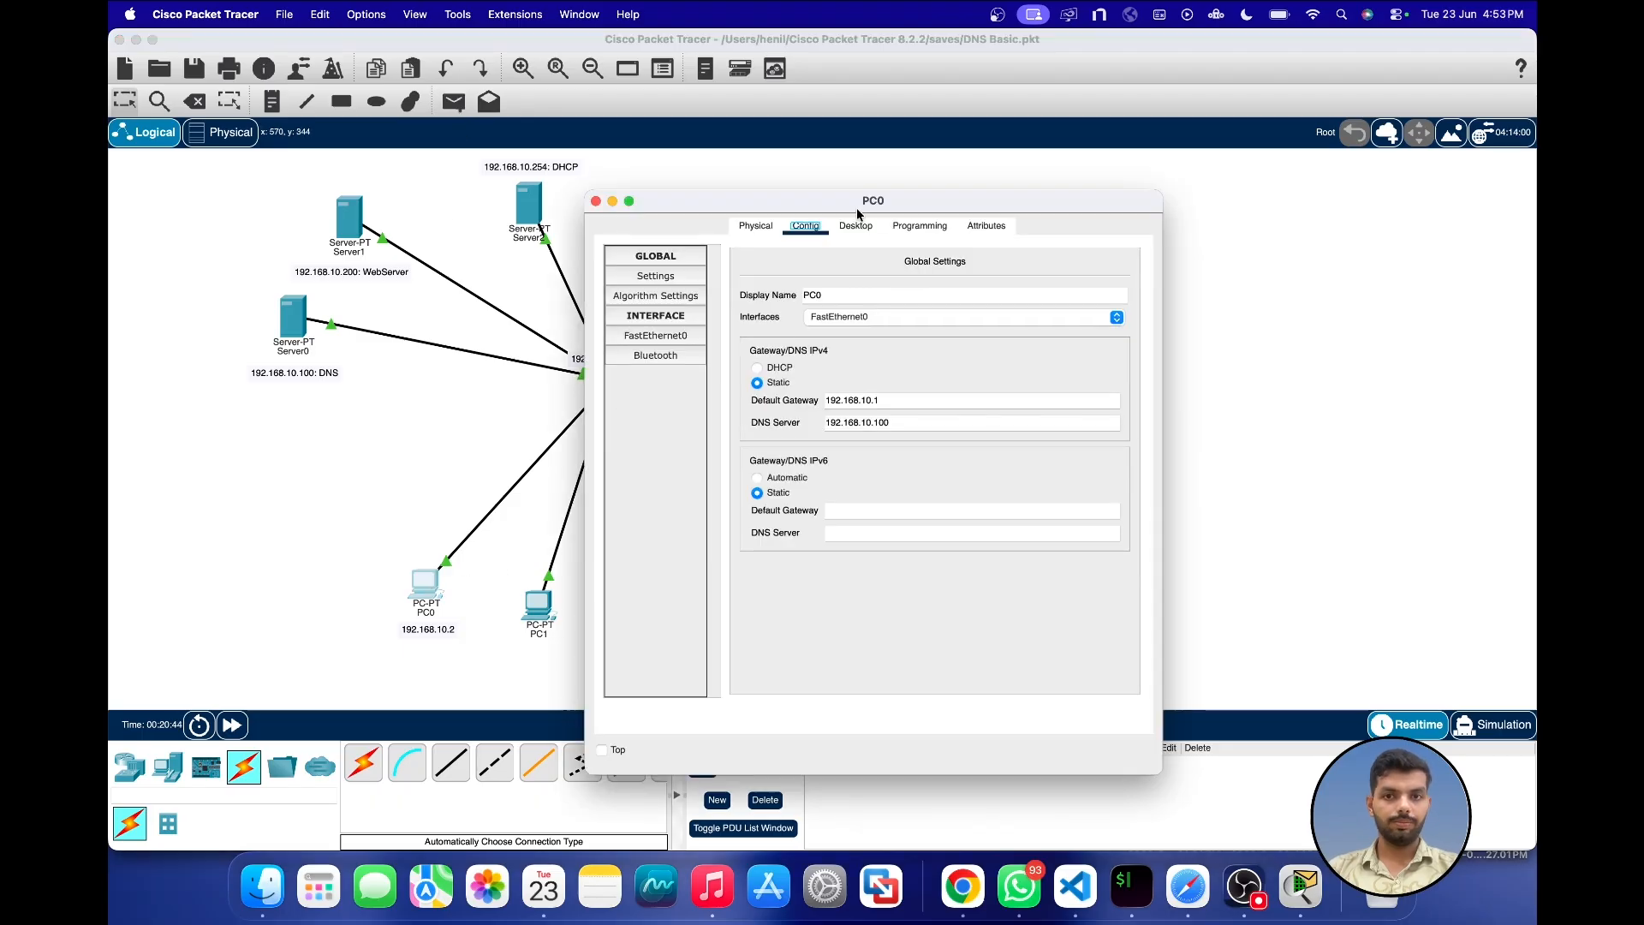
{"action": "left_click", "coordinate": [857, 230]}
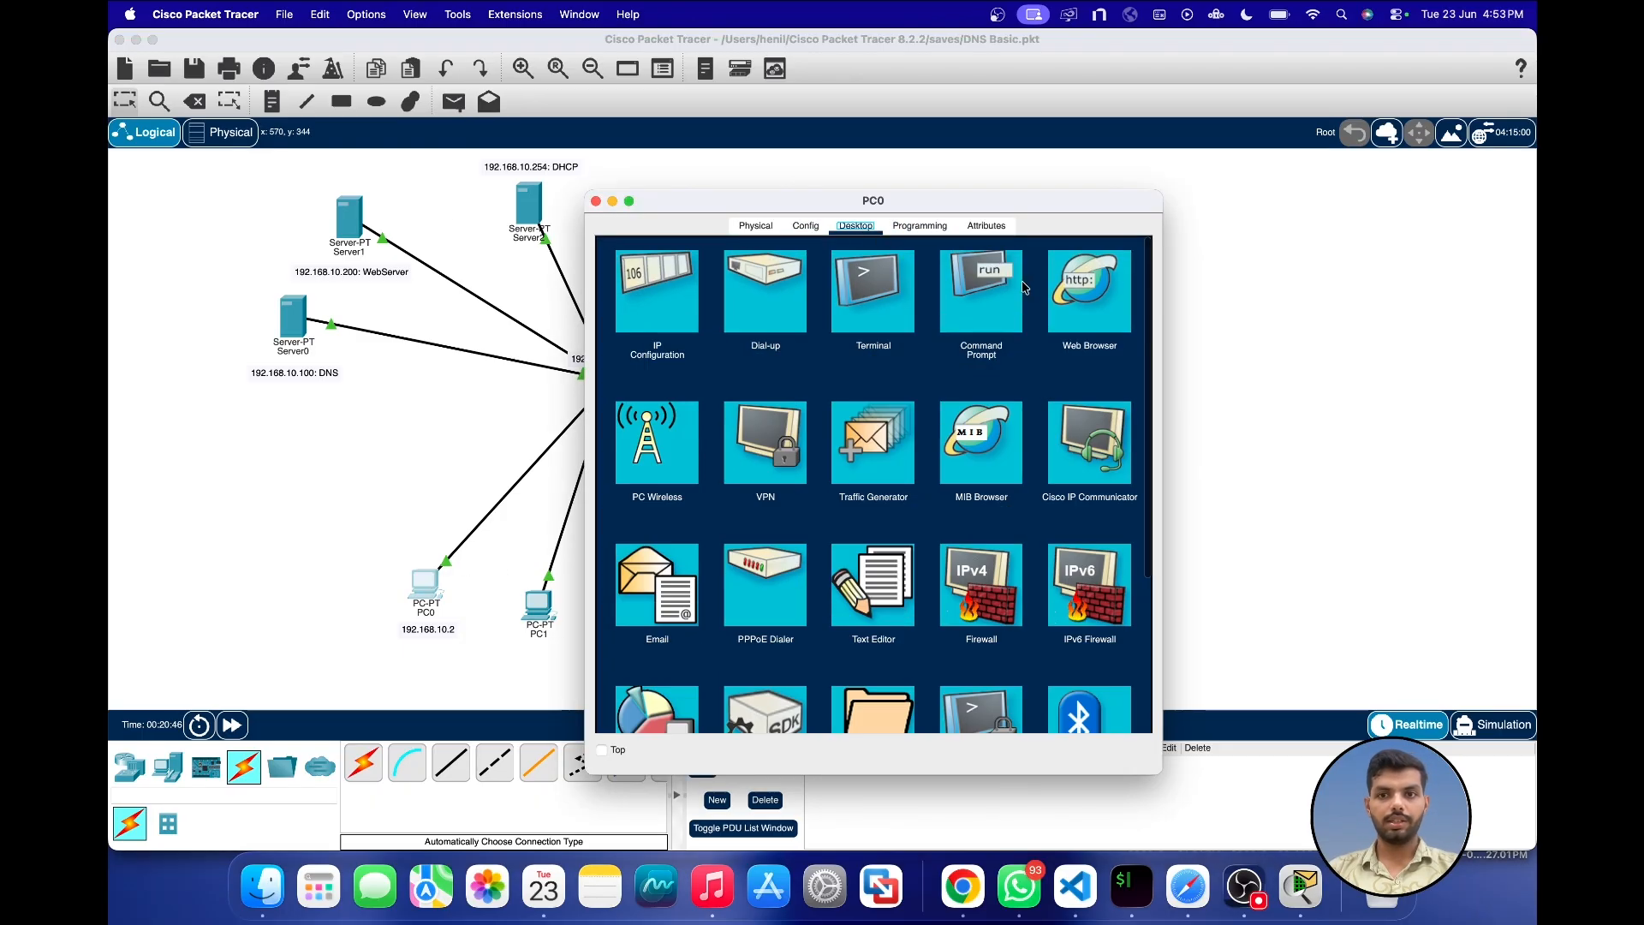
{"action": "left_click", "coordinate": [975, 312]}
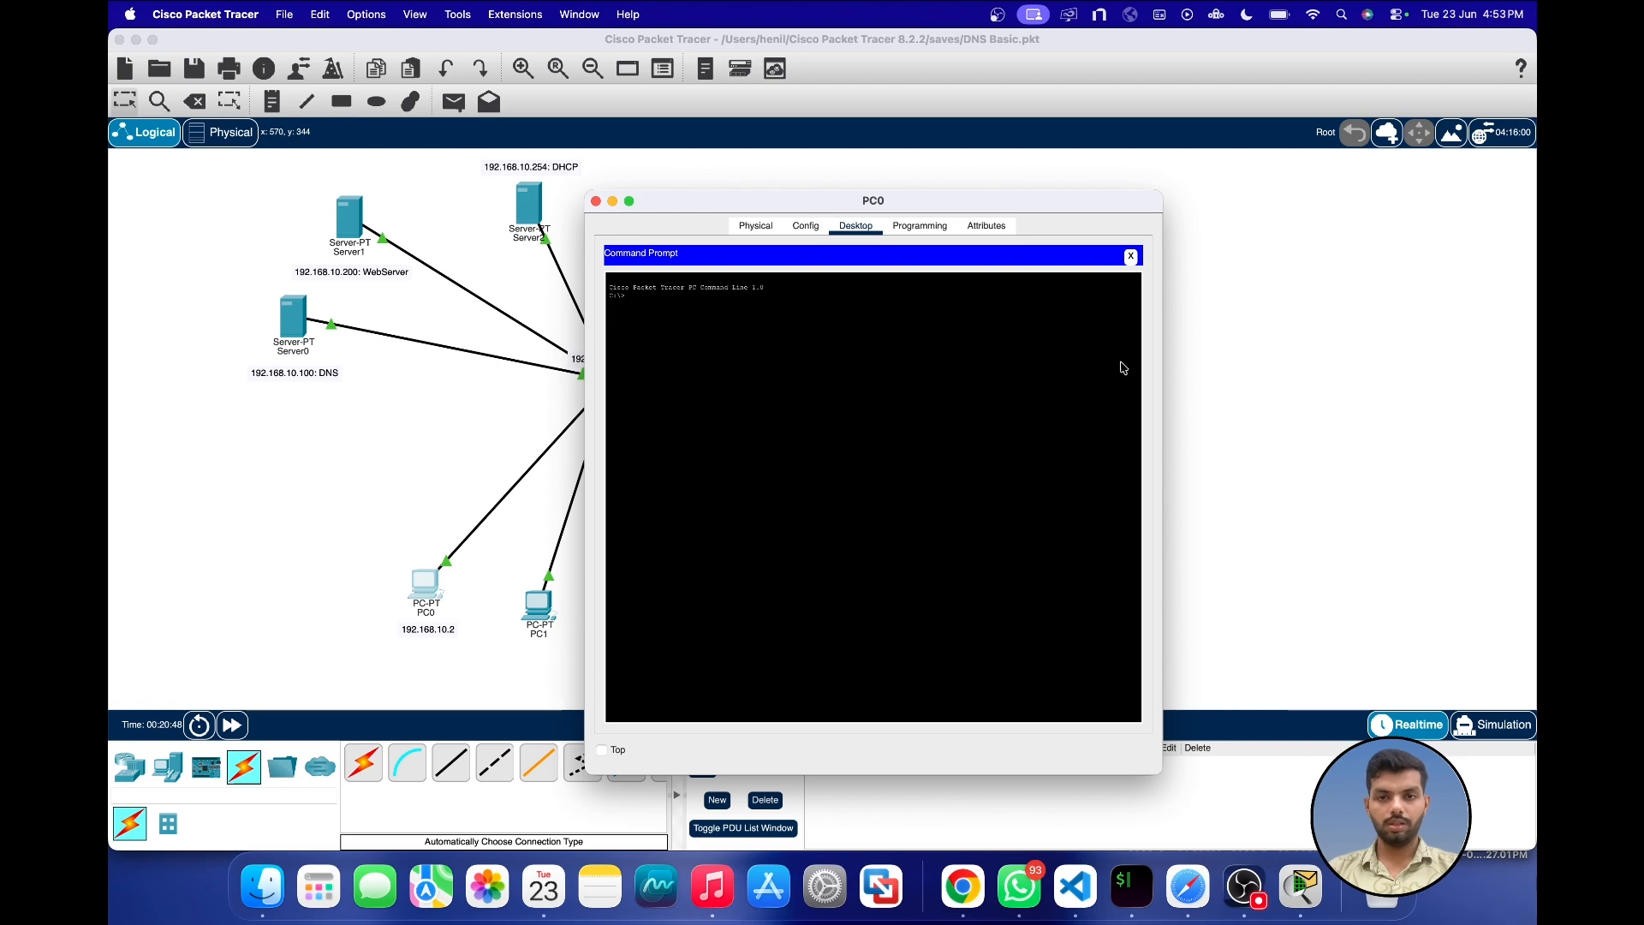
{"action": "left_click_drag", "start_coordinate": [919, 202], "coordinate": [1302, 221]}
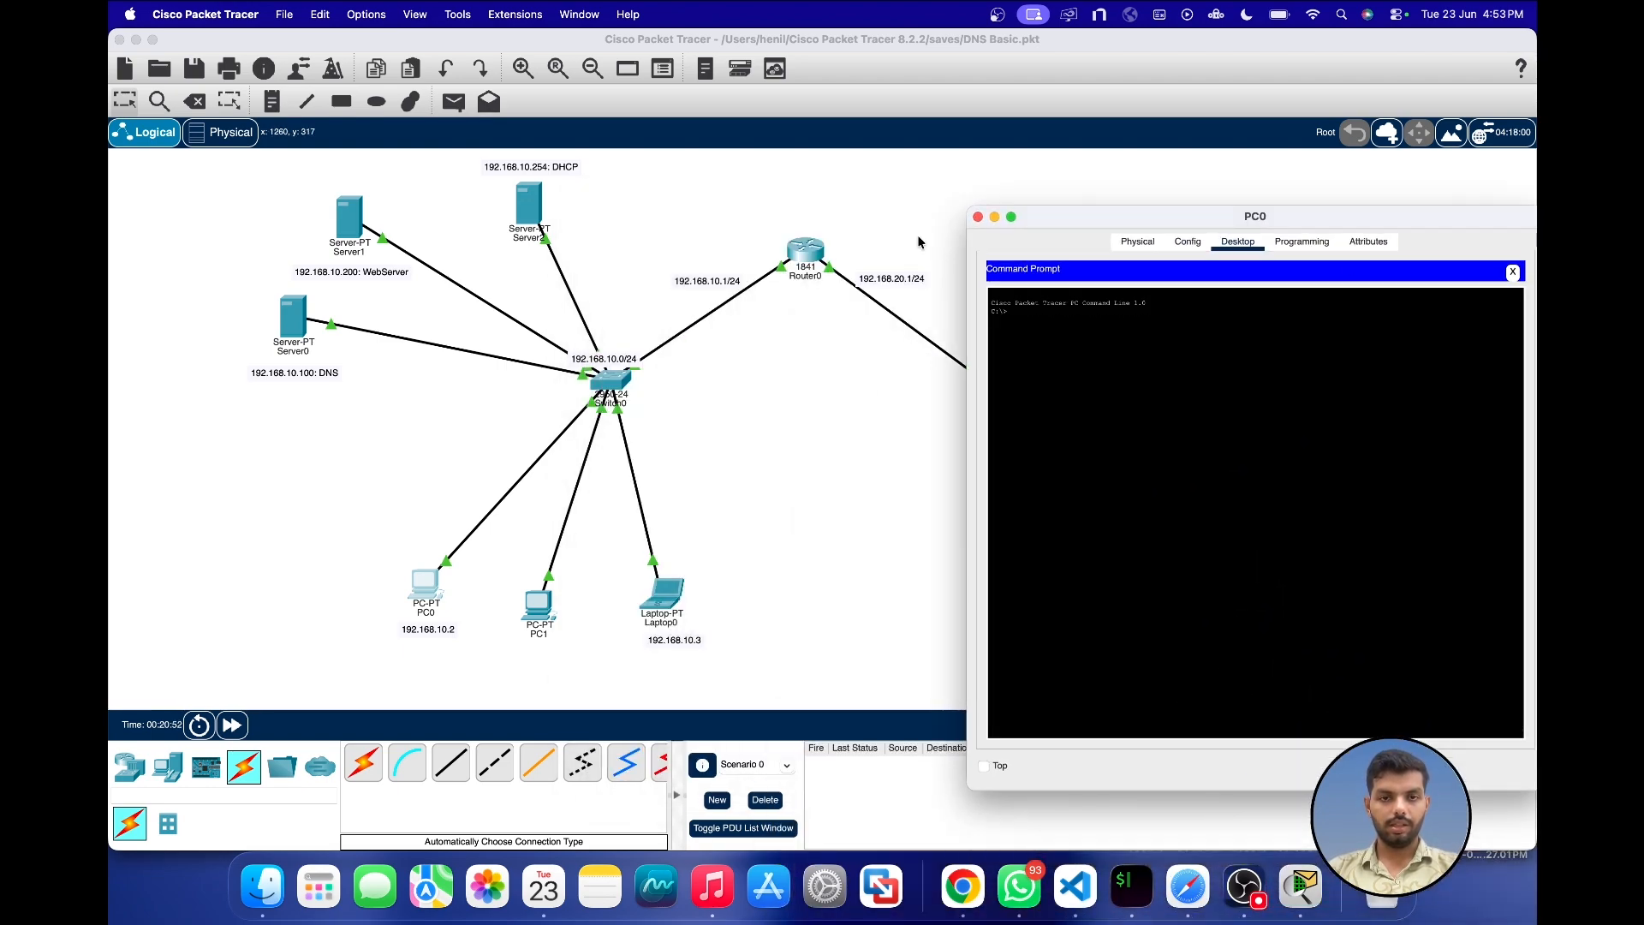
Step: Ping PC2 at 192.168.20.2 from PC0, and close PC0's window
{"action": "scroll", "coordinate": [870, 244], "scroll_direction": "right", "scroll_amount": 5}
{"action": "scroll", "coordinate": [870, 237], "scroll_direction": "left", "scroll_amount": 1}
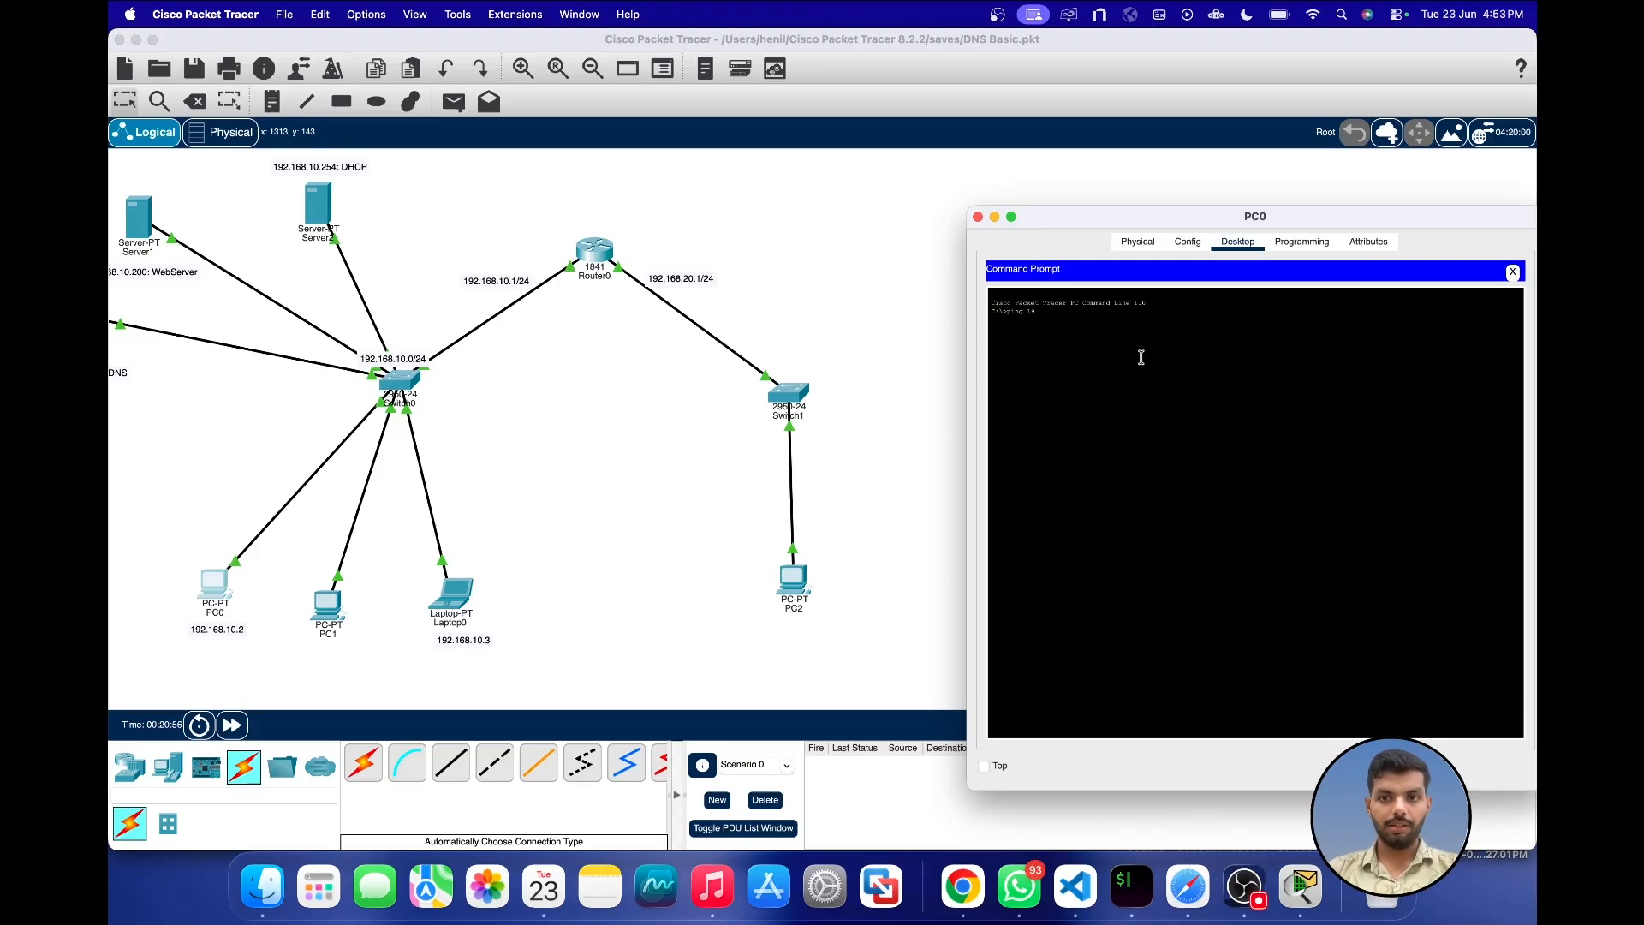
{"action": "type", "text": "68."}
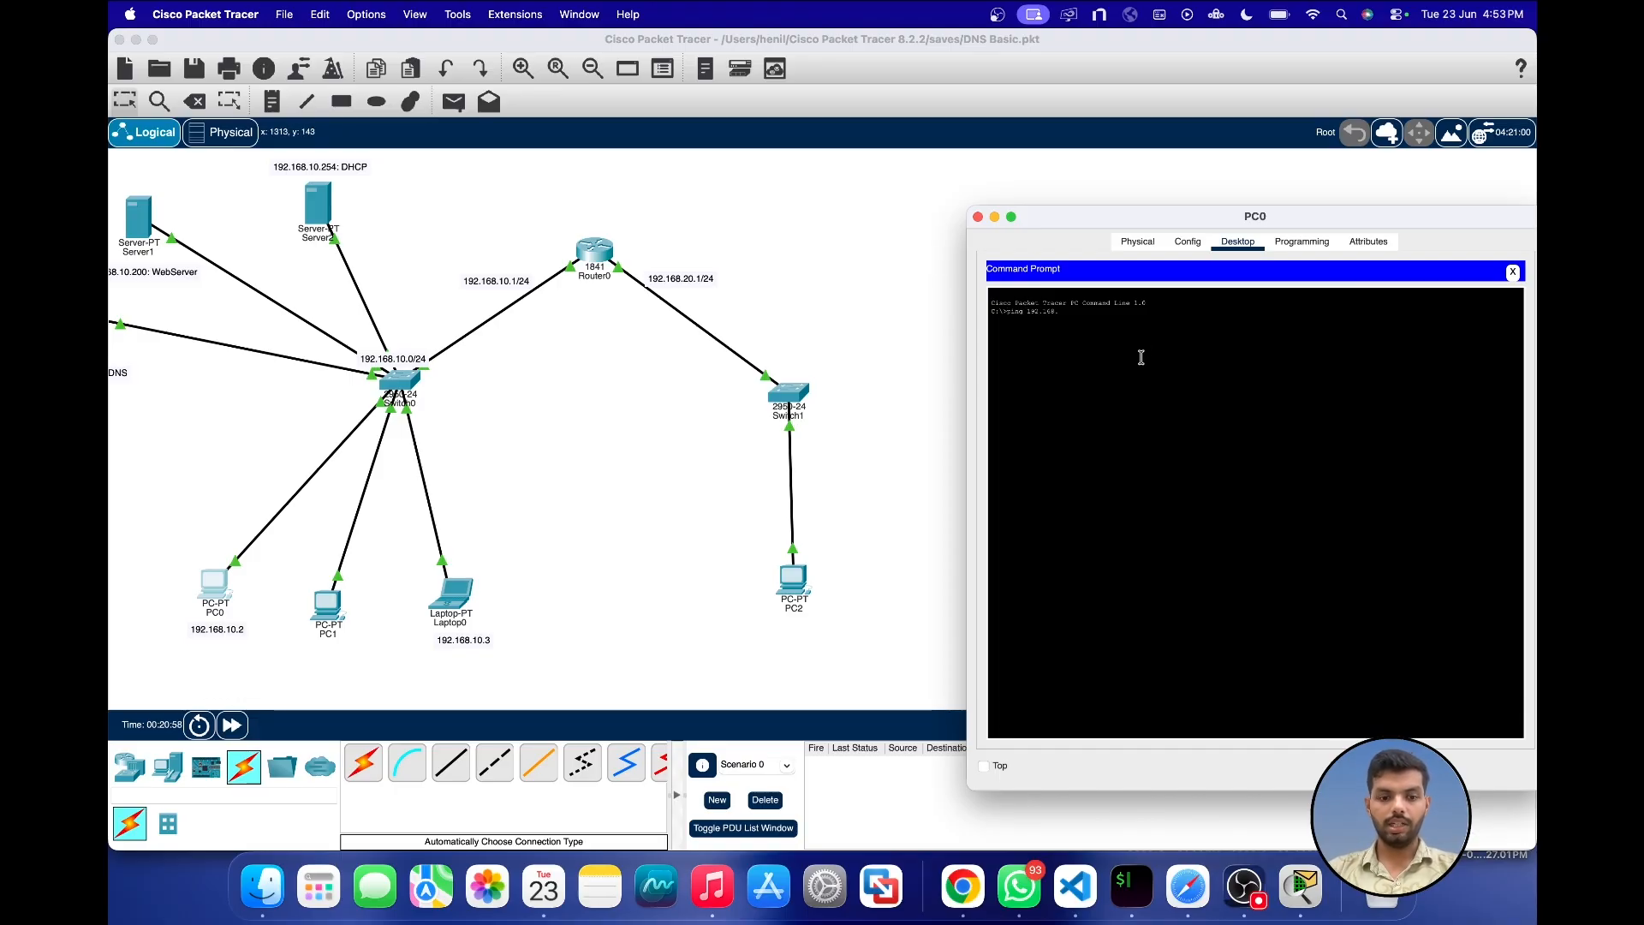
{"action": "type", "text": "20.1"}
{"action": "key", "text": "Return"}
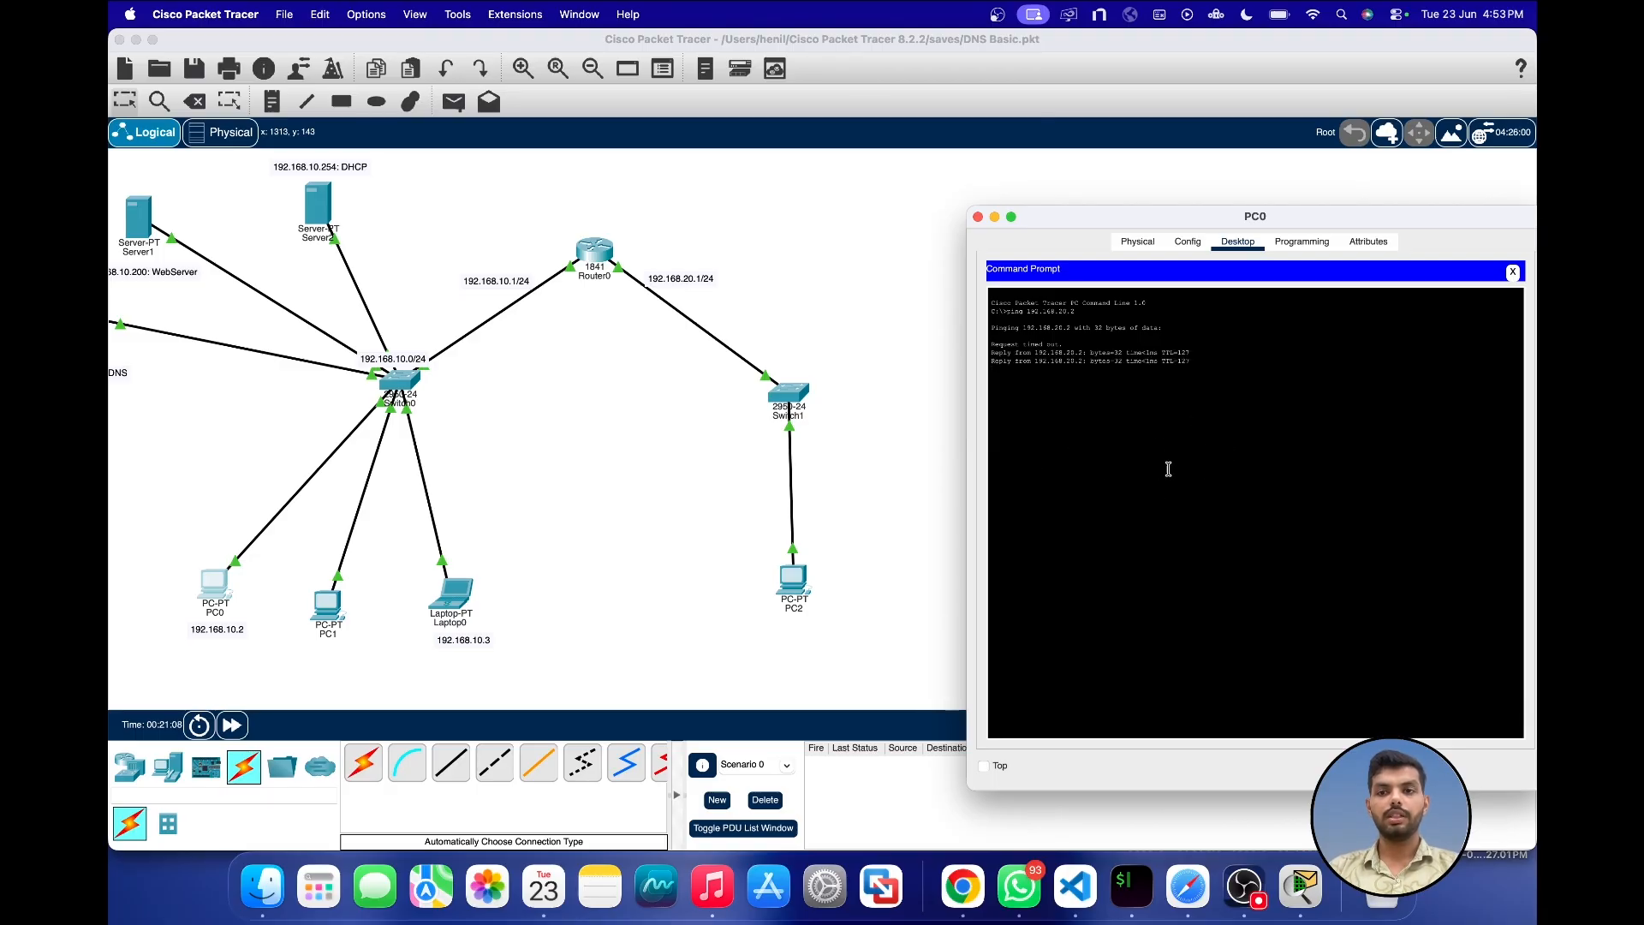
{"action": "left_click", "coordinate": [978, 217]}
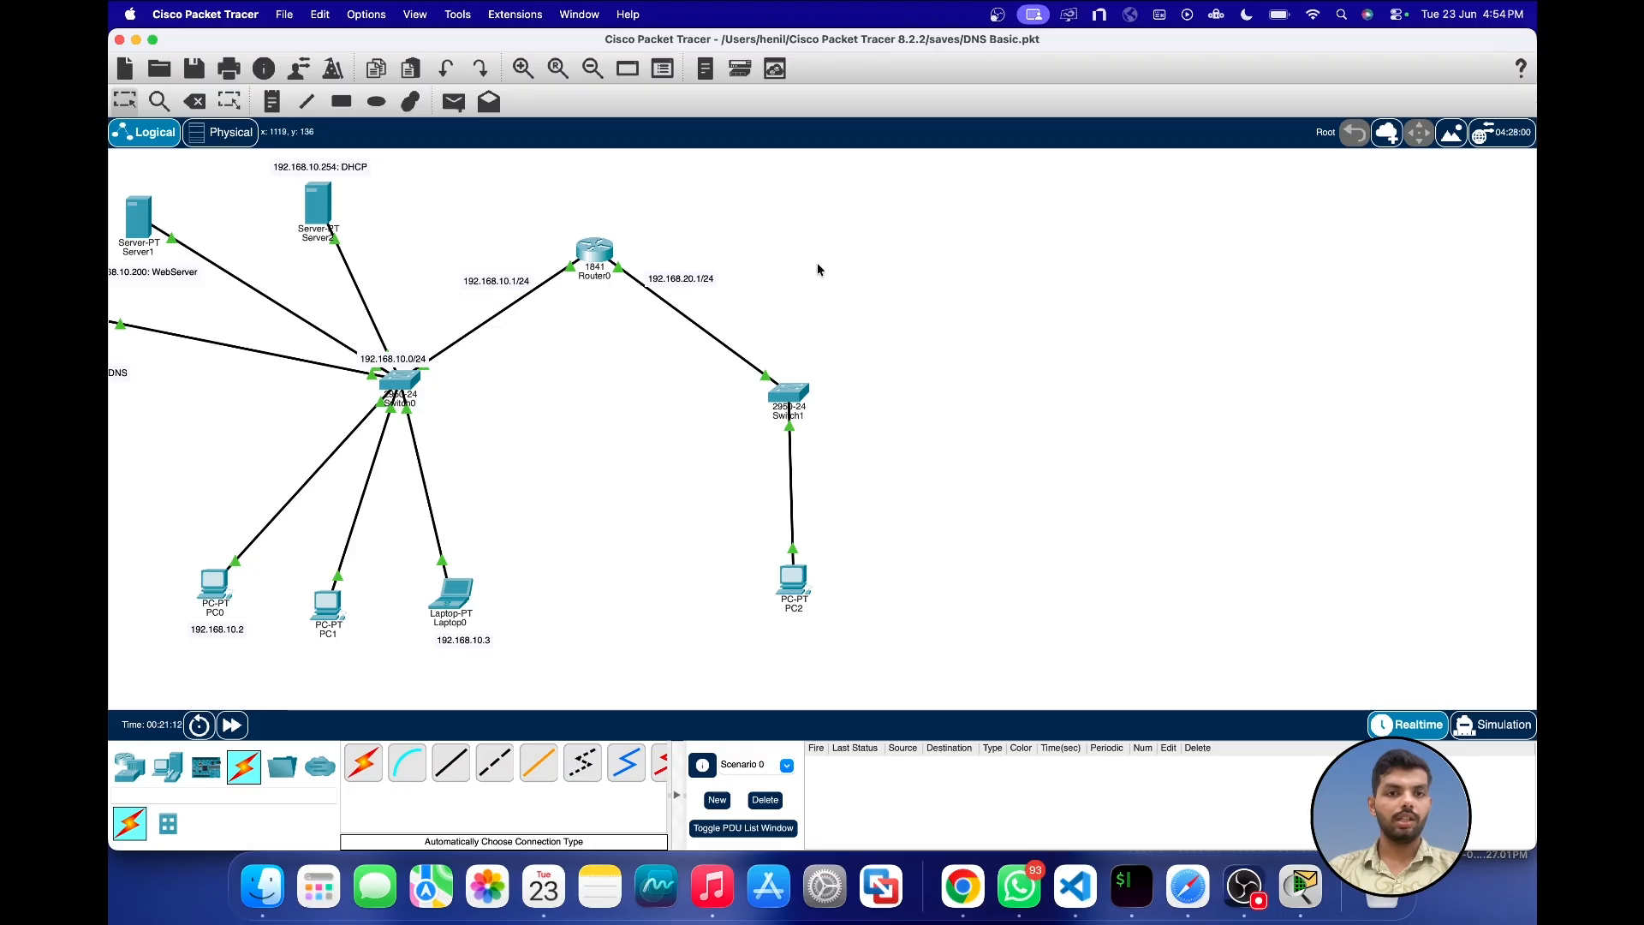
Step: Move PC2 slightly down below Switch1
{"action": "scroll", "coordinate": [750, 272], "scroll_direction": "left", "scroll_amount": 1}
{"action": "scroll", "coordinate": [750, 272], "scroll_direction": "left", "scroll_amount": 5}
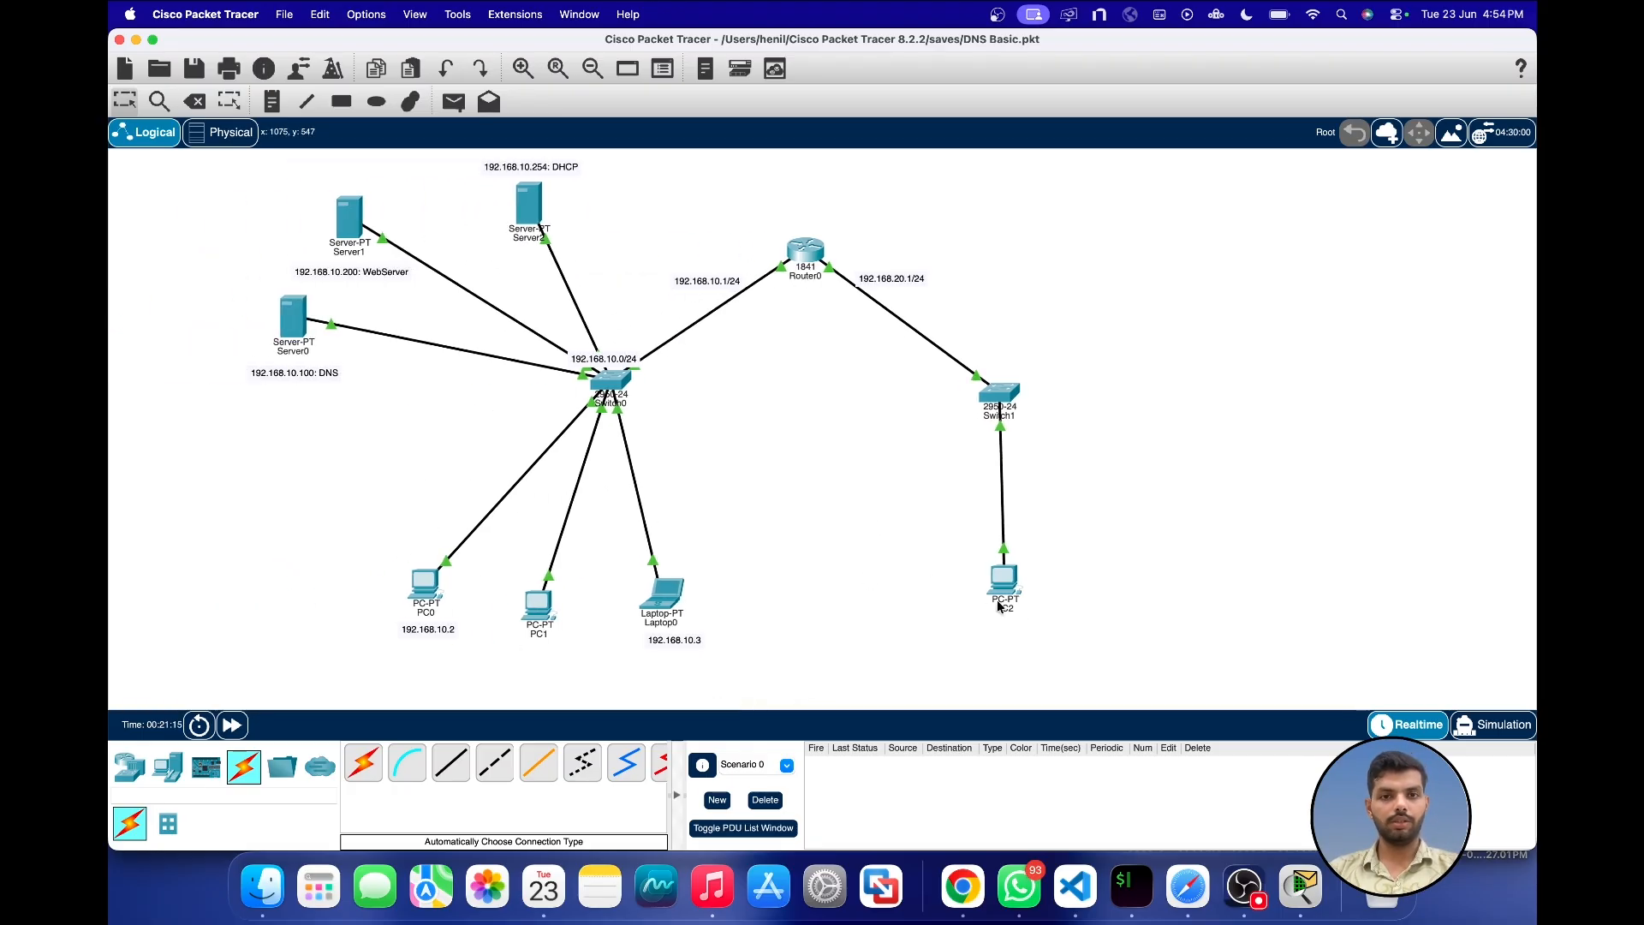
{"action": "left_click_drag", "start_coordinate": [1013, 589], "coordinate": [1005, 597]}
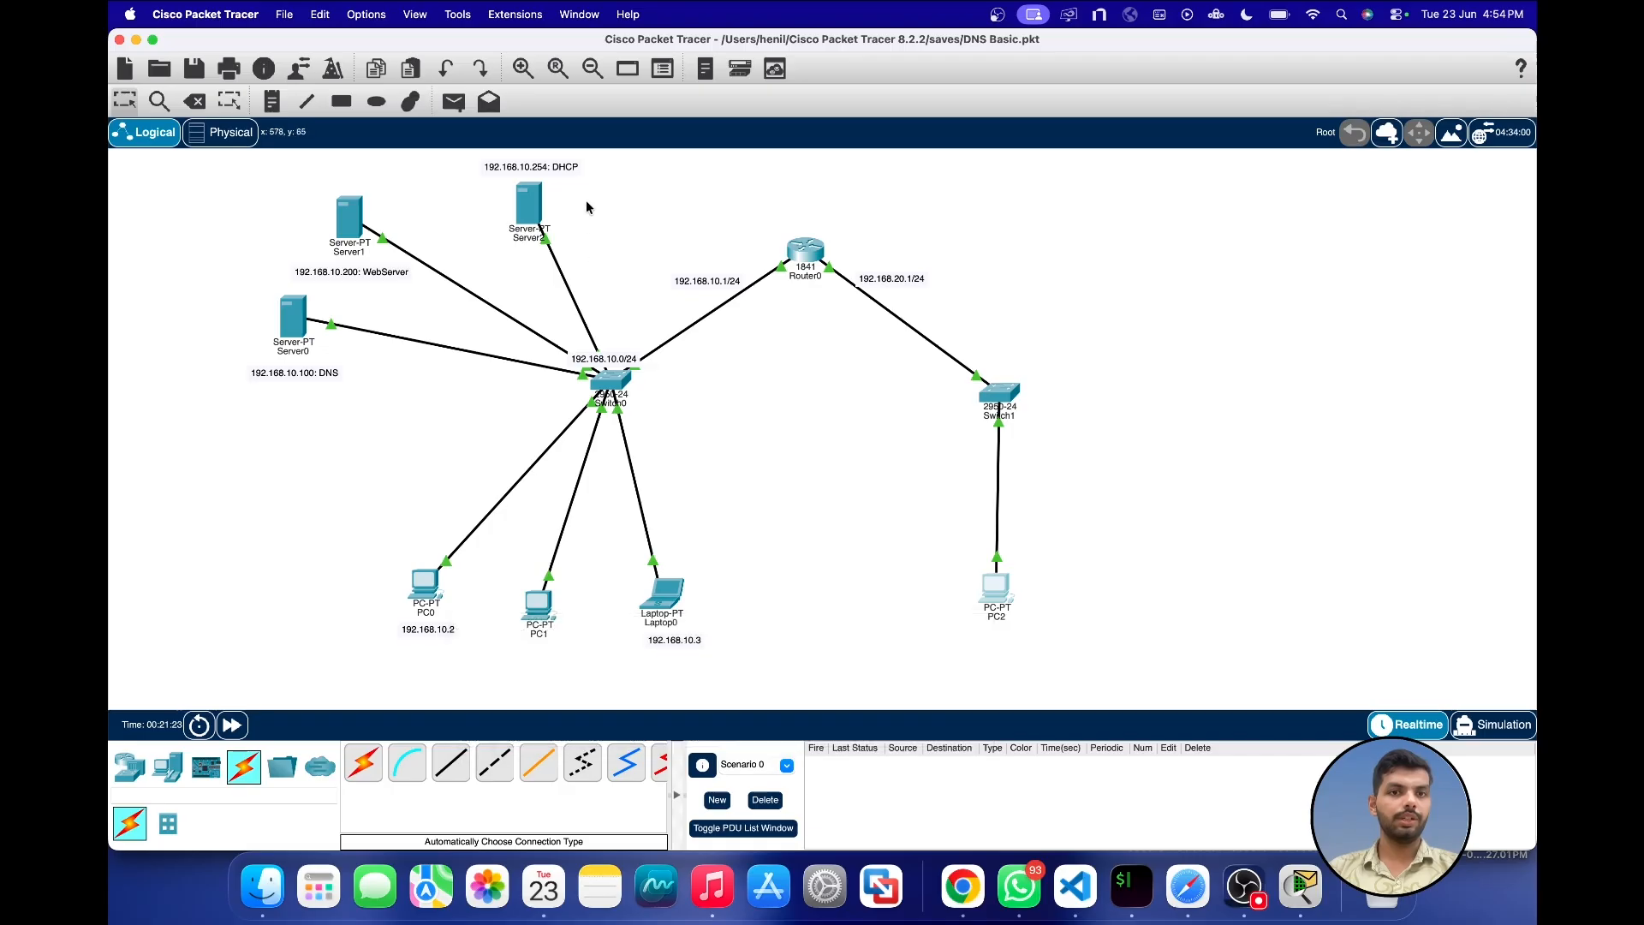
Step: Open the DHCP service on Server2 and enter network20 as the pool name
{"action": "left_click", "coordinate": [529, 202]}
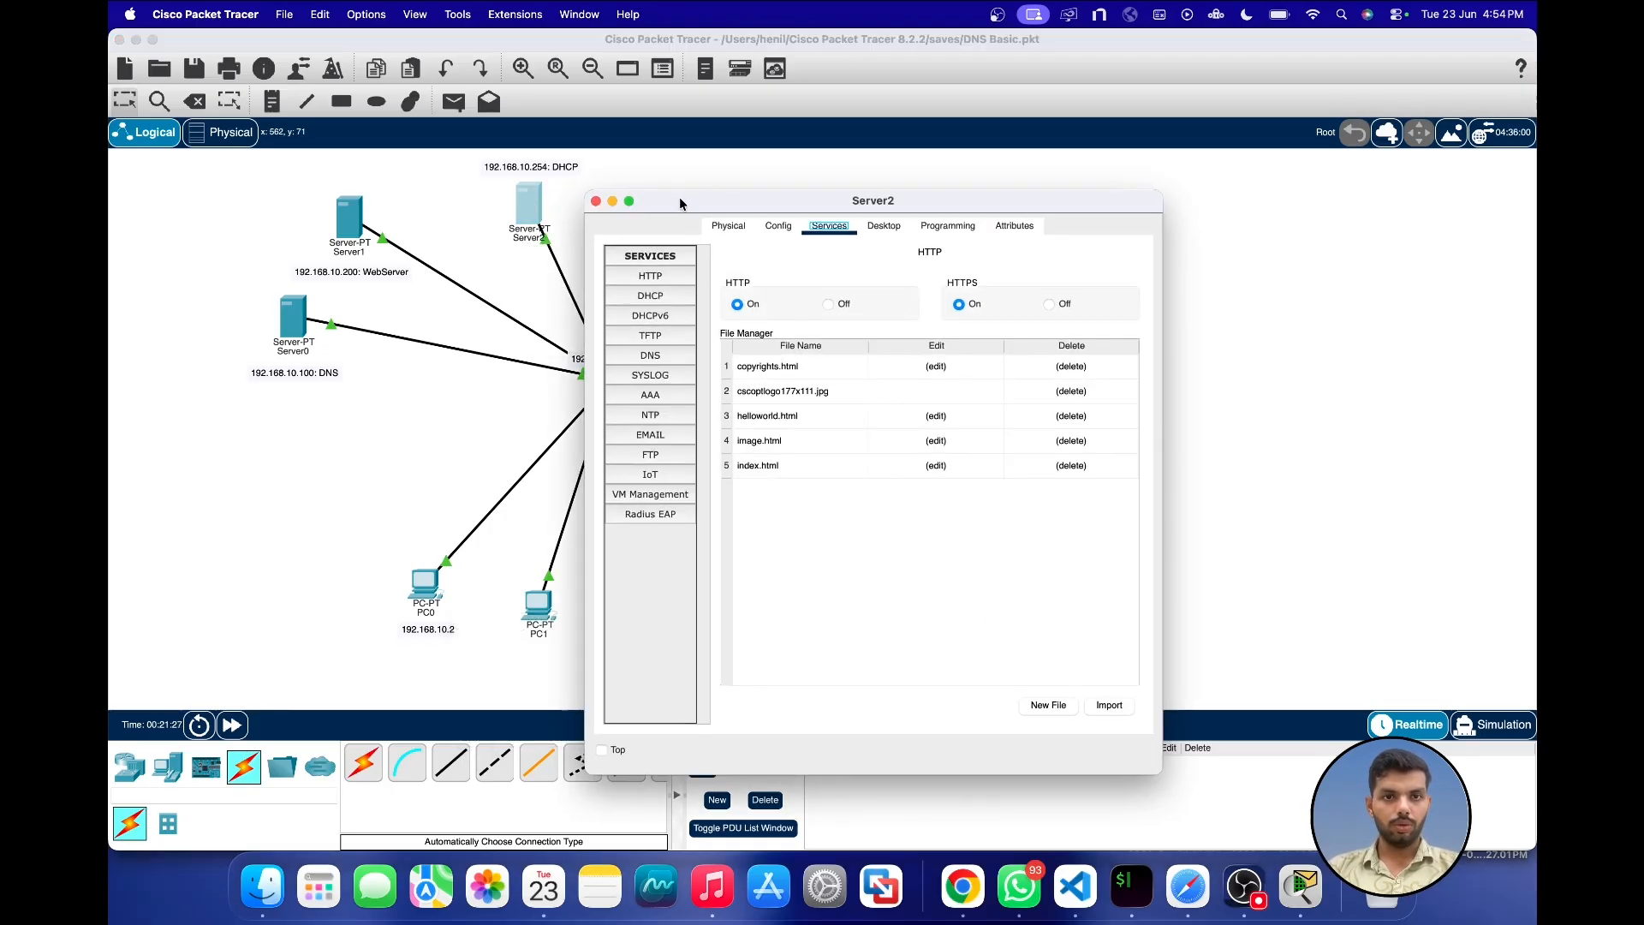
{"action": "left_click_drag", "start_coordinate": [680, 198], "coordinate": [926, 194]}
{"action": "left_click", "coordinate": [897, 286]}
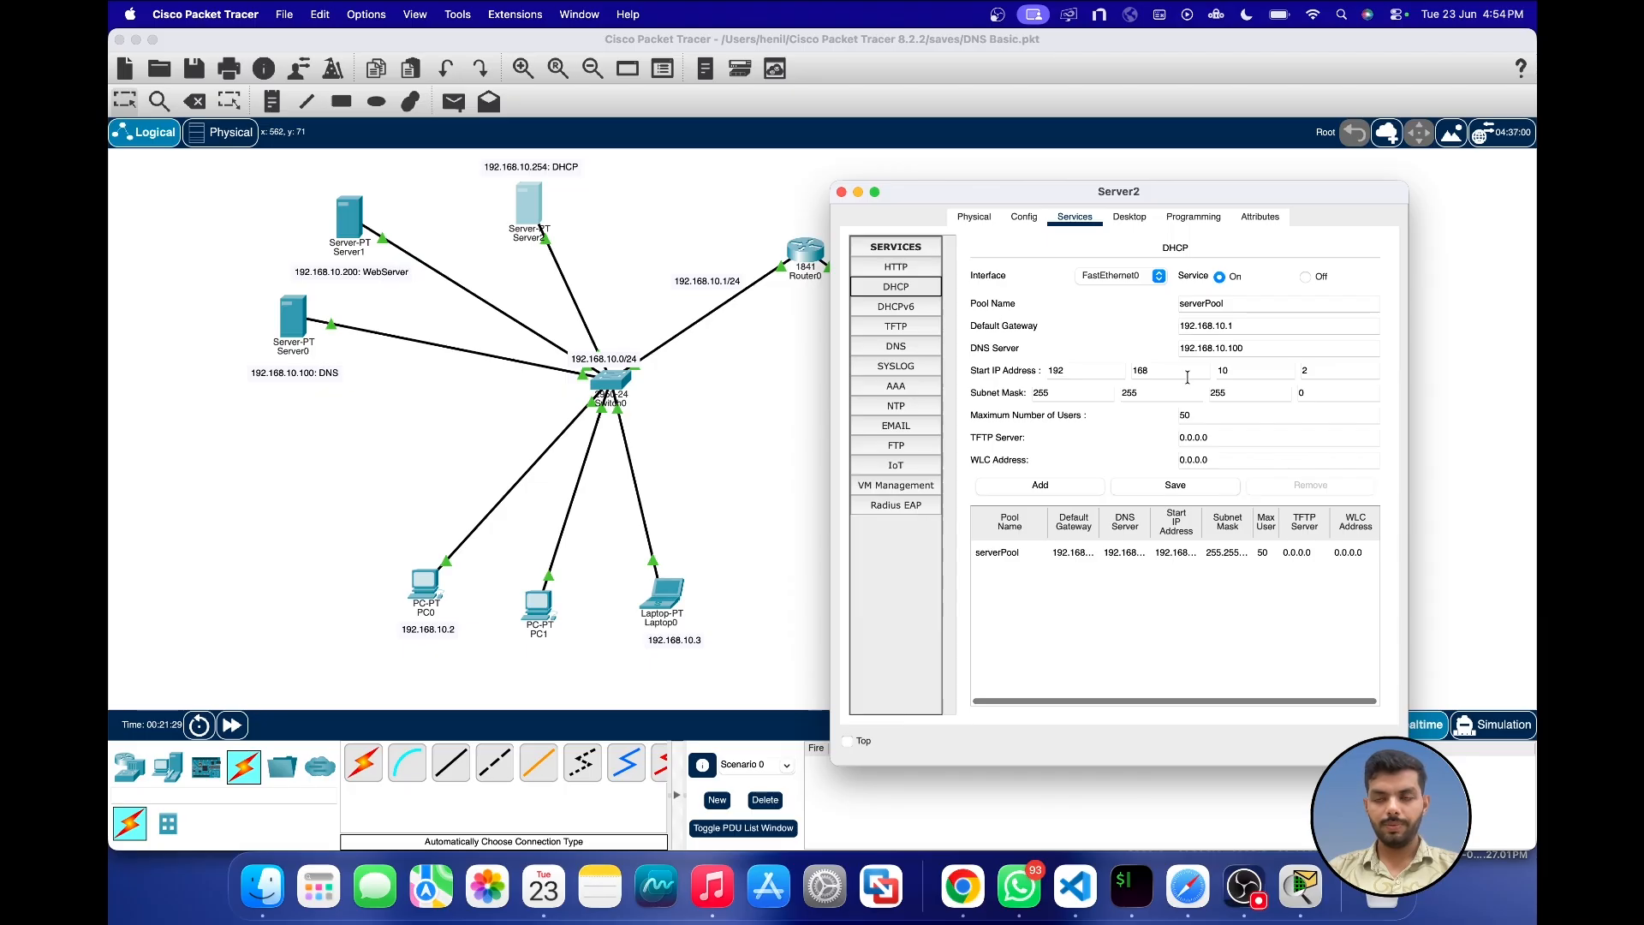
{"action": "double_click", "coordinate": [1209, 302]}
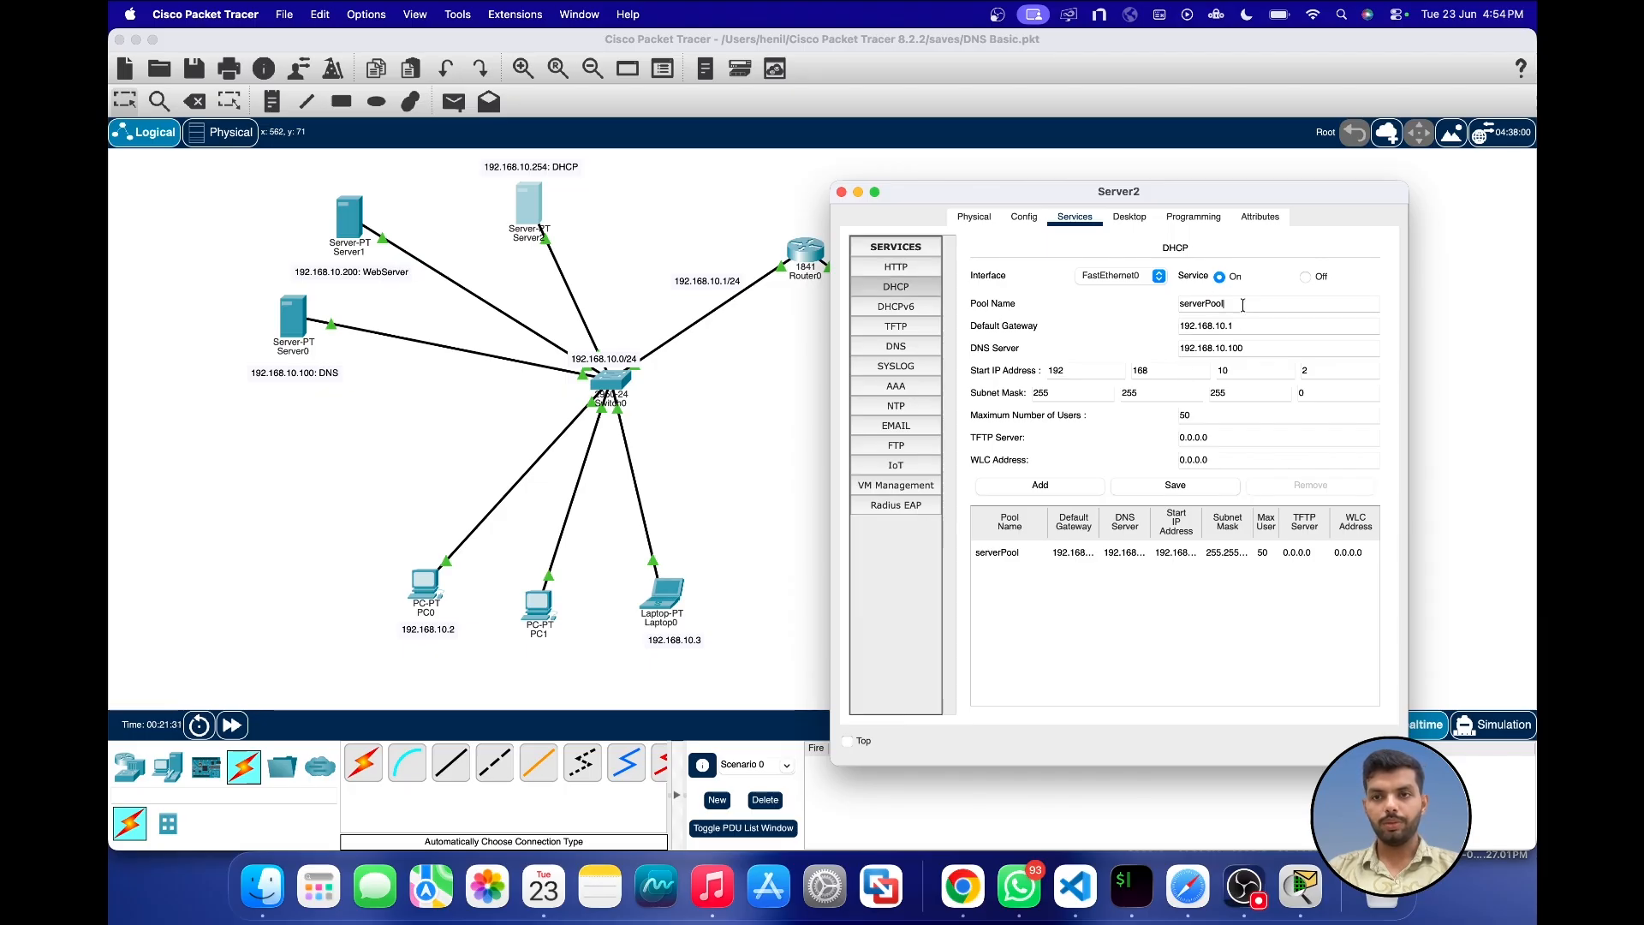
{"action": "type", "text": "net"}
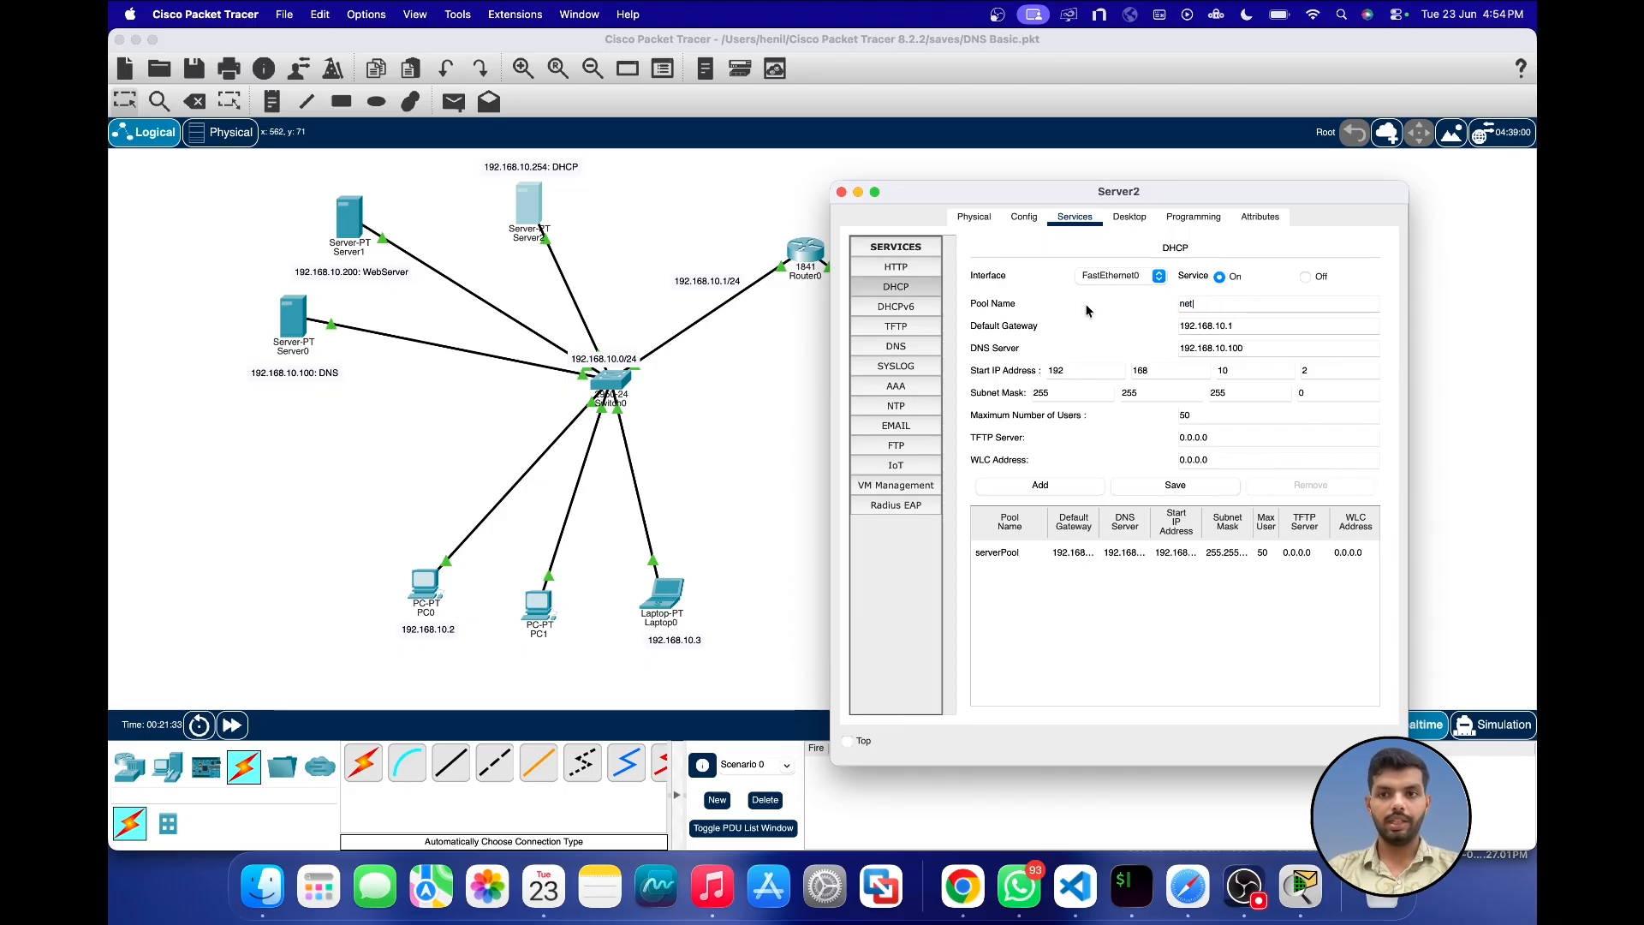
{"action": "type", "text": "work20"}
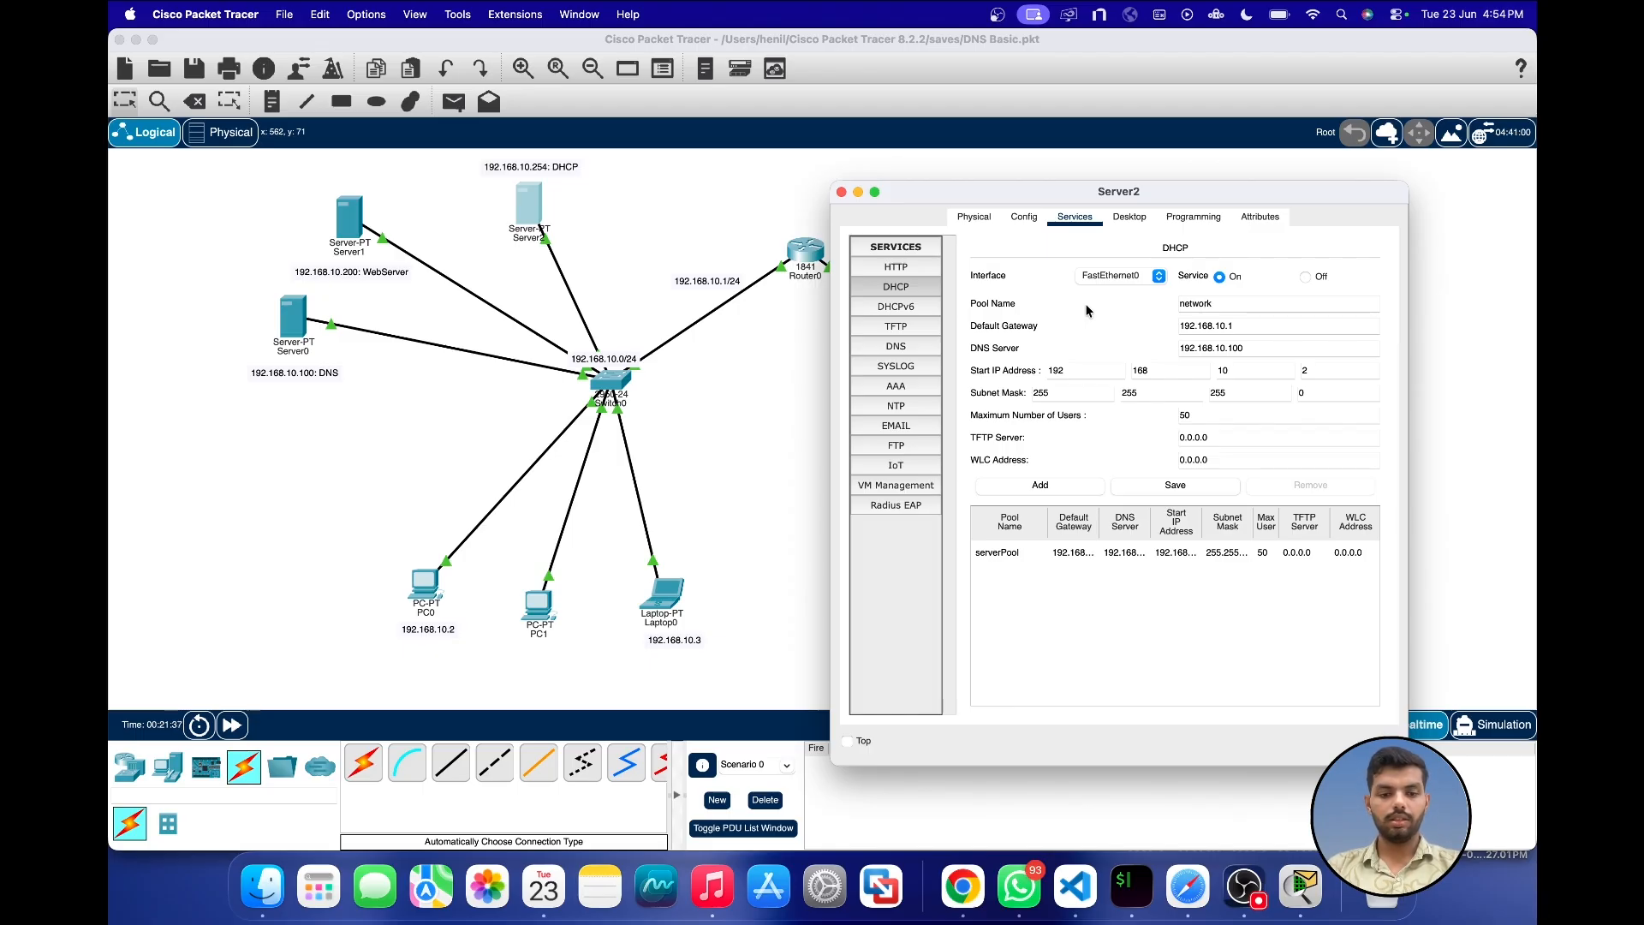
Step: Set the pool's default gateway to 192.168.20.1 and start IP address to 192.168.20.2, and add it as a new DHCP pool
{"action": "left_click", "coordinate": [1222, 326]}
{"action": "key", "text": "BackSpace"}
{"action": "type", "text": "2"}
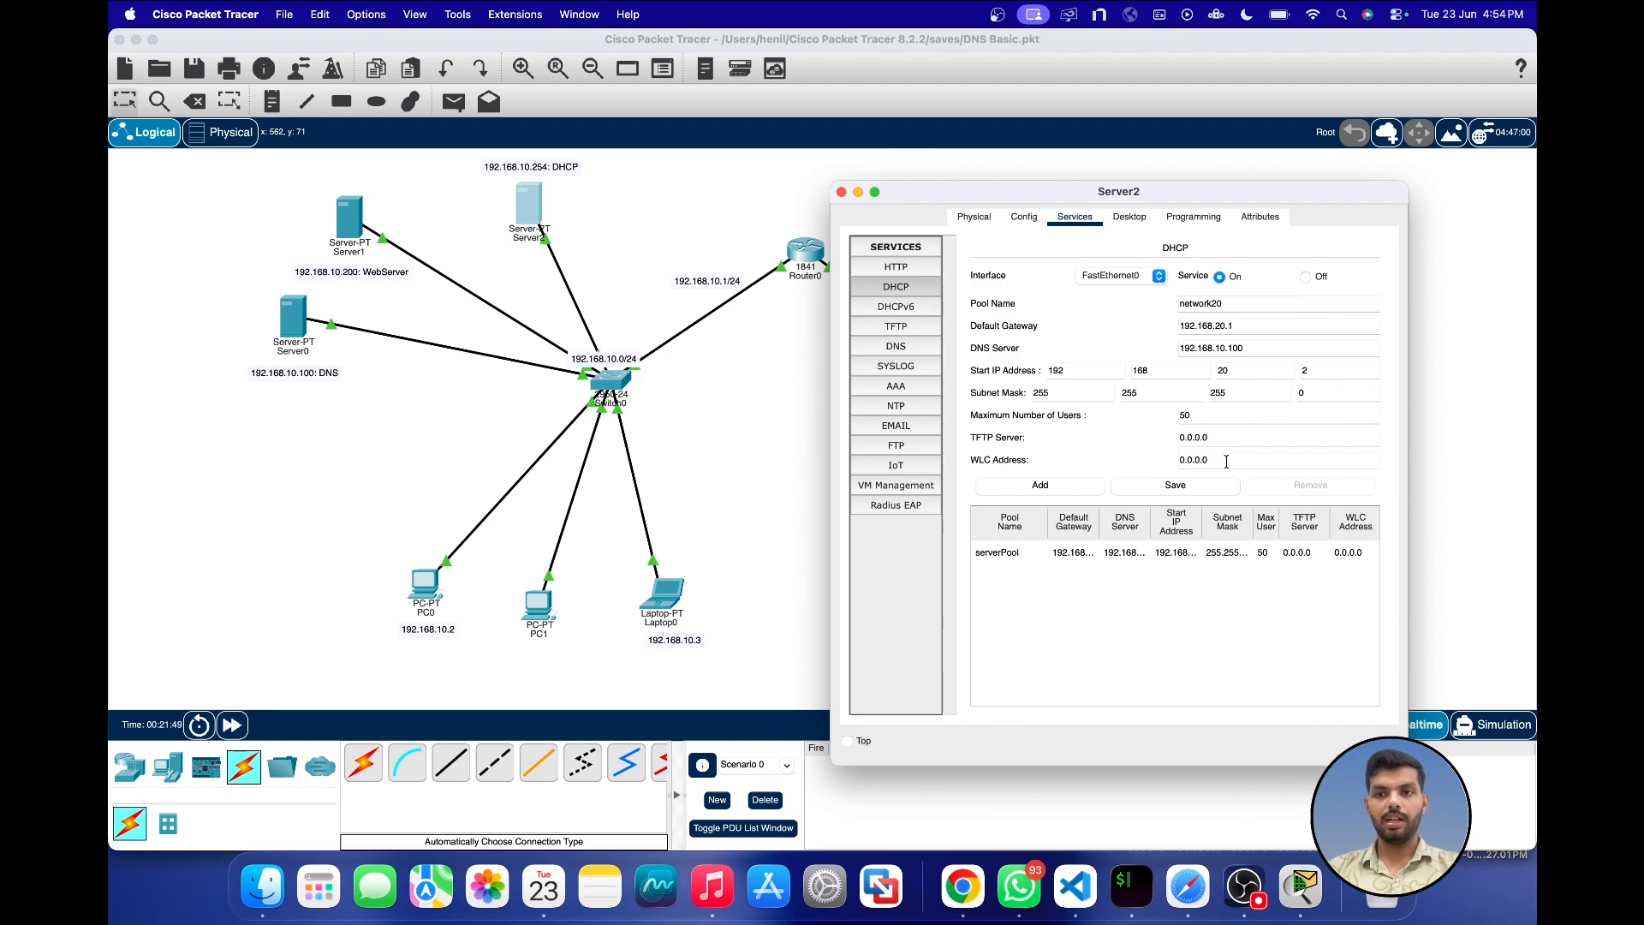
{"action": "left_click", "coordinate": [1065, 486]}
{"action": "left_click", "coordinate": [1180, 554]}
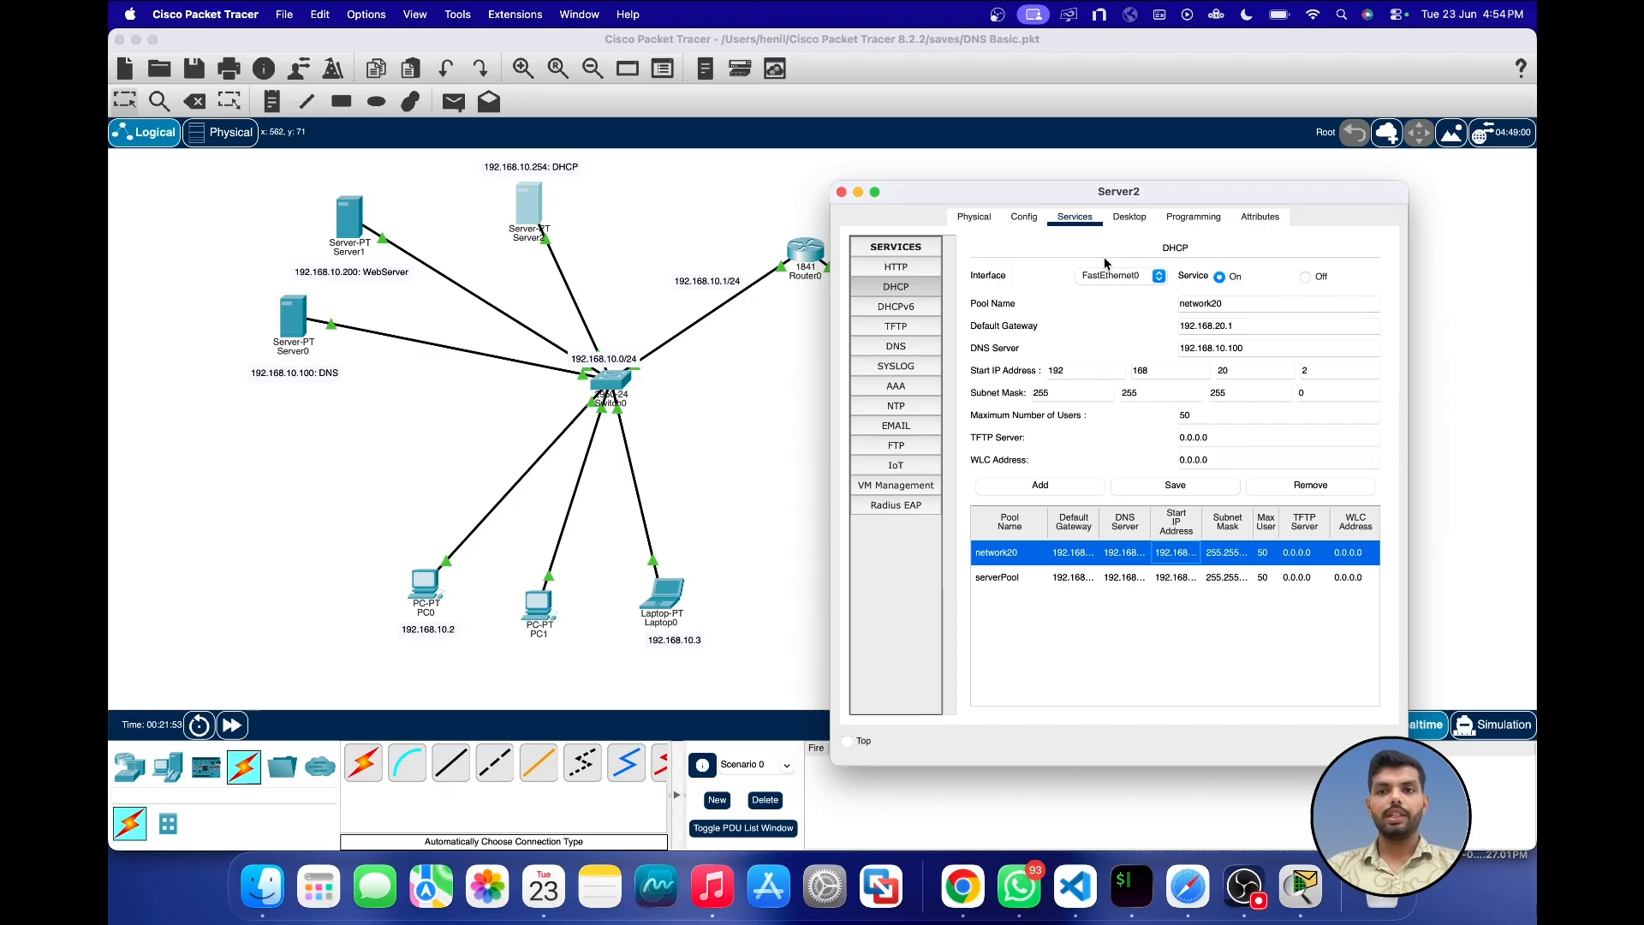
{"action": "left_click", "coordinate": [840, 192]}
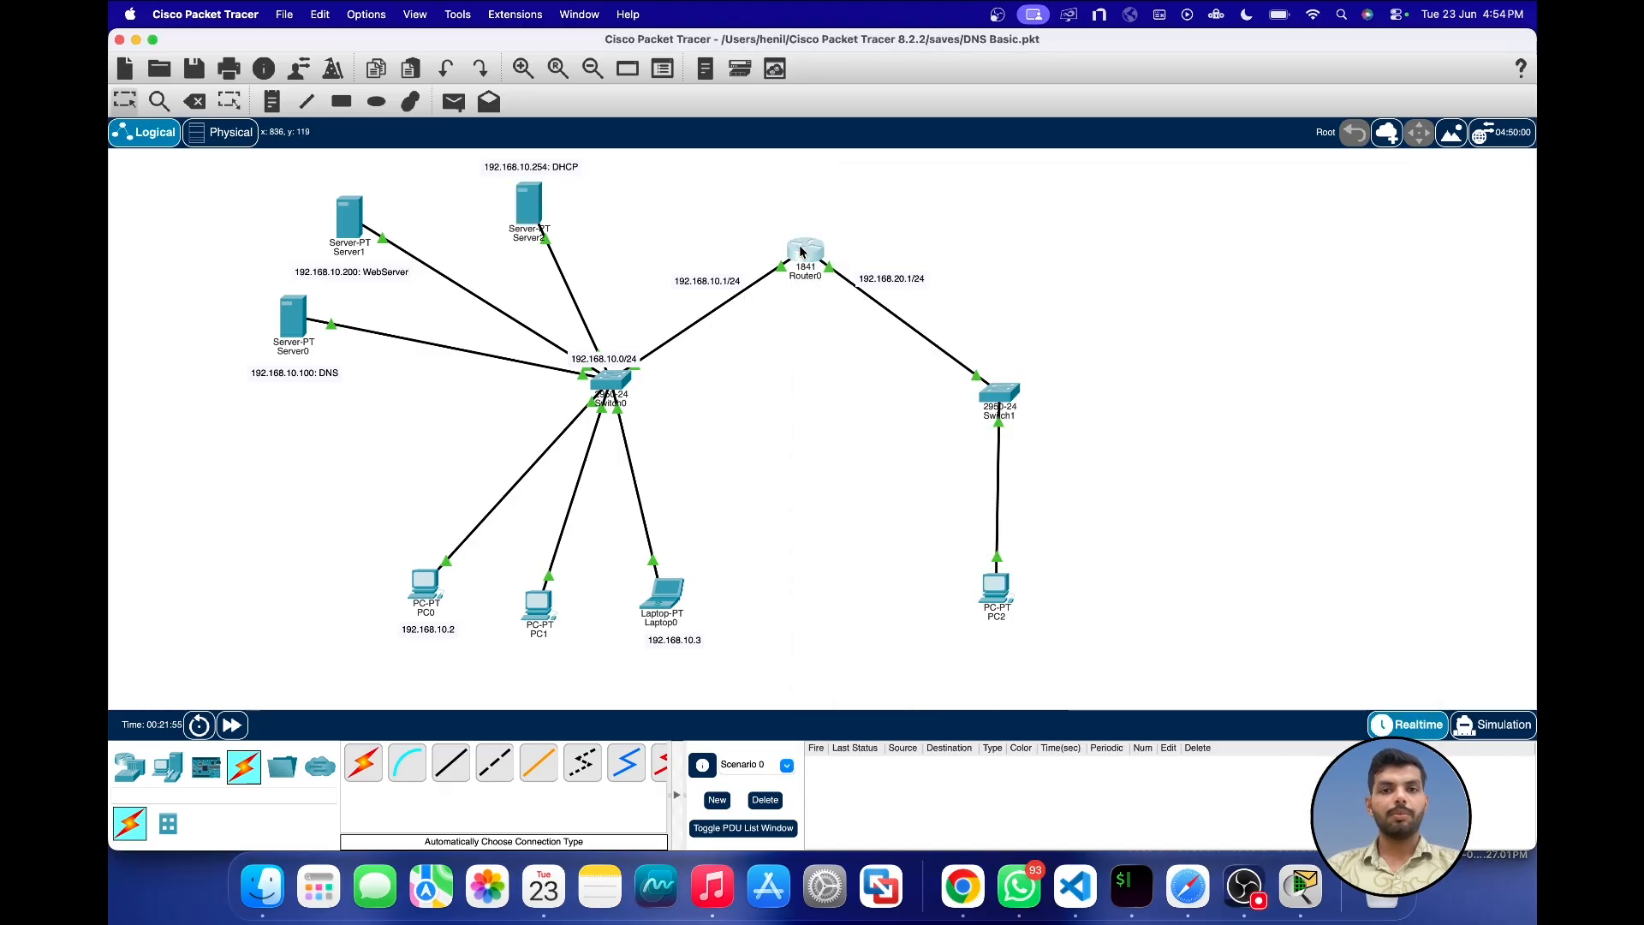
Step: Move Router0 slightly up and PC2 slightly to the right
{"action": "left_click_drag", "start_coordinate": [801, 249], "coordinate": [800, 238]}
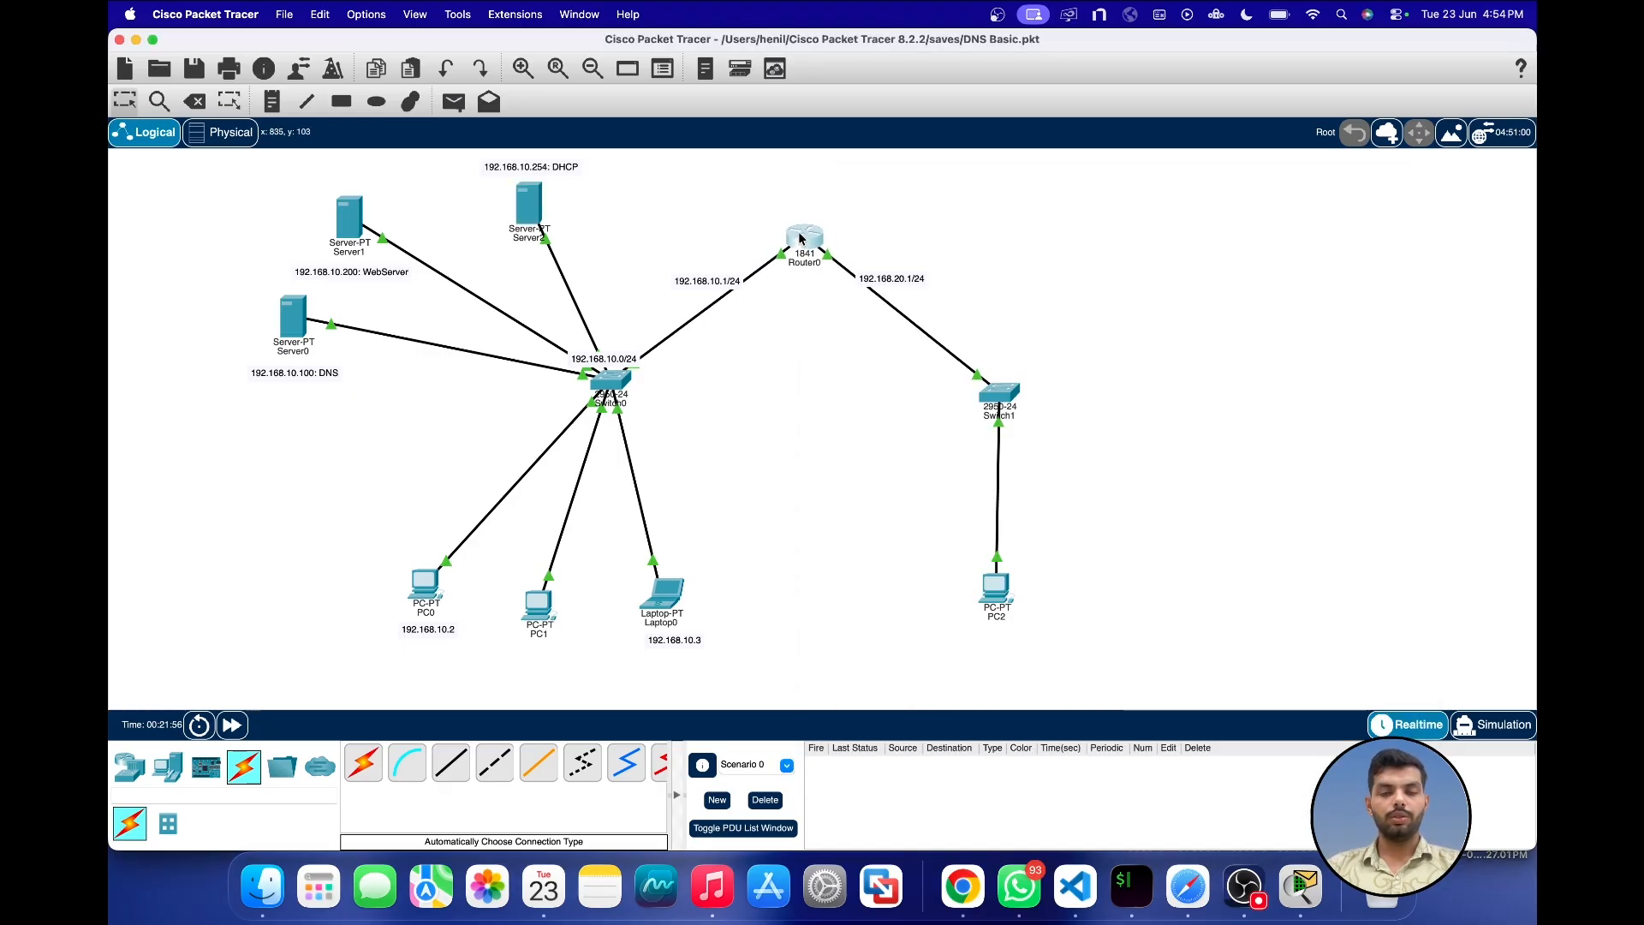
{"action": "left_click_drag", "start_coordinate": [989, 589], "coordinate": [1006, 590]}
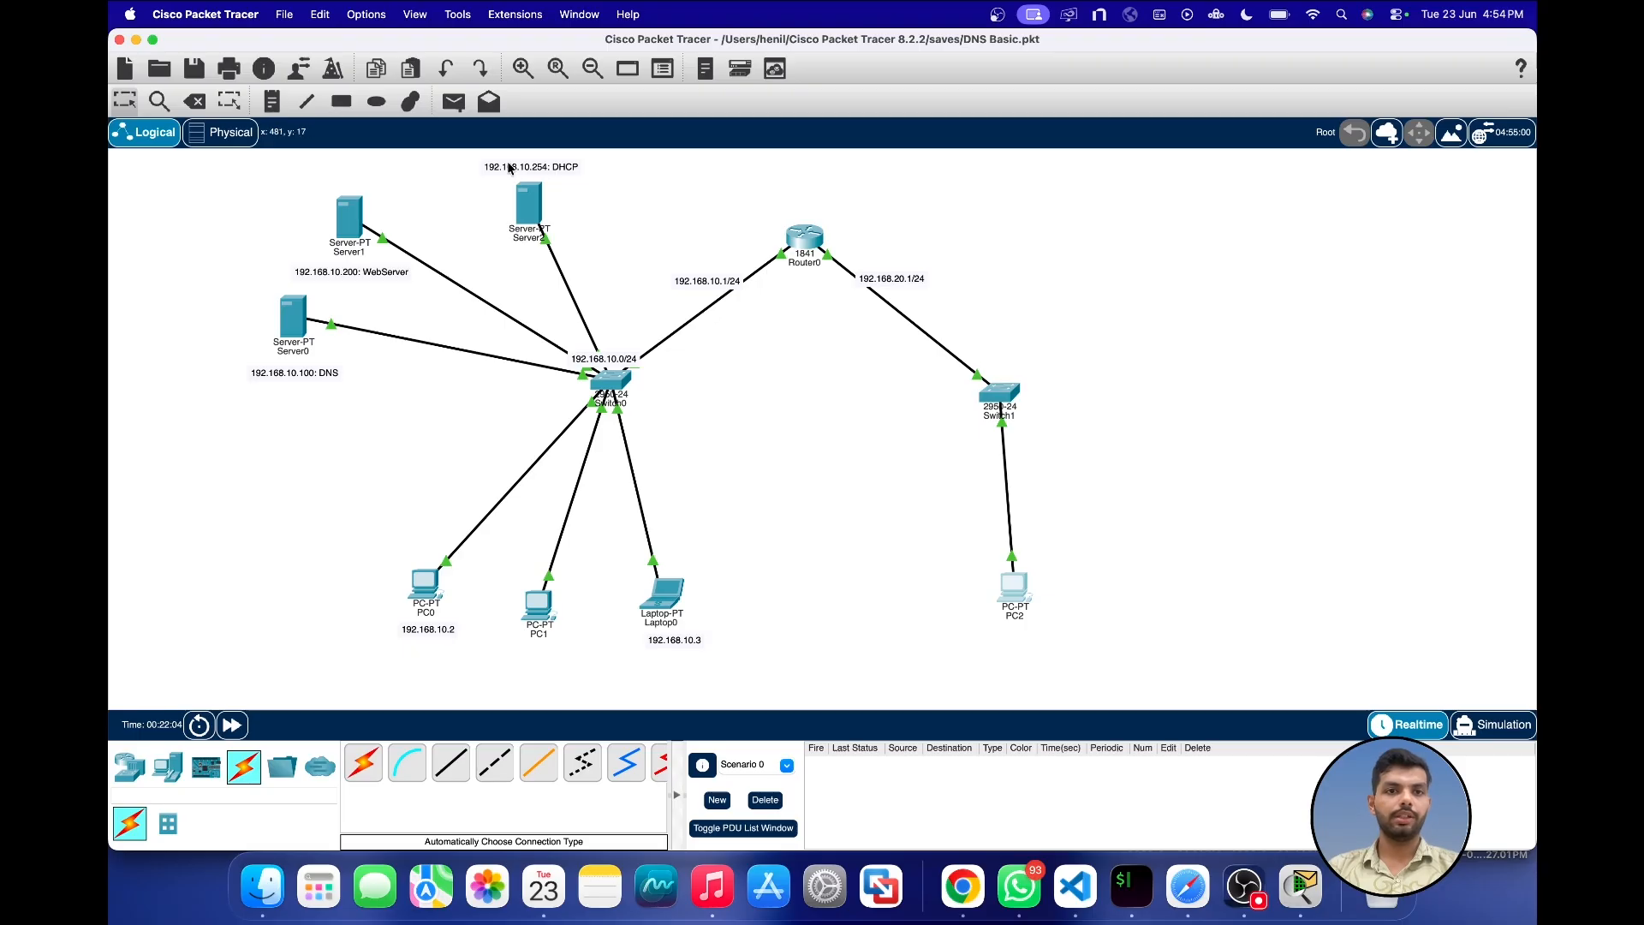
Step: Open Router0's command line, exit the current interface mode, and enter configuration for interface fa0/1
{"action": "left_click", "coordinate": [805, 240]}
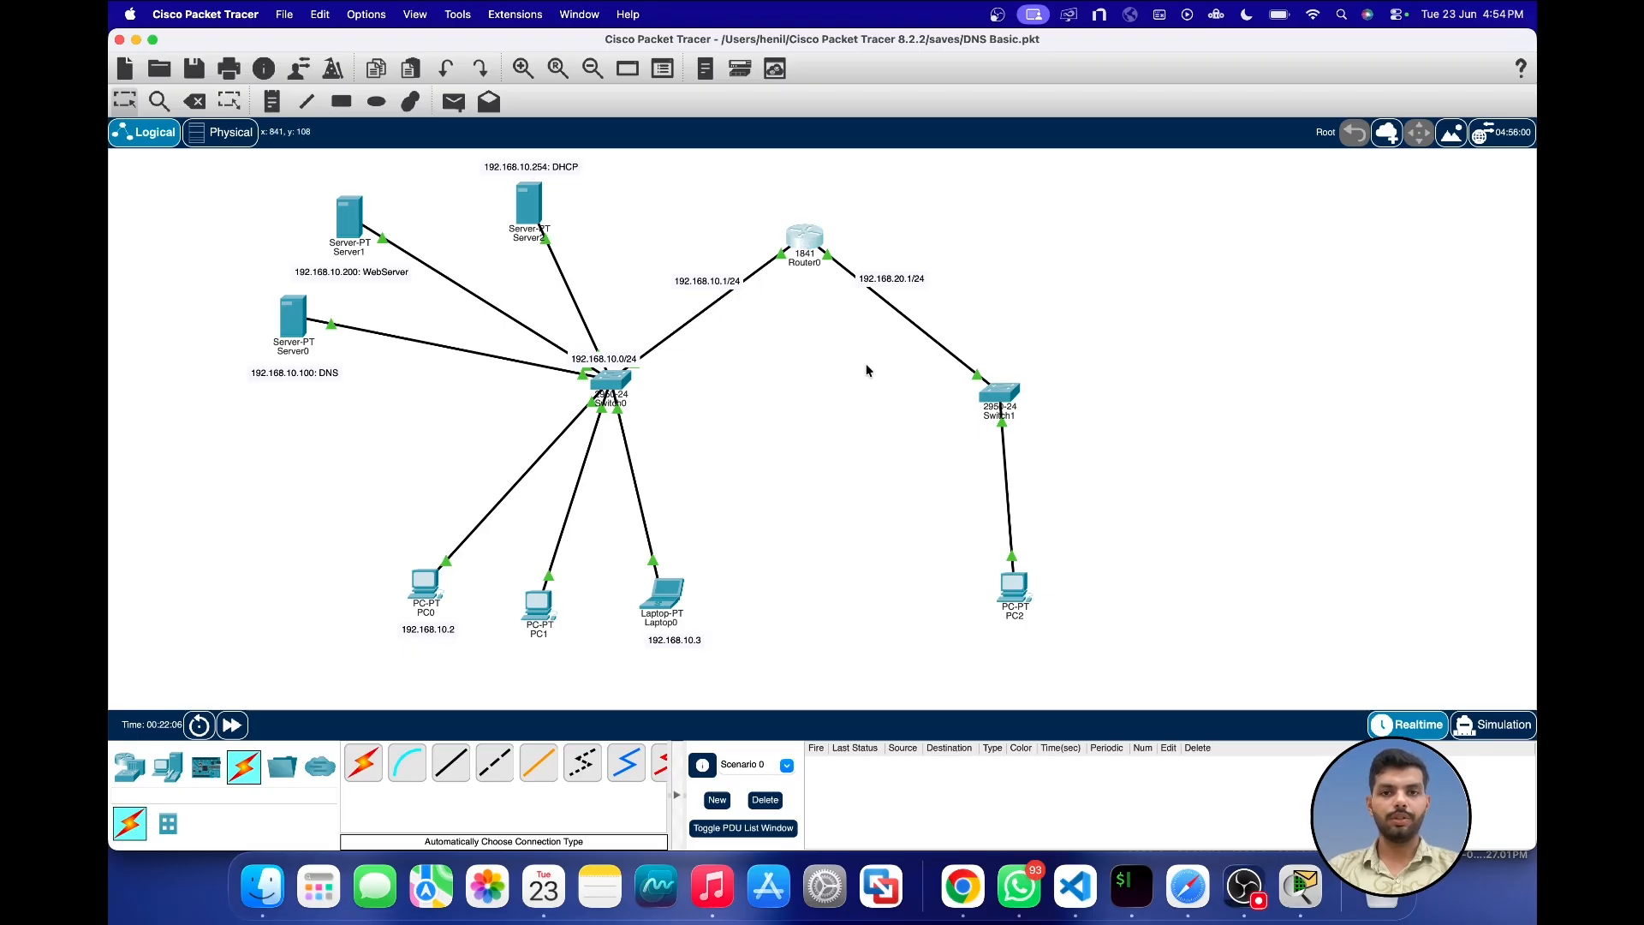
{"action": "left_click", "coordinate": [893, 226]}
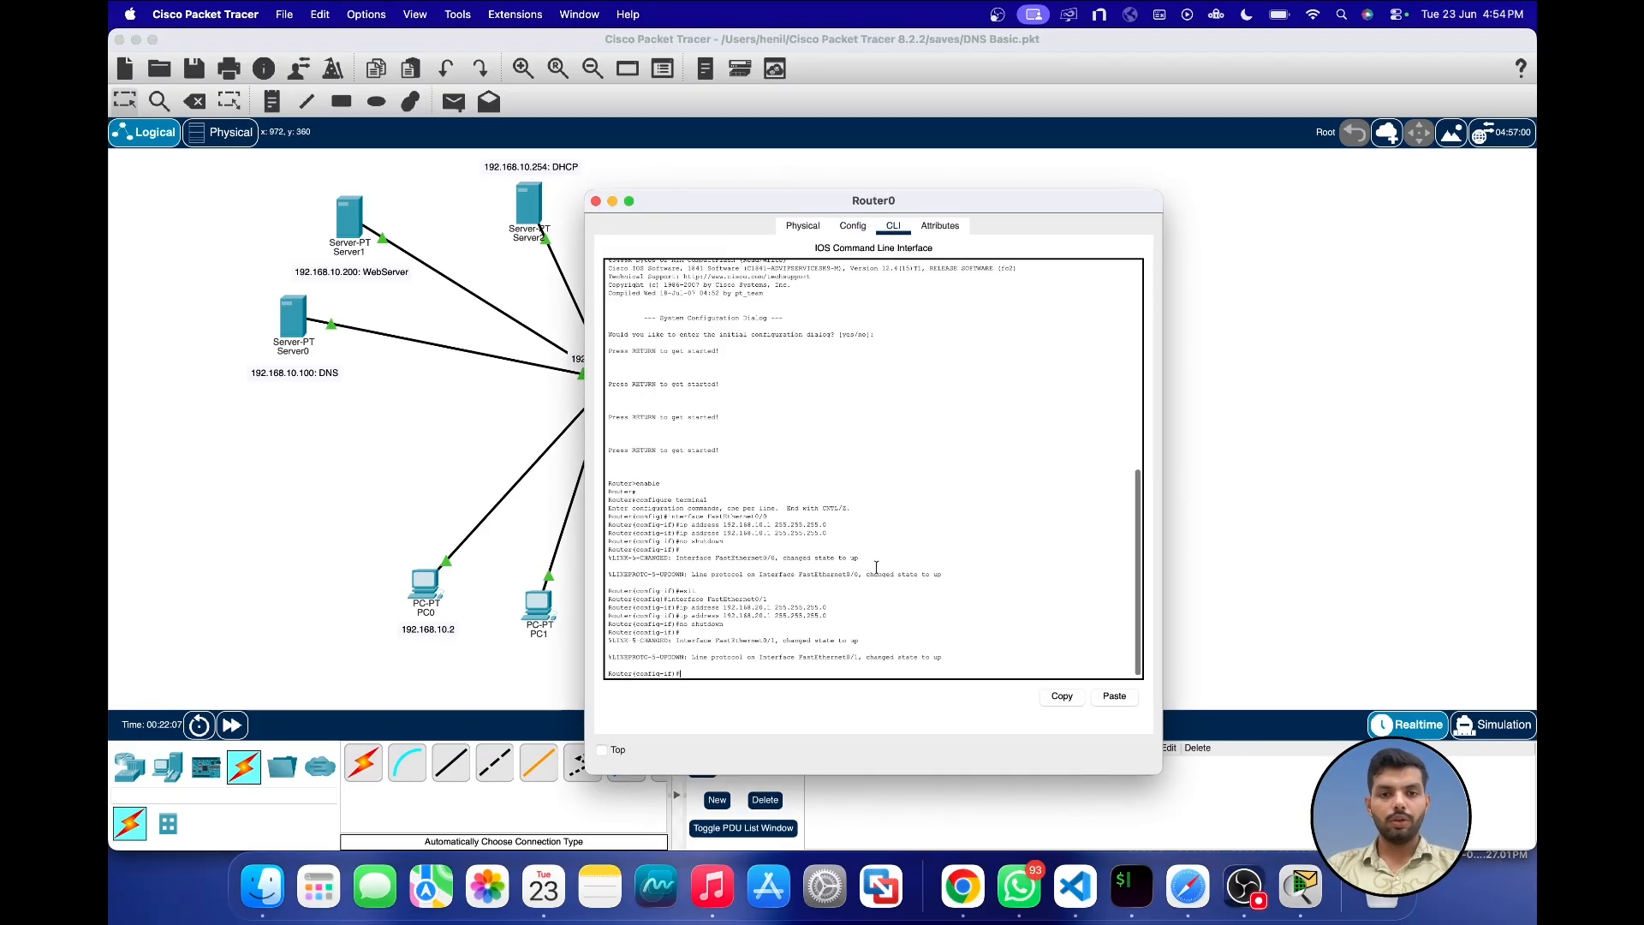
{"action": "key", "text": "Return"}
{"action": "key", "text": "Return"}
{"action": "key", "text": "Return"}
{"action": "type", "text": "exit"}
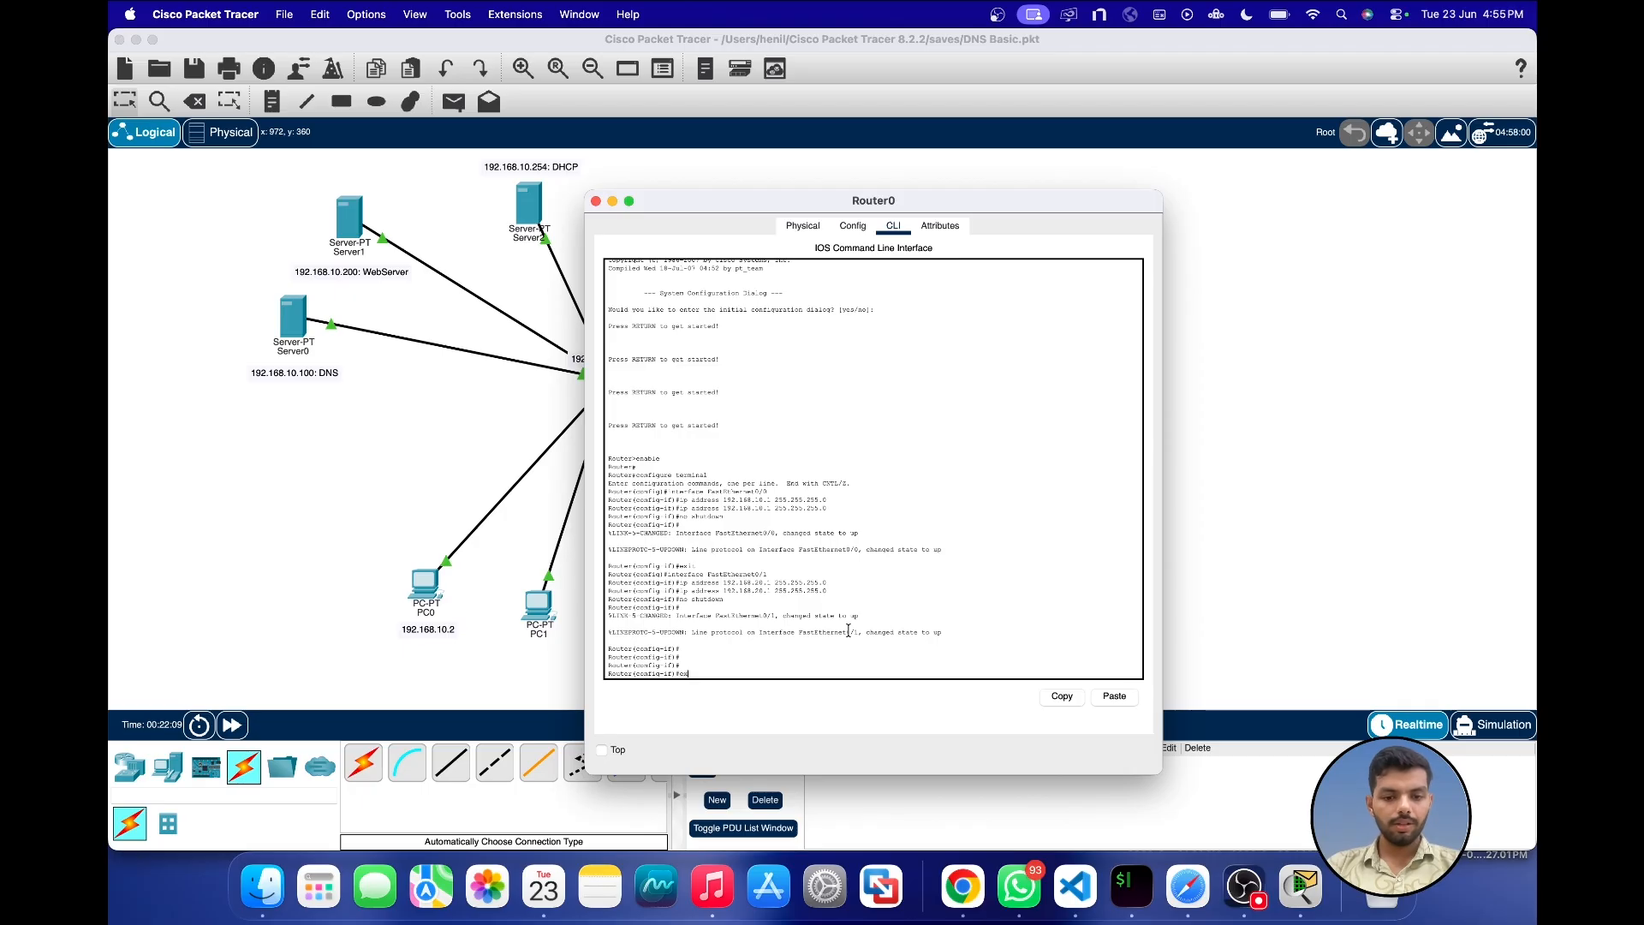
{"action": "key", "text": "Return"}
{"action": "key", "text": "Return"}
{"action": "key", "text": "Return"}
{"action": "type", "text": "interface fa"}
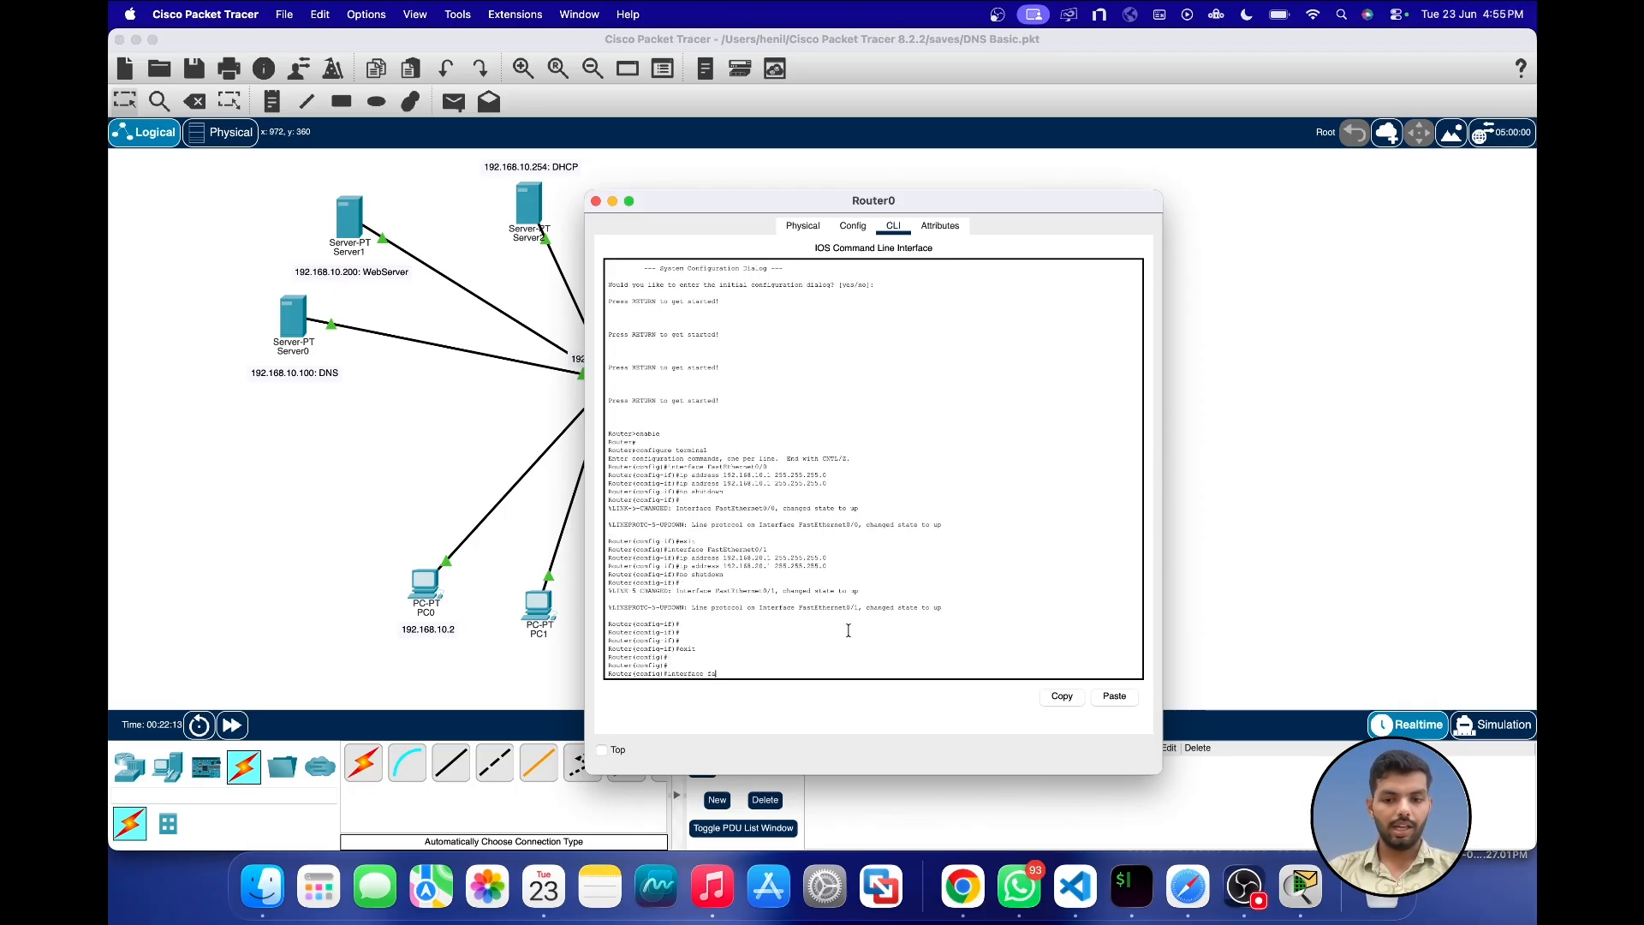
{"action": "type", "text": "1/0"}
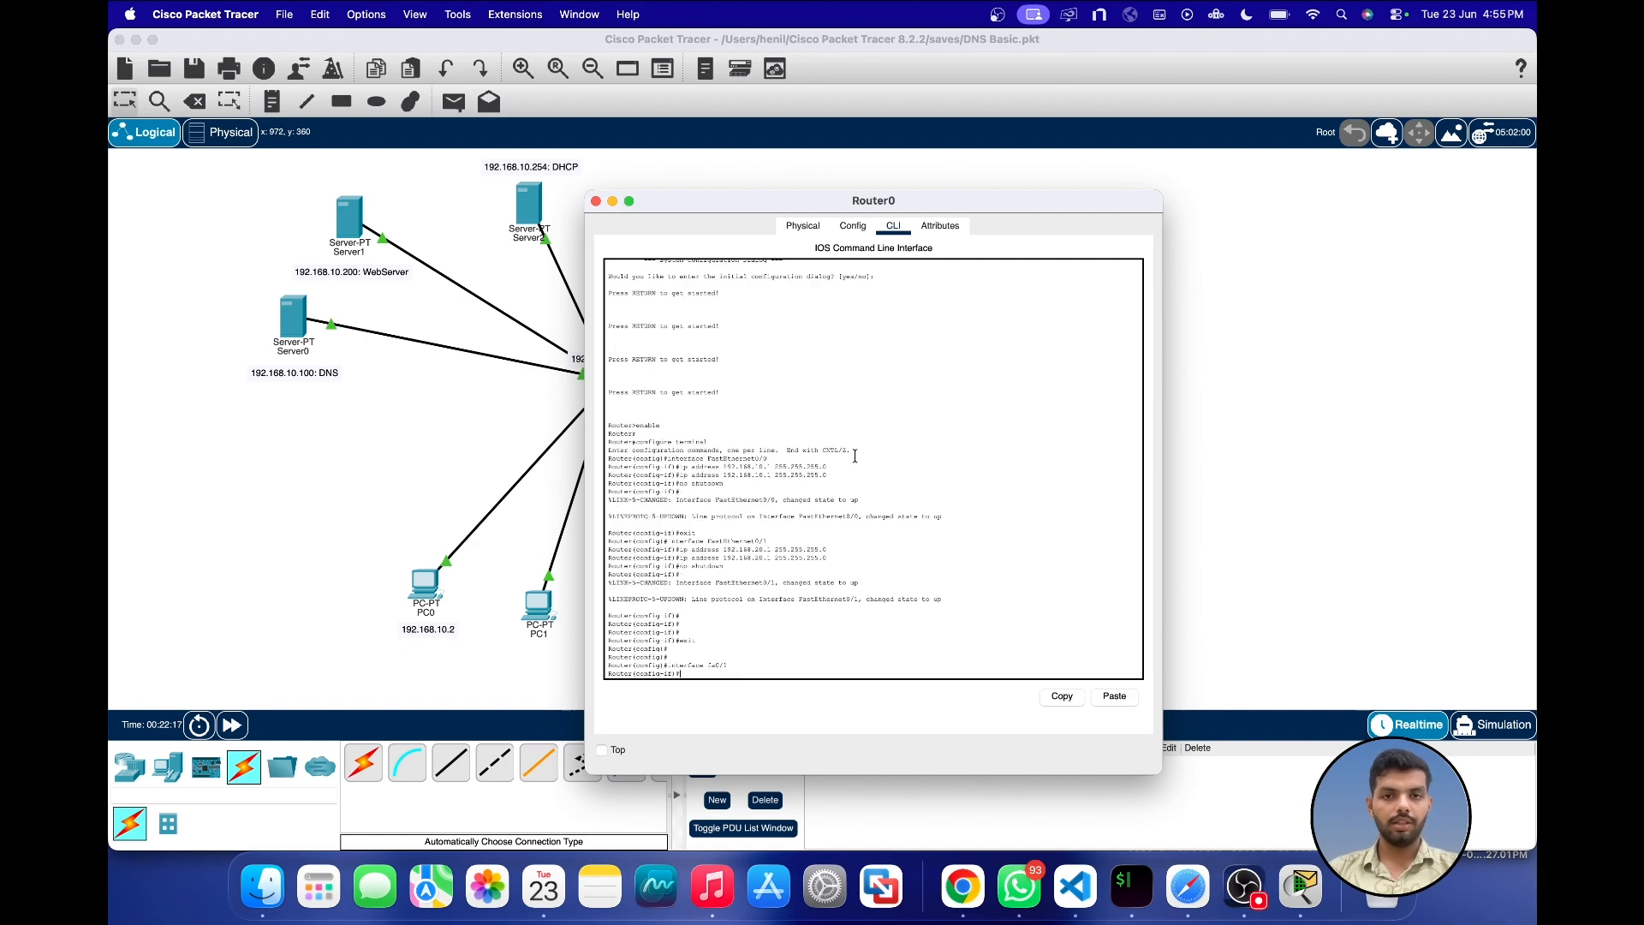
Step: Set the interface's IP helper address to 192.168.10.254, exit interface configuration, and close Router0's window
{"action": "left_click_drag", "start_coordinate": [794, 205], "coordinate": [858, 538]}
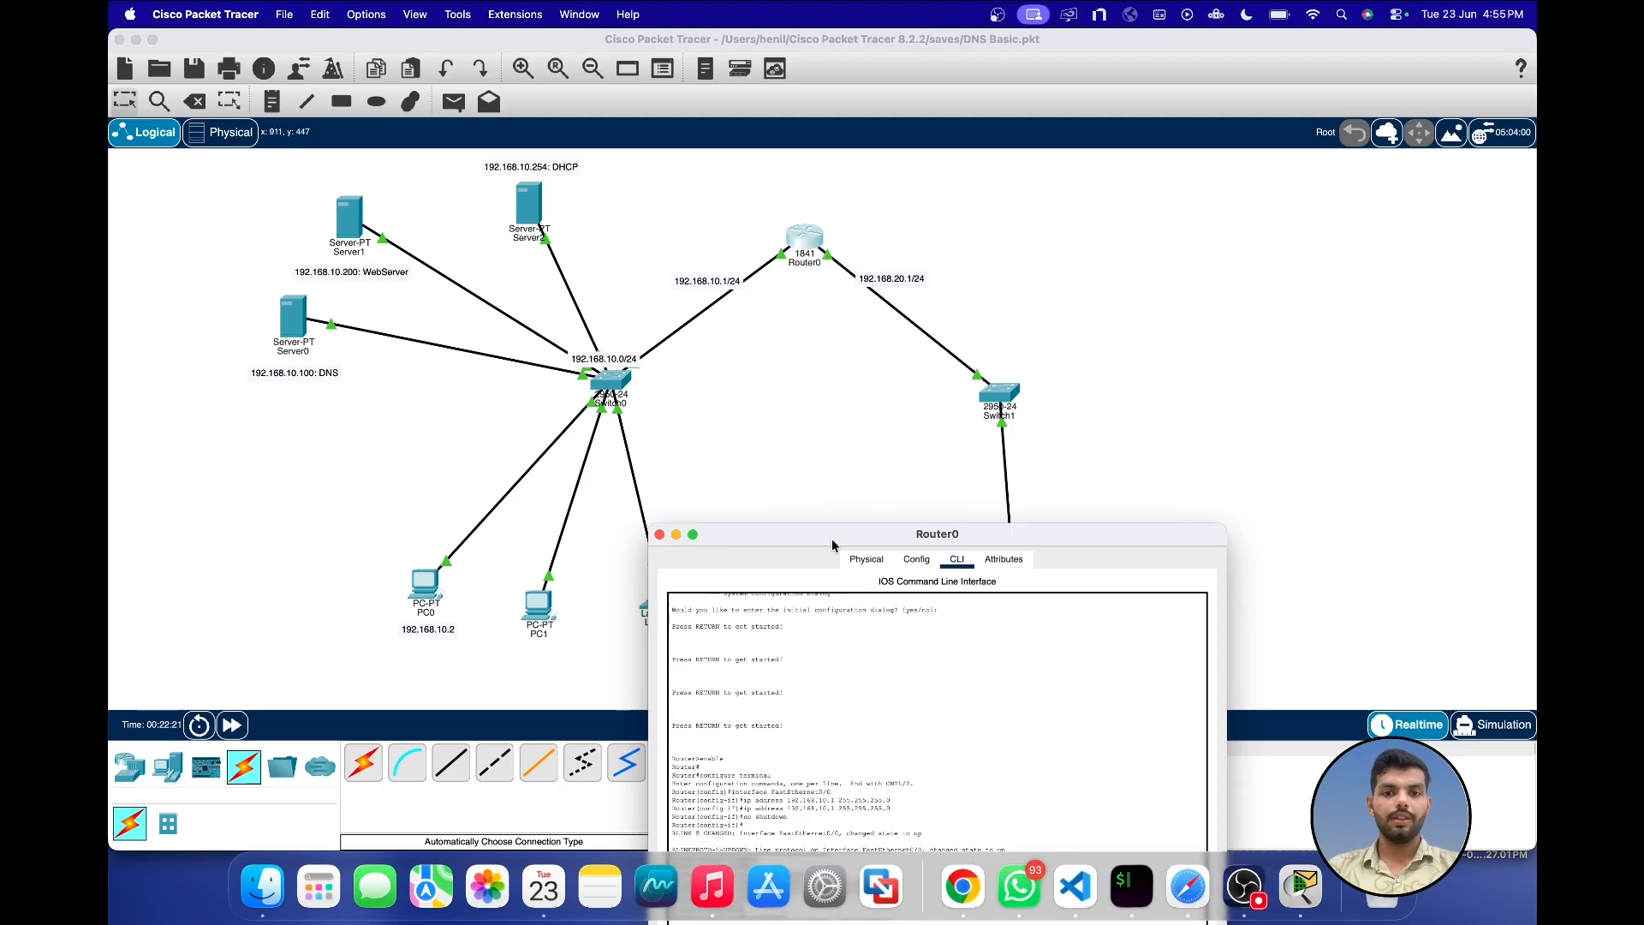
{"action": "left_click_drag", "start_coordinate": [831, 538], "coordinate": [959, 214]}
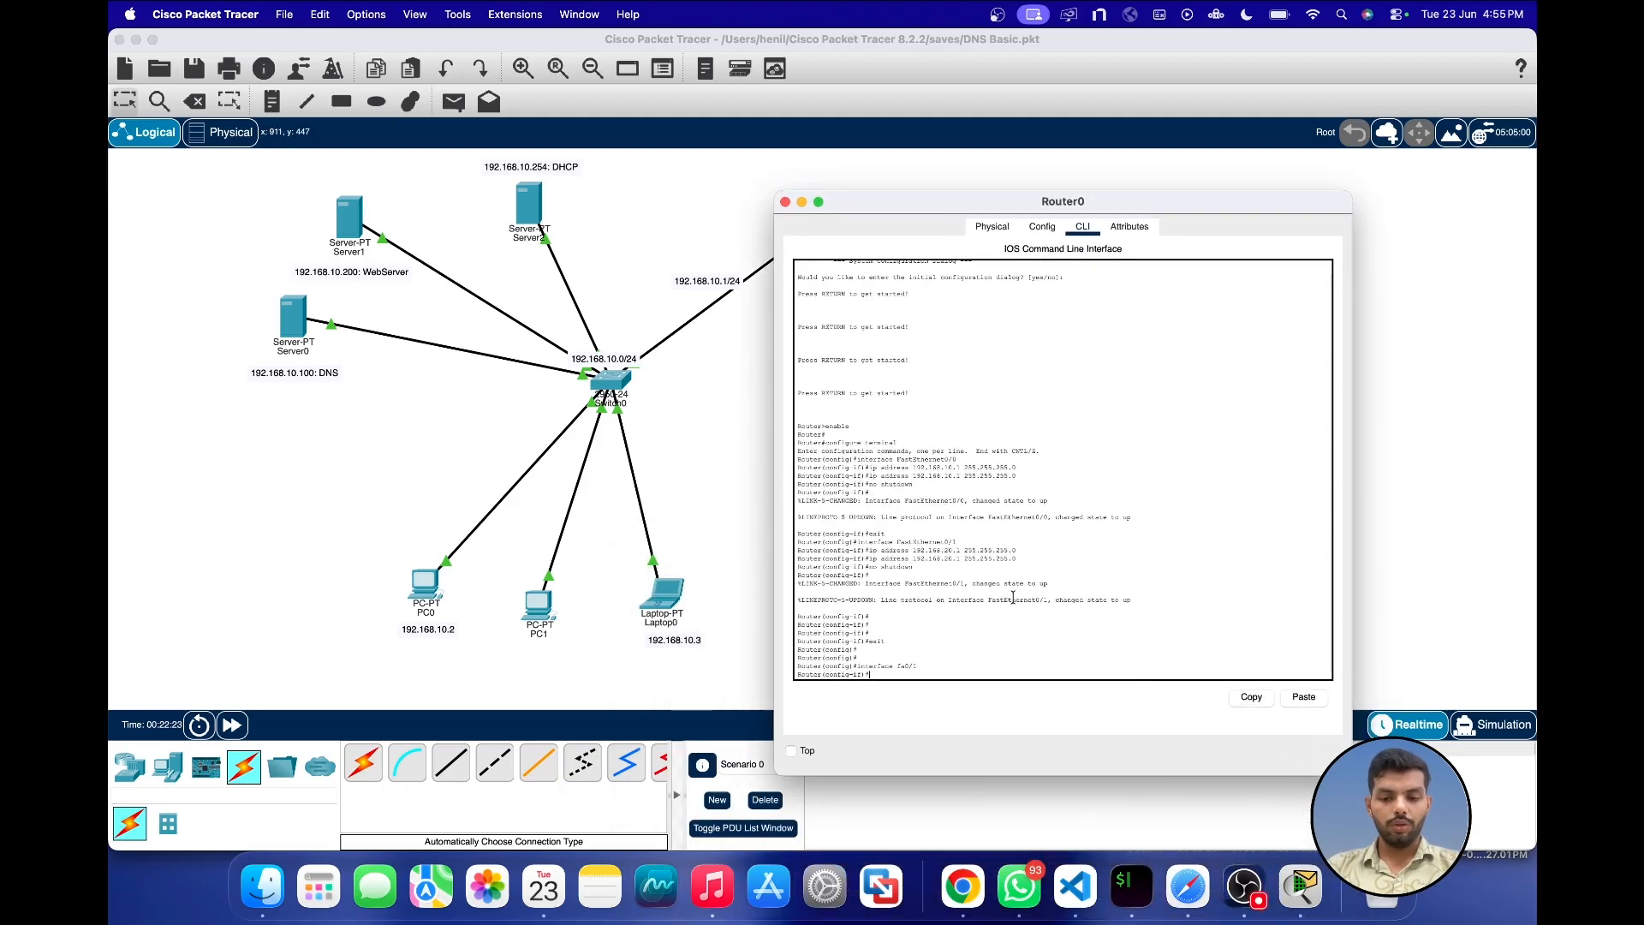
{"action": "type", "text": "help"}
{"action": "key", "text": "Tab"}
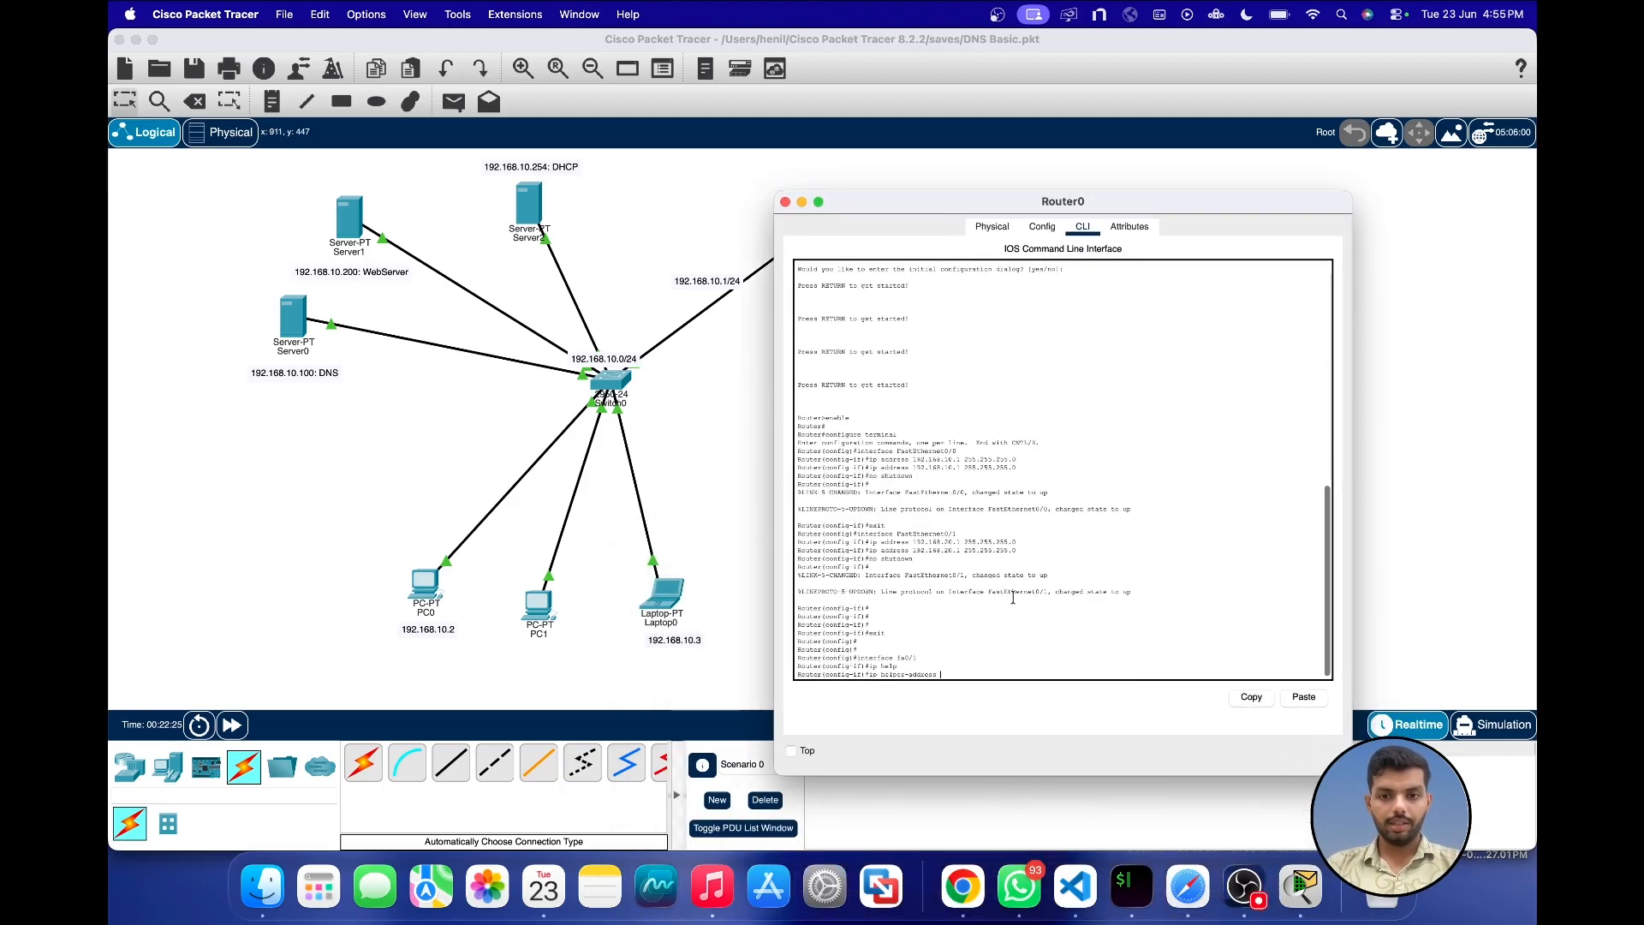
{"action": "type", "text": "1"}
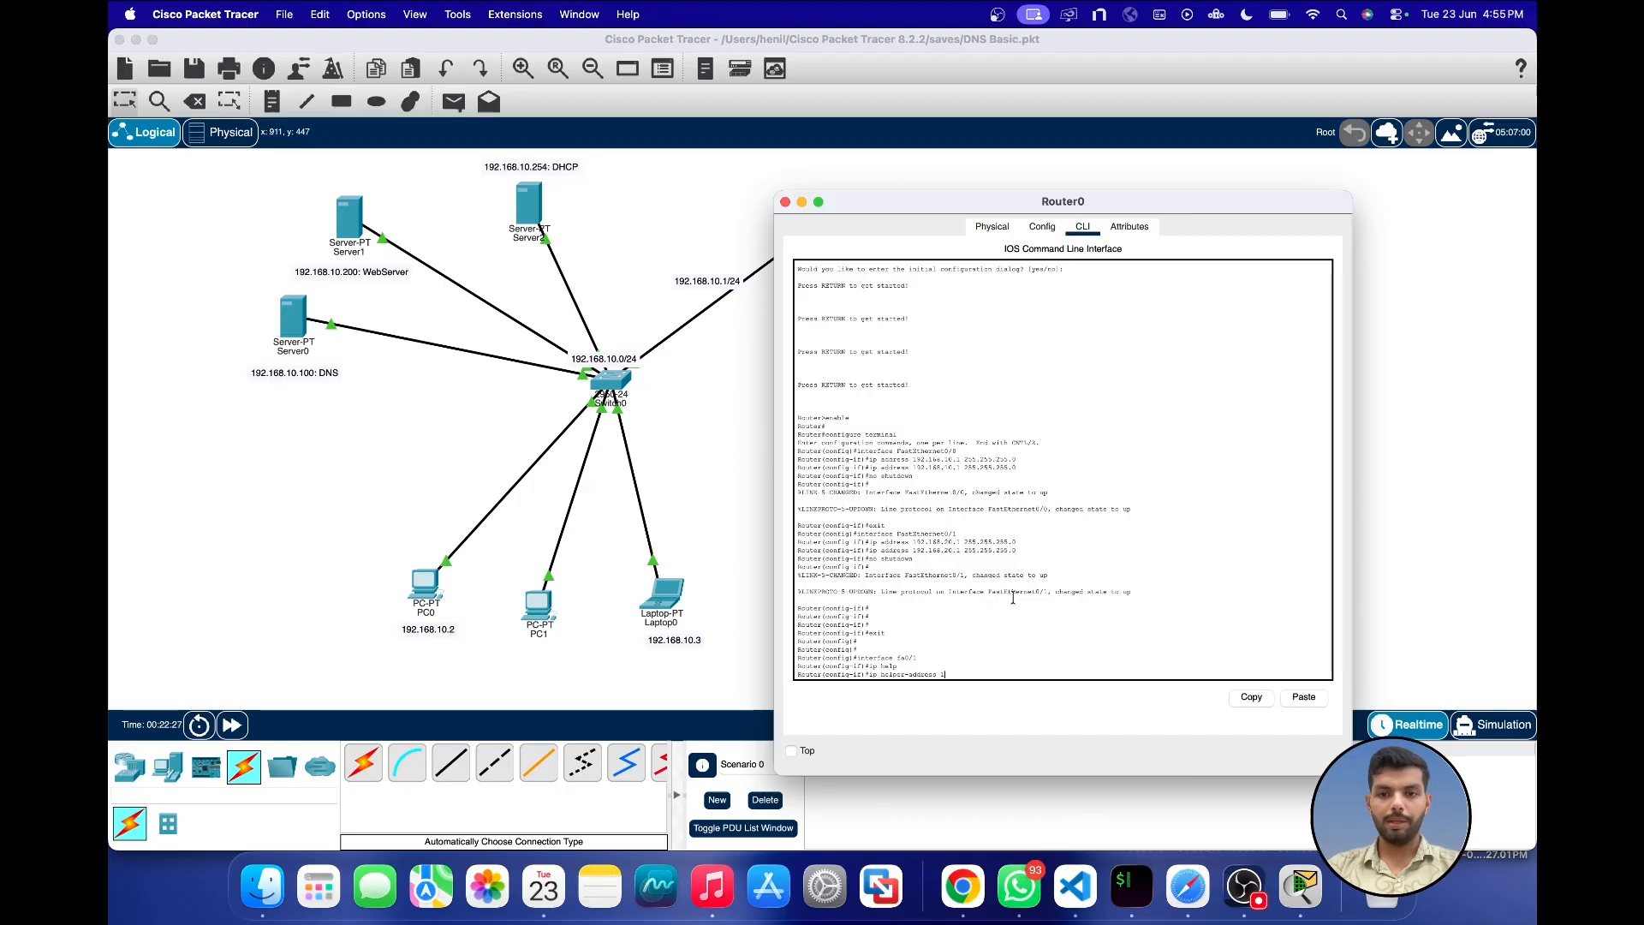
{"action": "type", "text": "92.1"}
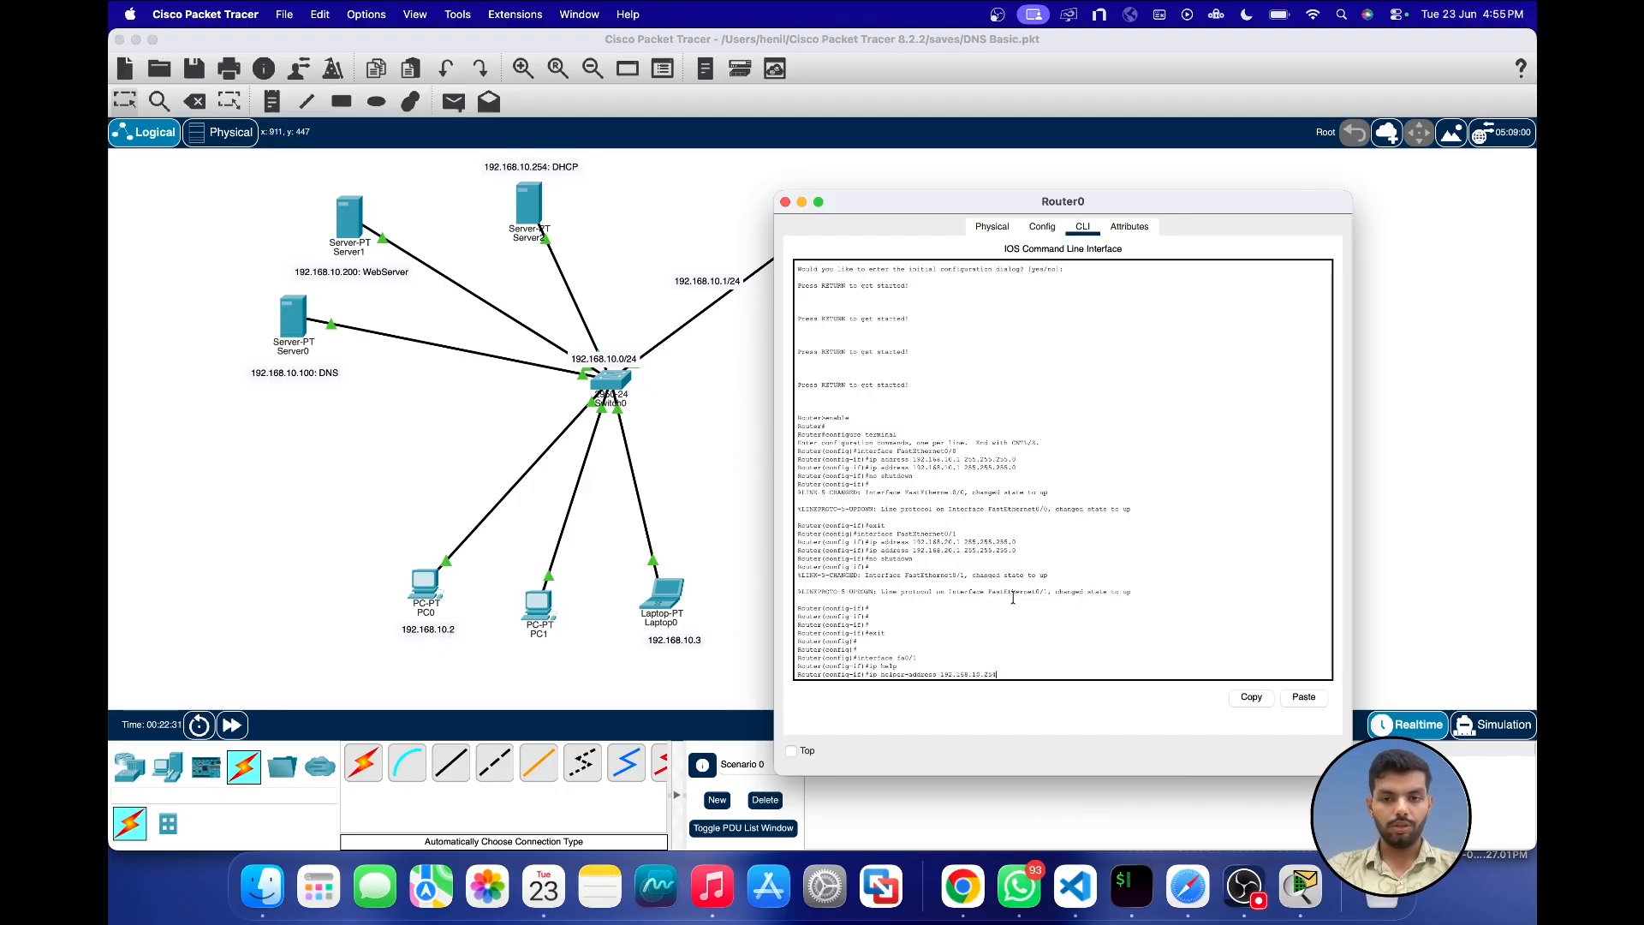
{"action": "type", "text": "68.10.254"}
{"action": "key", "text": "Return"}
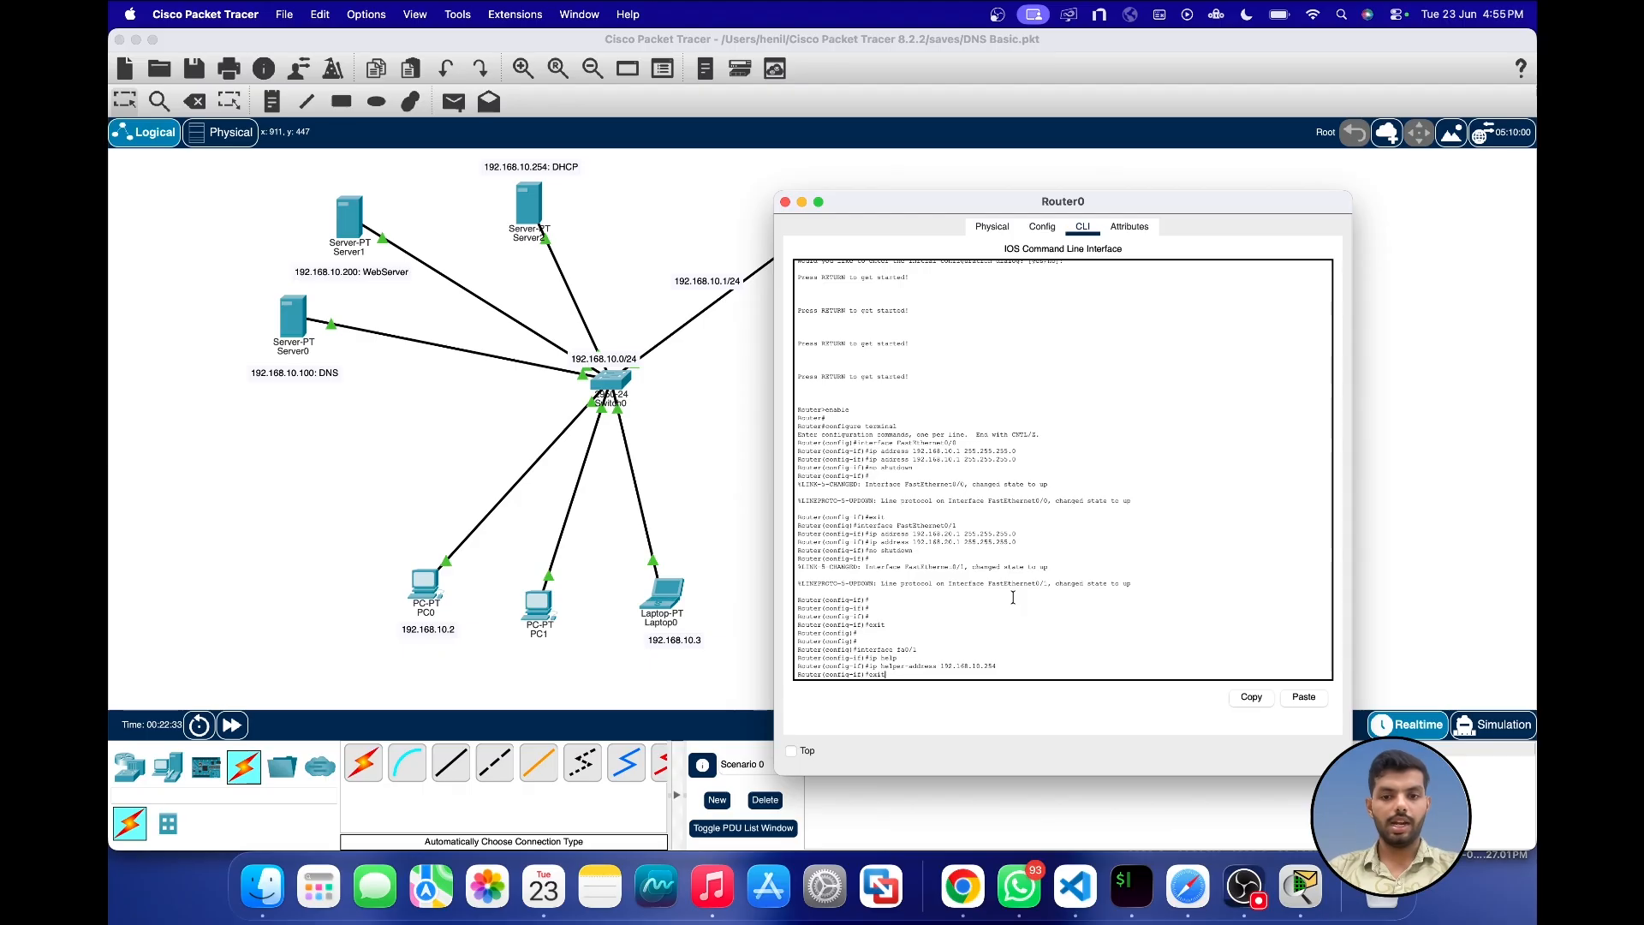
{"action": "type", "text": "exit"}
{"action": "key", "text": "Return"}
{"action": "key", "text": "Return"}
{"action": "key", "text": "Return"}
{"action": "key", "text": "Return"}
{"action": "key", "text": "Return"}
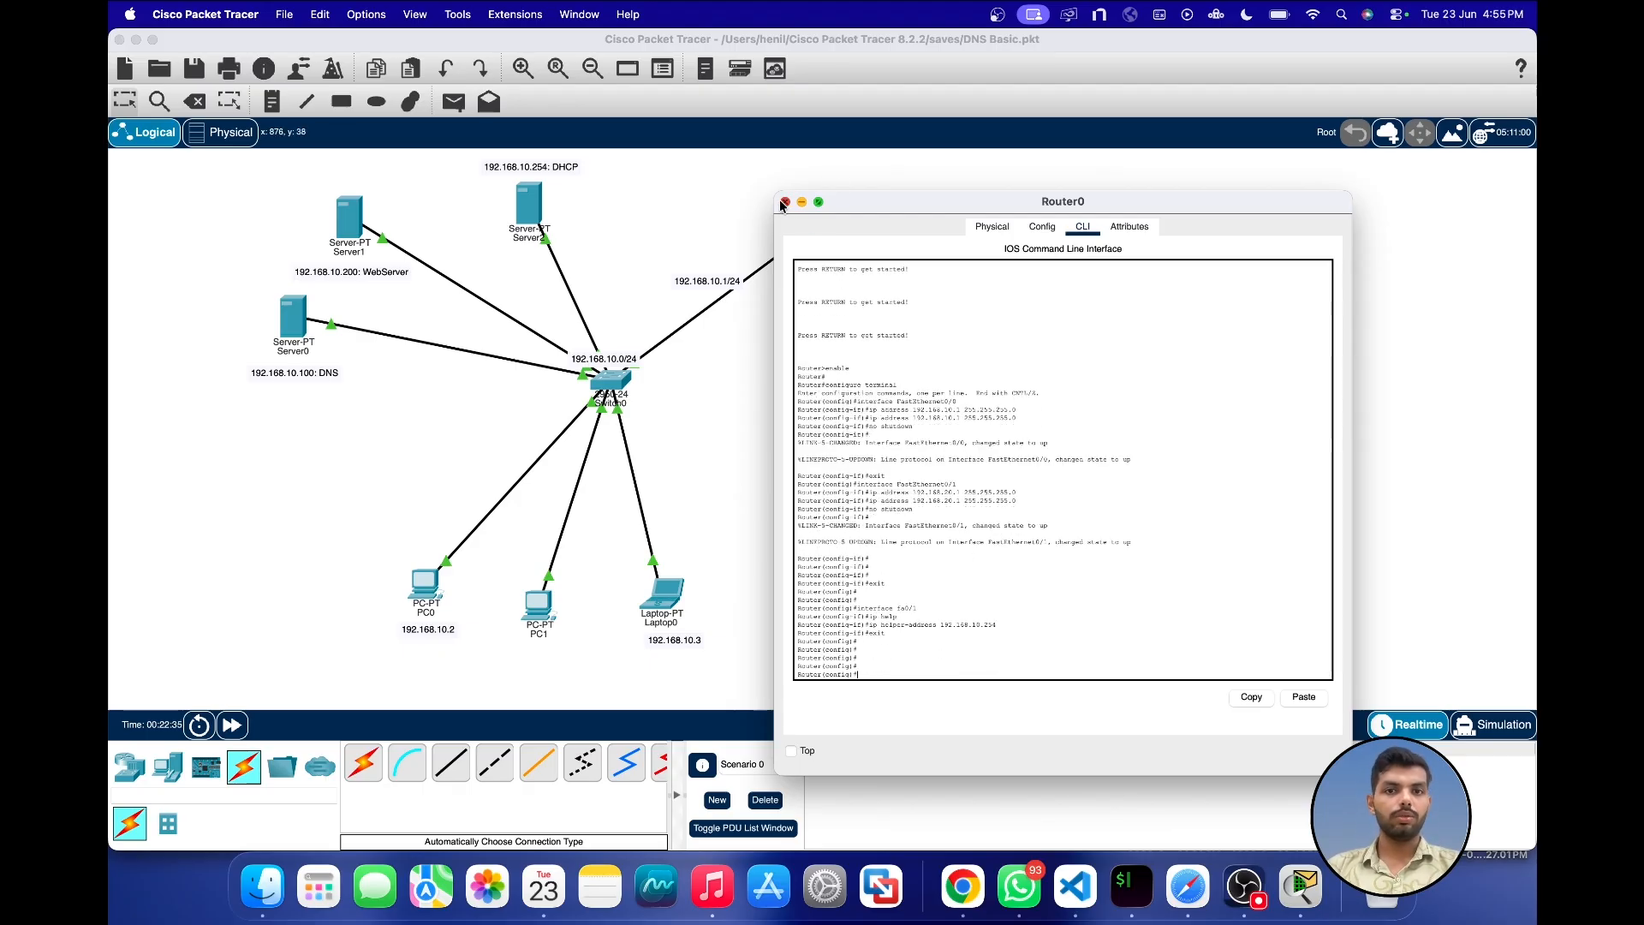
{"action": "left_click", "coordinate": [784, 202]}
Step: Add a new PC beside PC2 and connect it to Switch1 with an automatically chosen connection
{"action": "left_click", "coordinate": [167, 767]}
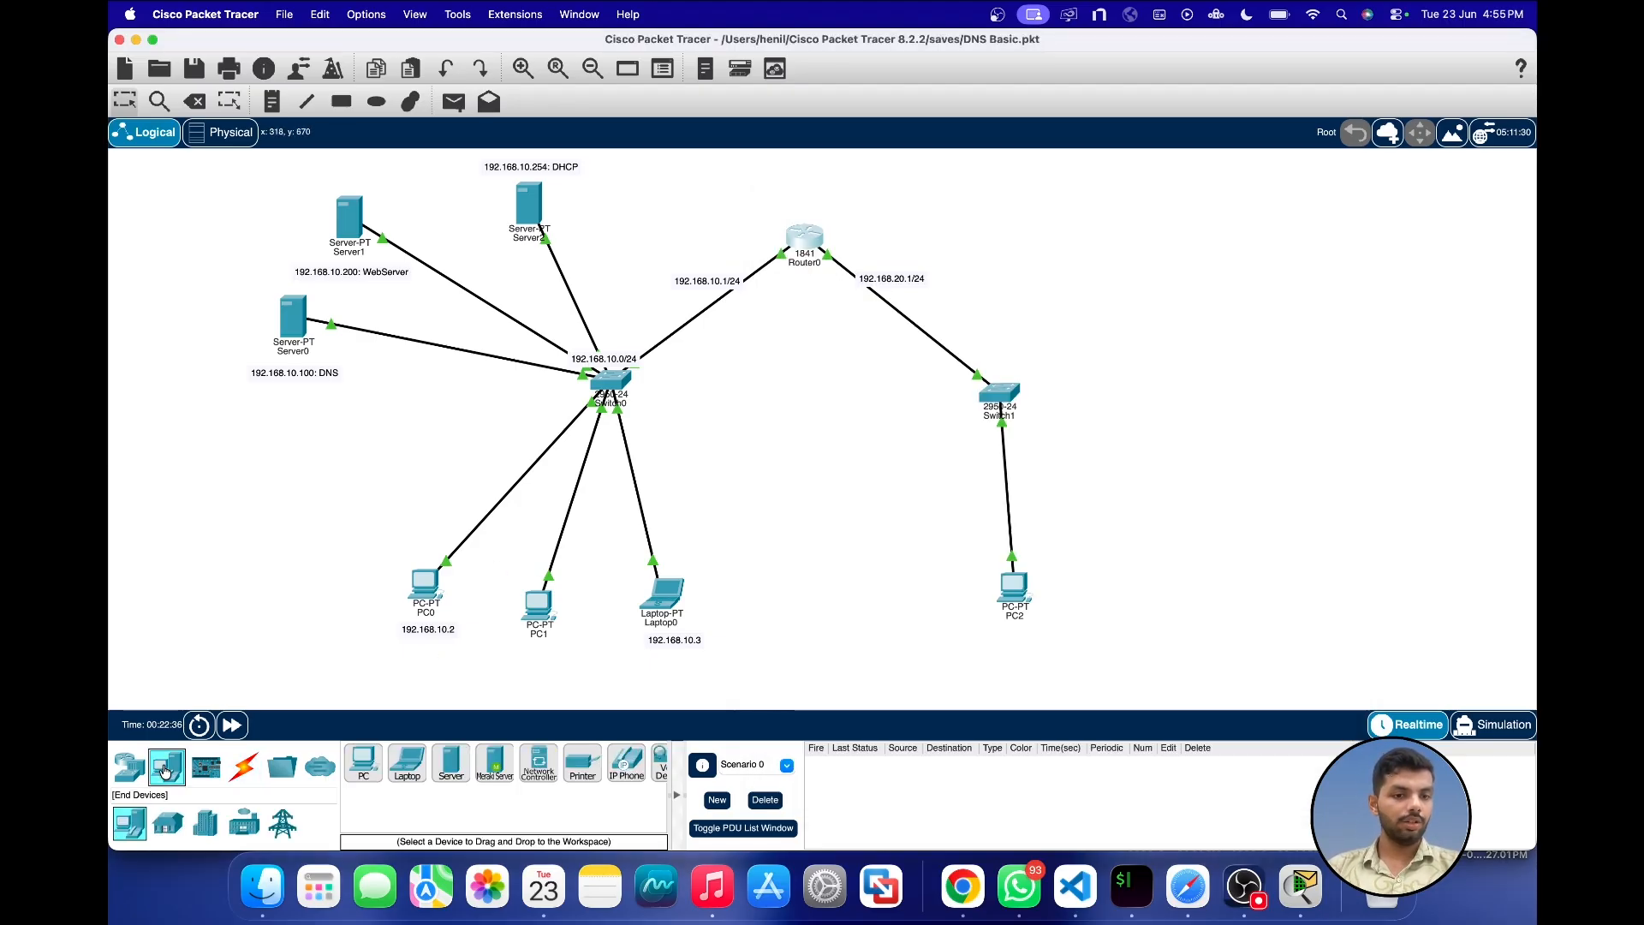
{"action": "left_click", "coordinate": [373, 784]}
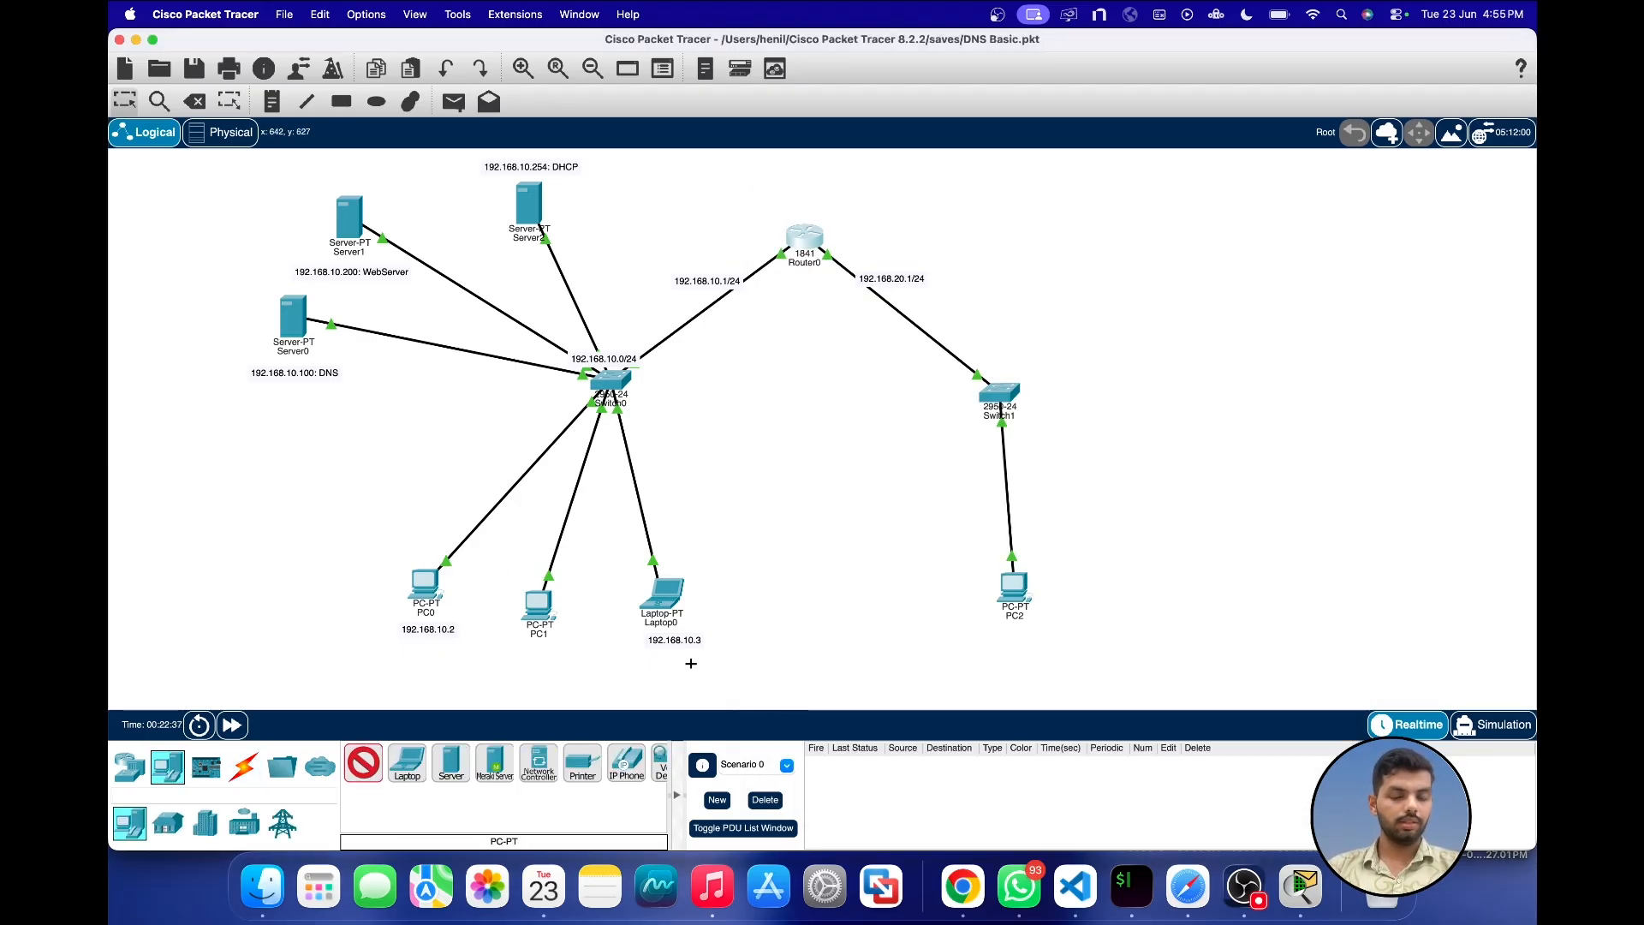
{"action": "left_click", "coordinate": [876, 583]}
{"action": "left_click", "coordinate": [242, 768]}
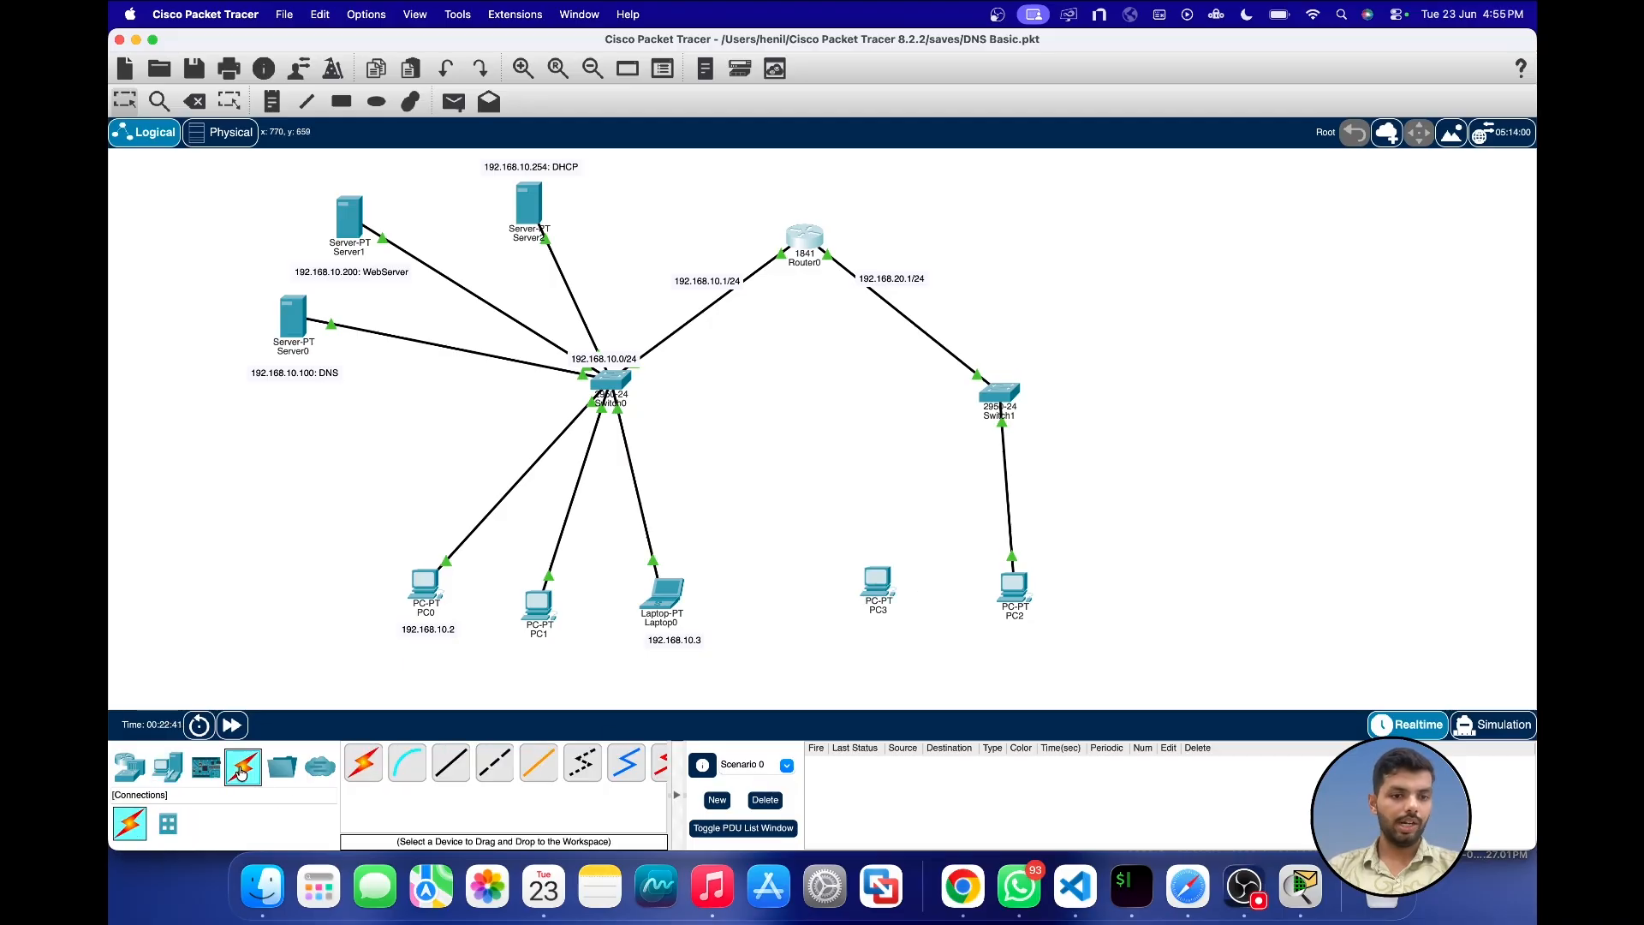
{"action": "left_click", "coordinate": [363, 764]}
{"action": "left_click", "coordinate": [891, 575]}
{"action": "left_click", "coordinate": [1011, 414]}
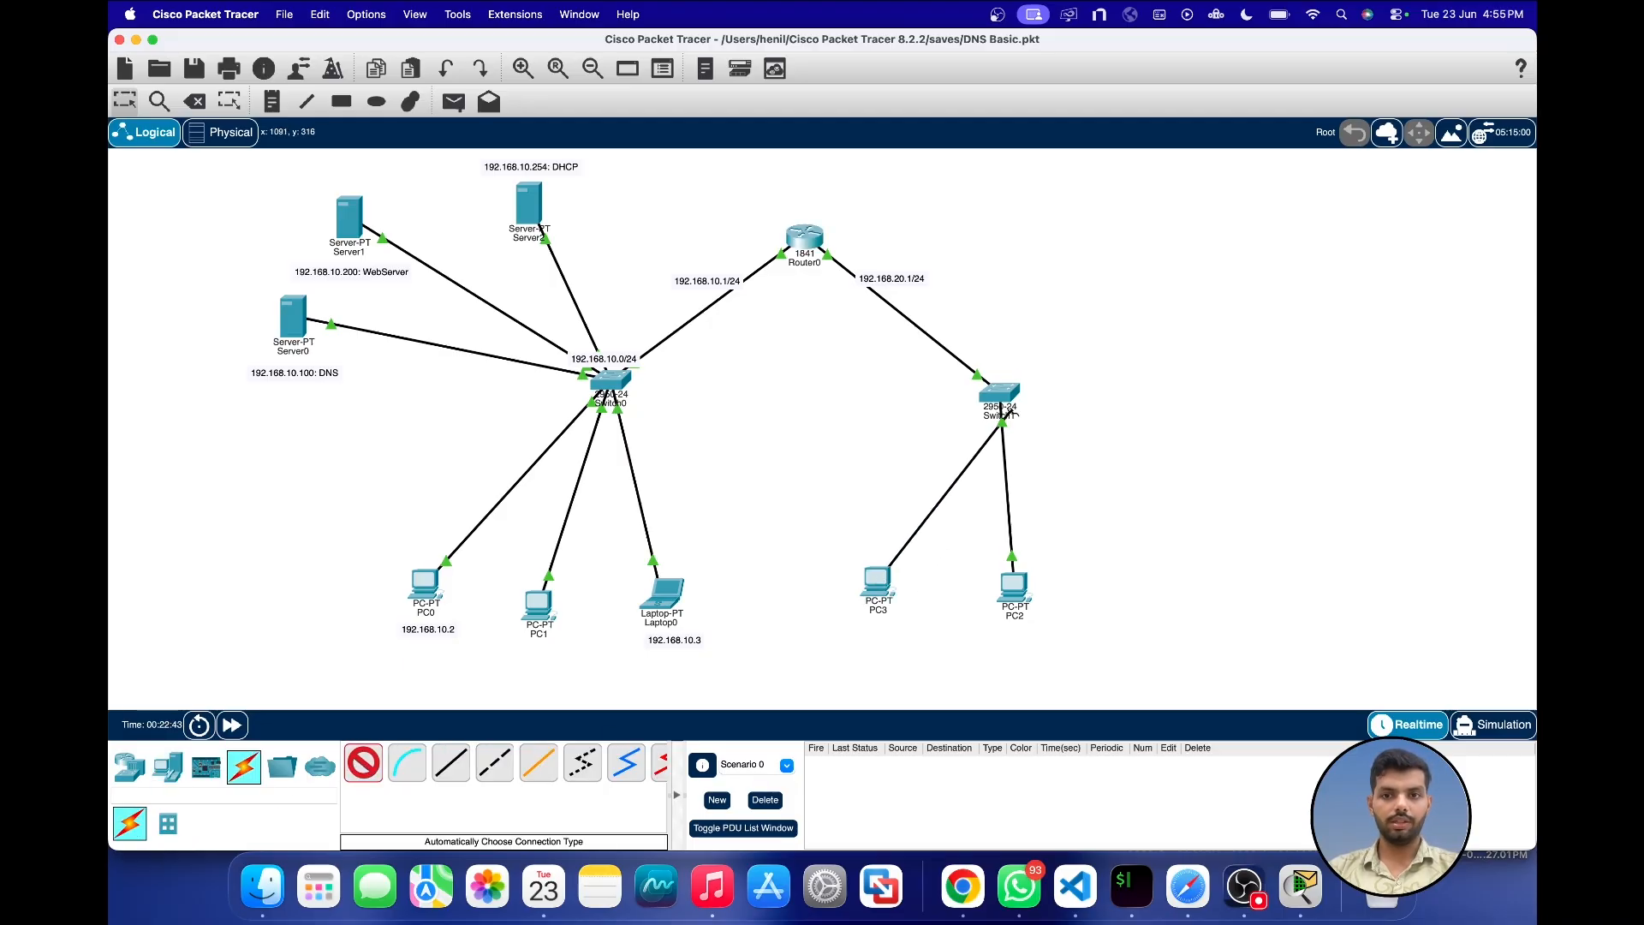
Step: Switch PC3's IPv4 gateway/DNS configuration to DHCP and fast-forward the simulation time
{"action": "left_click", "coordinate": [879, 584]}
{"action": "left_click", "coordinate": [798, 229]}
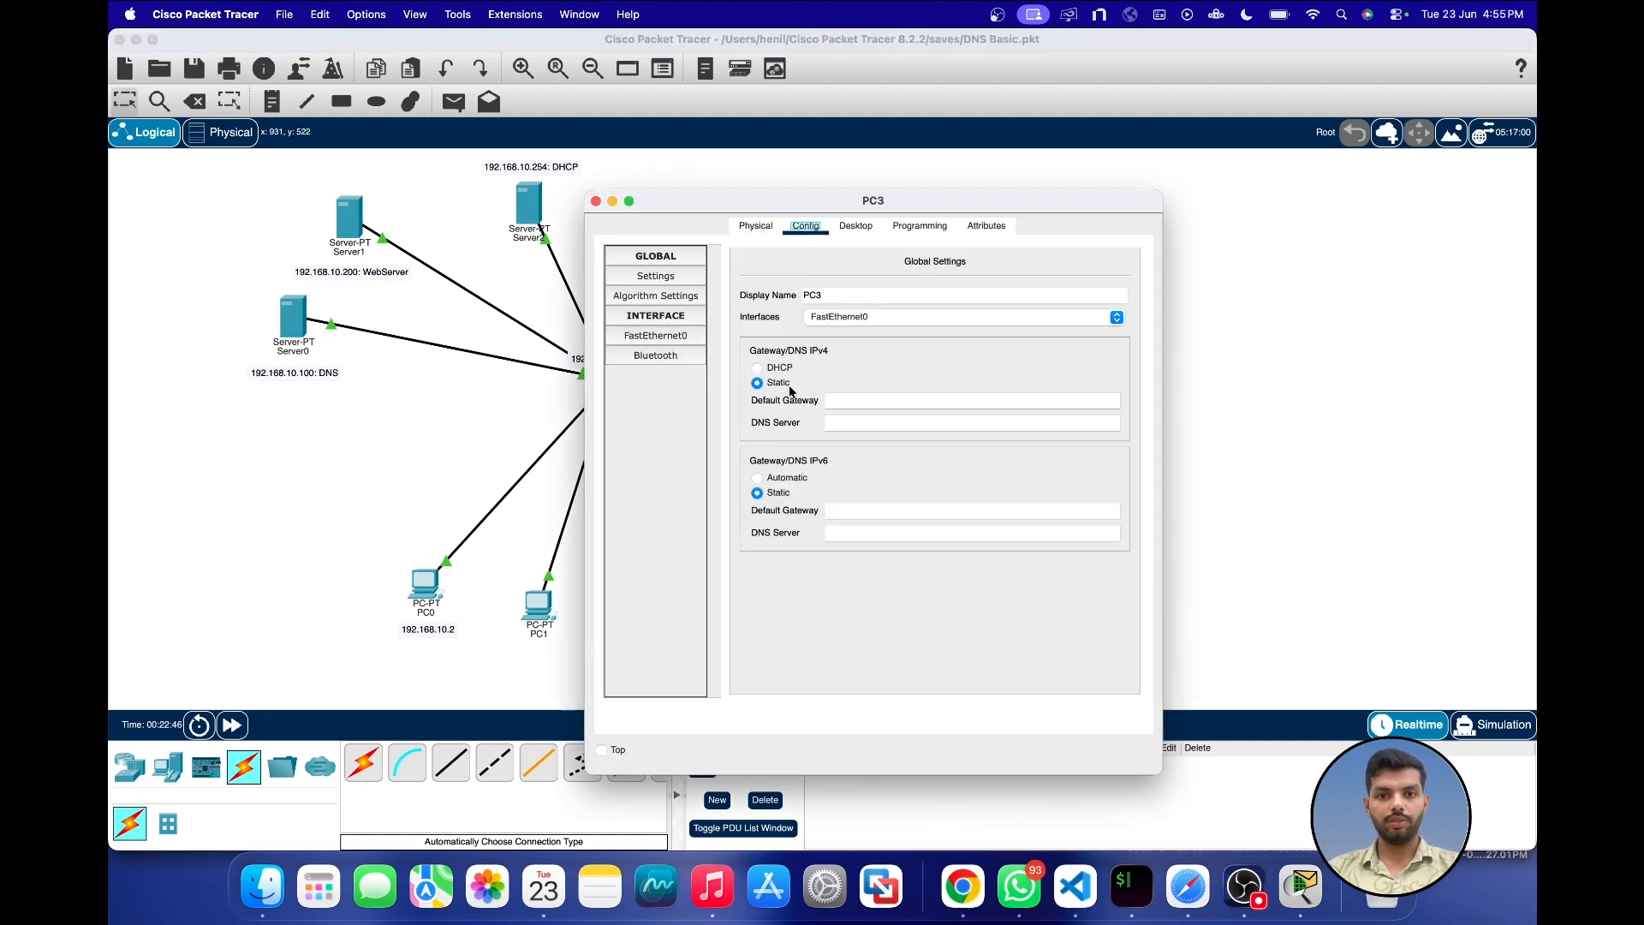
{"action": "left_click", "coordinate": [757, 368]}
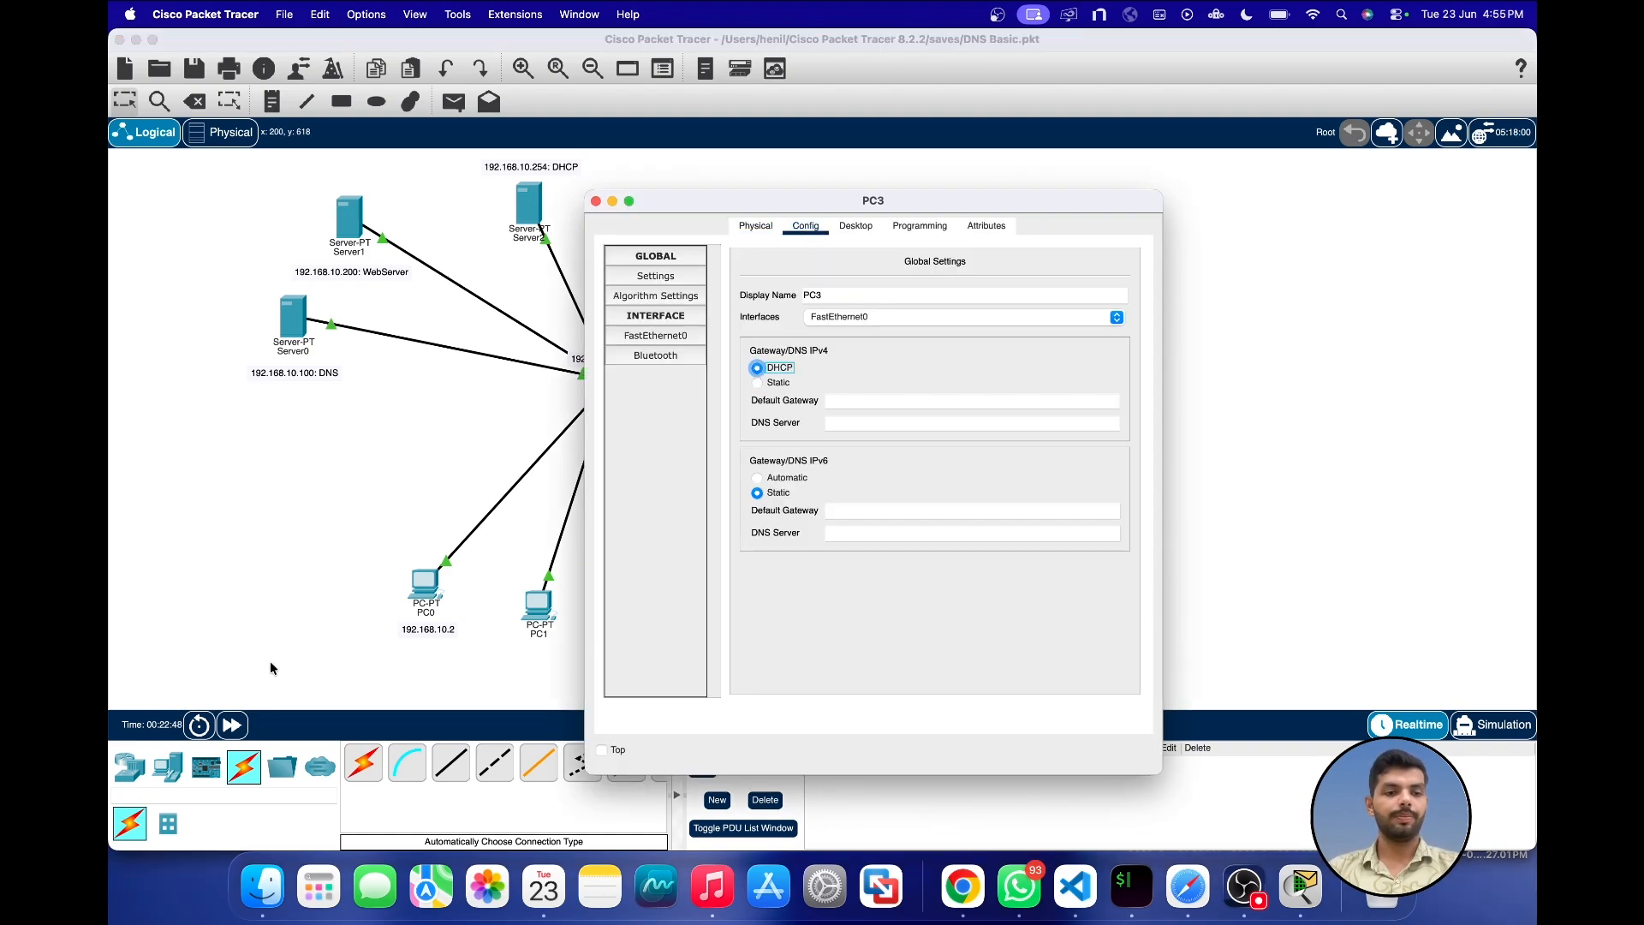
{"action": "left_click", "coordinate": [233, 728]}
{"action": "left_click", "coordinate": [233, 727]}
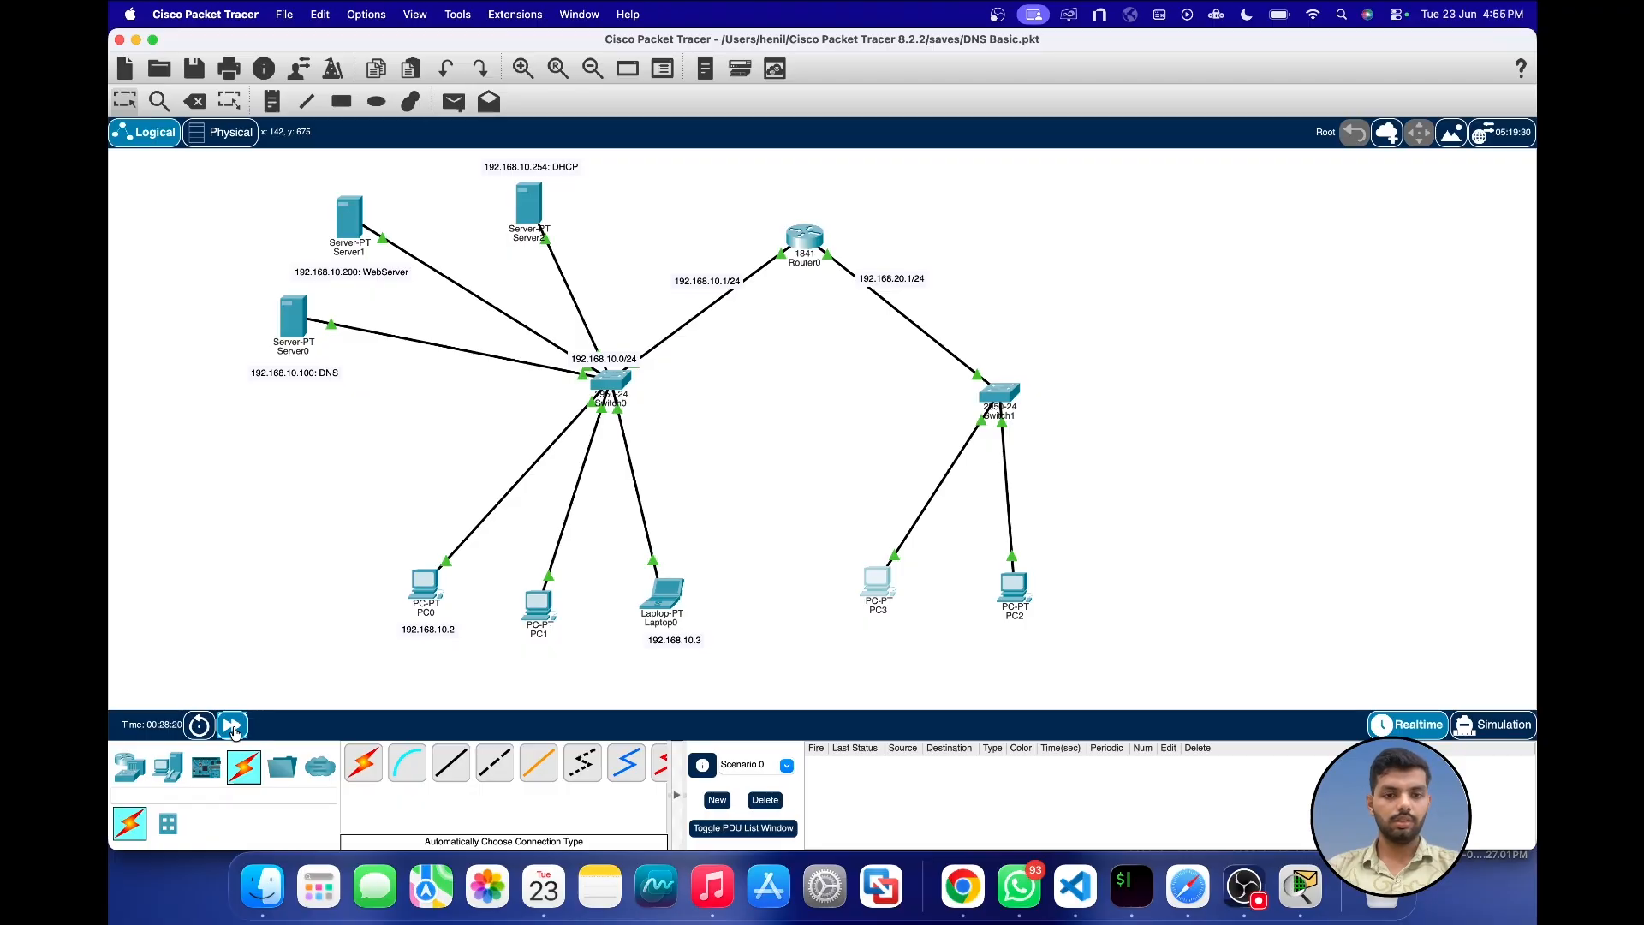
{"action": "left_click", "coordinate": [879, 582]}
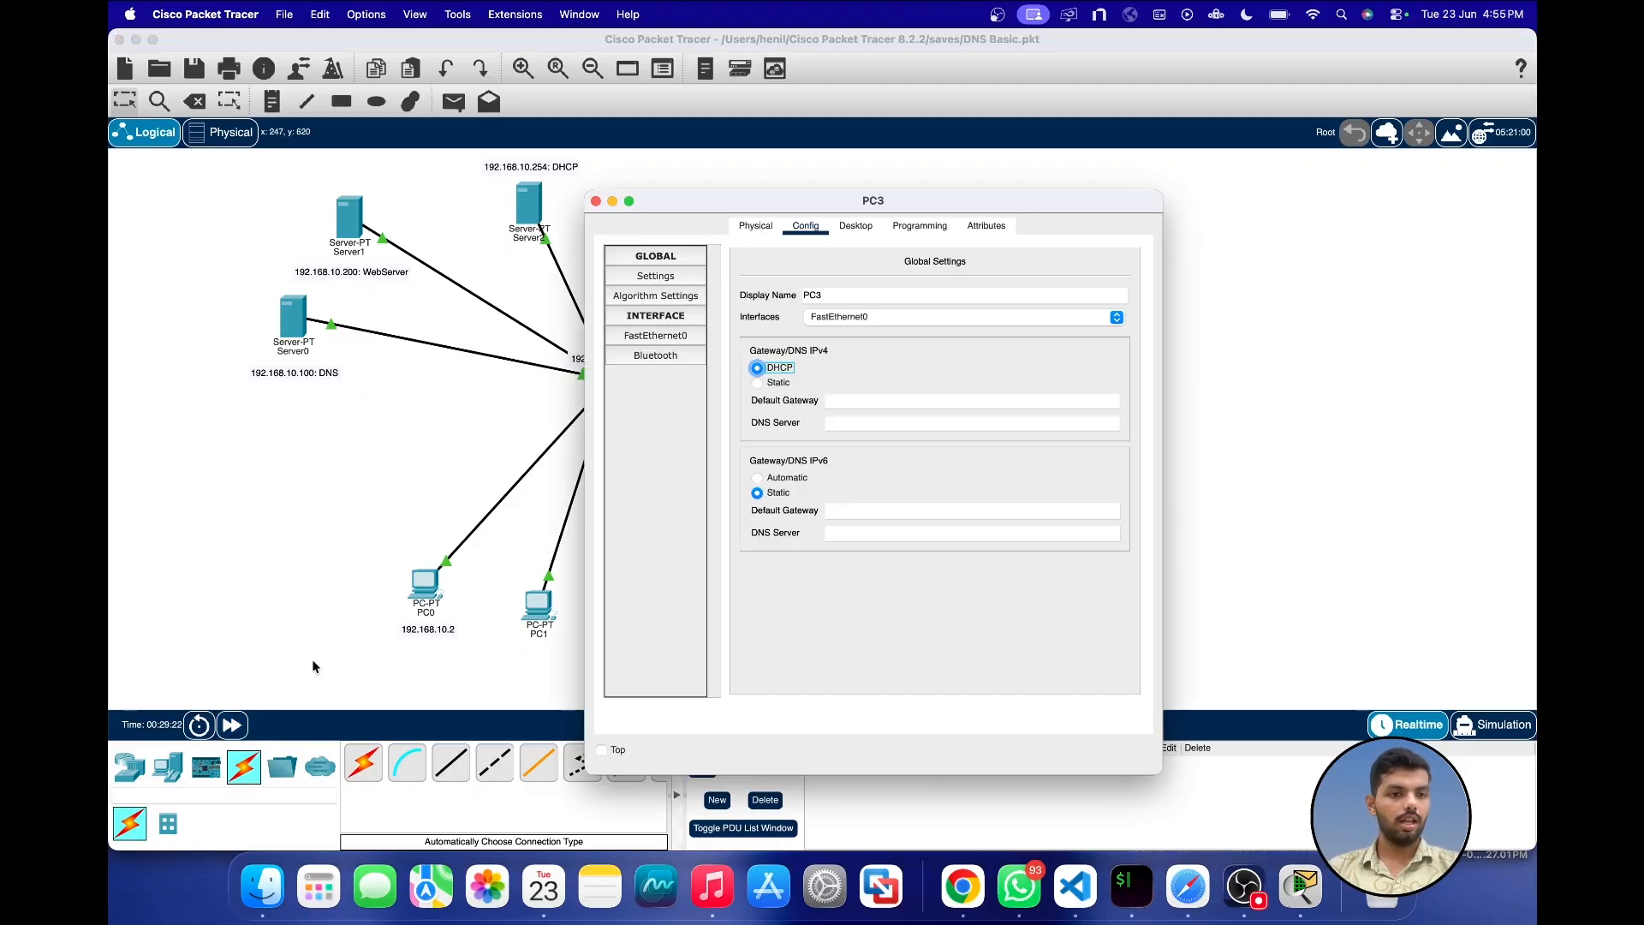
{"action": "left_click", "coordinate": [231, 725]}
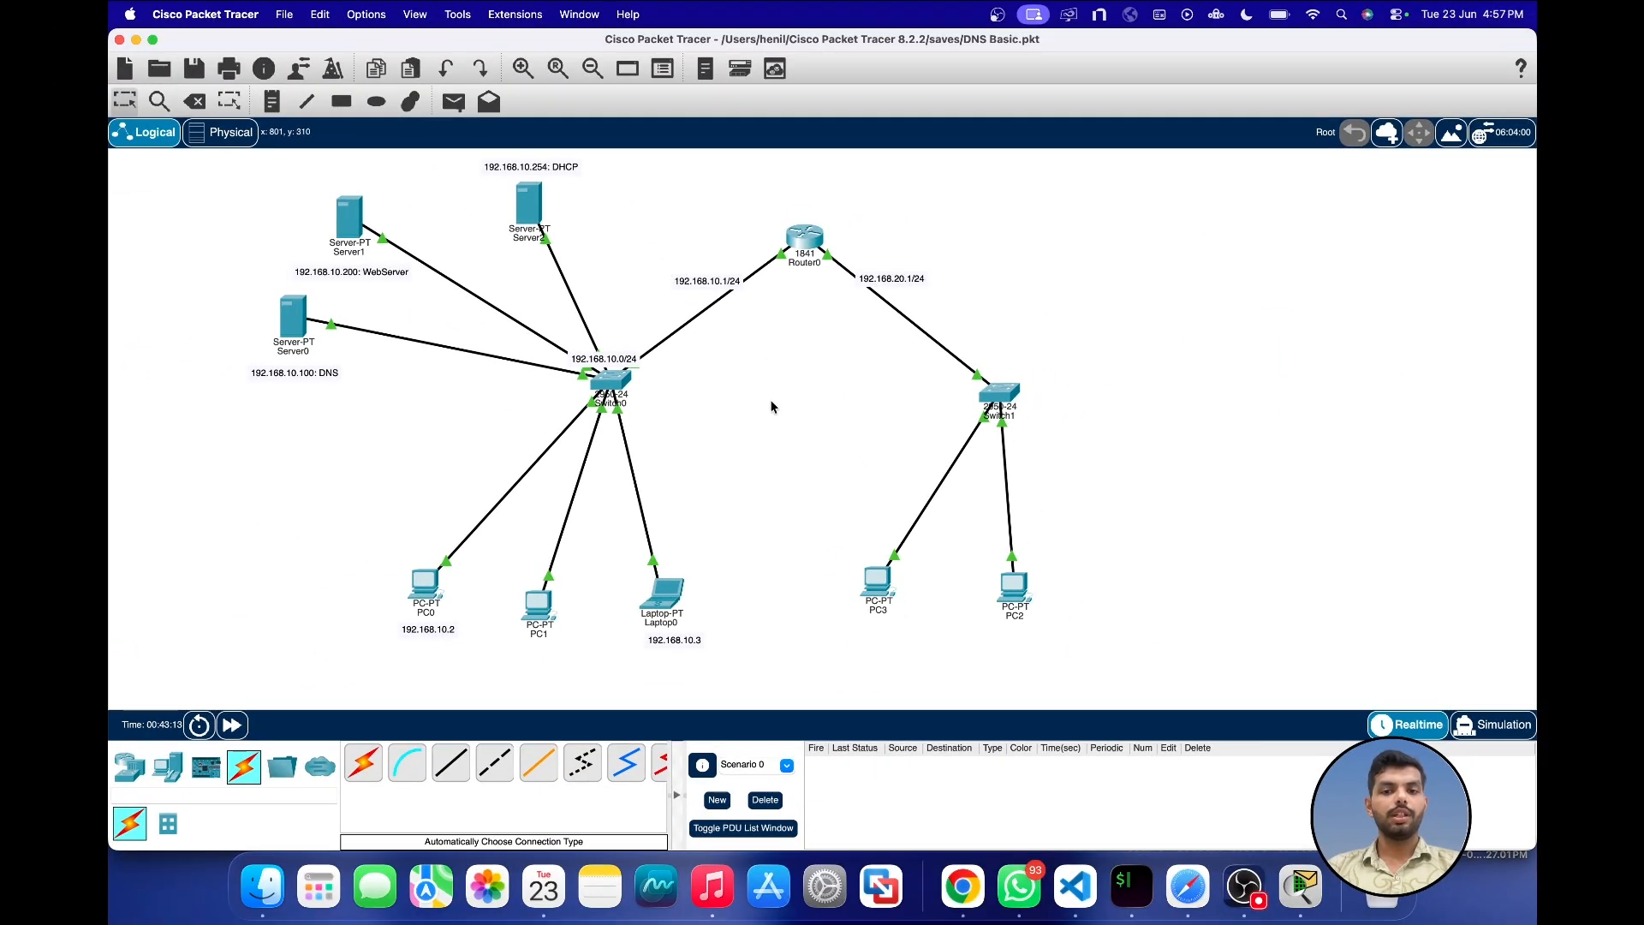
Step: Set Server2's IPv4 default gateway to 192.168.10.1 and close its window
{"action": "left_click", "coordinate": [529, 206]}
{"action": "left_click_drag", "start_coordinate": [675, 208], "coordinate": [1036, 195]}
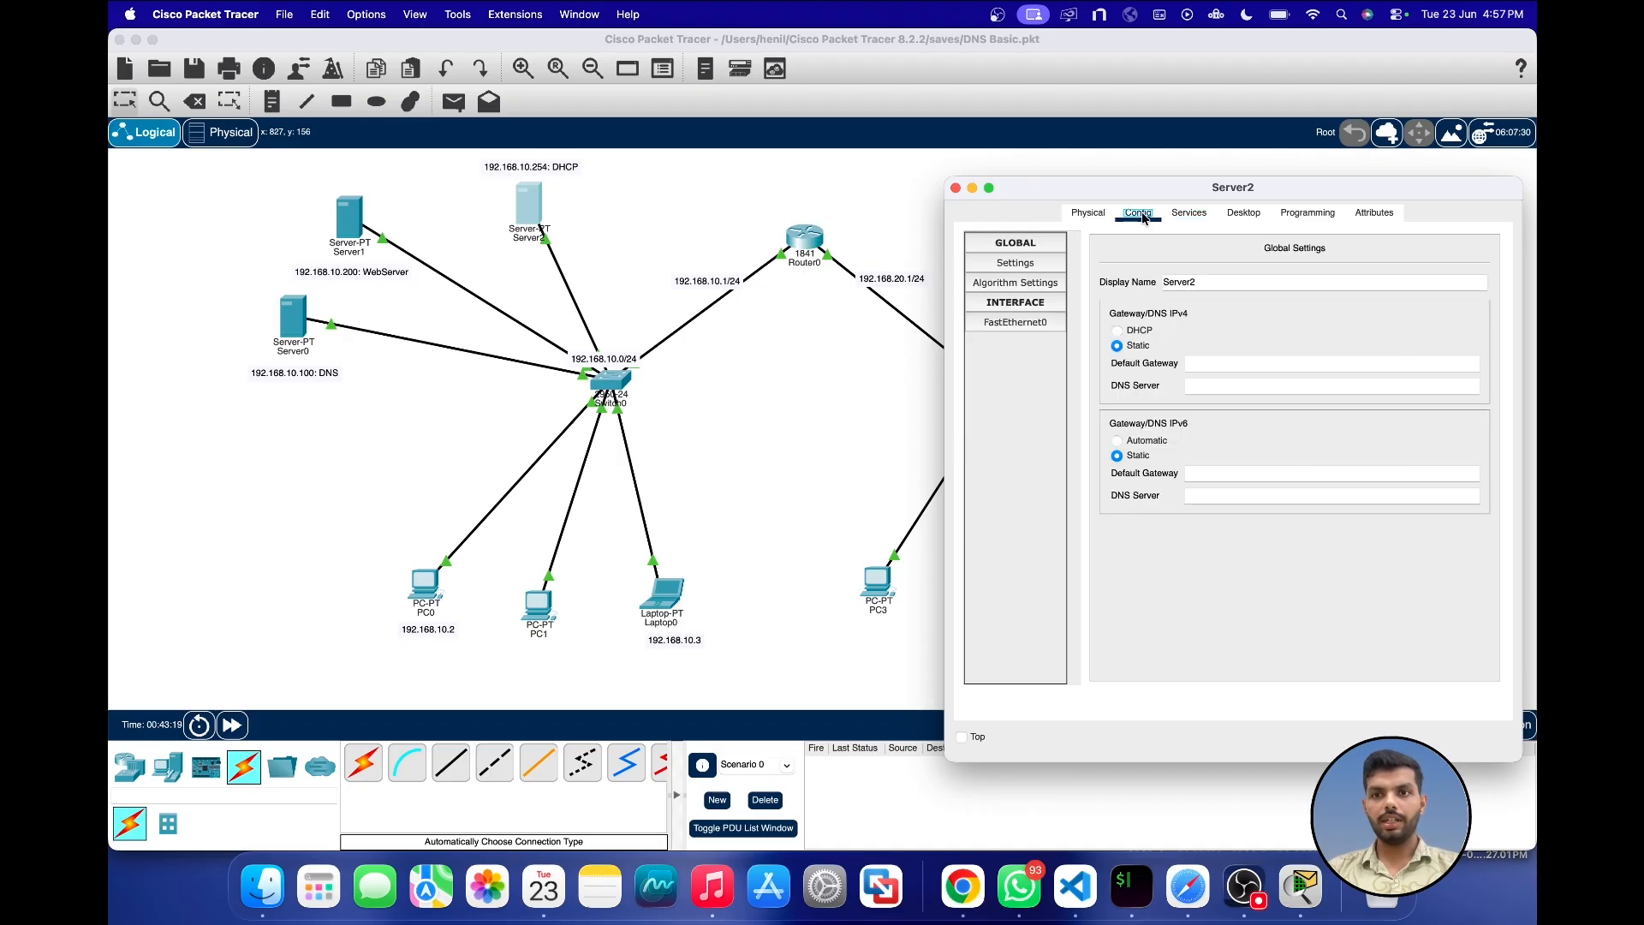
{"action": "left_click", "coordinate": [1140, 214]}
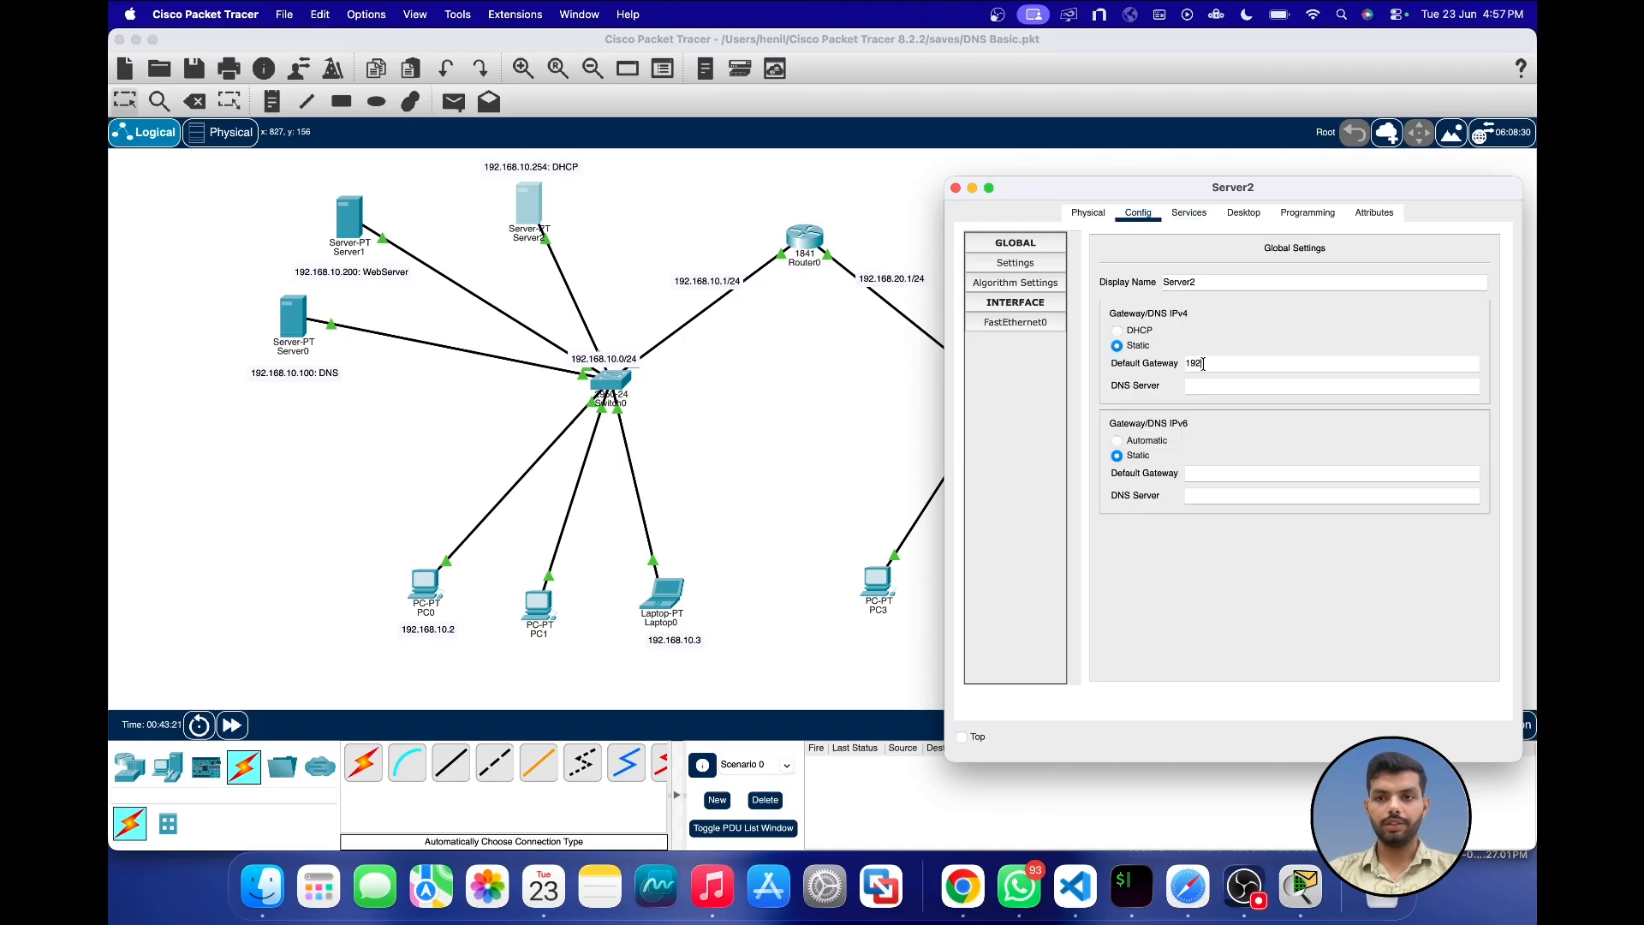
{"action": "left_click", "coordinate": [1203, 364]}
{"action": "type", "text": "192.168.10.1"}
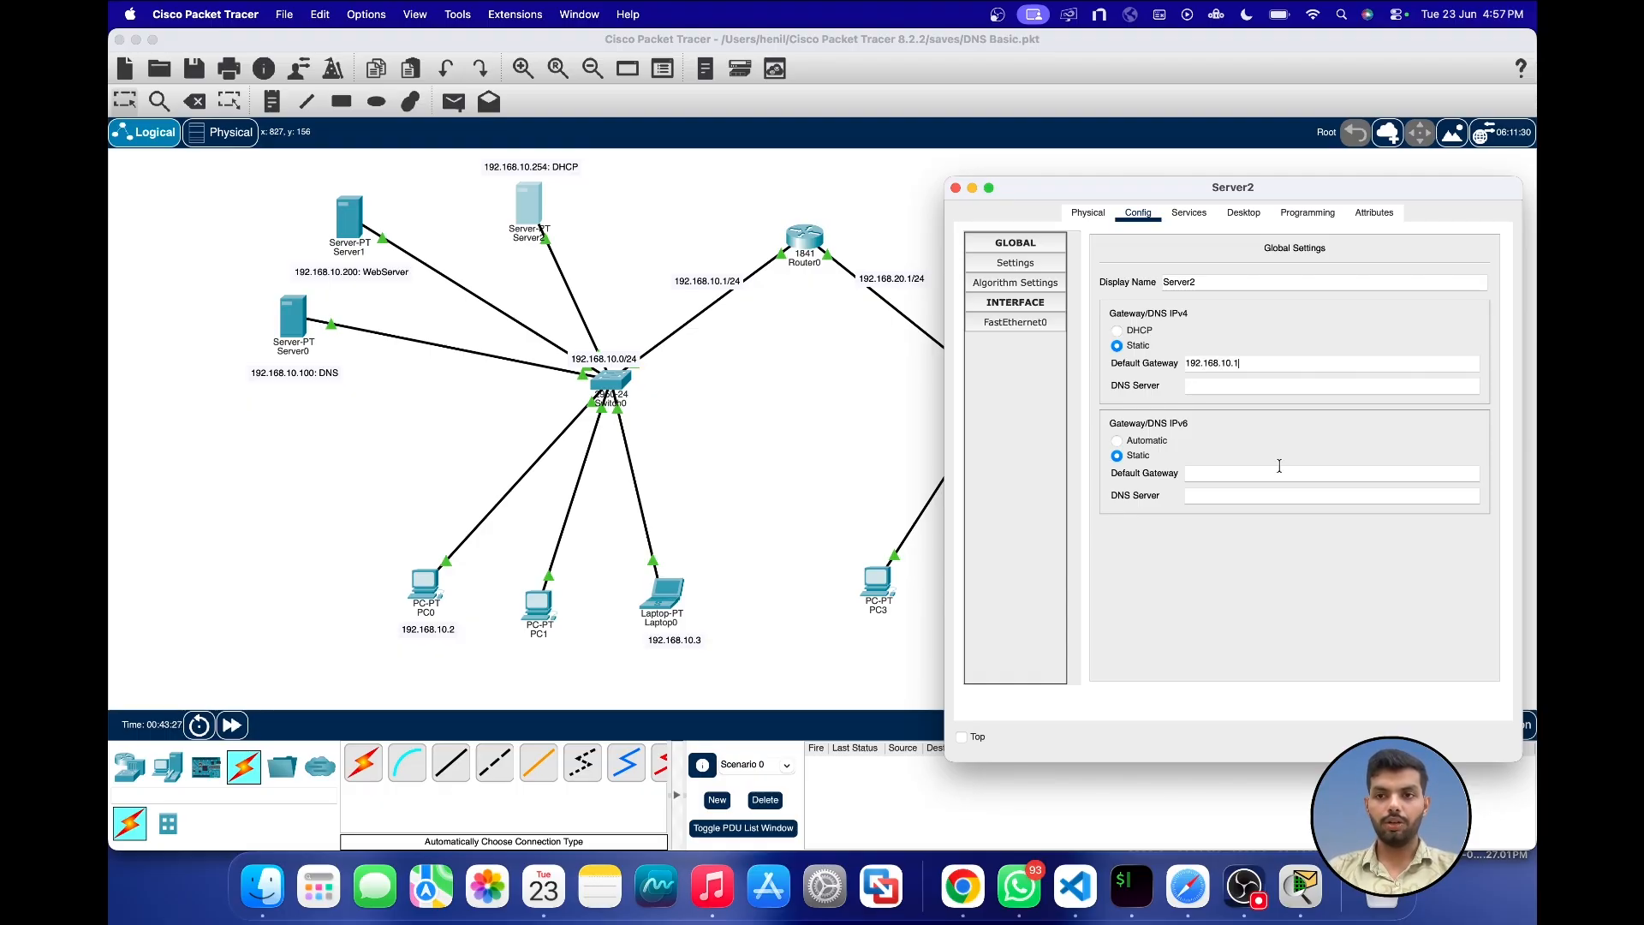
{"action": "left_click", "coordinate": [957, 190]}
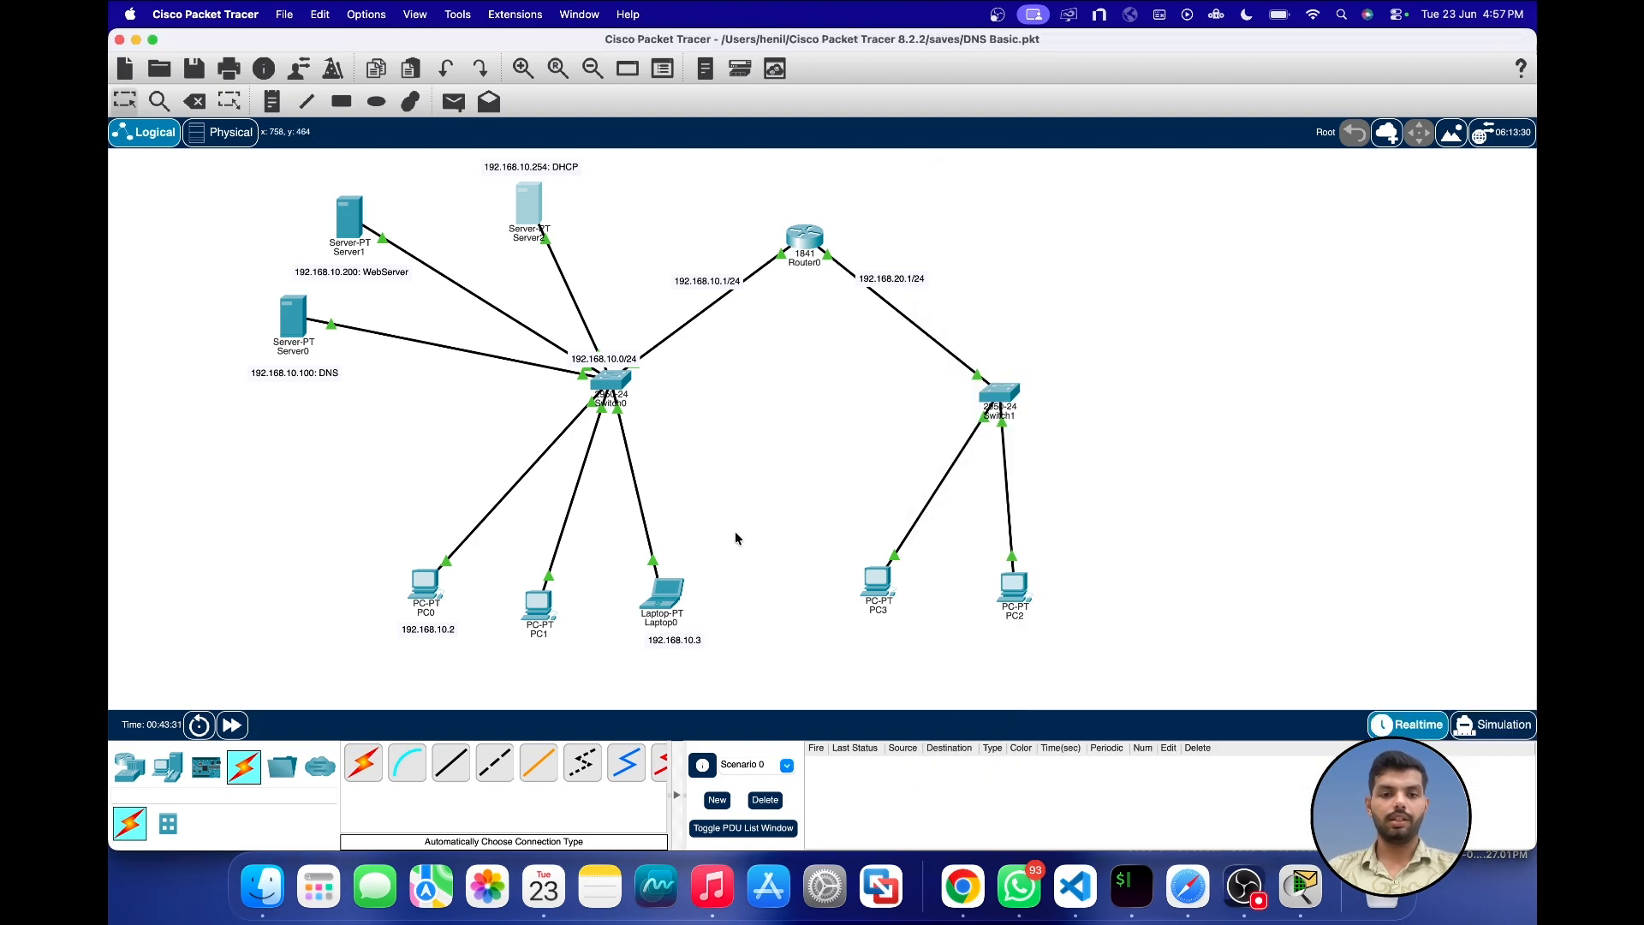
Step: Check PC3's DHCP-assigned gateway and DNS server, and its FastEthernet0 IPv4 address, before closing its window
{"action": "left_click", "coordinate": [878, 580]}
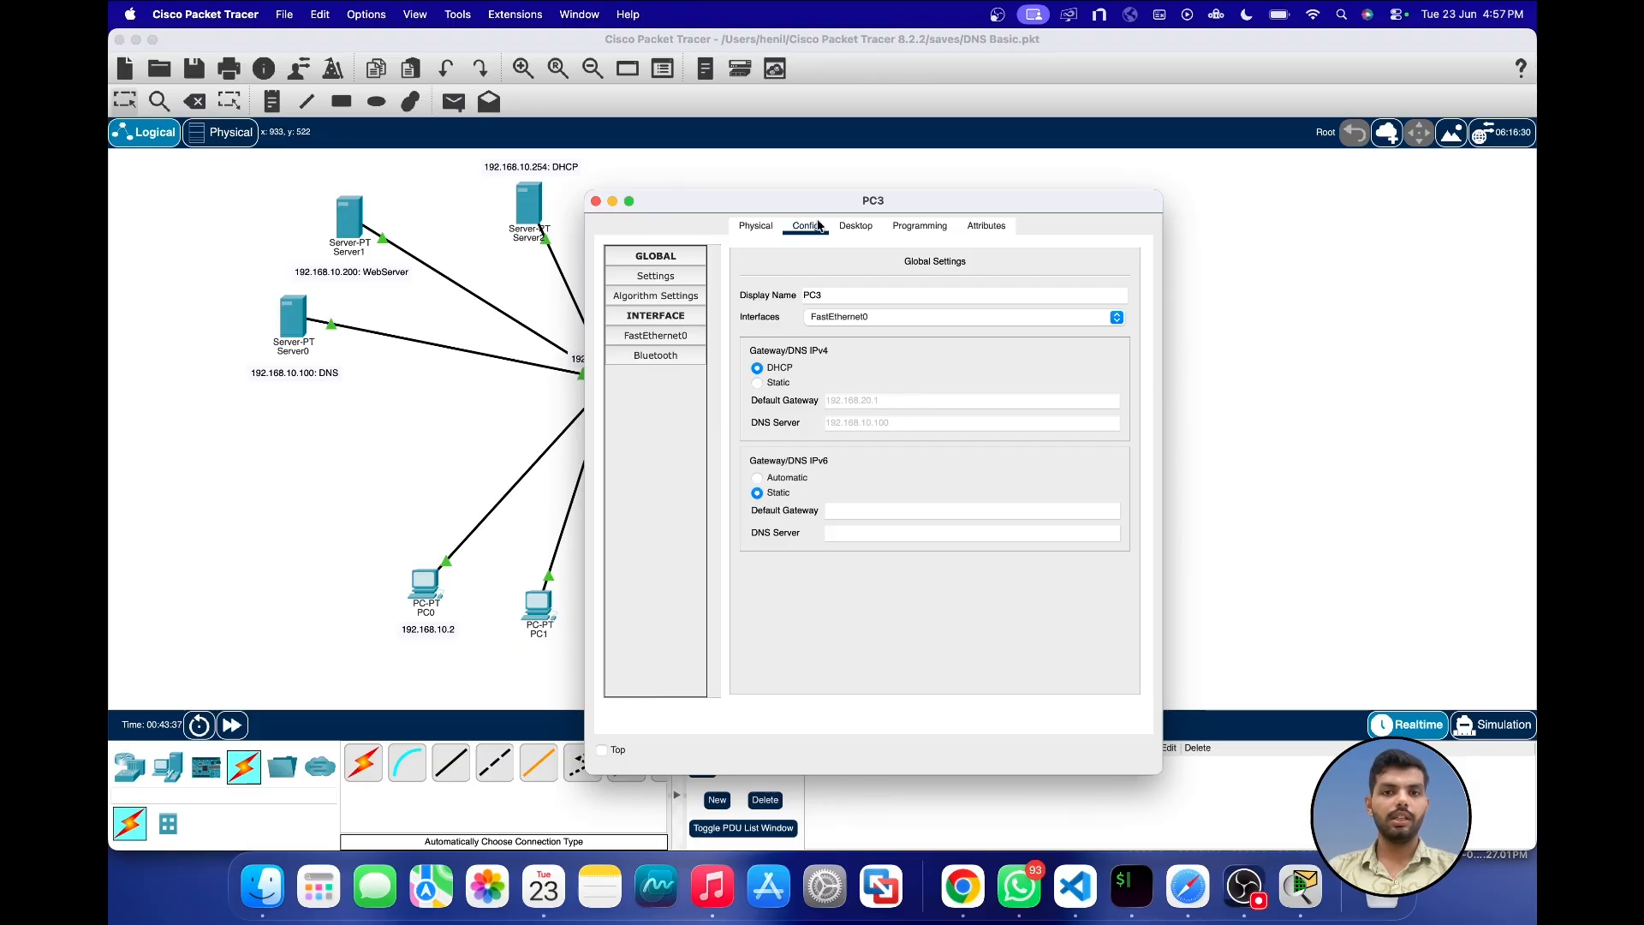
{"action": "left_click_drag", "start_coordinate": [781, 206], "coordinate": [937, 231]}
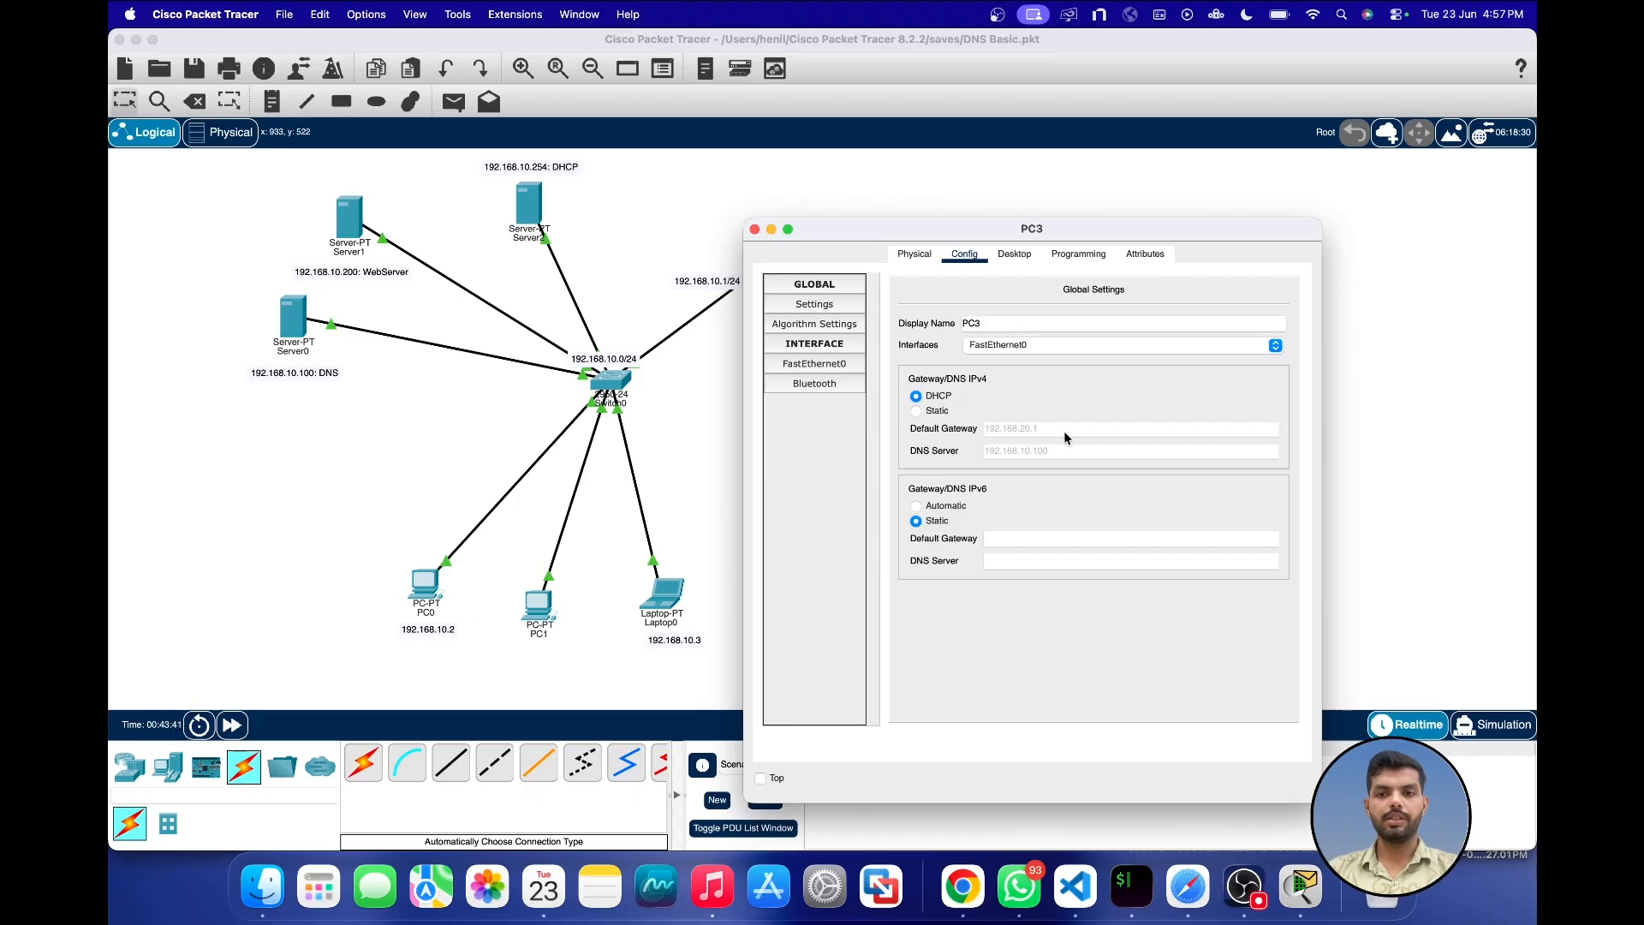
{"action": "left_click_drag", "start_coordinate": [884, 229], "coordinate": [999, 364]}
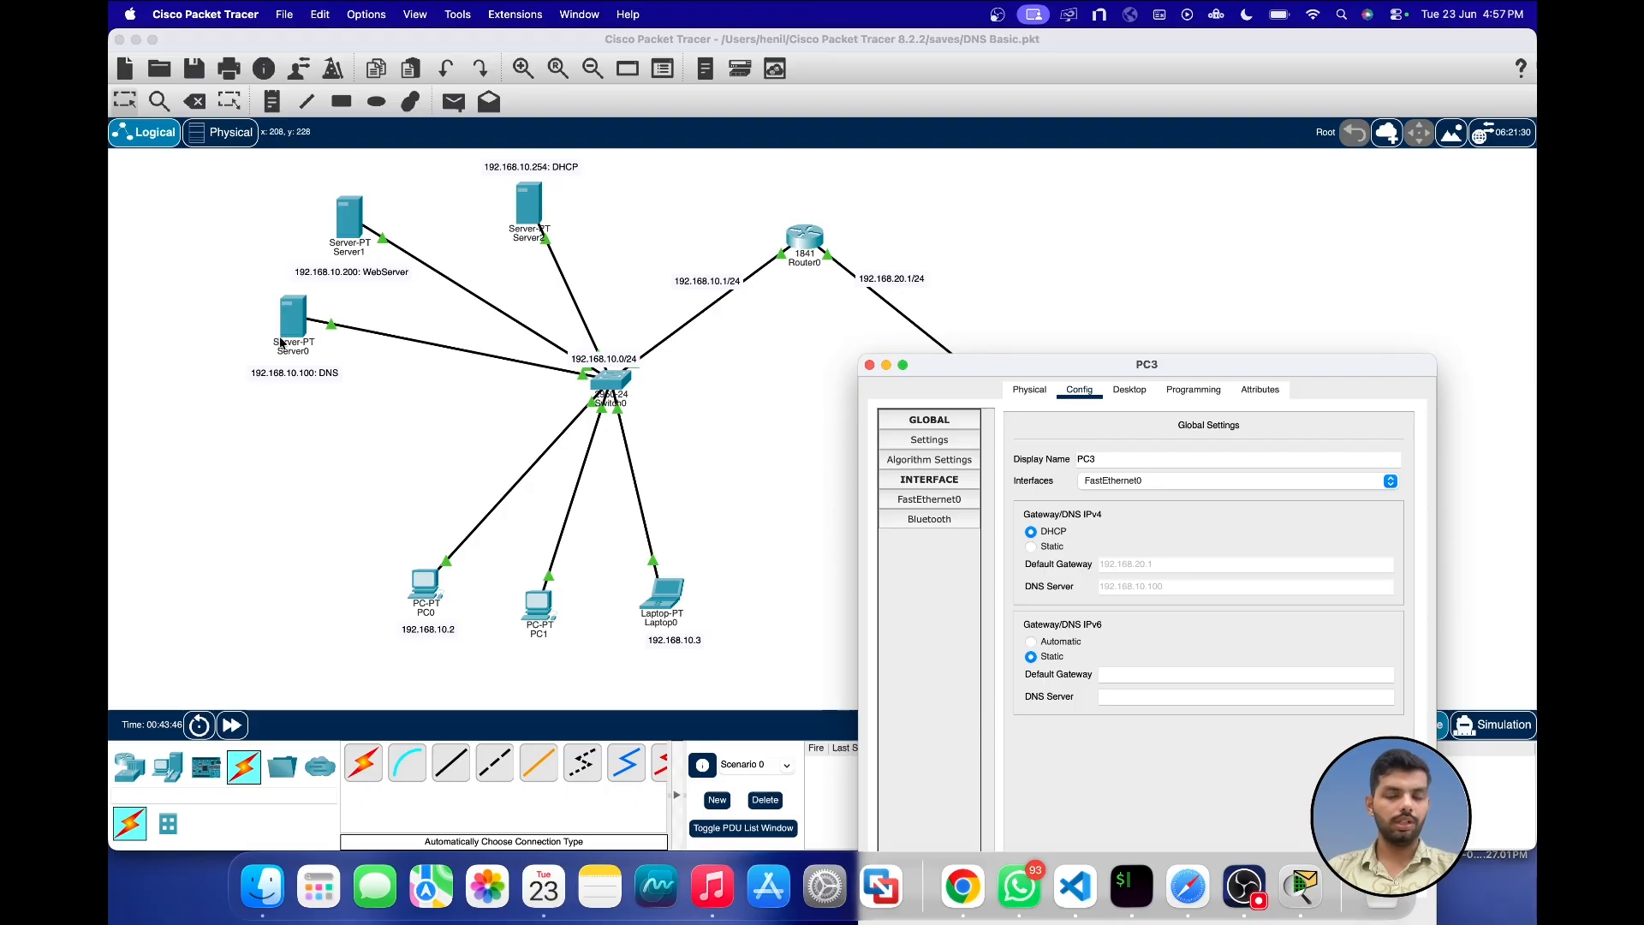
{"action": "left_click", "coordinate": [955, 499]}
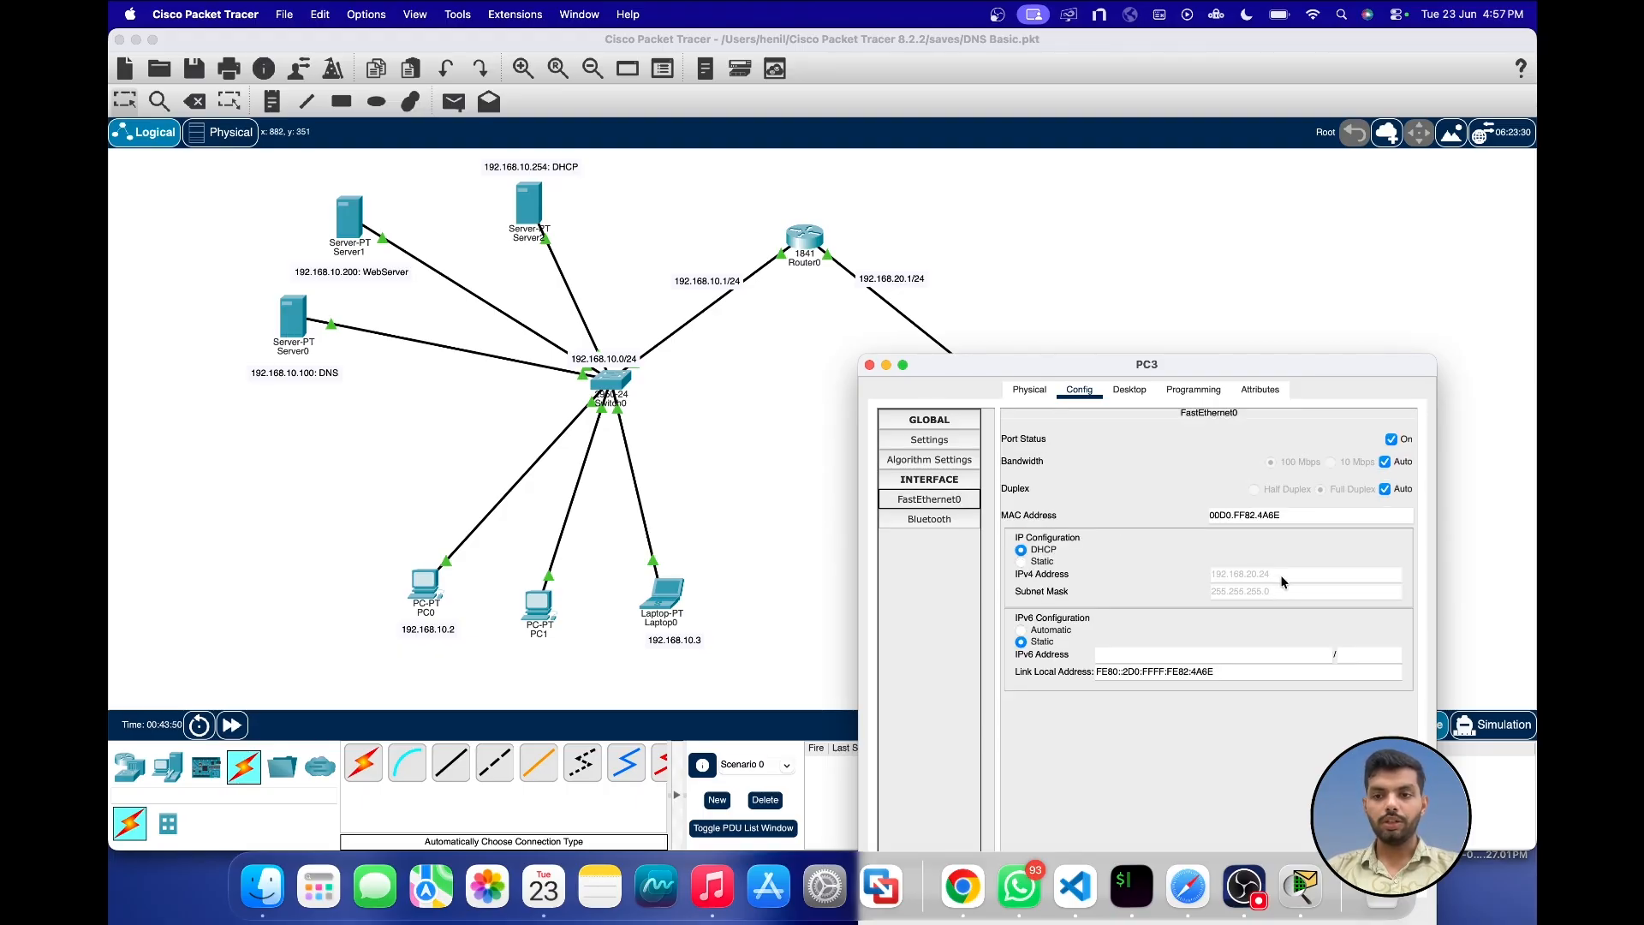
{"action": "left_click", "coordinate": [869, 364]}
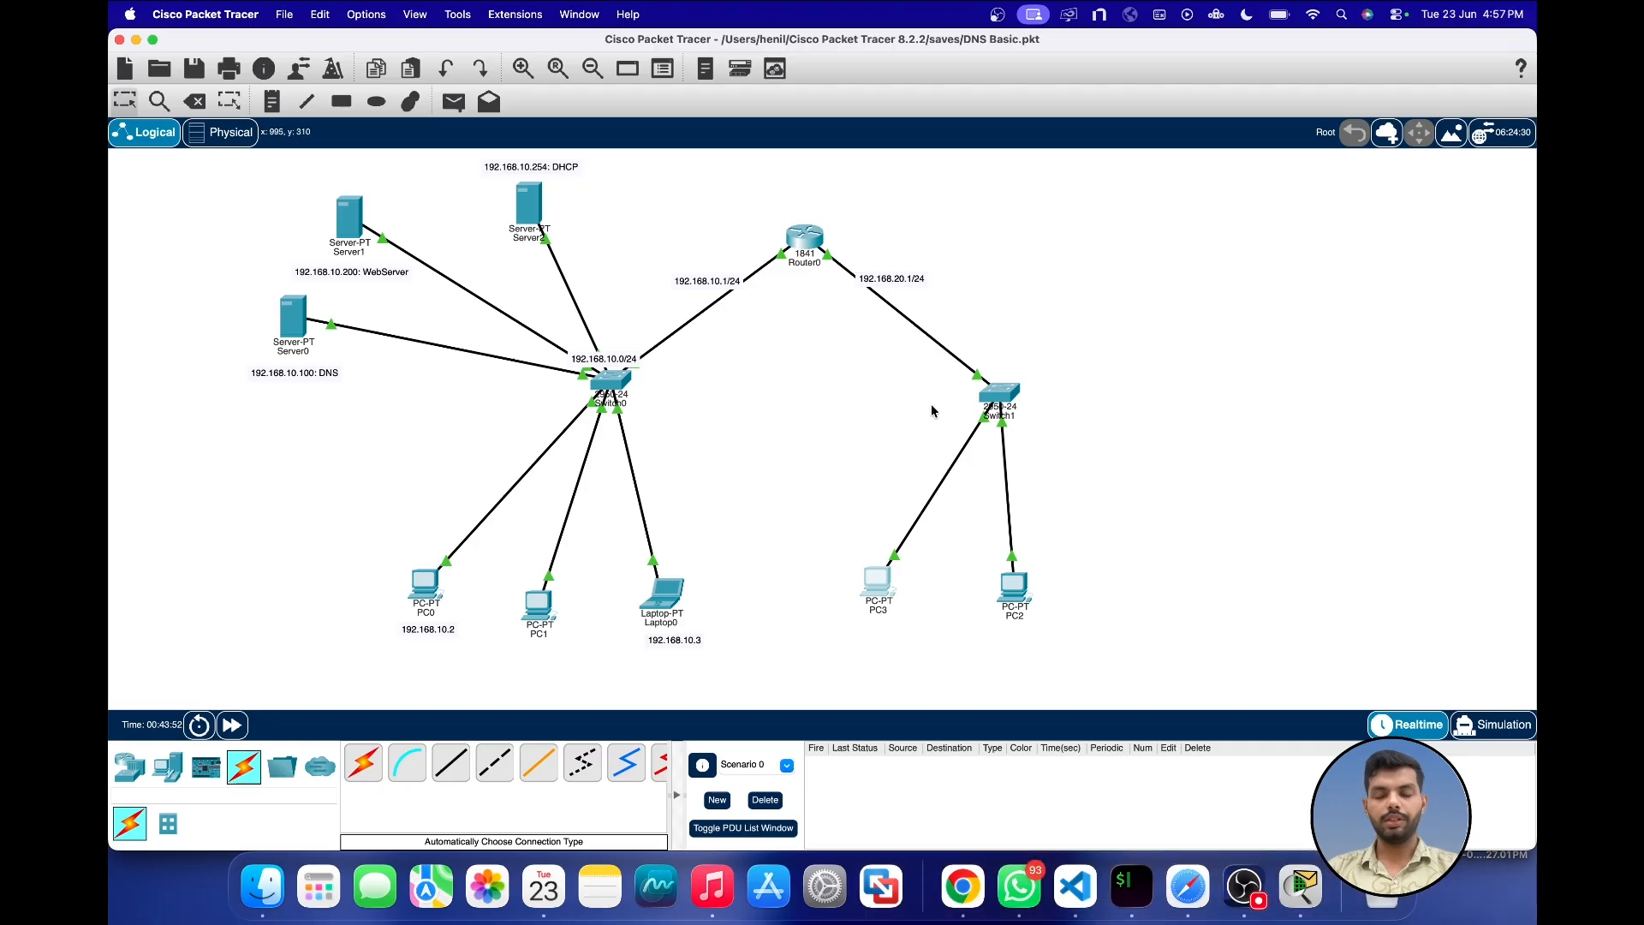
Step: Request the web server's site by its domain name in PC3's web browser and fast-forward the simulation time
{"action": "left_click", "coordinate": [877, 576]}
{"action": "left_click", "coordinate": [856, 226]}
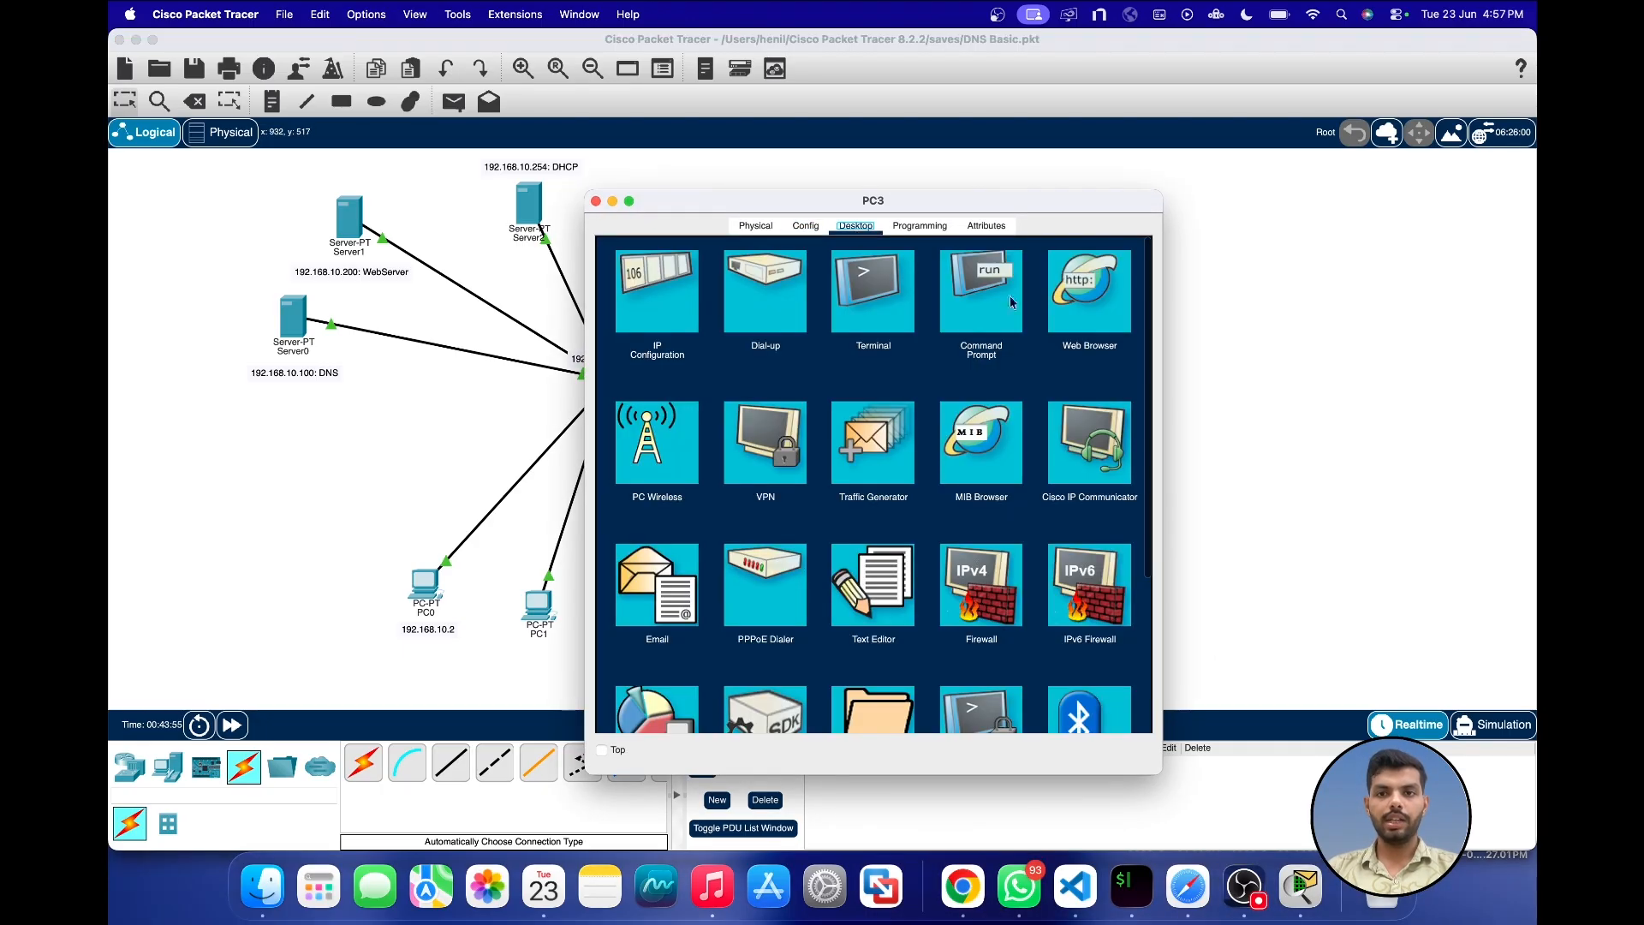
{"action": "left_click", "coordinate": [1086, 303]}
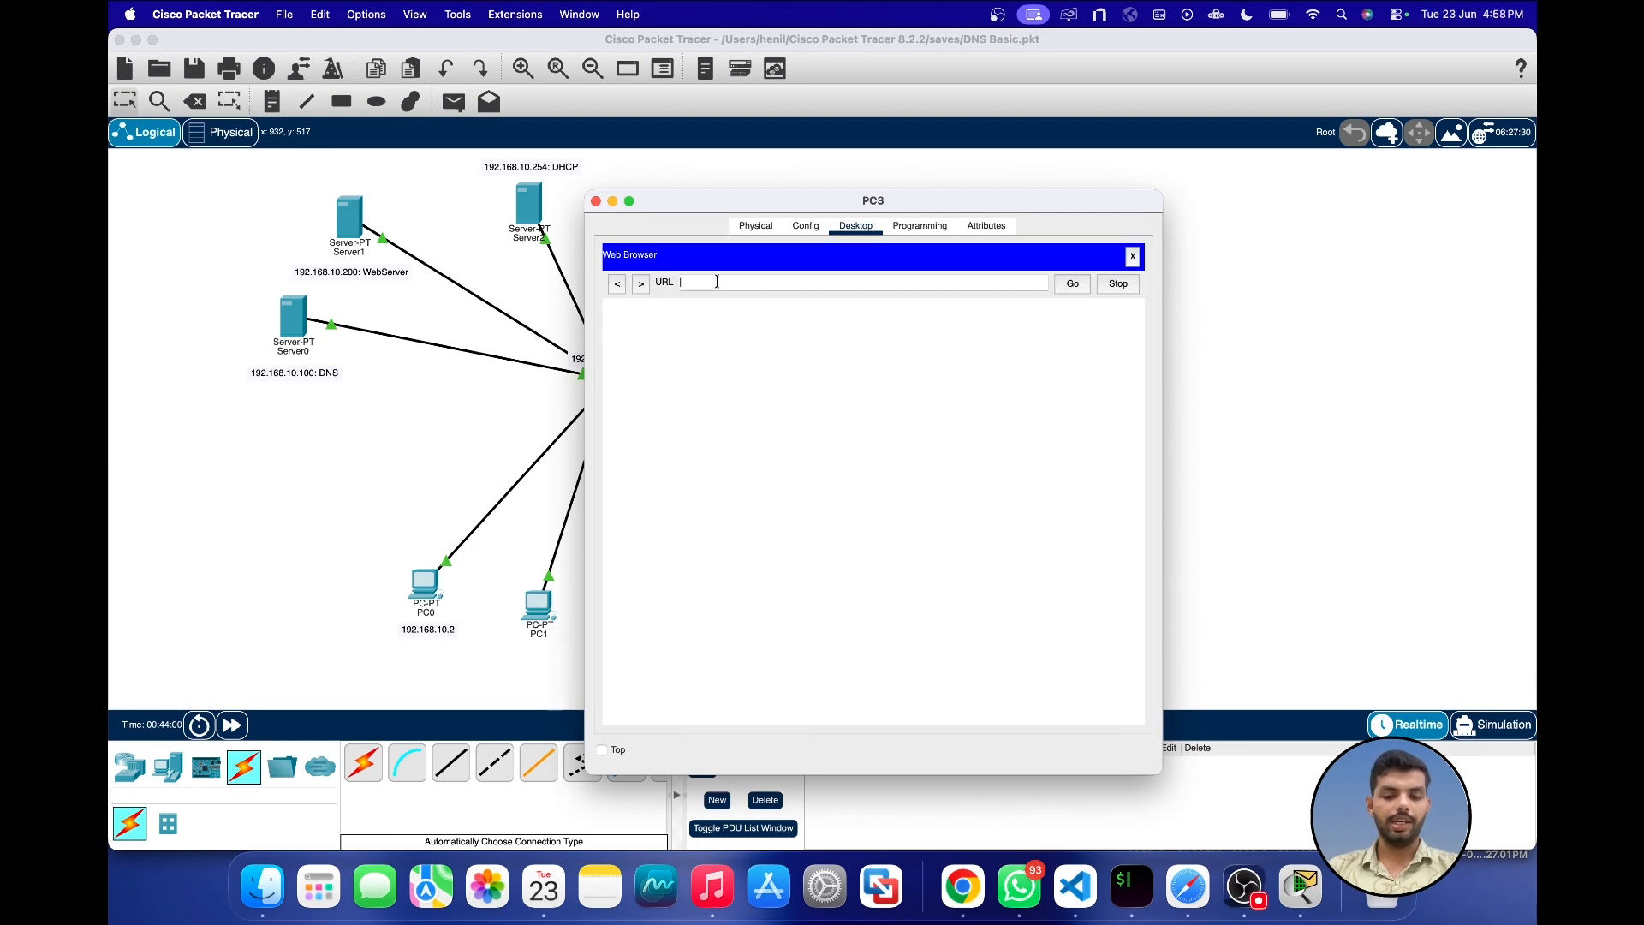
{"action": "key", "text": "Return"}
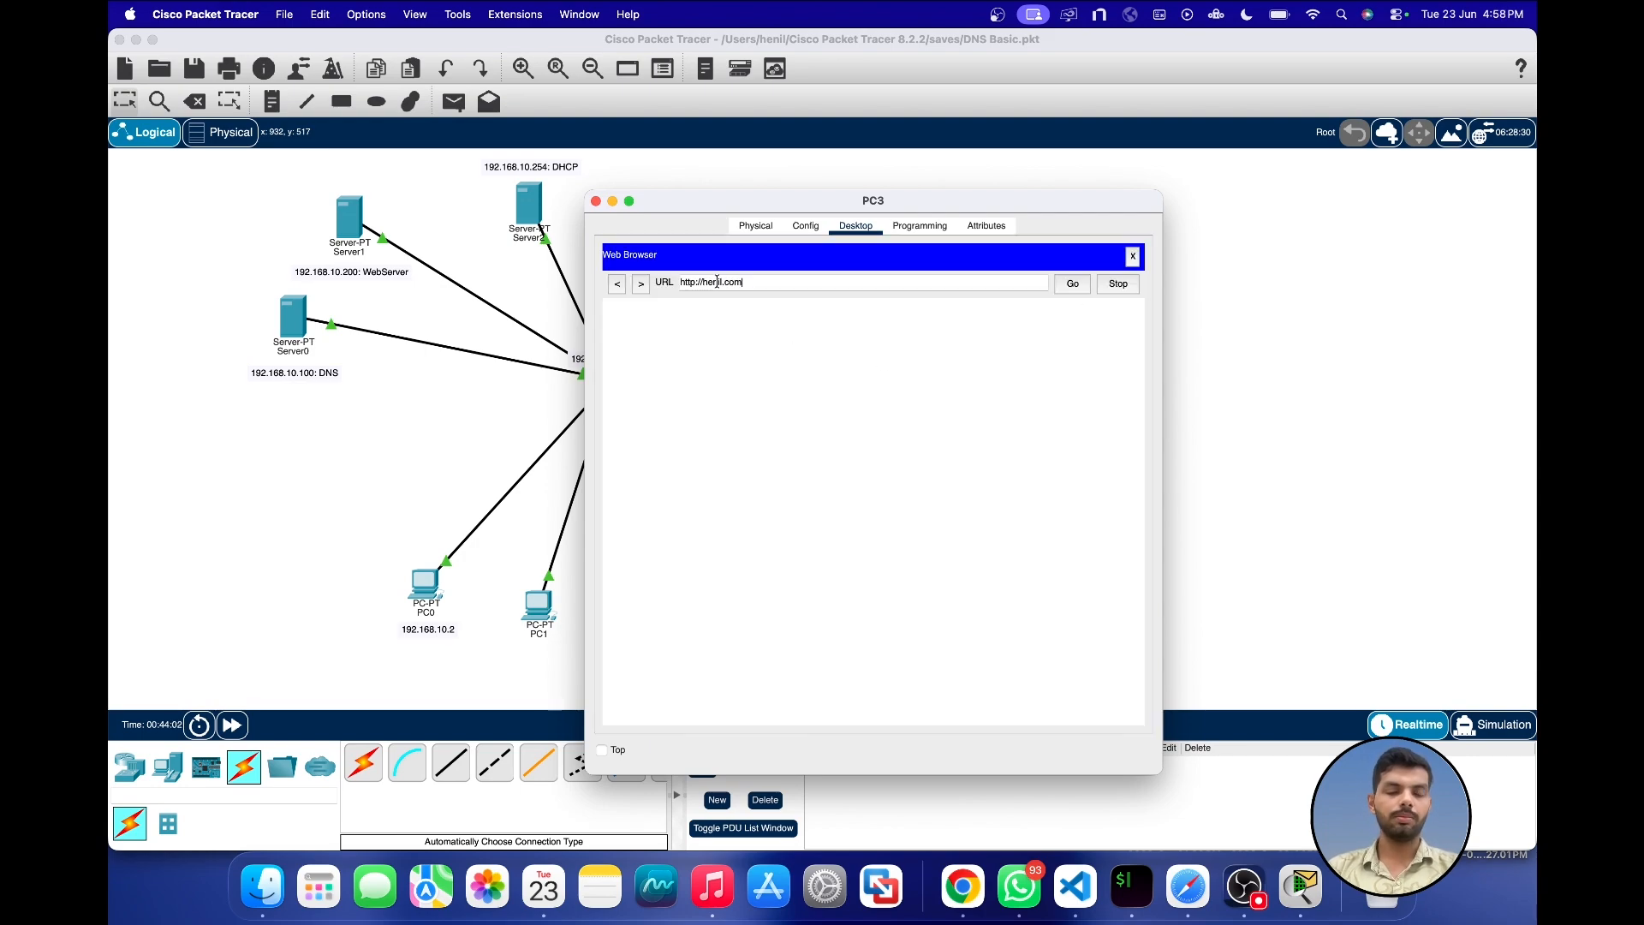
{"action": "left_click", "coordinate": [229, 725]}
{"action": "left_click", "coordinate": [227, 728]}
{"action": "left_click", "coordinate": [227, 728]}
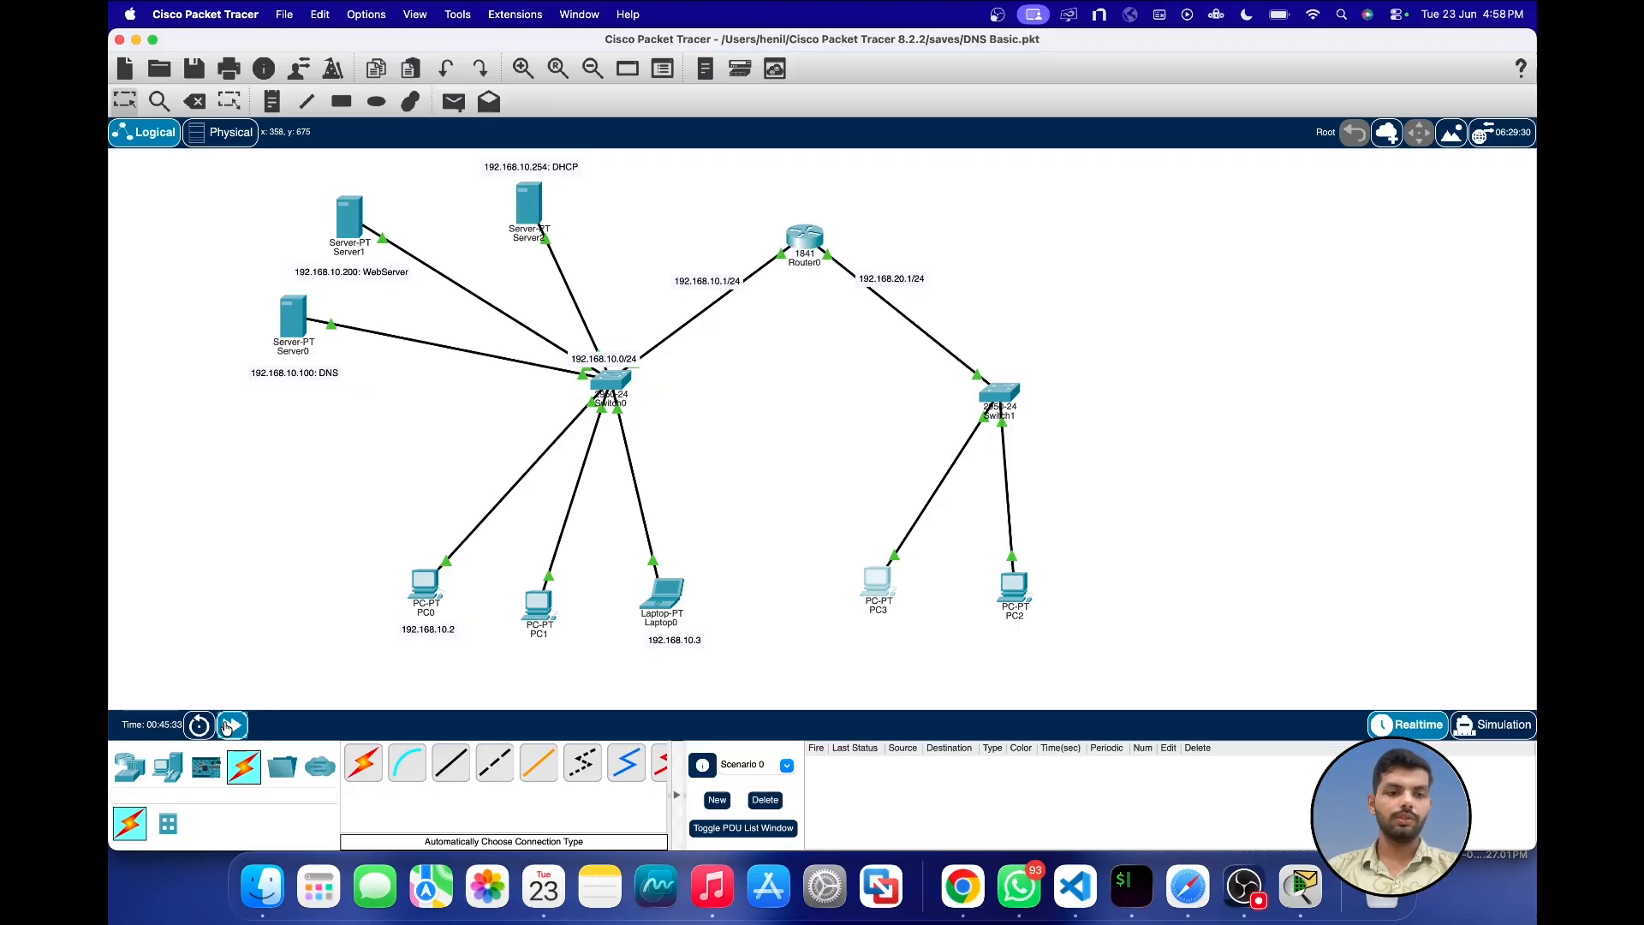
{"action": "left_click", "coordinate": [227, 728]}
{"action": "left_click", "coordinate": [227, 727]}
{"action": "left_click", "coordinate": [227, 728]}
{"action": "left_click", "coordinate": [226, 728]}
{"action": "left_click", "coordinate": [227, 728]}
{"action": "left_click", "coordinate": [227, 726]}
{"action": "left_click", "coordinate": [226, 726]}
{"action": "left_click", "coordinate": [227, 726]}
{"action": "left_click", "coordinate": [227, 726]}
{"action": "left_click", "coordinate": [227, 726]}
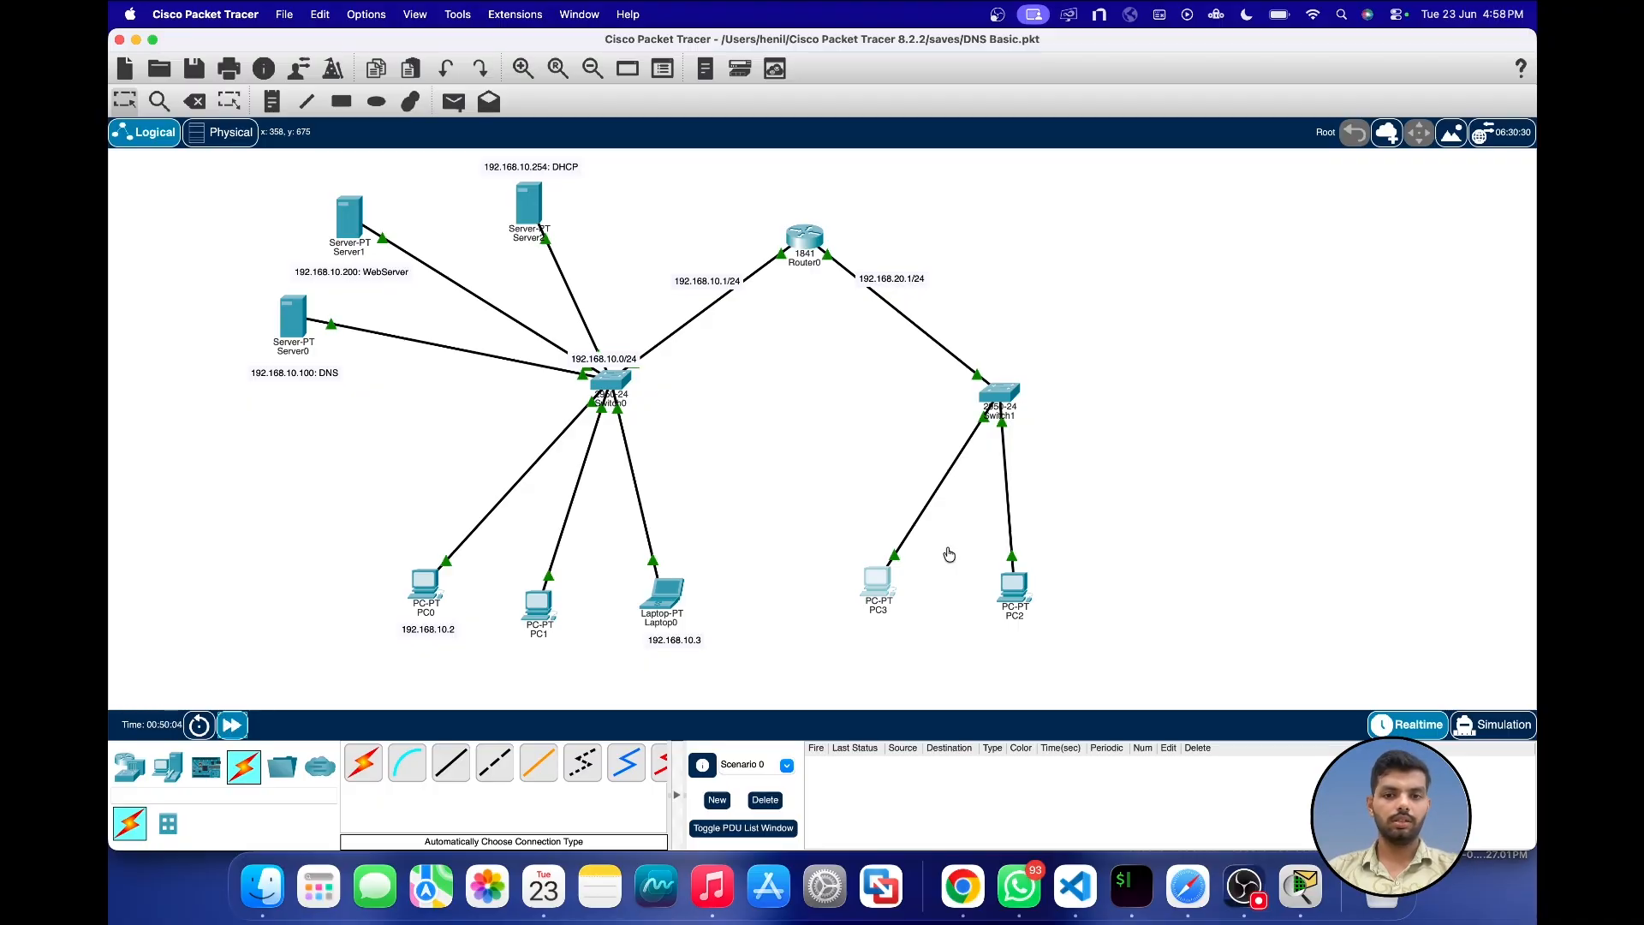
Step: Check the page request in PC3's web browser, close its window, and delete the current scenario to clear the captured simulation events
{"action": "left_click", "coordinate": [876, 570]}
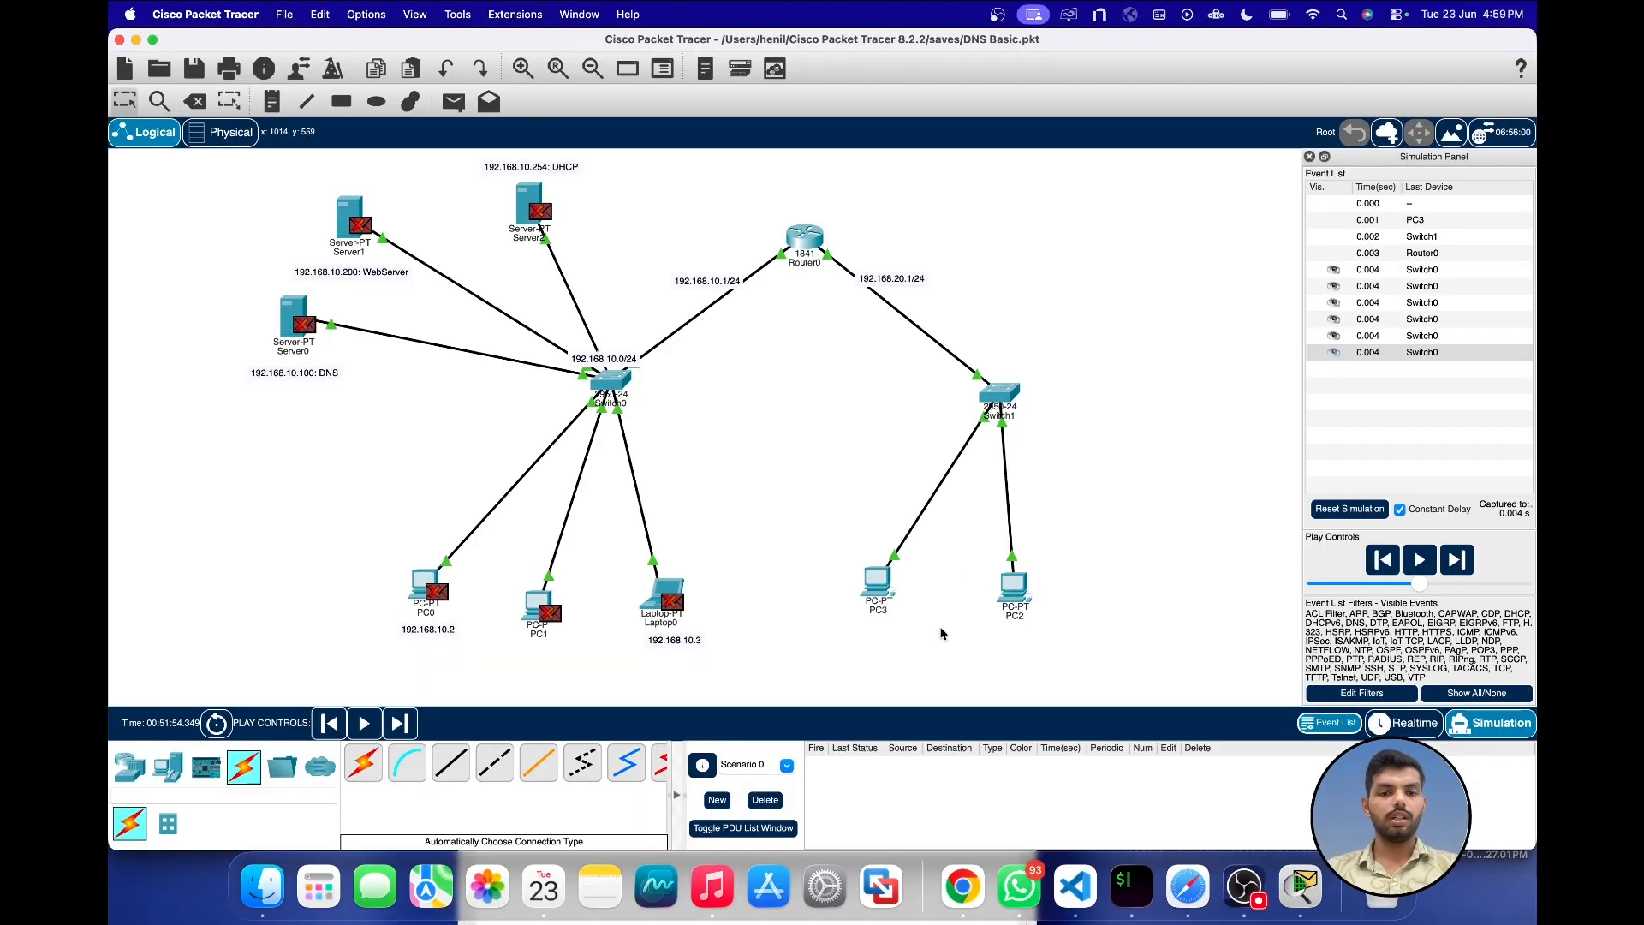
{"action": "left_click", "coordinate": [884, 585]}
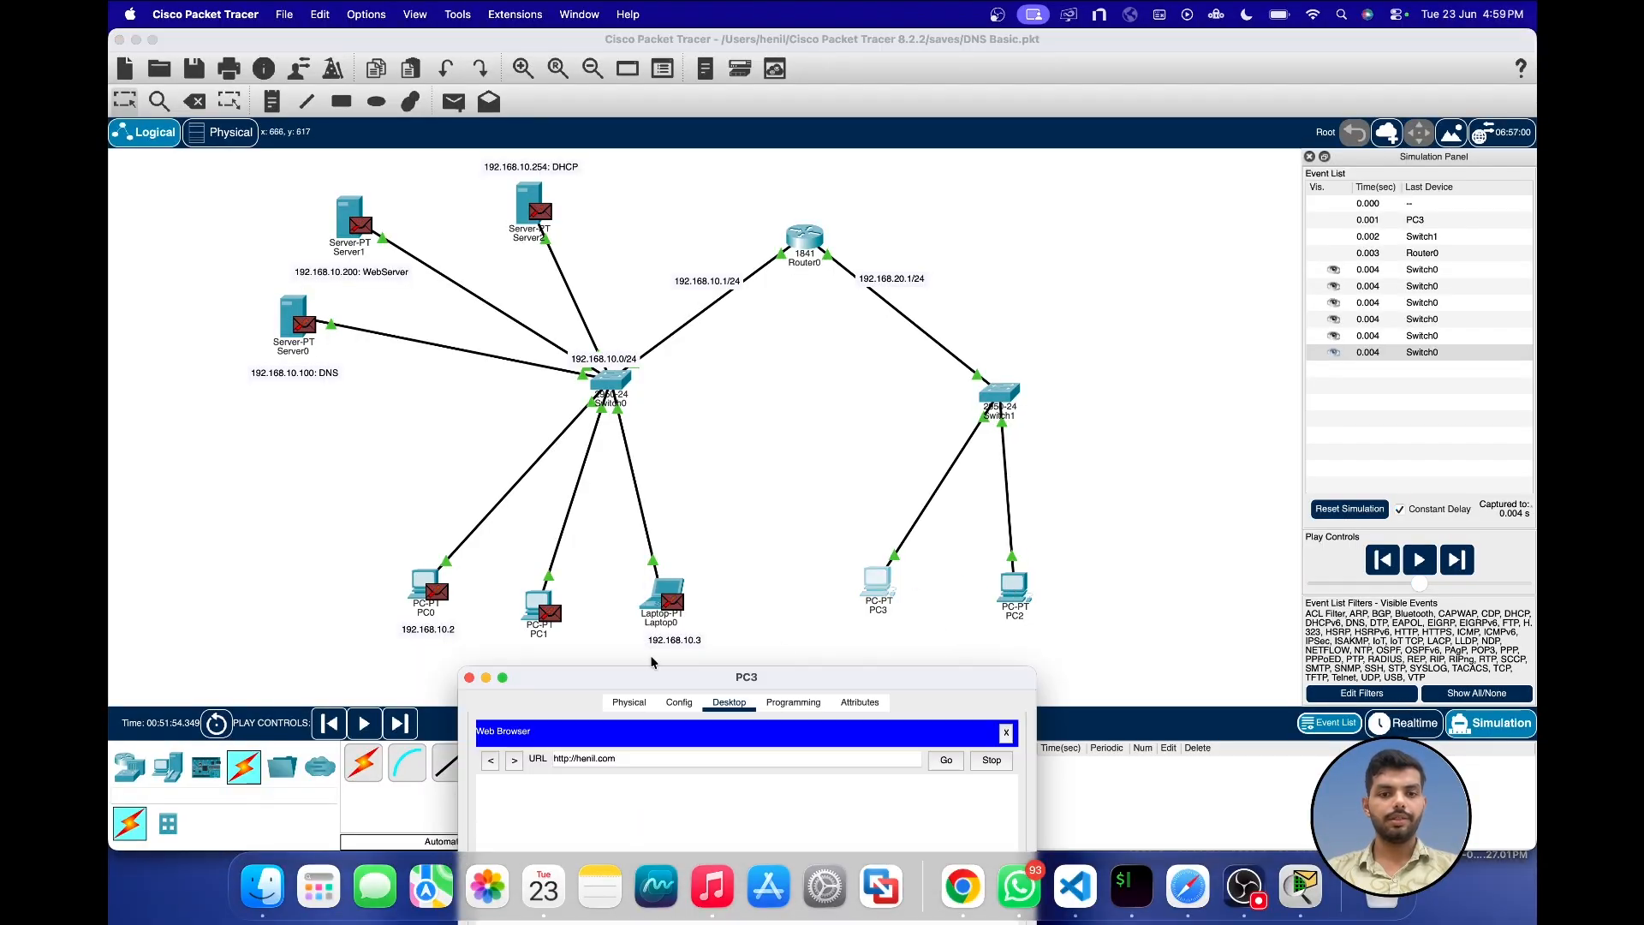
{"action": "left_click", "coordinate": [469, 678]}
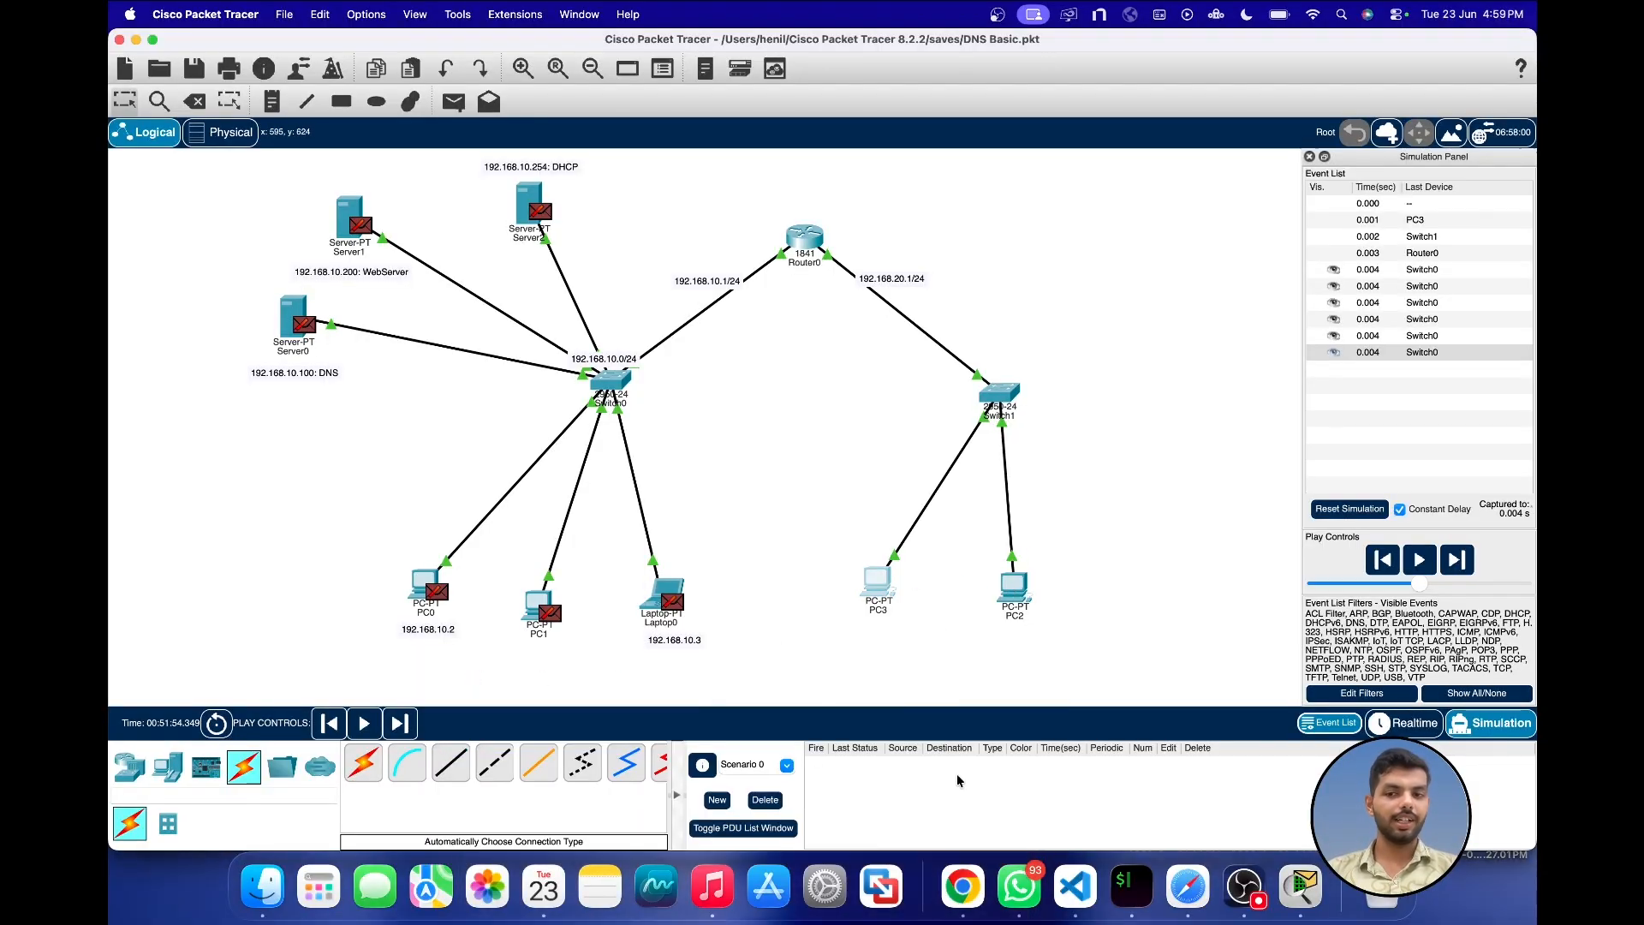
{"action": "left_click", "coordinate": [765, 800]}
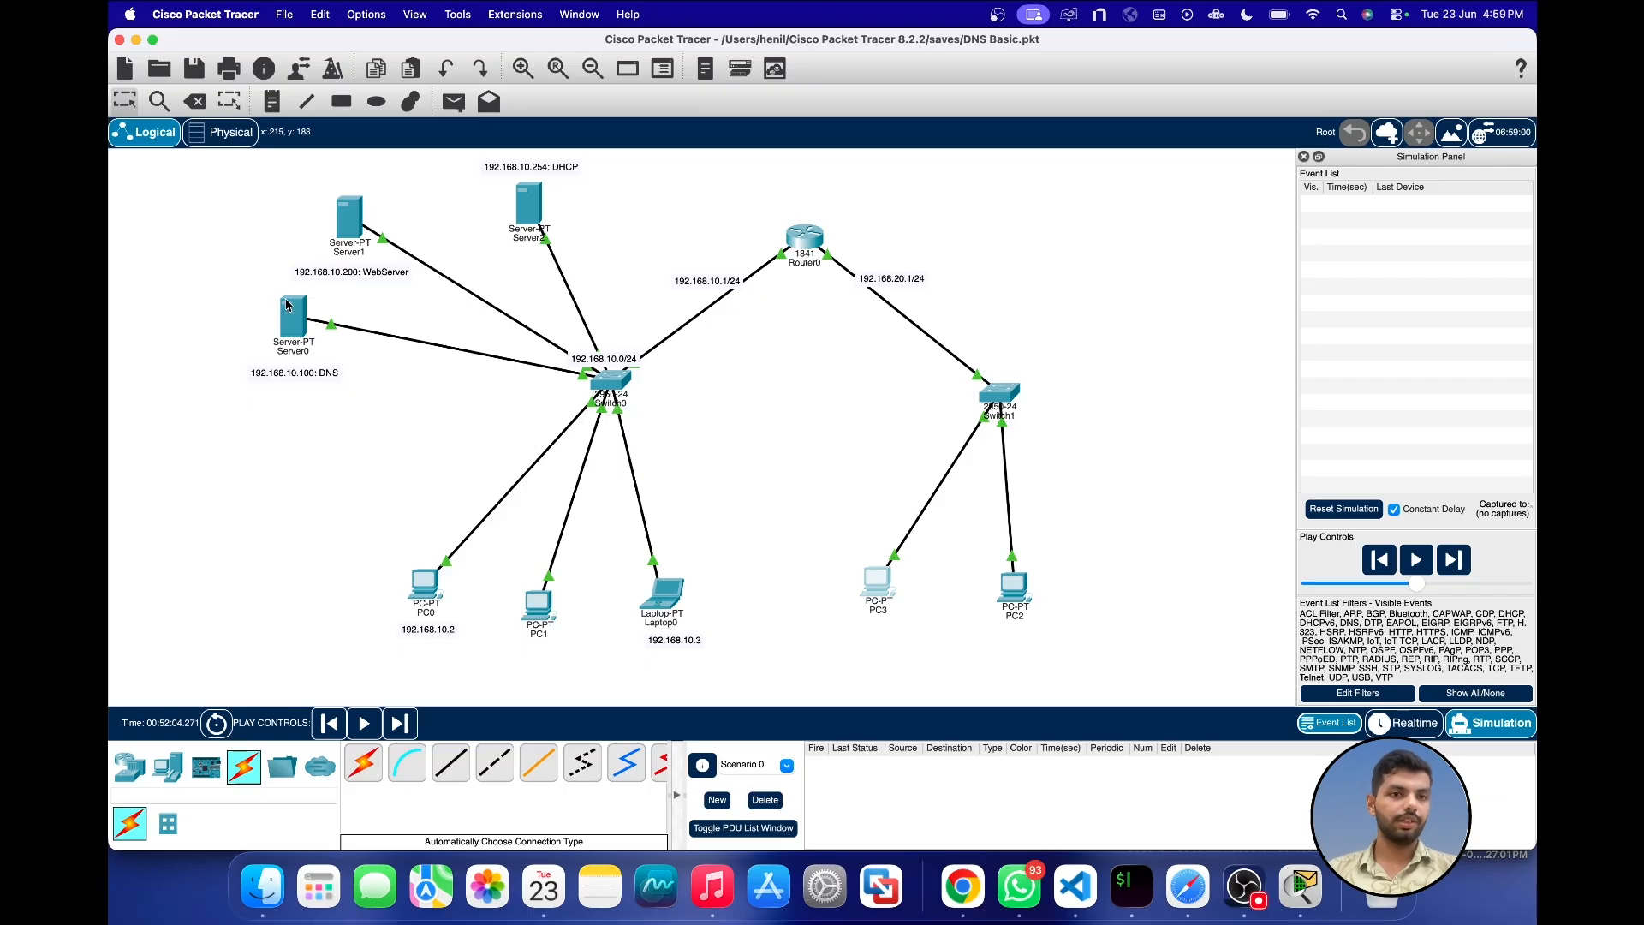
Step: Set Server0's IPv4 default gateway to 192.168.10.1 and close its window
{"action": "left_click", "coordinate": [293, 318]}
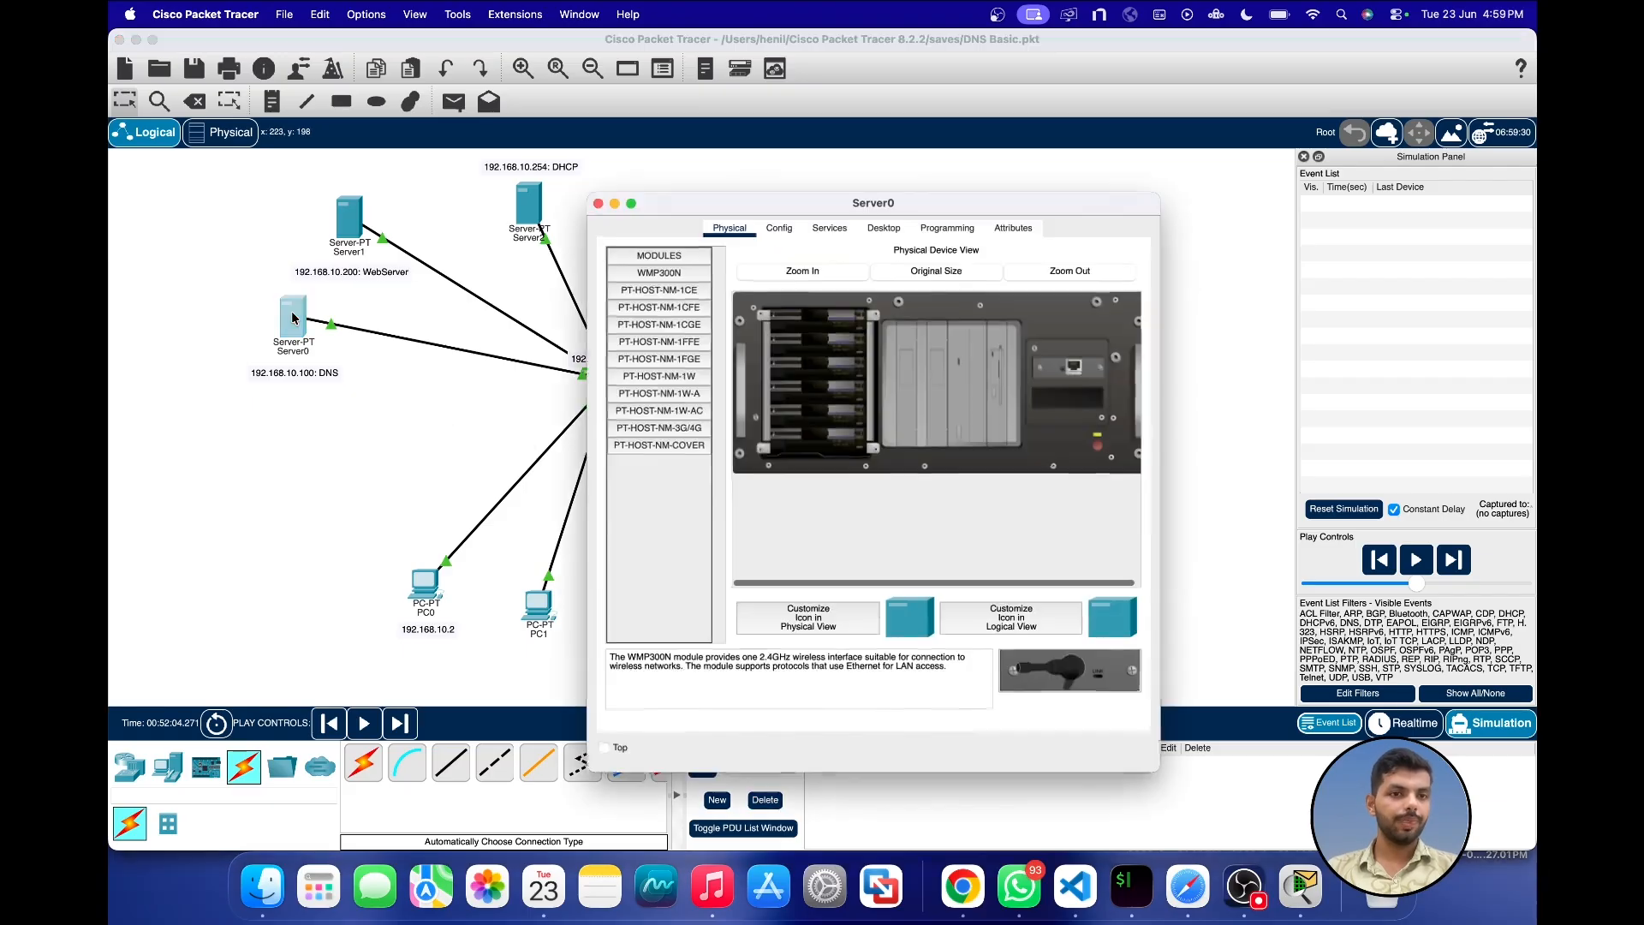
{"action": "left_click", "coordinate": [777, 228]}
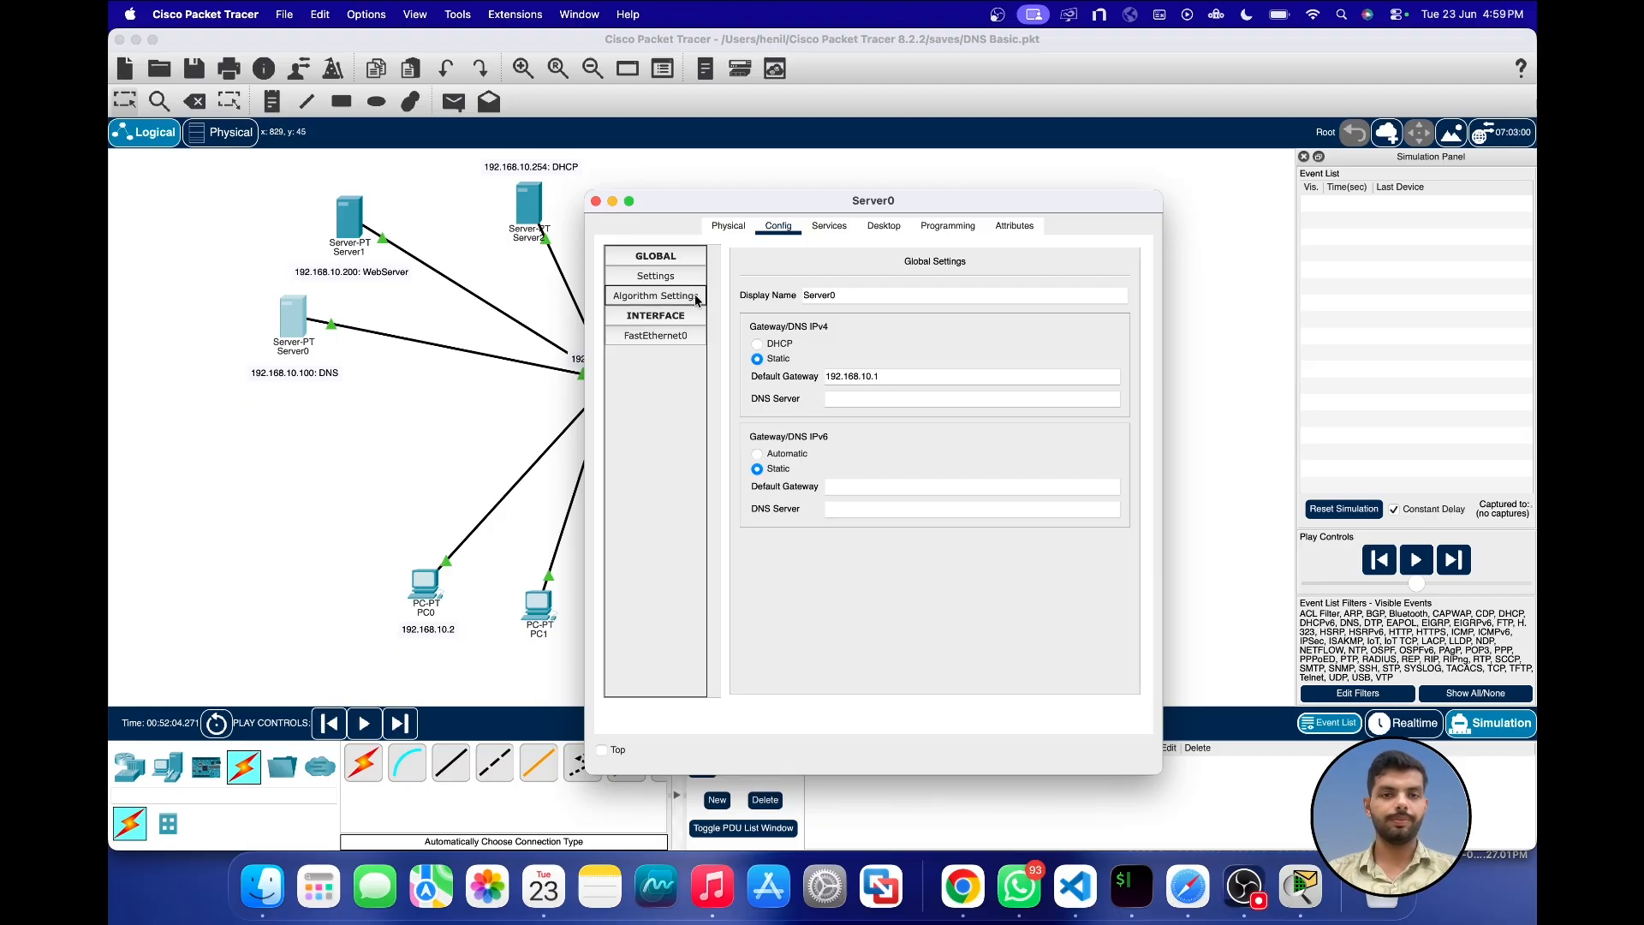
{"action": "left_click", "coordinate": [596, 200]}
Step: Set Server1's IPv4 default gateway to 192.168.10.1 and close its window
{"action": "left_click", "coordinate": [351, 231]}
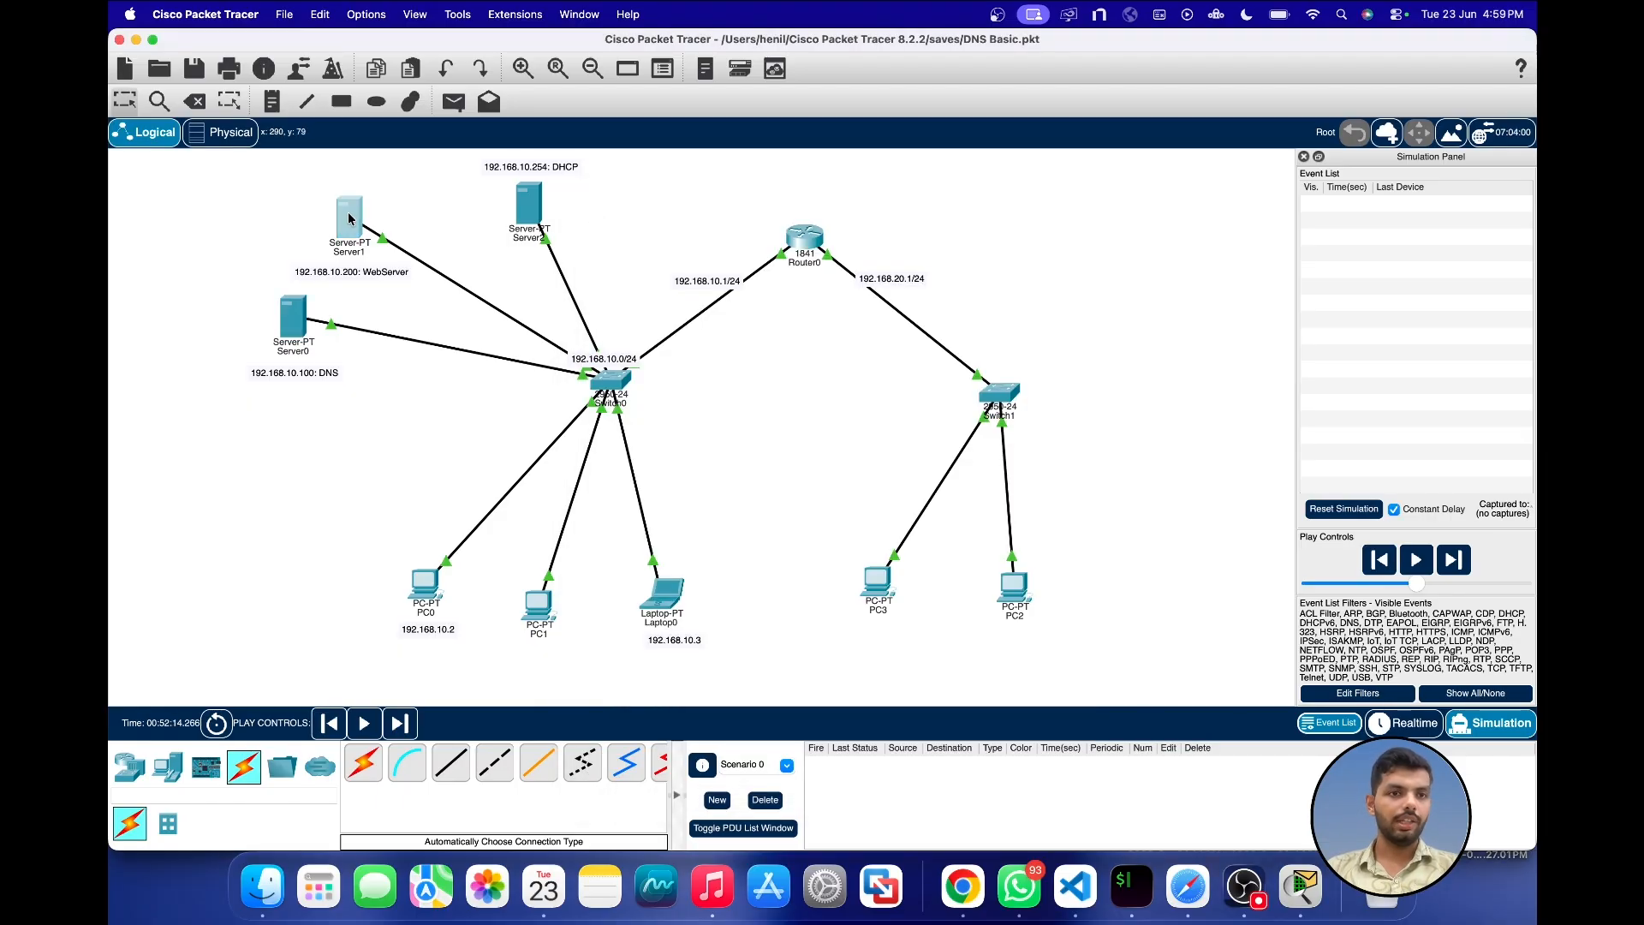
{"action": "left_click", "coordinate": [851, 376]}
{"action": "type", "text": "192.168.10.1"}
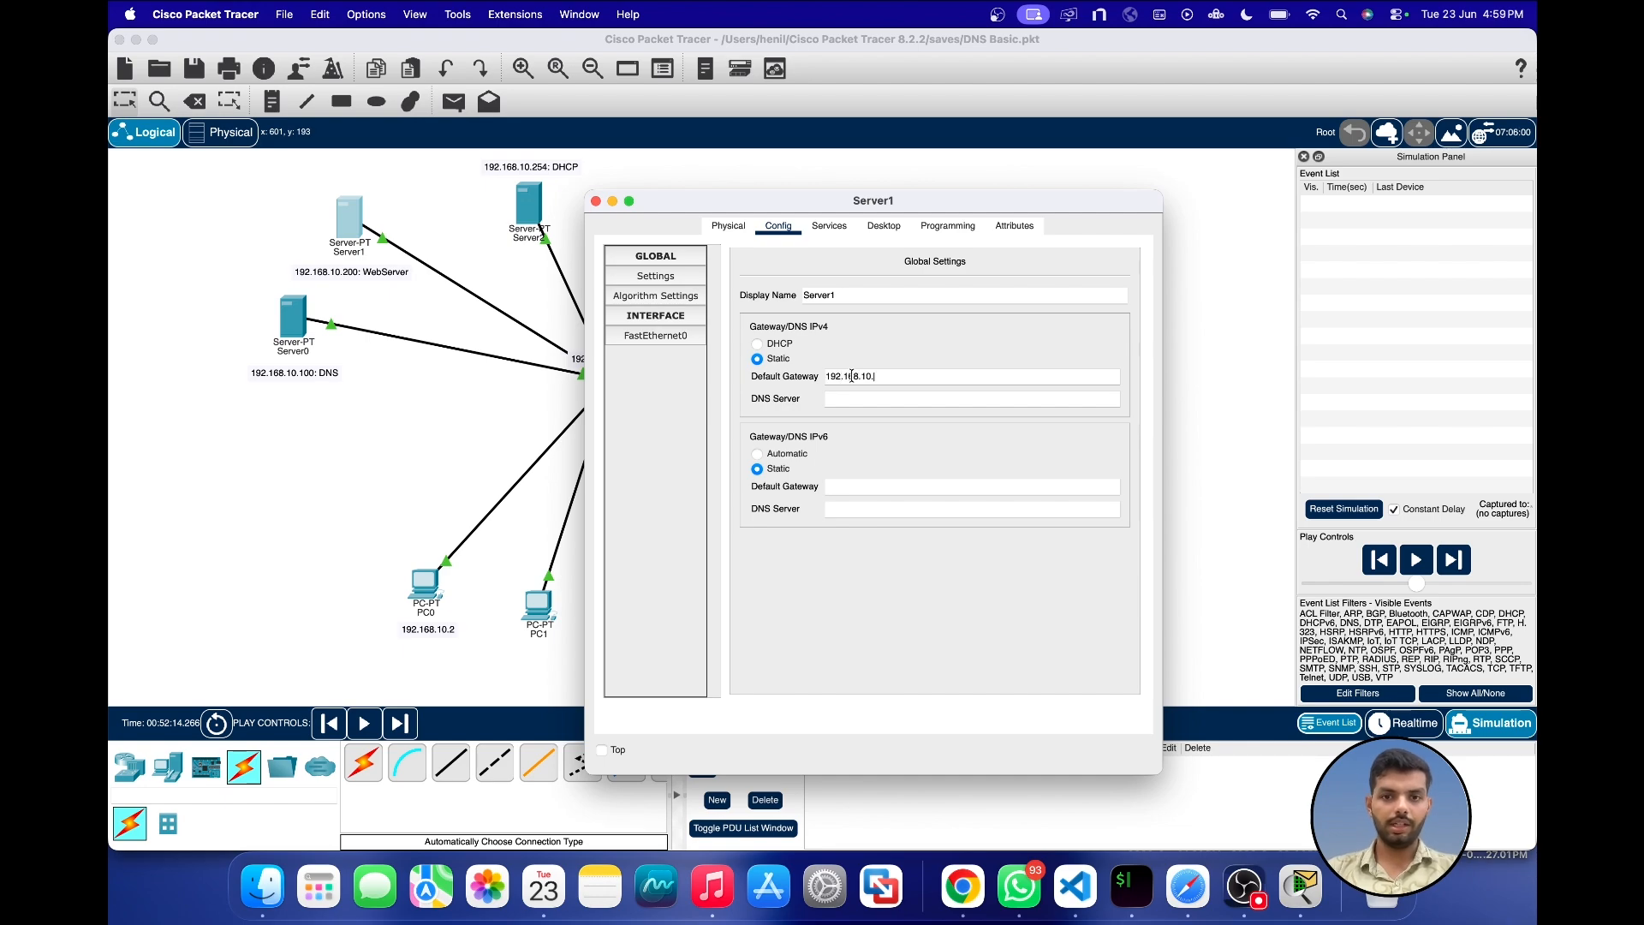
{"action": "left_click", "coordinate": [596, 201]}
Step: Request the web server's custom domain again in PC3's web browser, return to Realtime mode, fast-forward the time, and check the page
{"action": "left_click", "coordinate": [879, 583]}
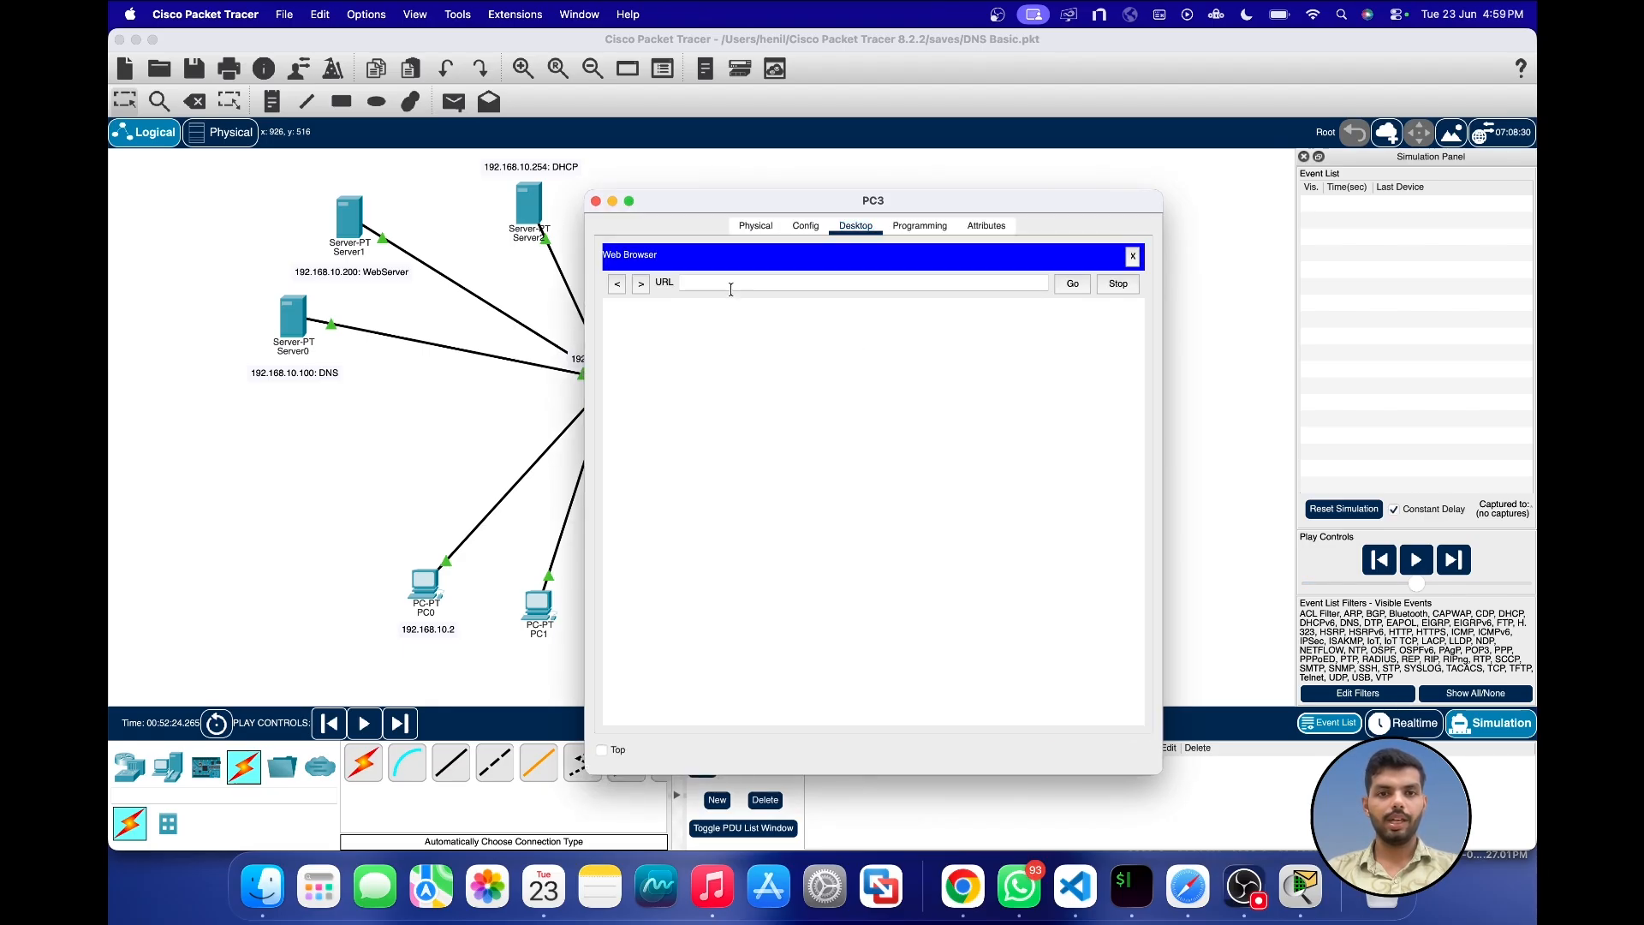
{"action": "left_click", "coordinate": [729, 286]}
{"action": "type", "text": "henil.com"}
{"action": "key", "text": "Return"}
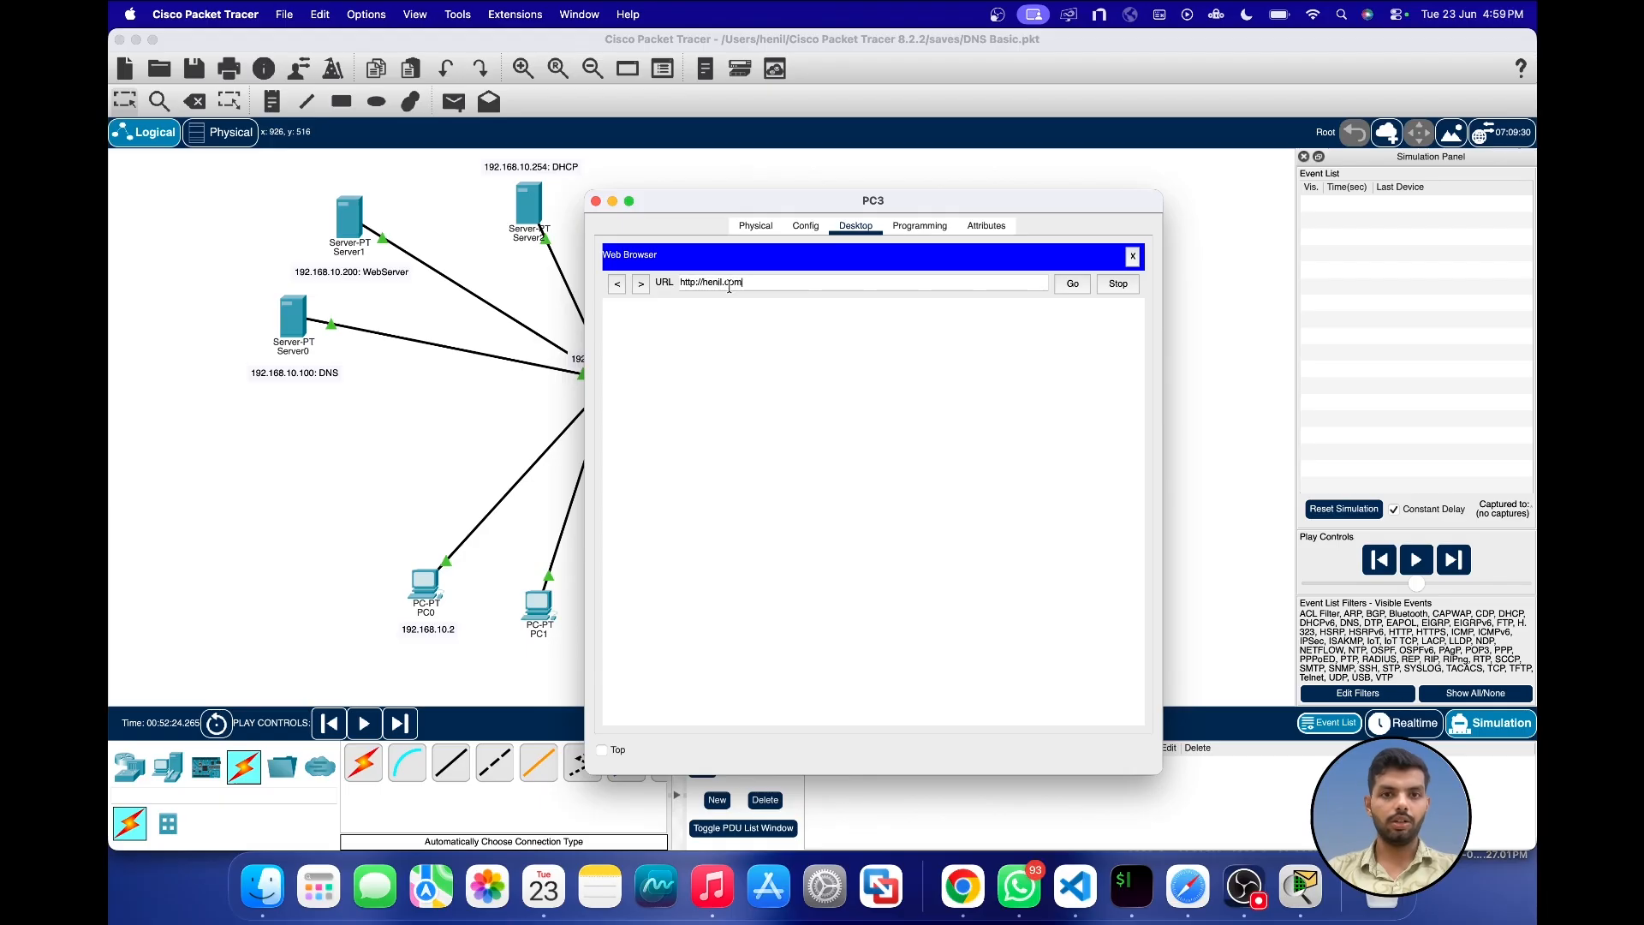
{"action": "left_click", "coordinate": [1404, 725]}
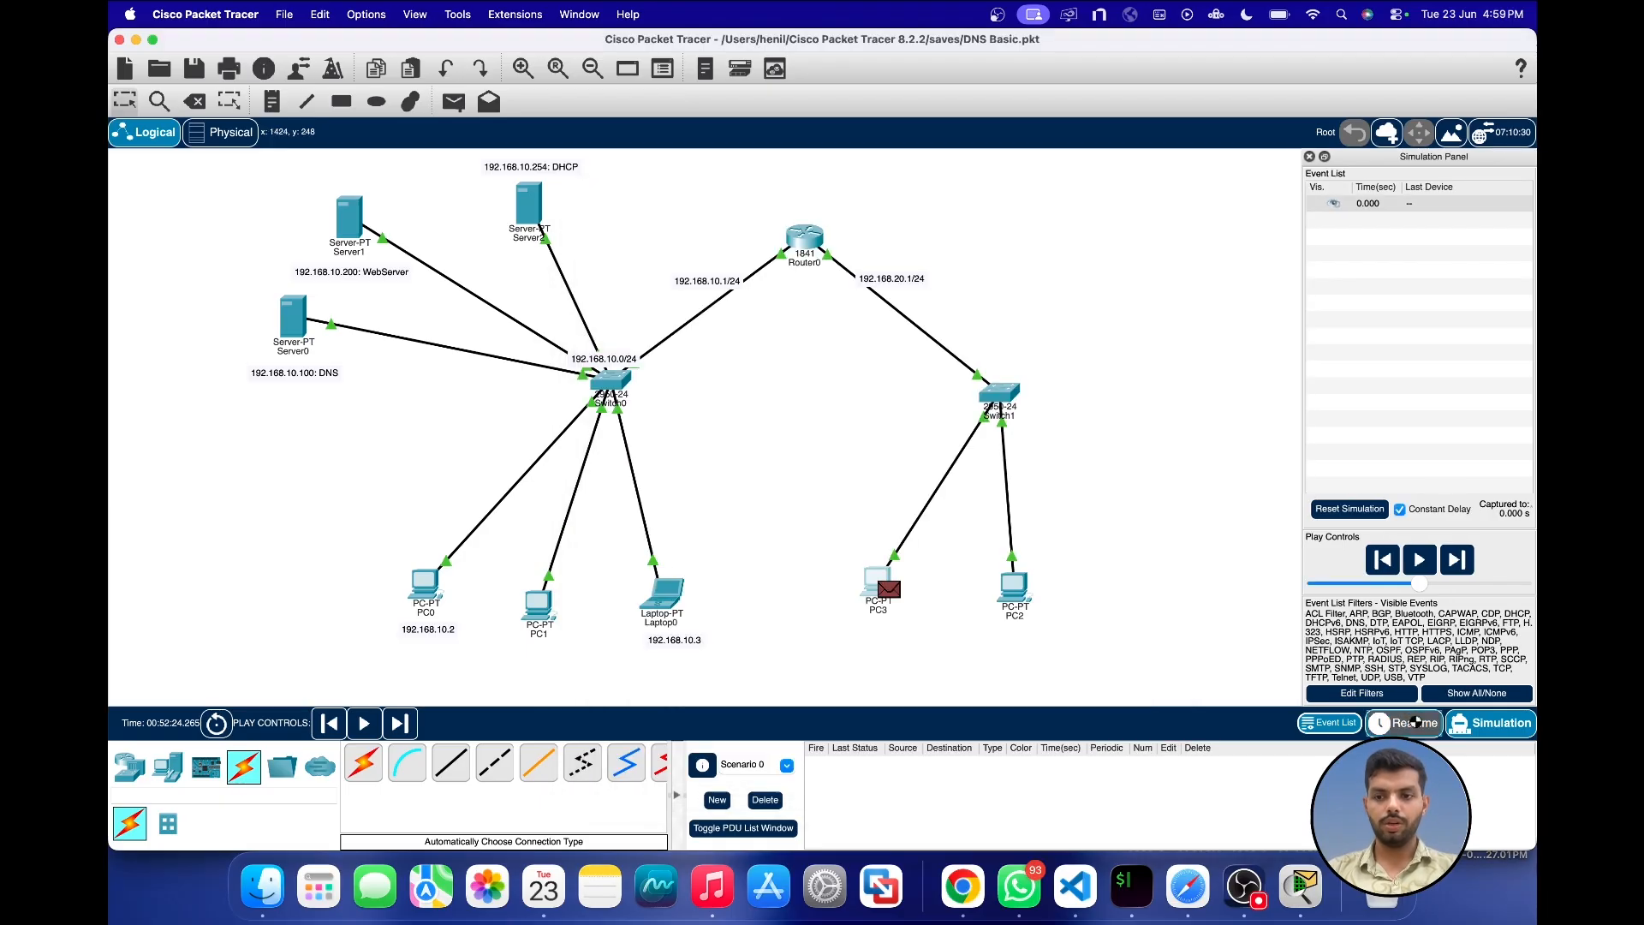
{"action": "left_click", "coordinate": [233, 726]}
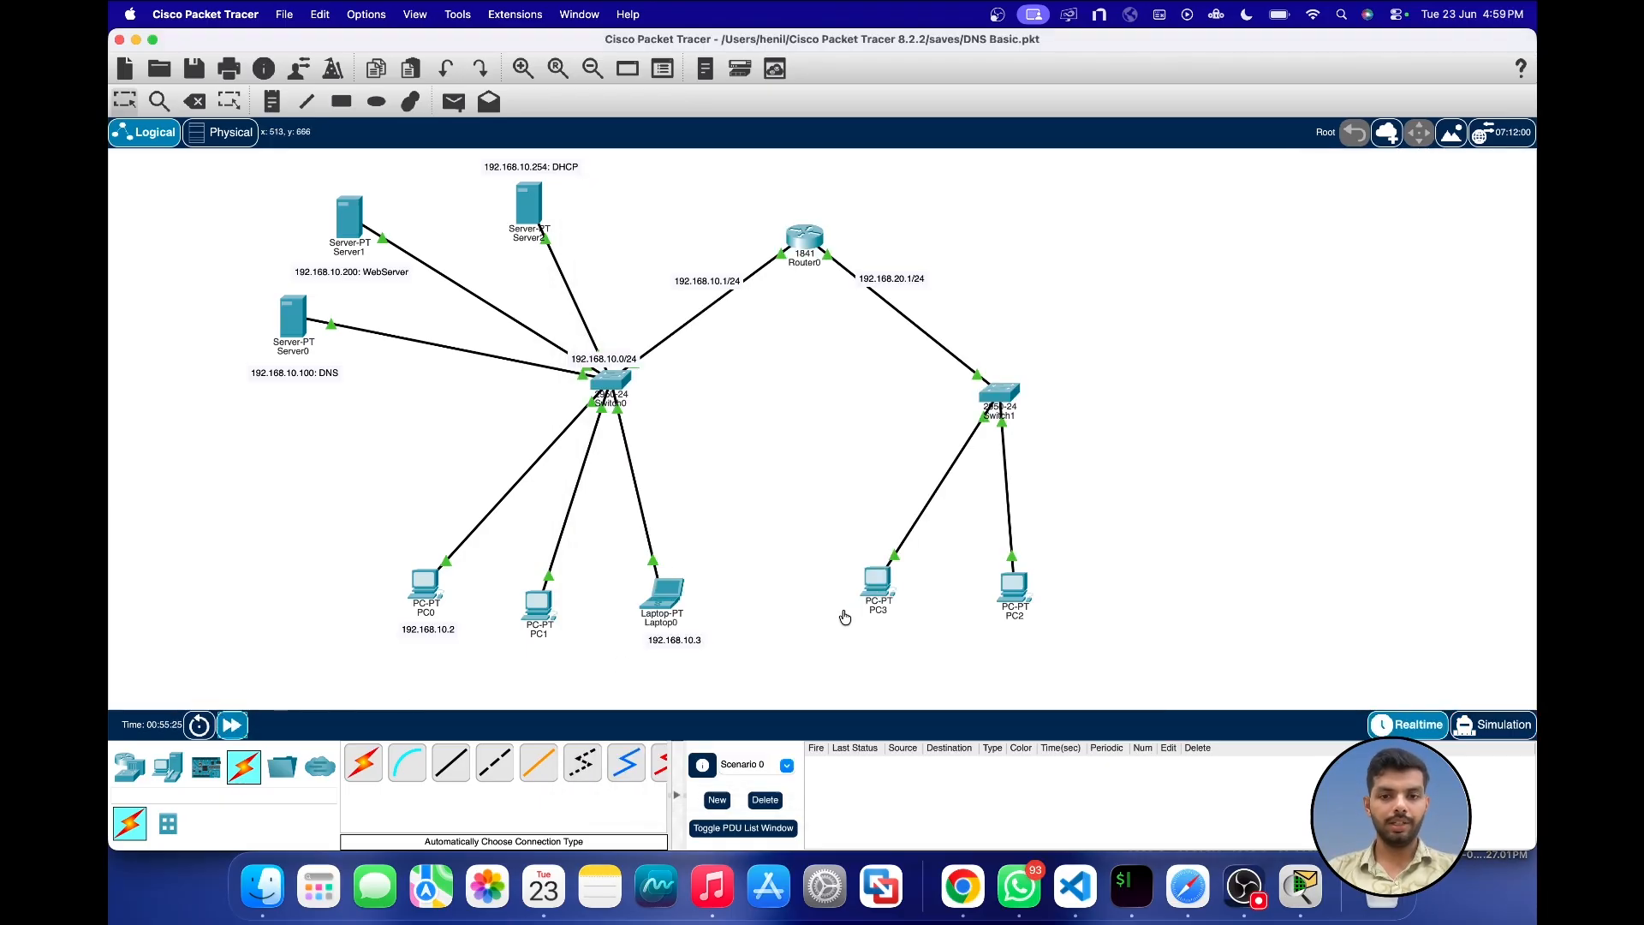
{"action": "left_click", "coordinate": [876, 586]}
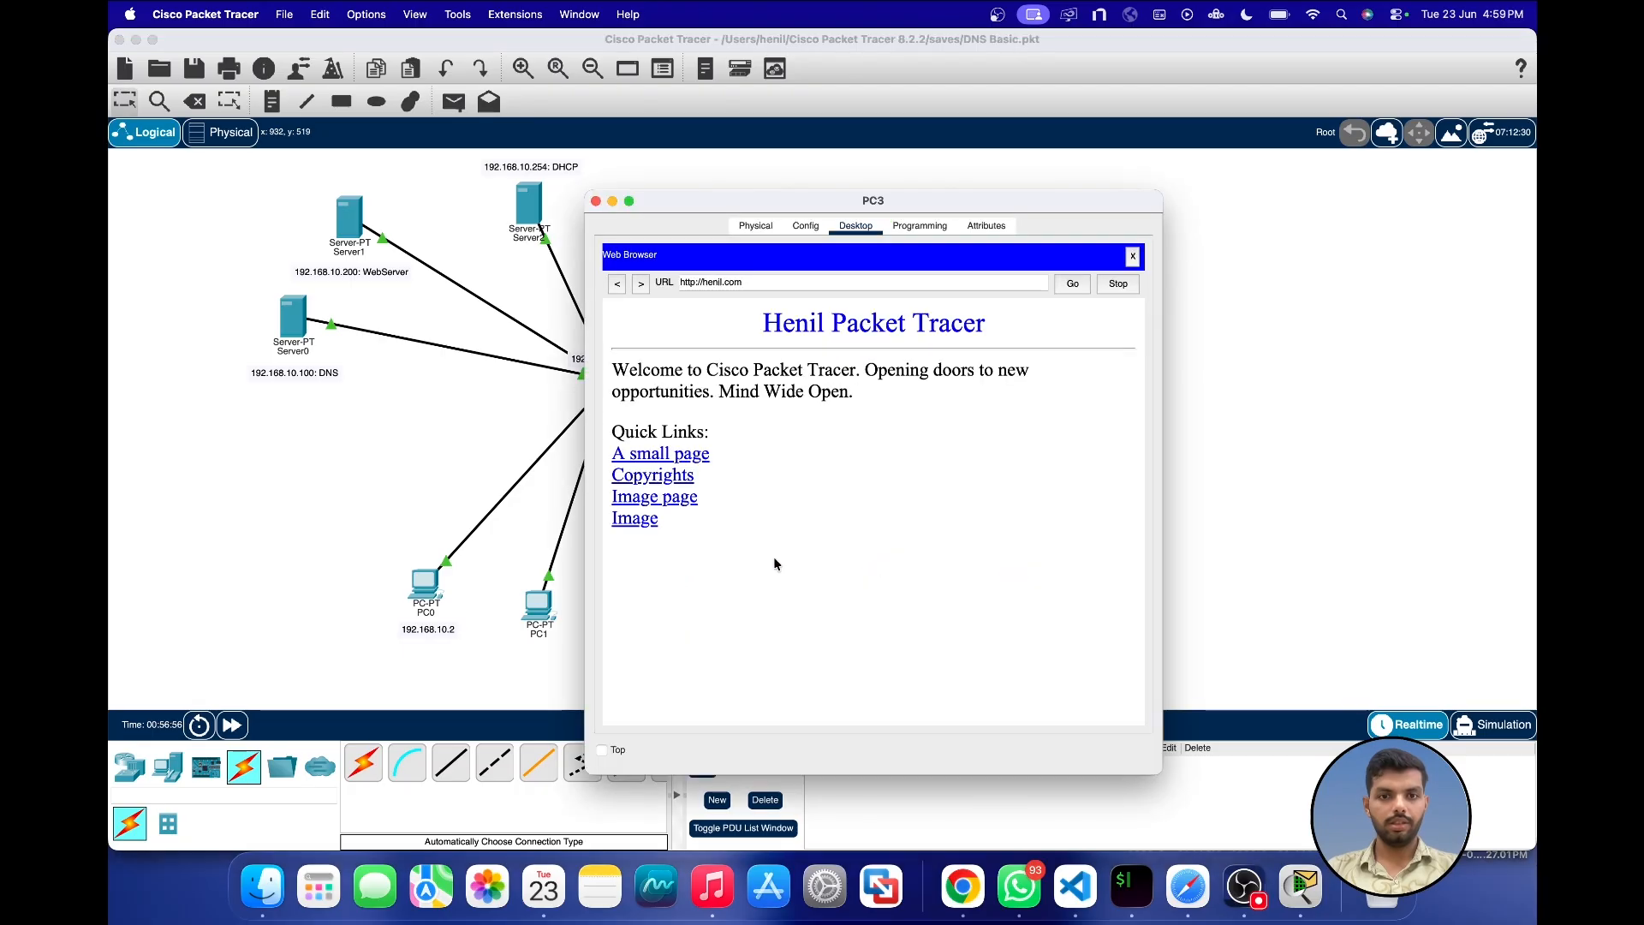
Step: Load cisco.com in PC3's web browser and close PC3's window
{"action": "left_click_drag", "start_coordinate": [771, 283], "coordinate": [572, 286]}
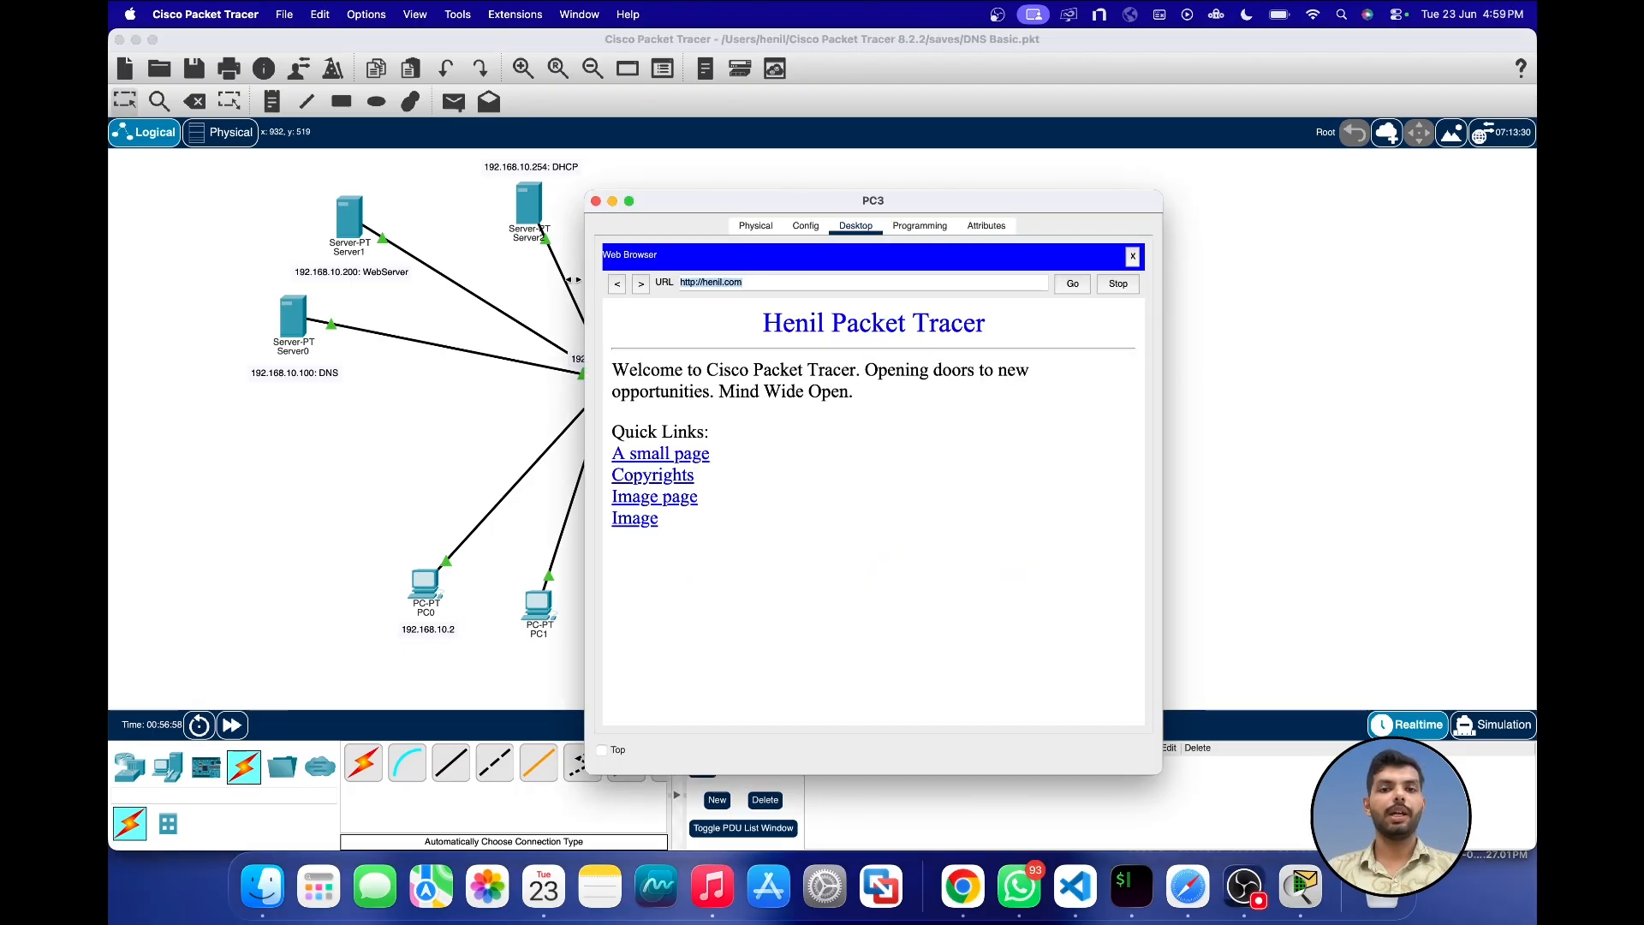
{"action": "type", "text": "cisco.c"}
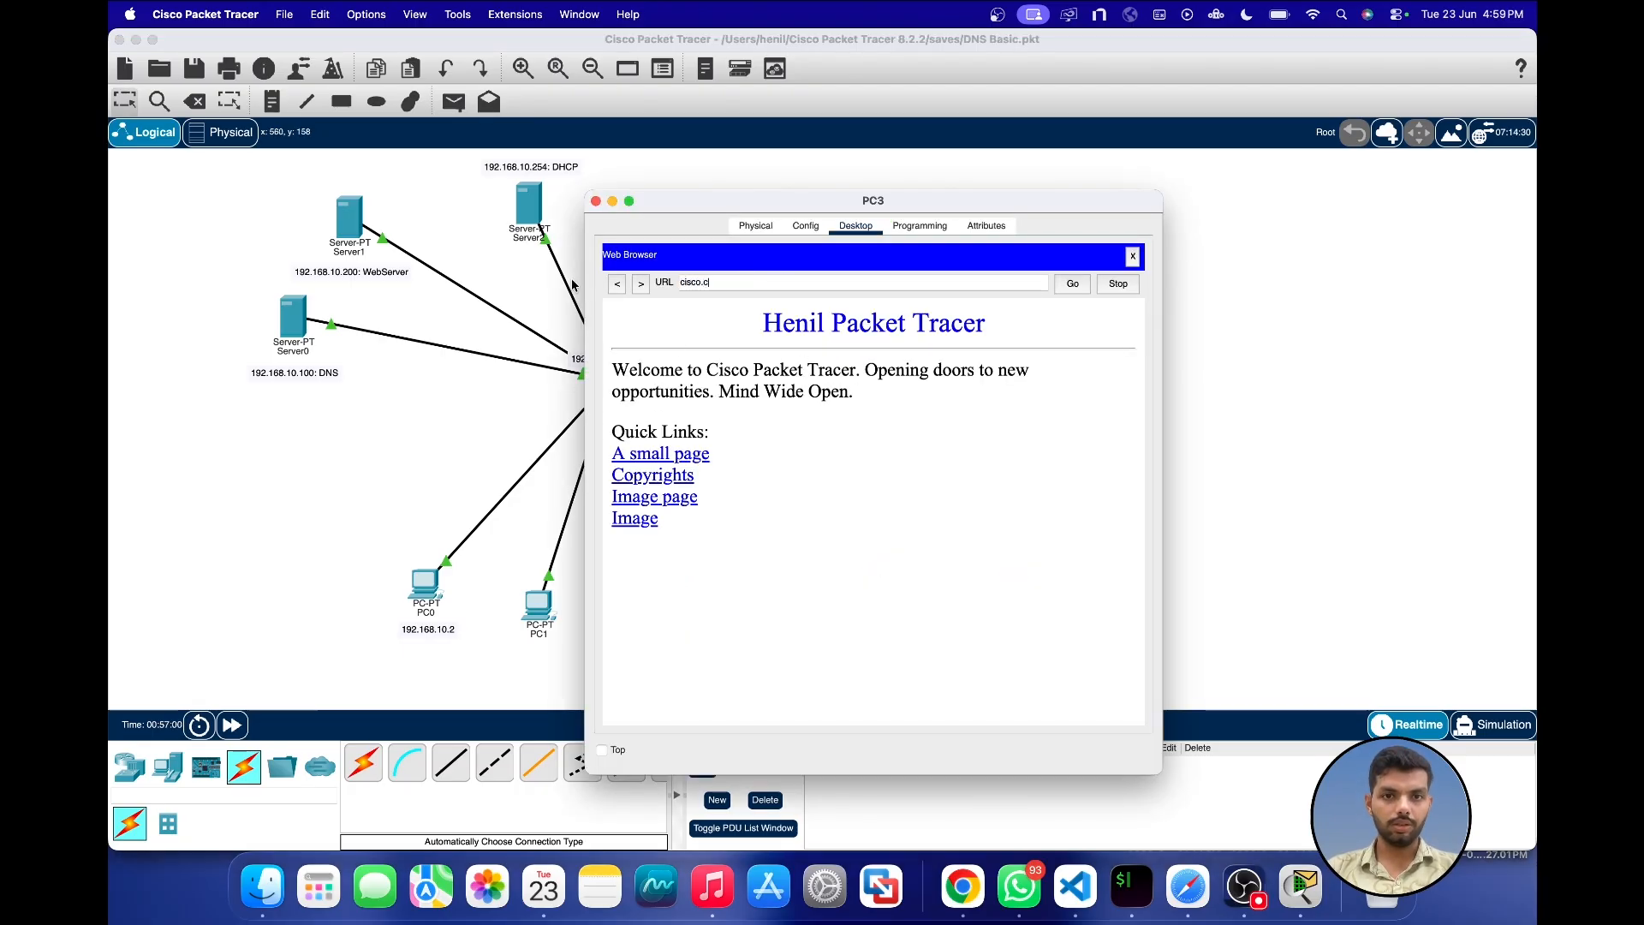
{"action": "type", "text": "om"}
{"action": "key", "text": "Return"}
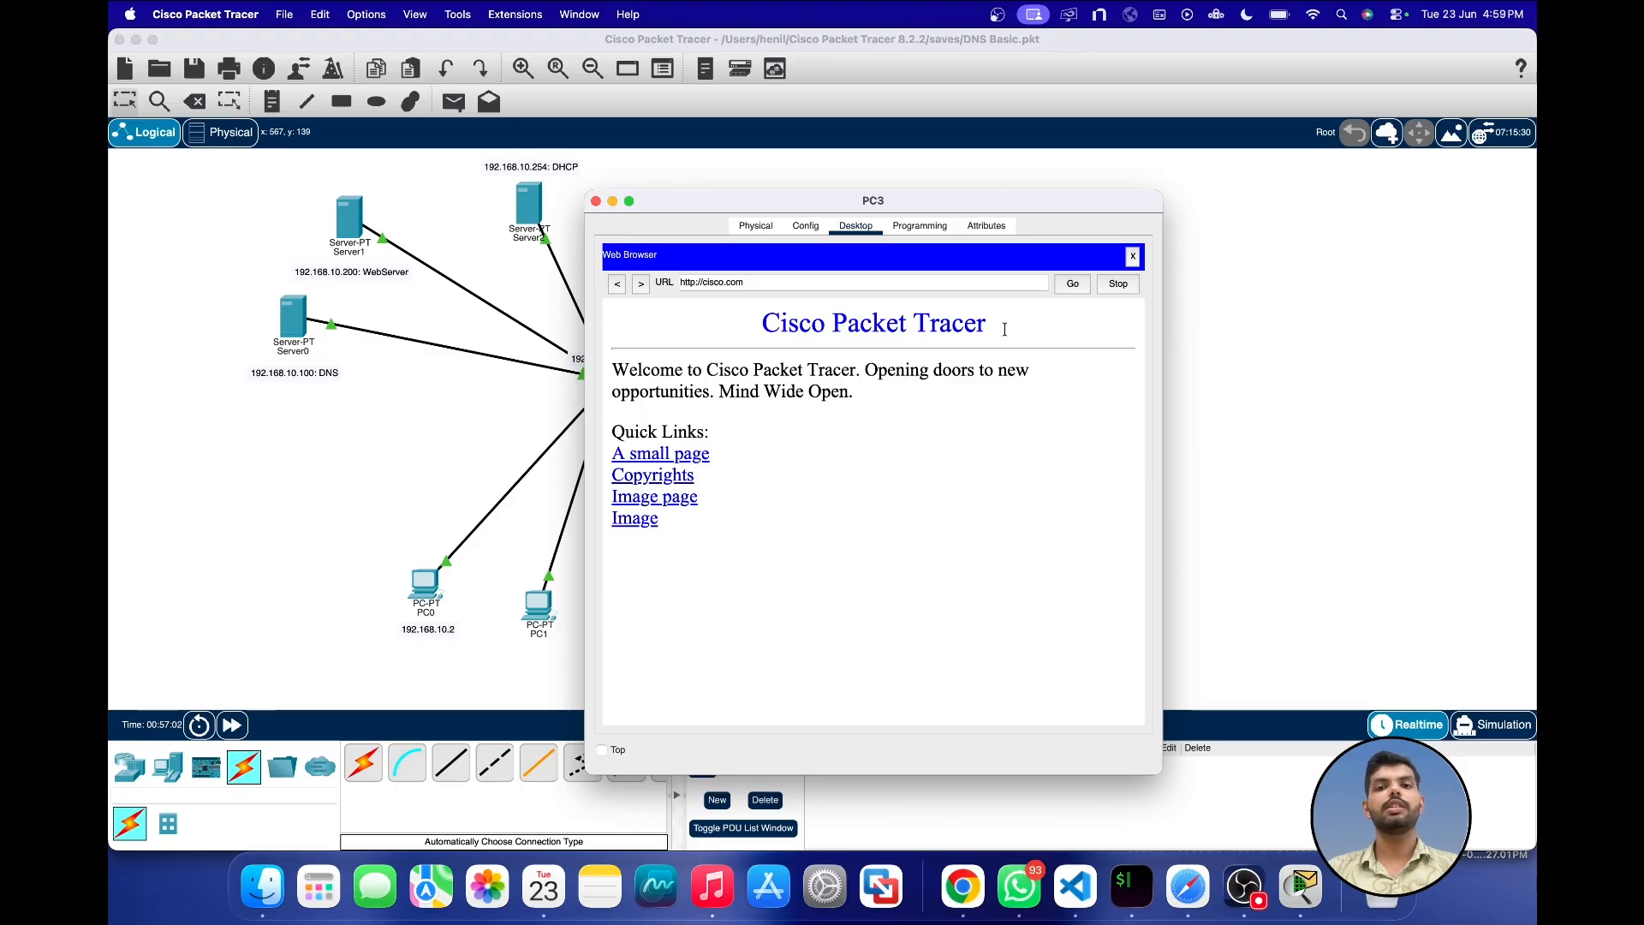
{"action": "left_click", "coordinate": [596, 202]}
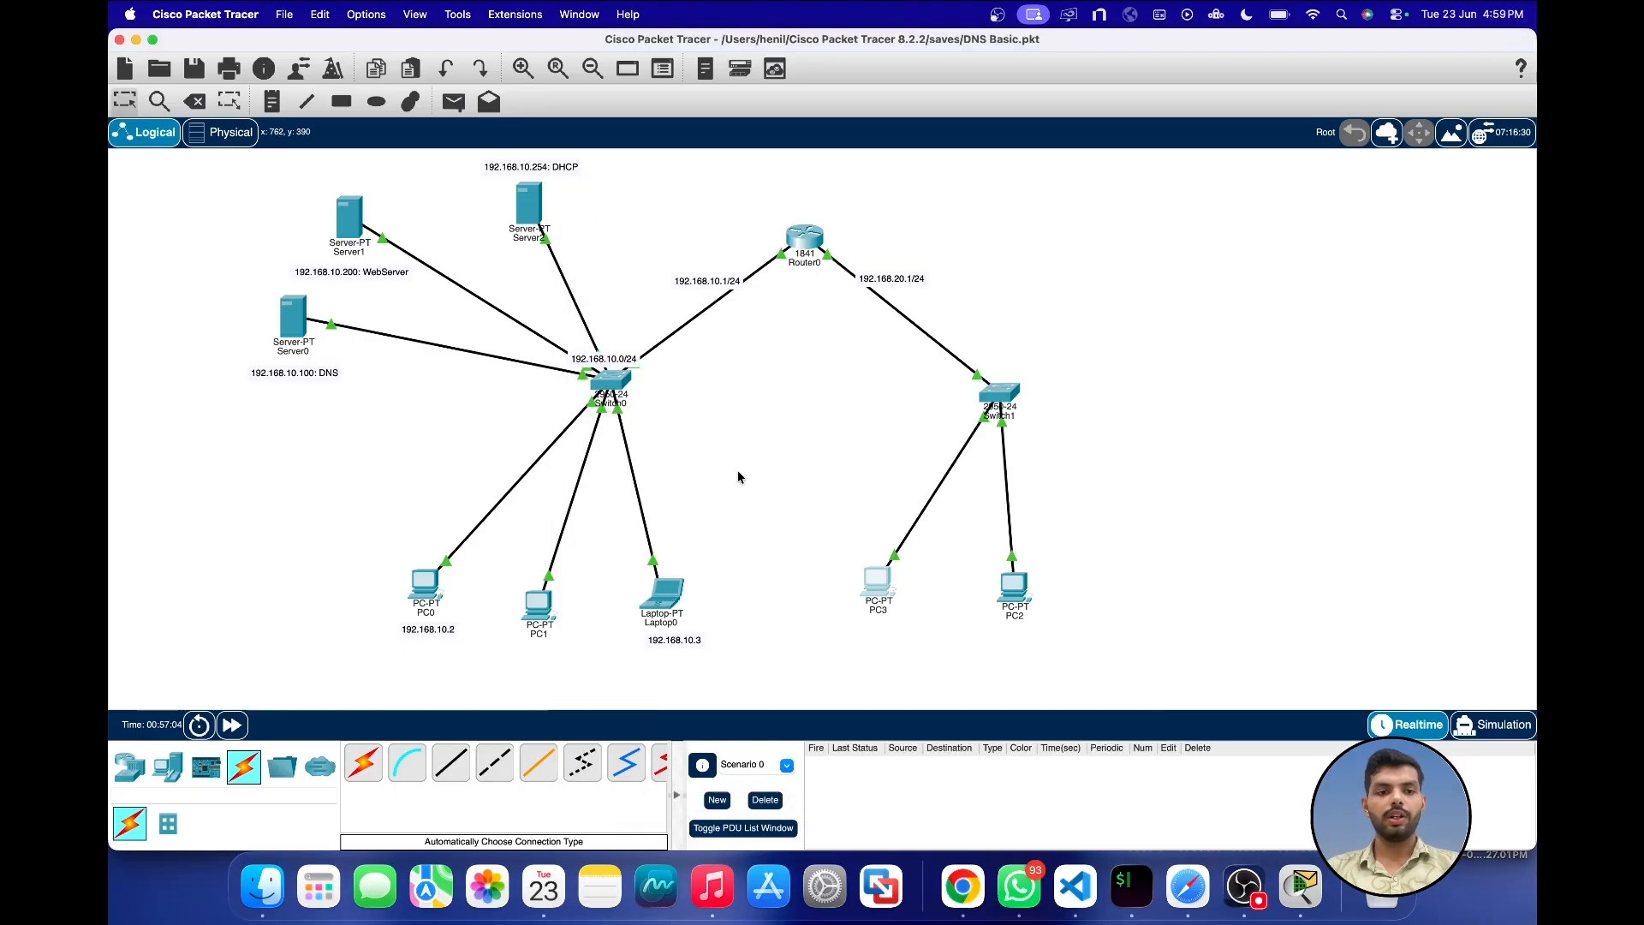
Step: Add a laptop beside PC2 and connect it to Switch1 with an automatically chosen connection type
{"action": "left_click", "coordinate": [167, 767]}
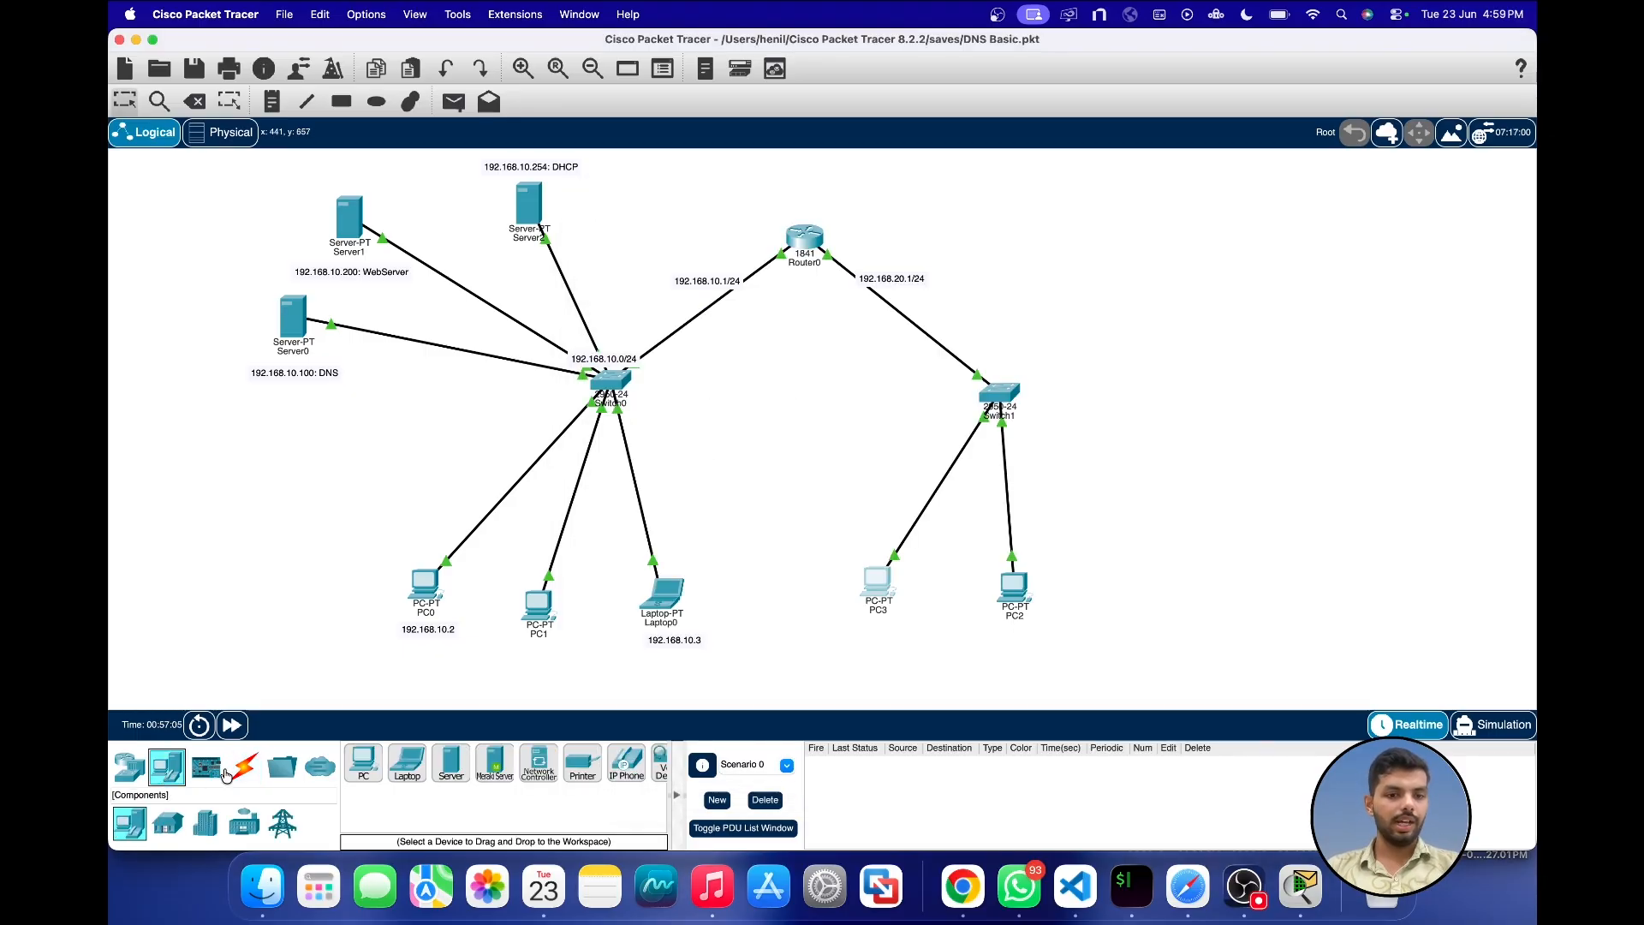
{"action": "left_click", "coordinate": [408, 764]}
{"action": "left_click", "coordinate": [1130, 591]}
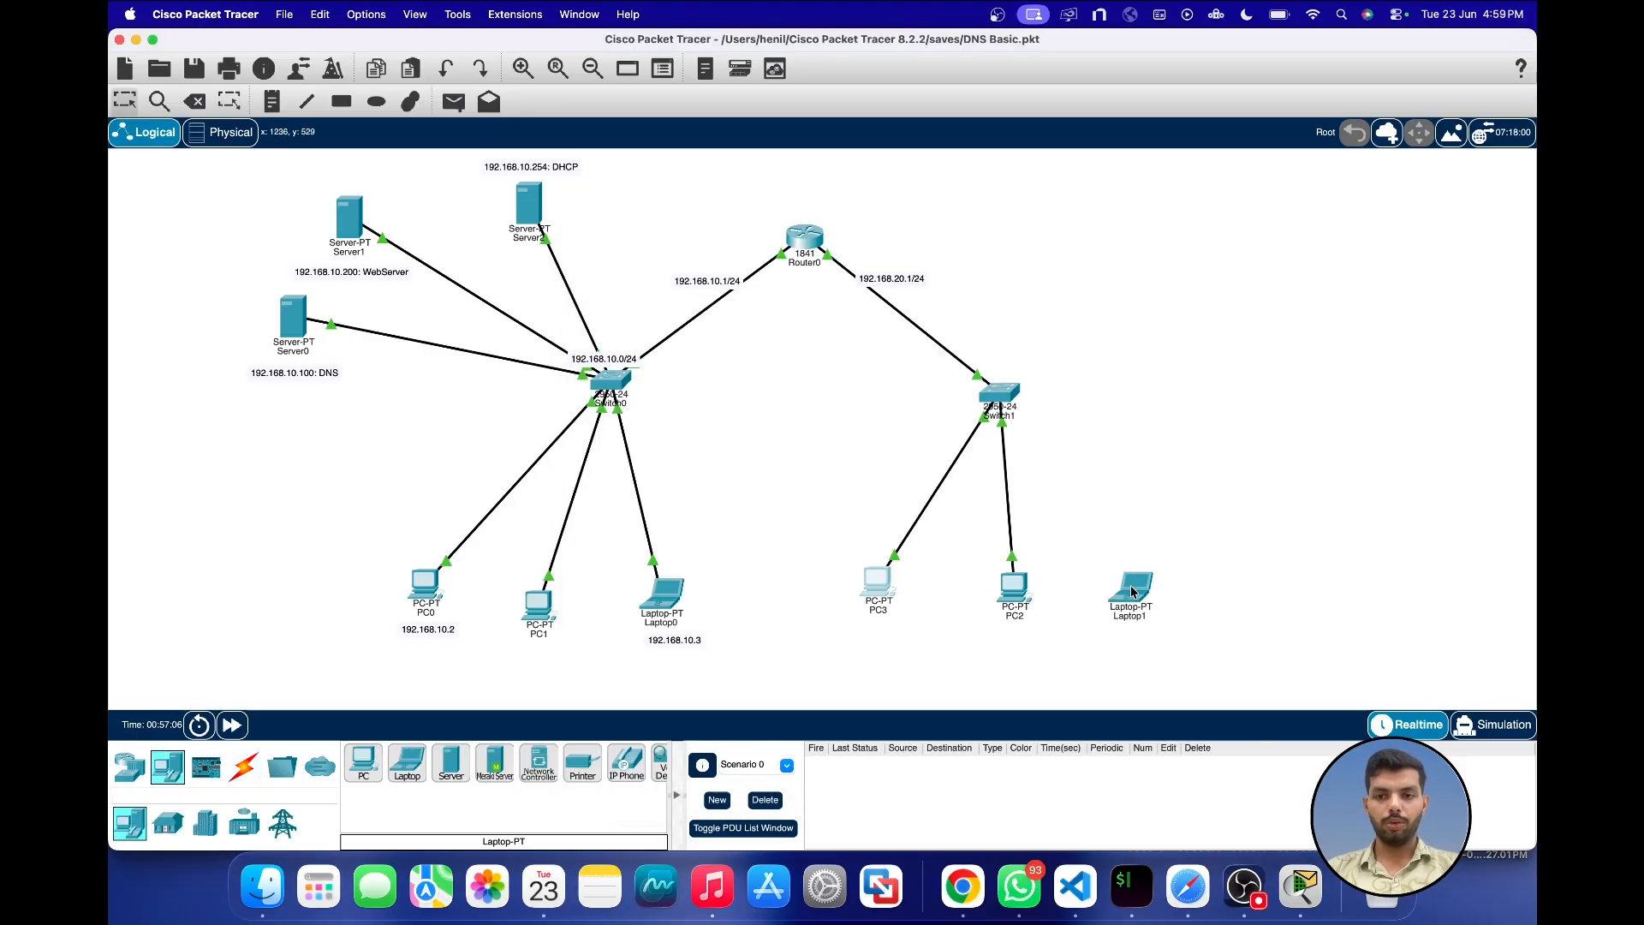
{"action": "left_click", "coordinate": [247, 768]}
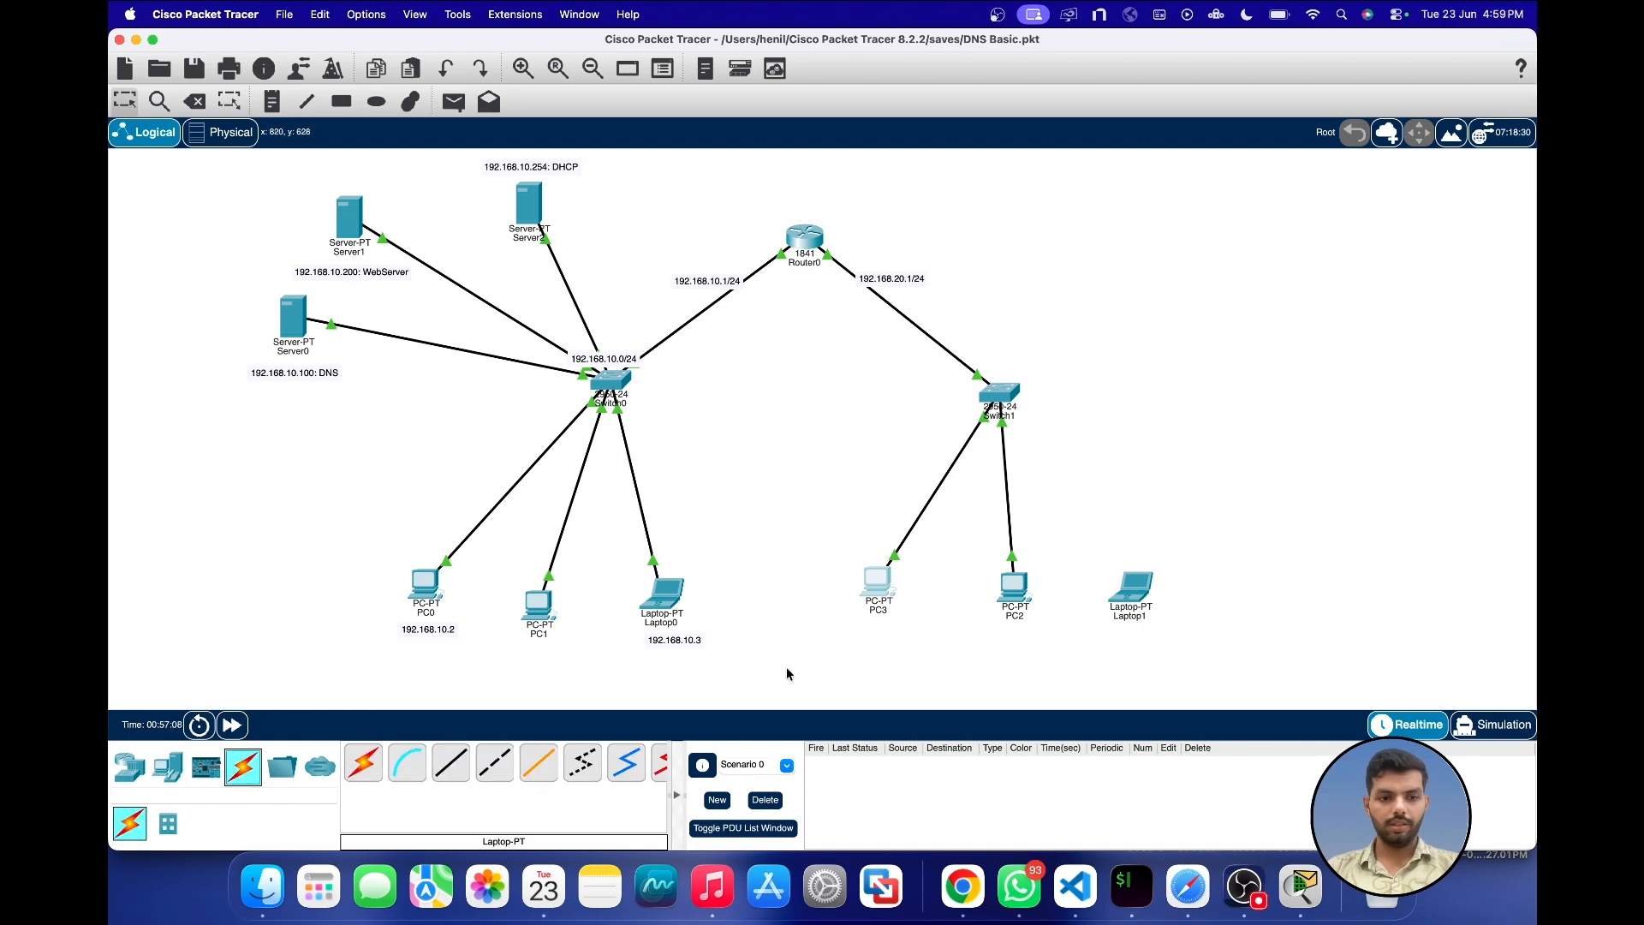
{"action": "left_click", "coordinate": [1136, 593]}
{"action": "left_click", "coordinate": [1000, 395]}
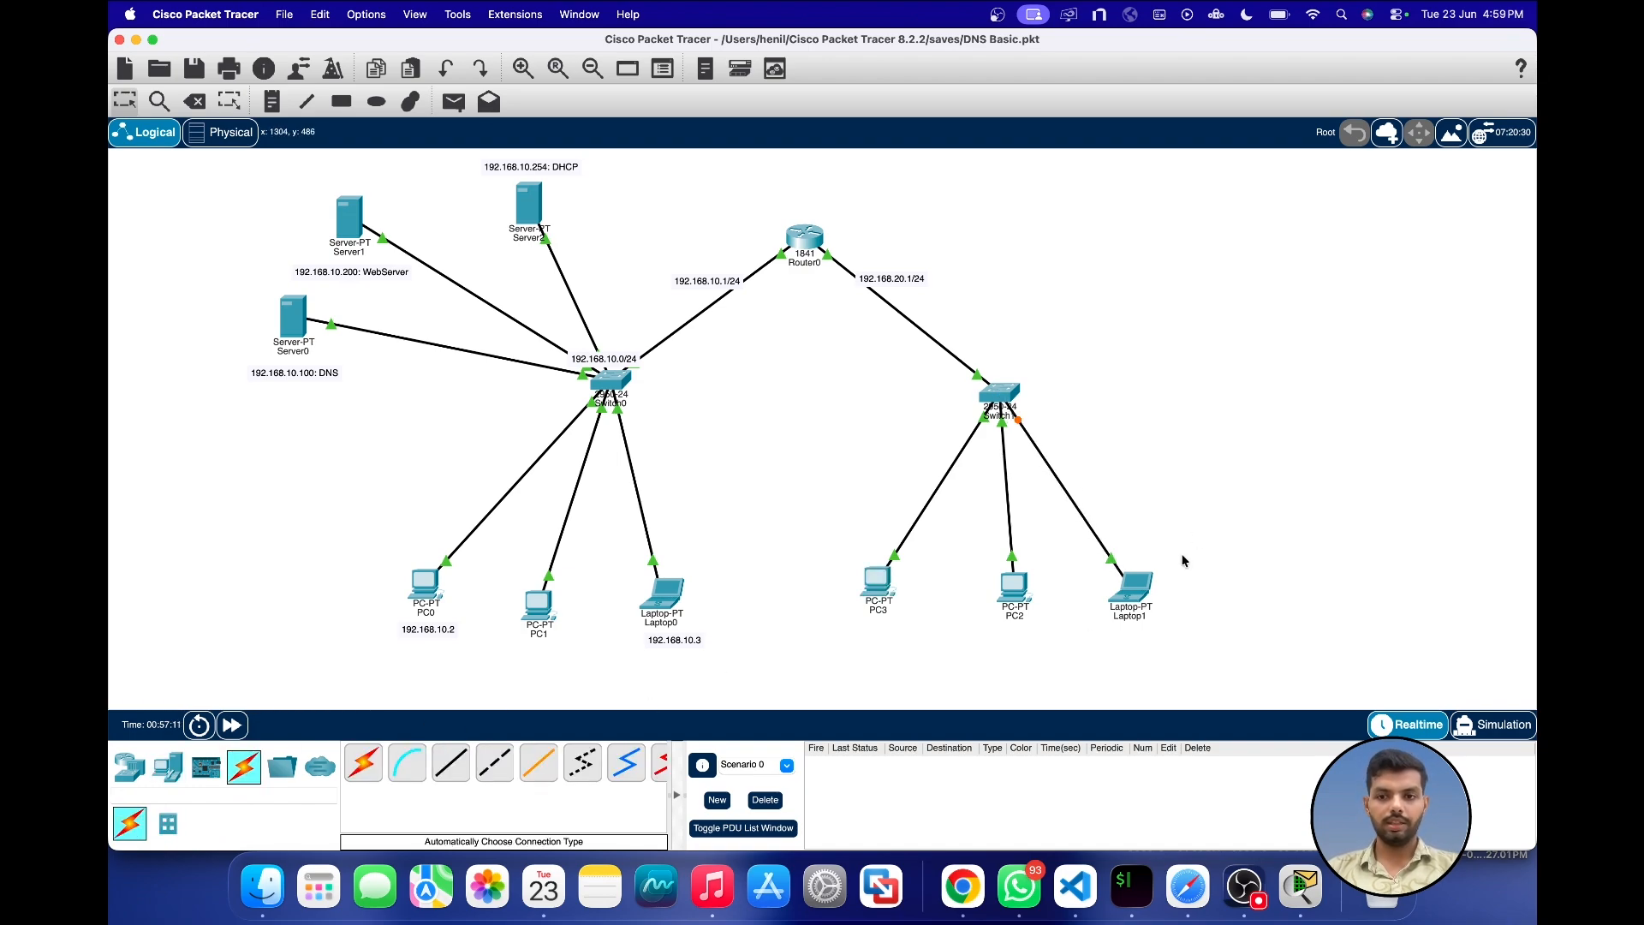
Step: Switch Laptop1's IPv4 gateway/DNS configuration to DHCP and fast-forward the simulation time
{"action": "left_click", "coordinate": [1130, 591]}
{"action": "left_click", "coordinate": [804, 226]}
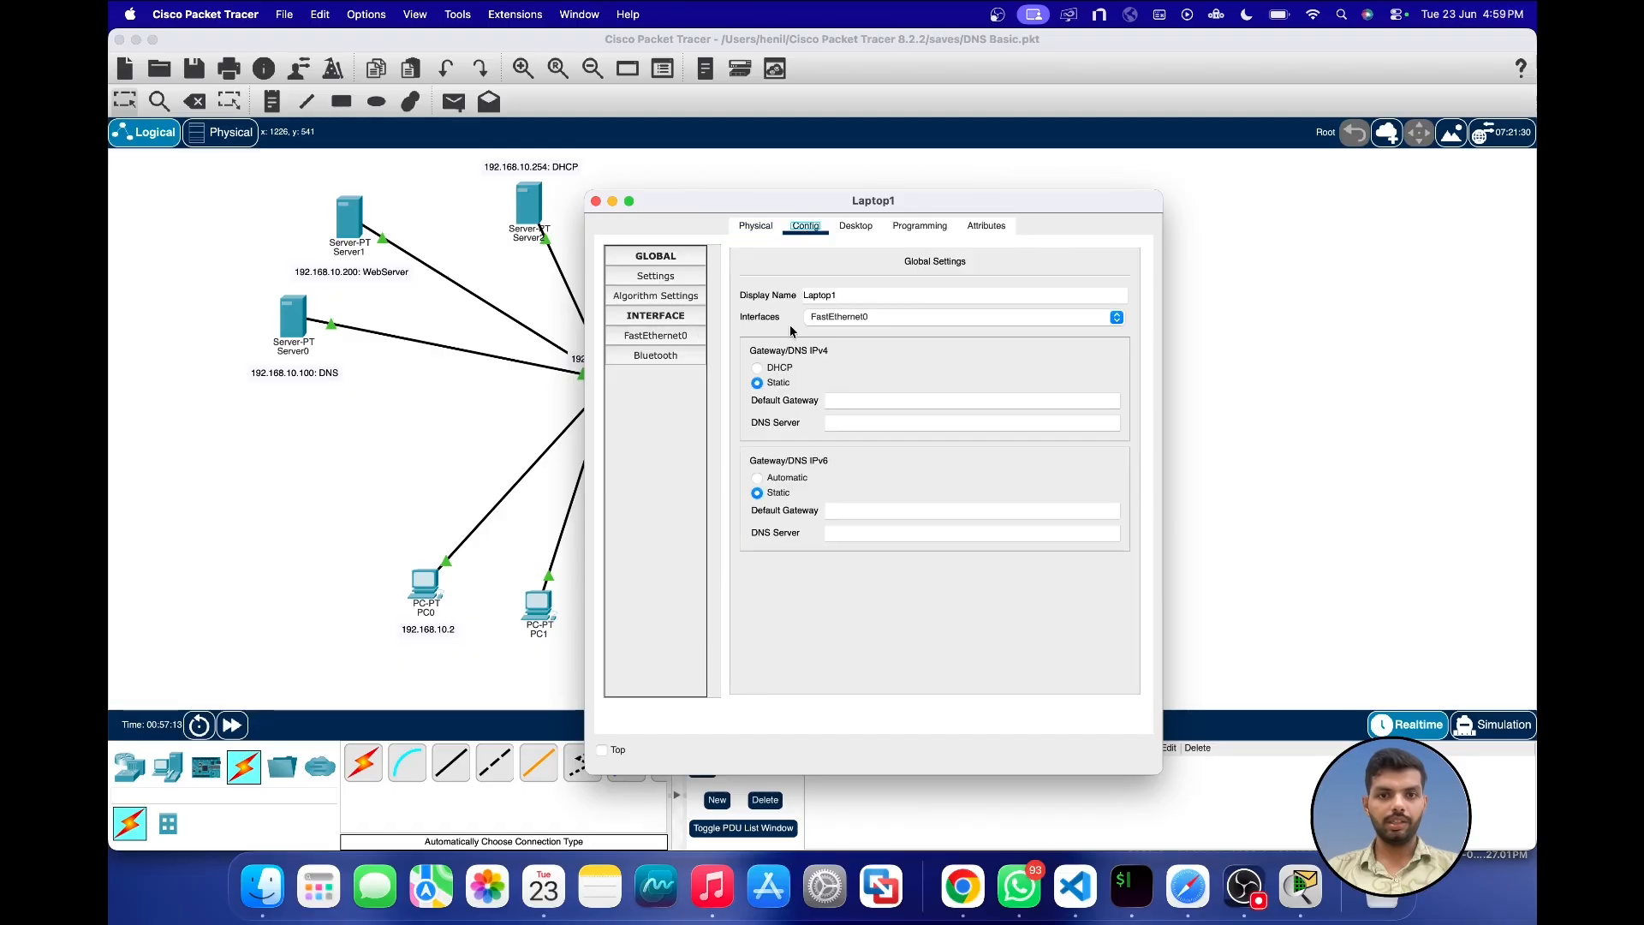
{"action": "left_click", "coordinate": [757, 368]}
{"action": "left_click", "coordinate": [232, 726]}
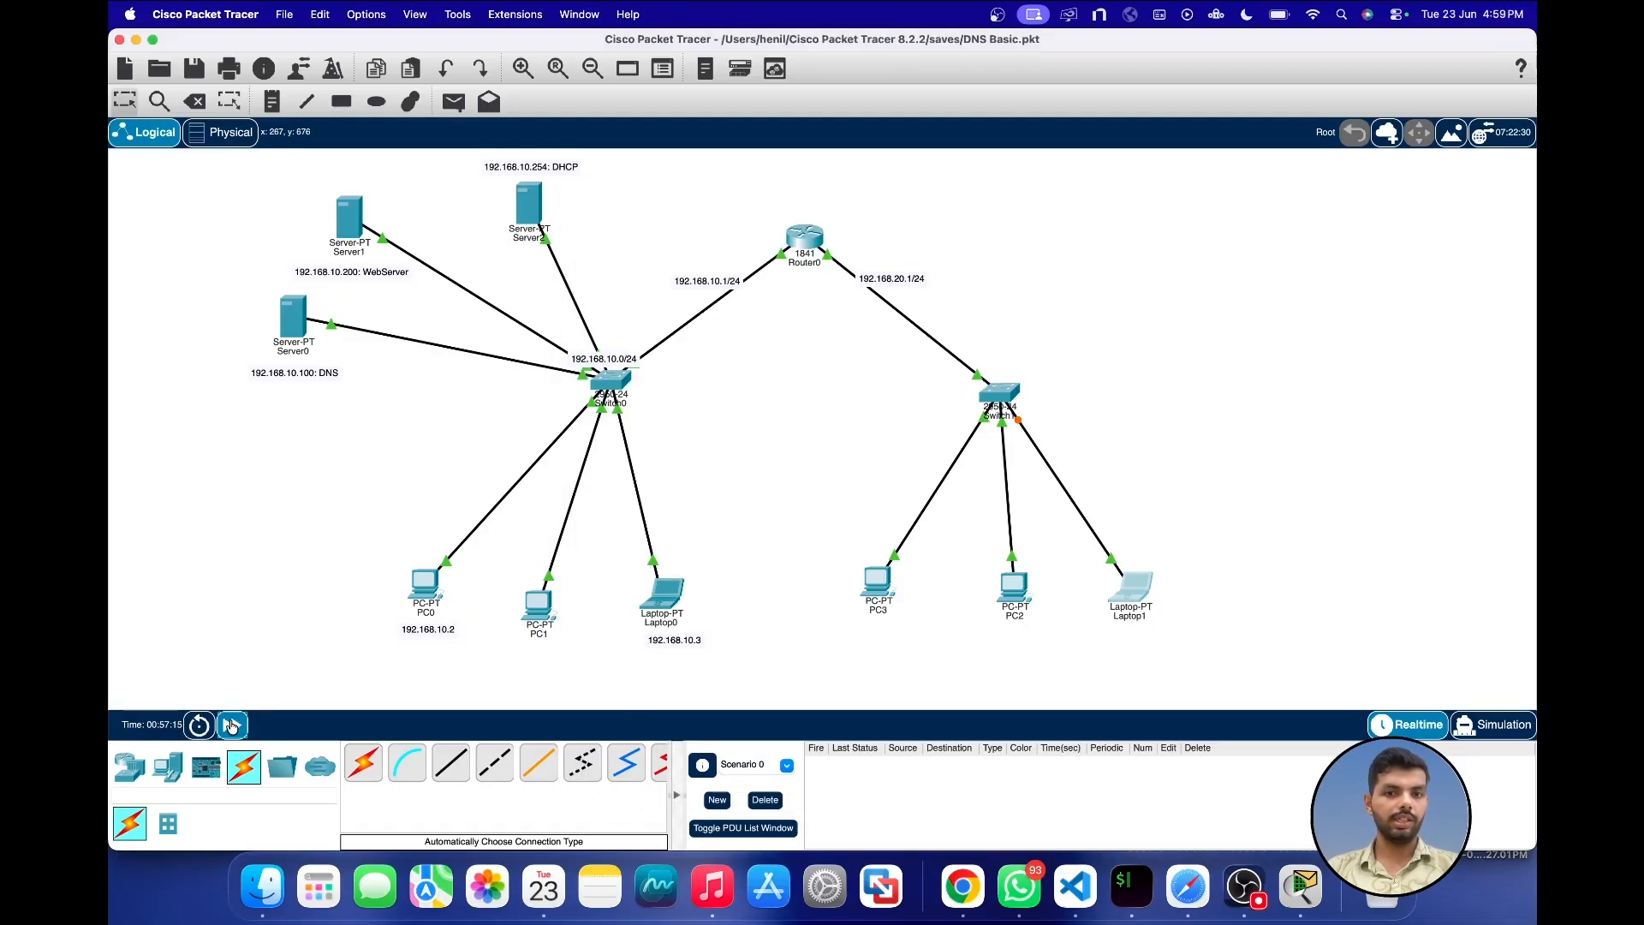
Step: Check Laptop1's DHCP-assigned gateway and DNS server, and its FastEthernet0 IPv4 address, before closing its window
{"action": "left_click", "coordinate": [1111, 582]}
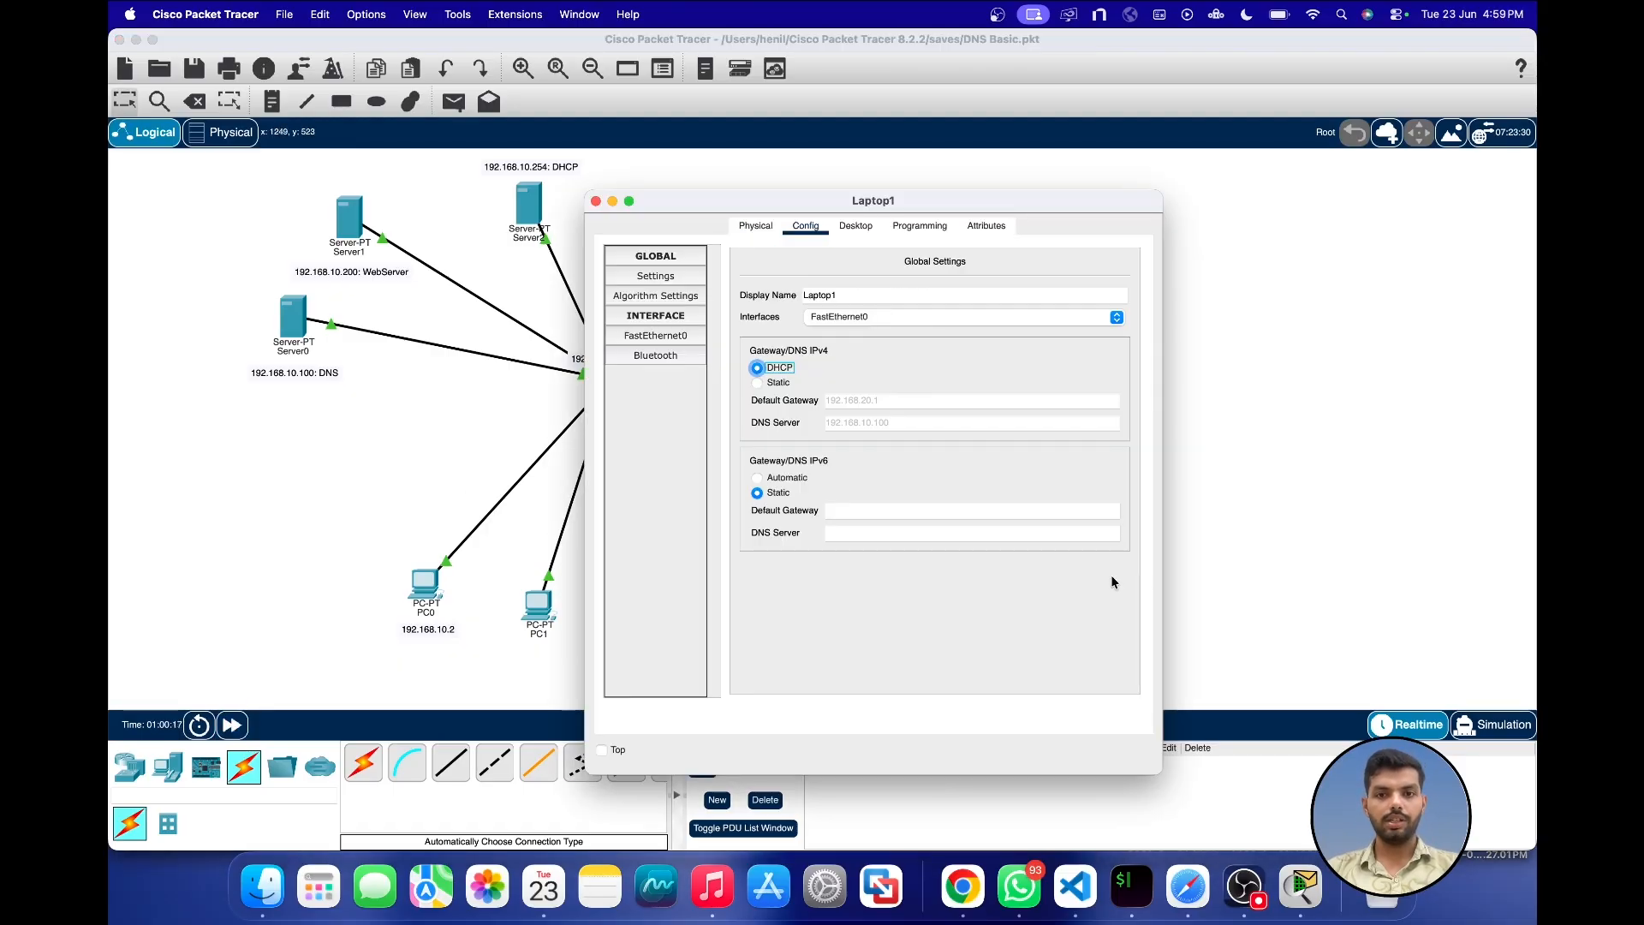
{"action": "left_click", "coordinate": [655, 334]}
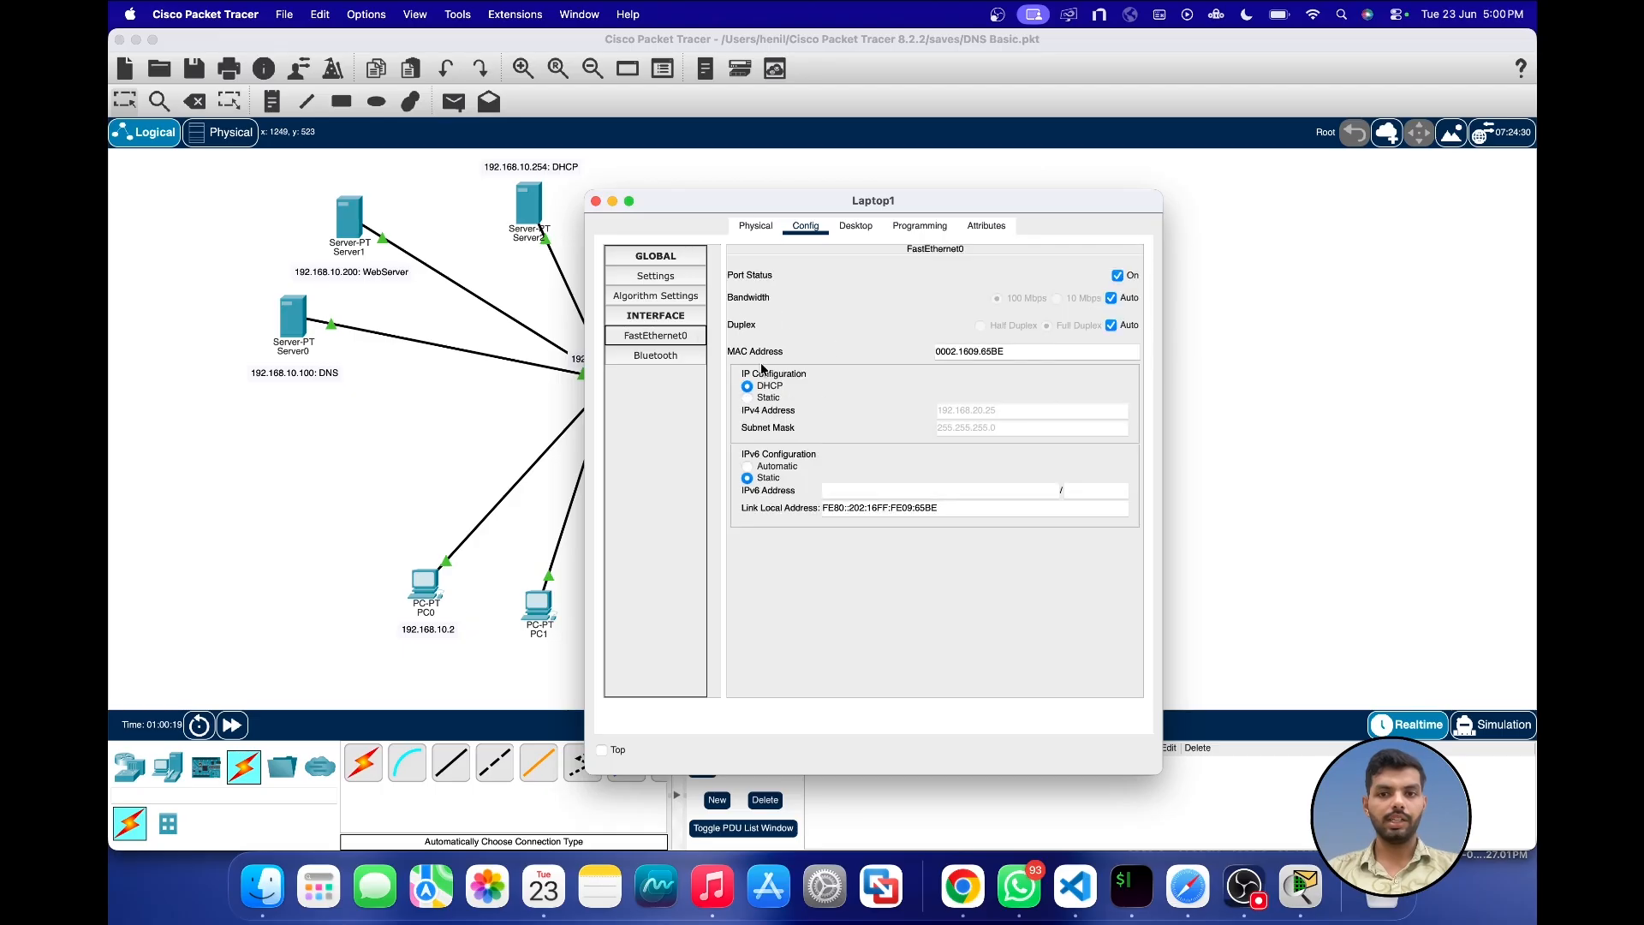
{"action": "left_click", "coordinate": [596, 201]}
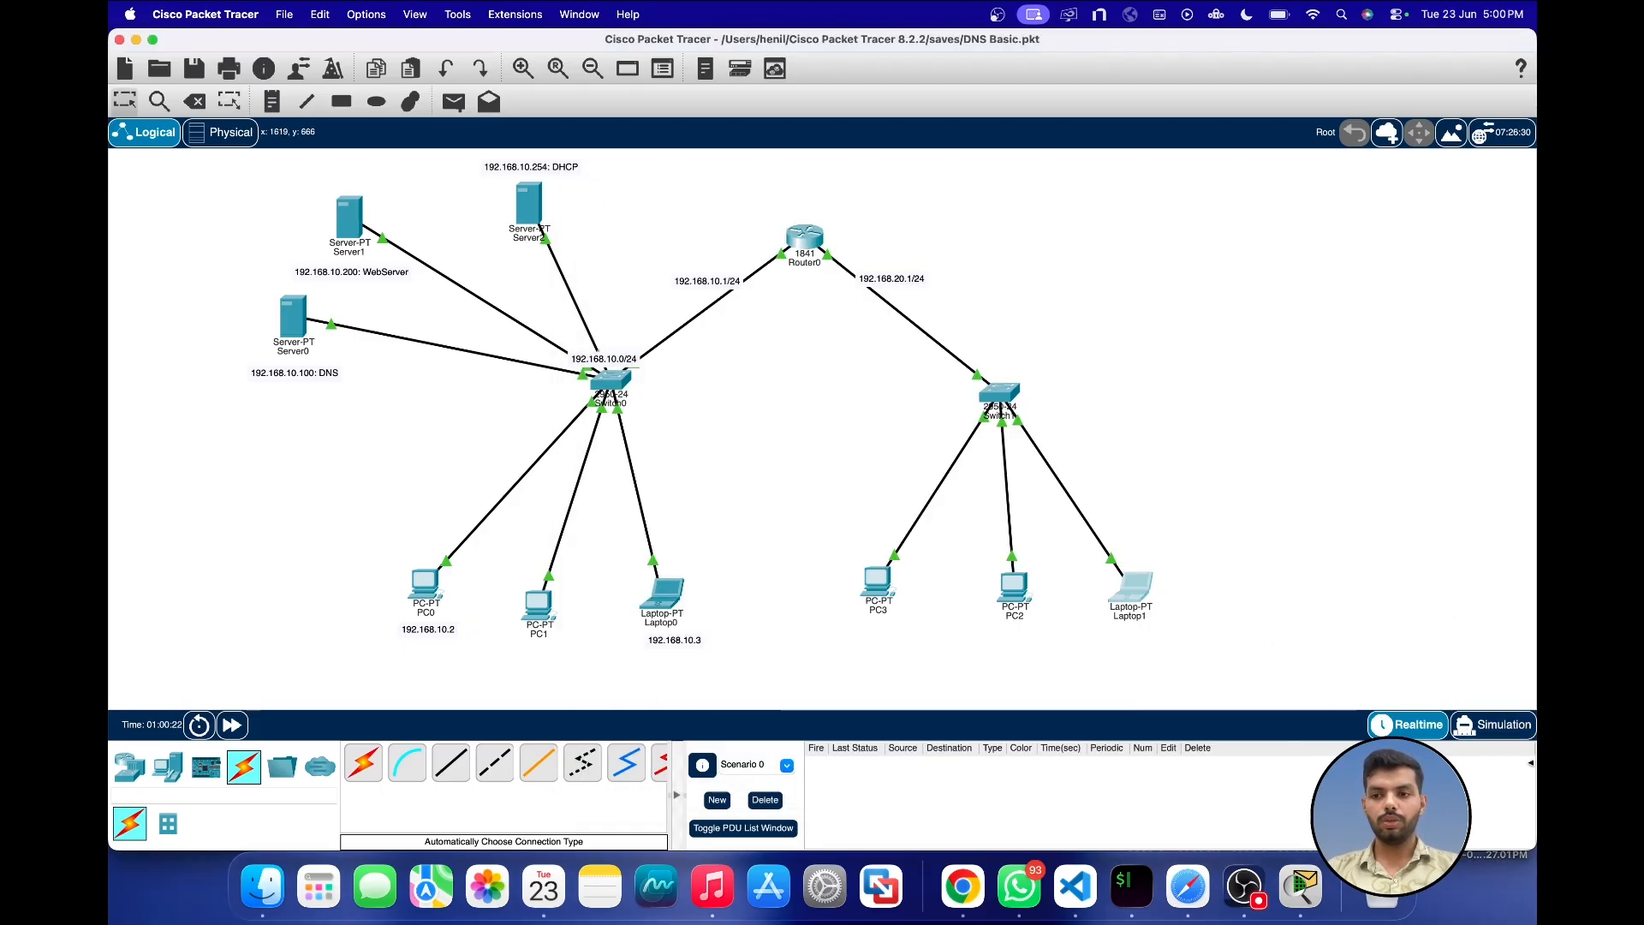
Step: Request the web server's site by its custom domain name in Laptop1's web browser and close the laptop's window
{"action": "left_click", "coordinate": [1129, 593]}
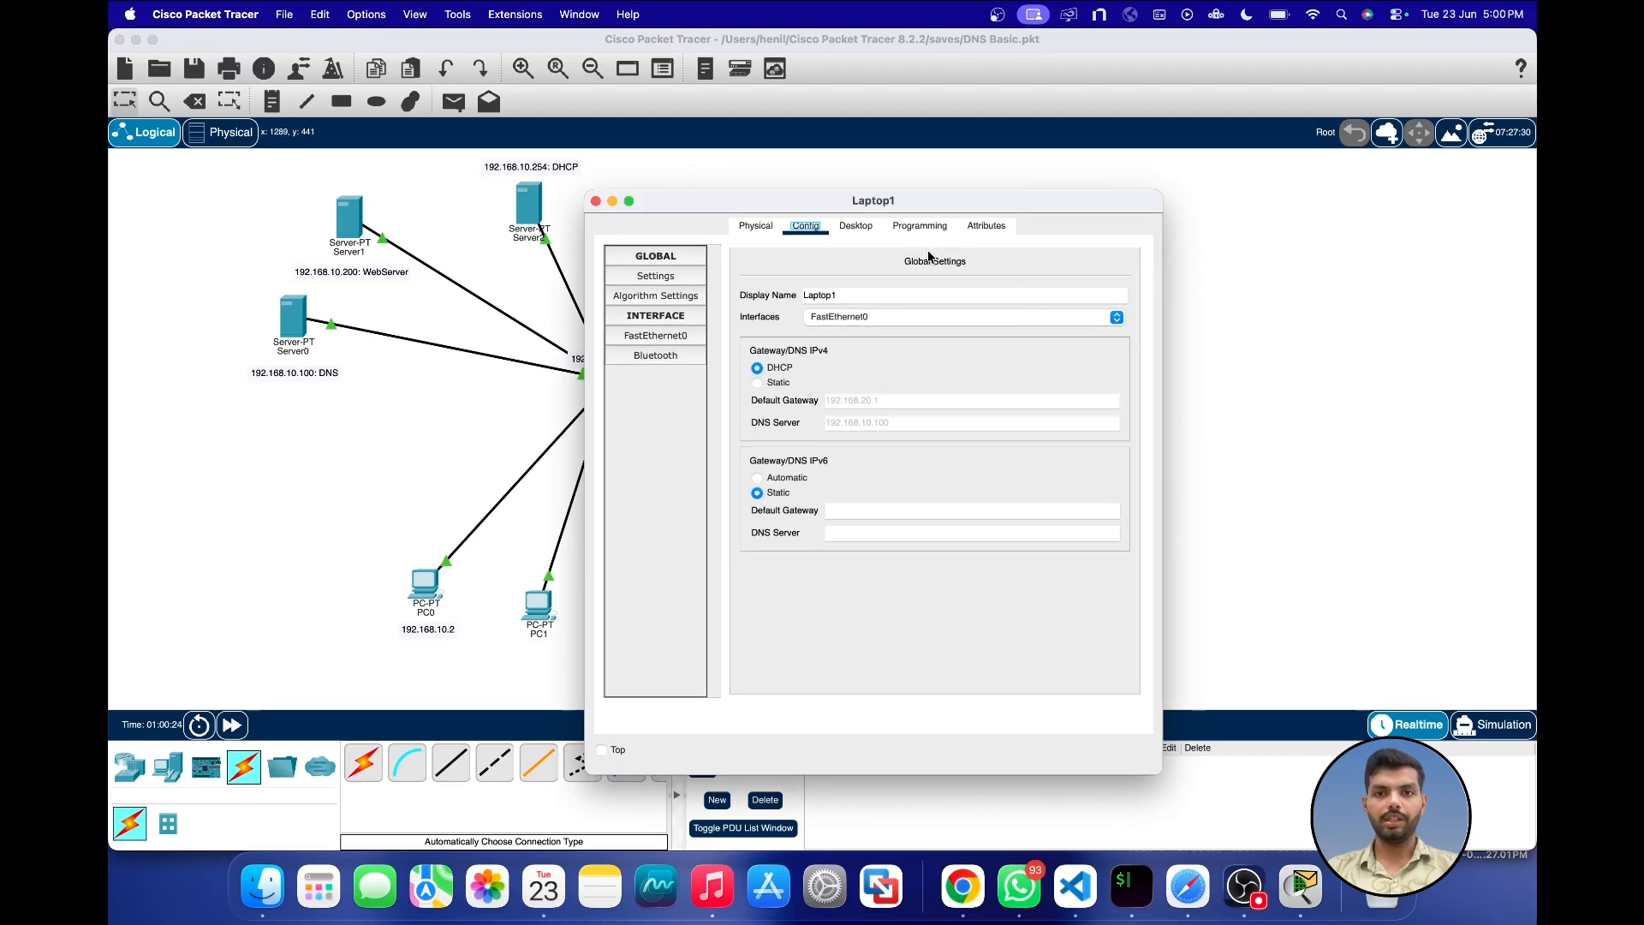
{"action": "left_click", "coordinate": [856, 226]}
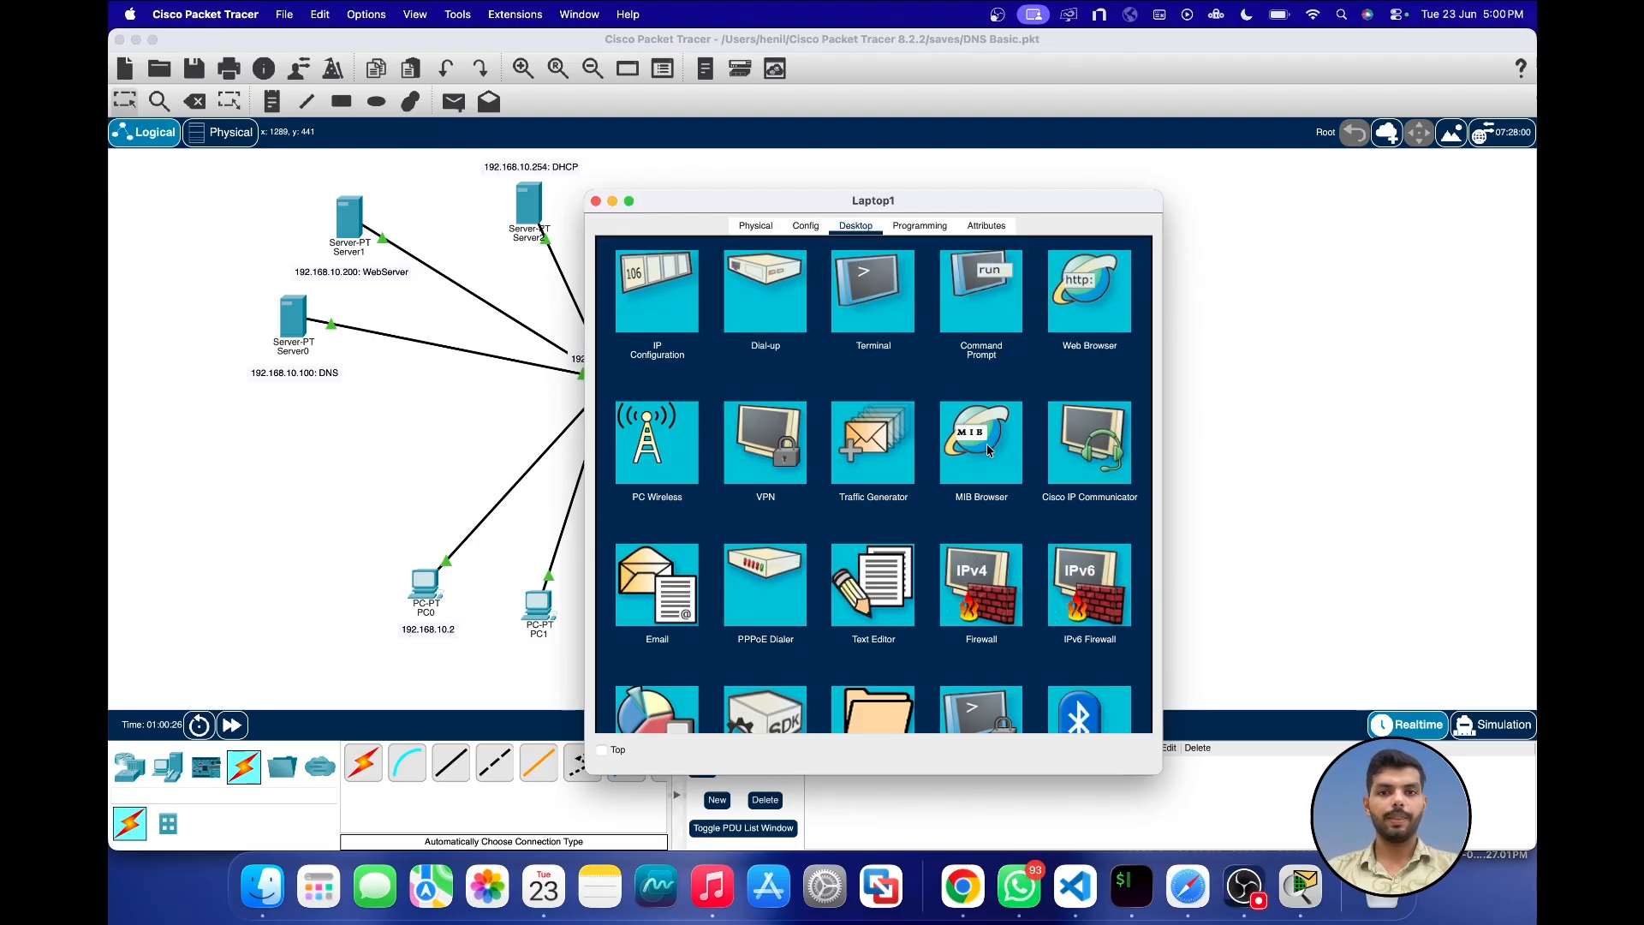
{"action": "left_click", "coordinate": [707, 283]}
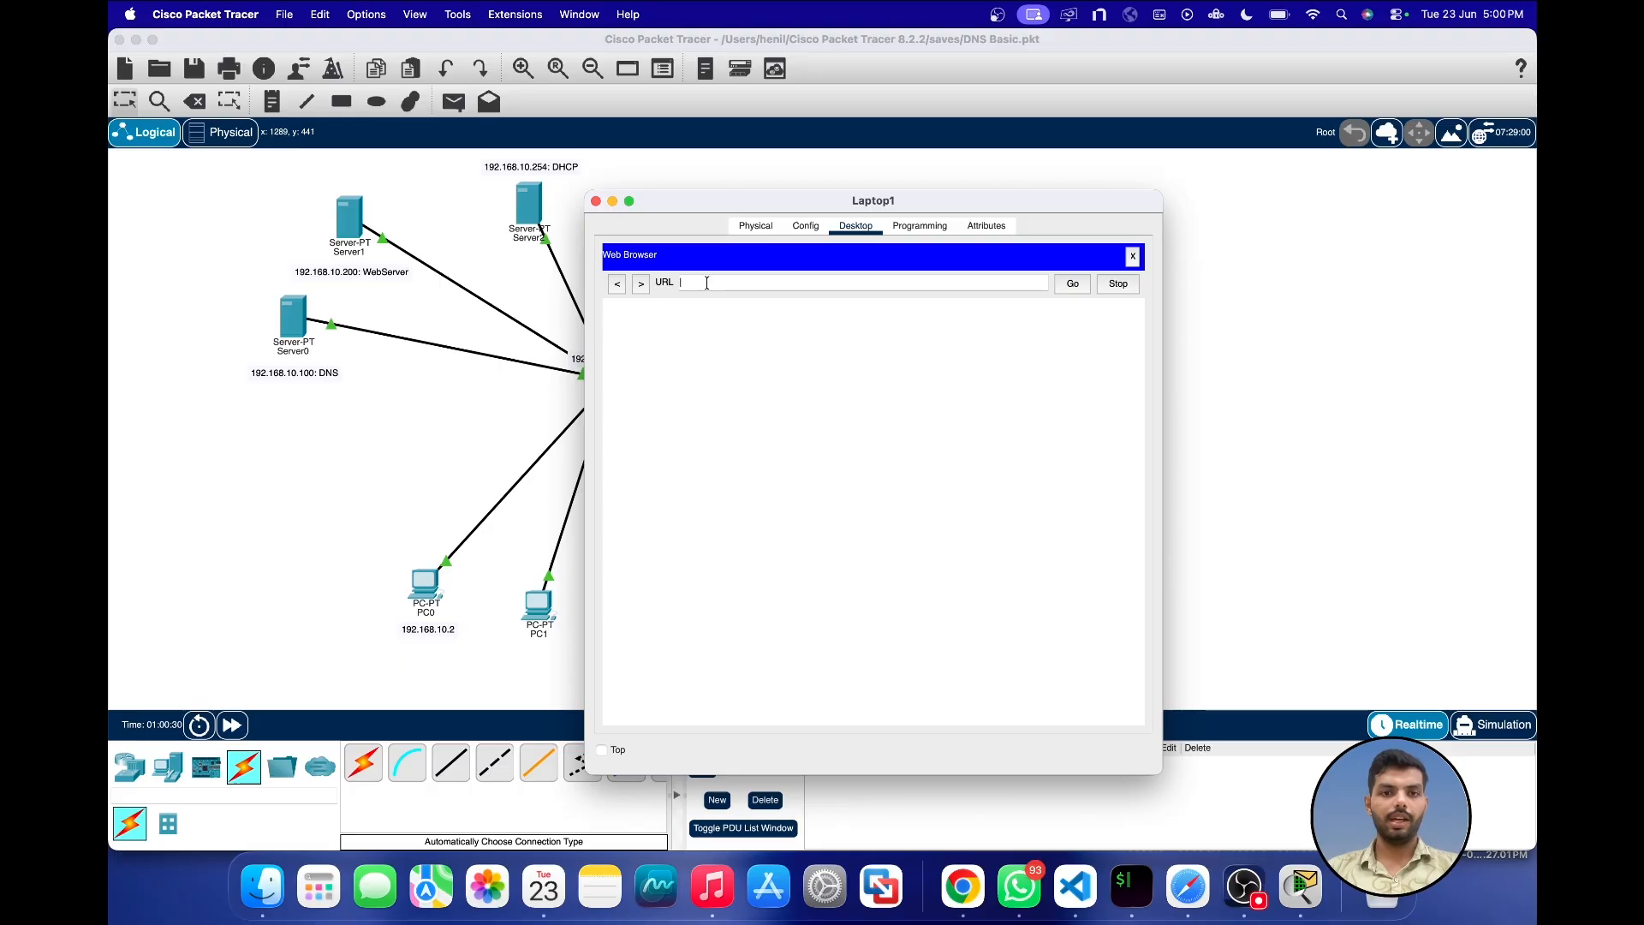
{"action": "type", "text": "henil.com"}
{"action": "key", "text": "Return"}
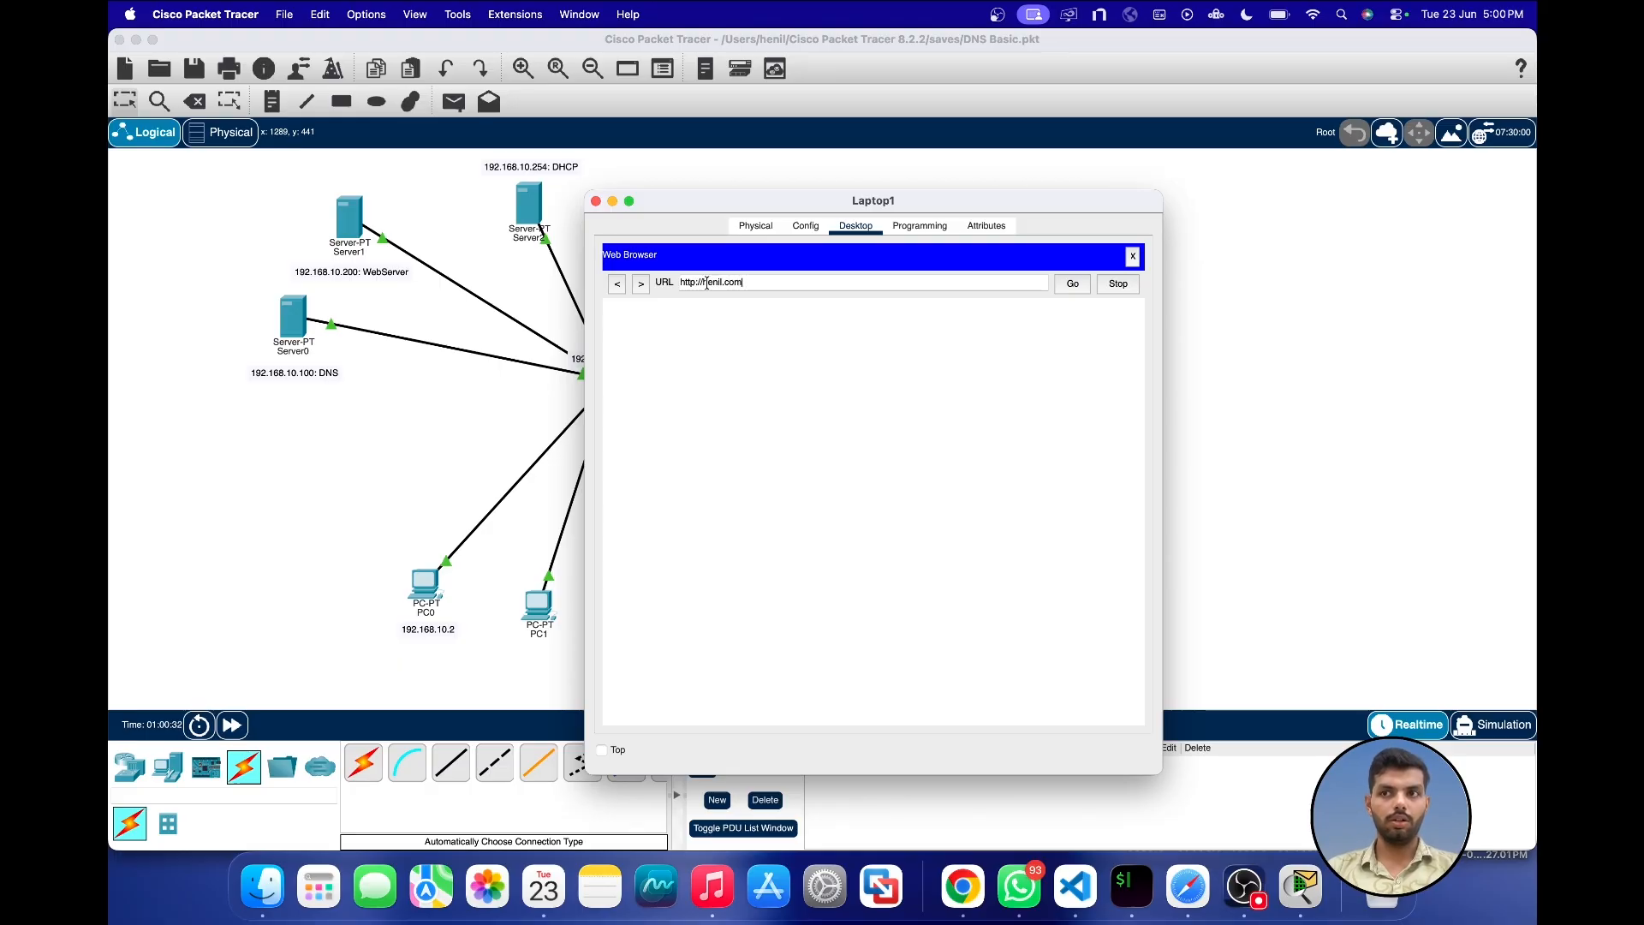
{"action": "left_click", "coordinate": [596, 202]}
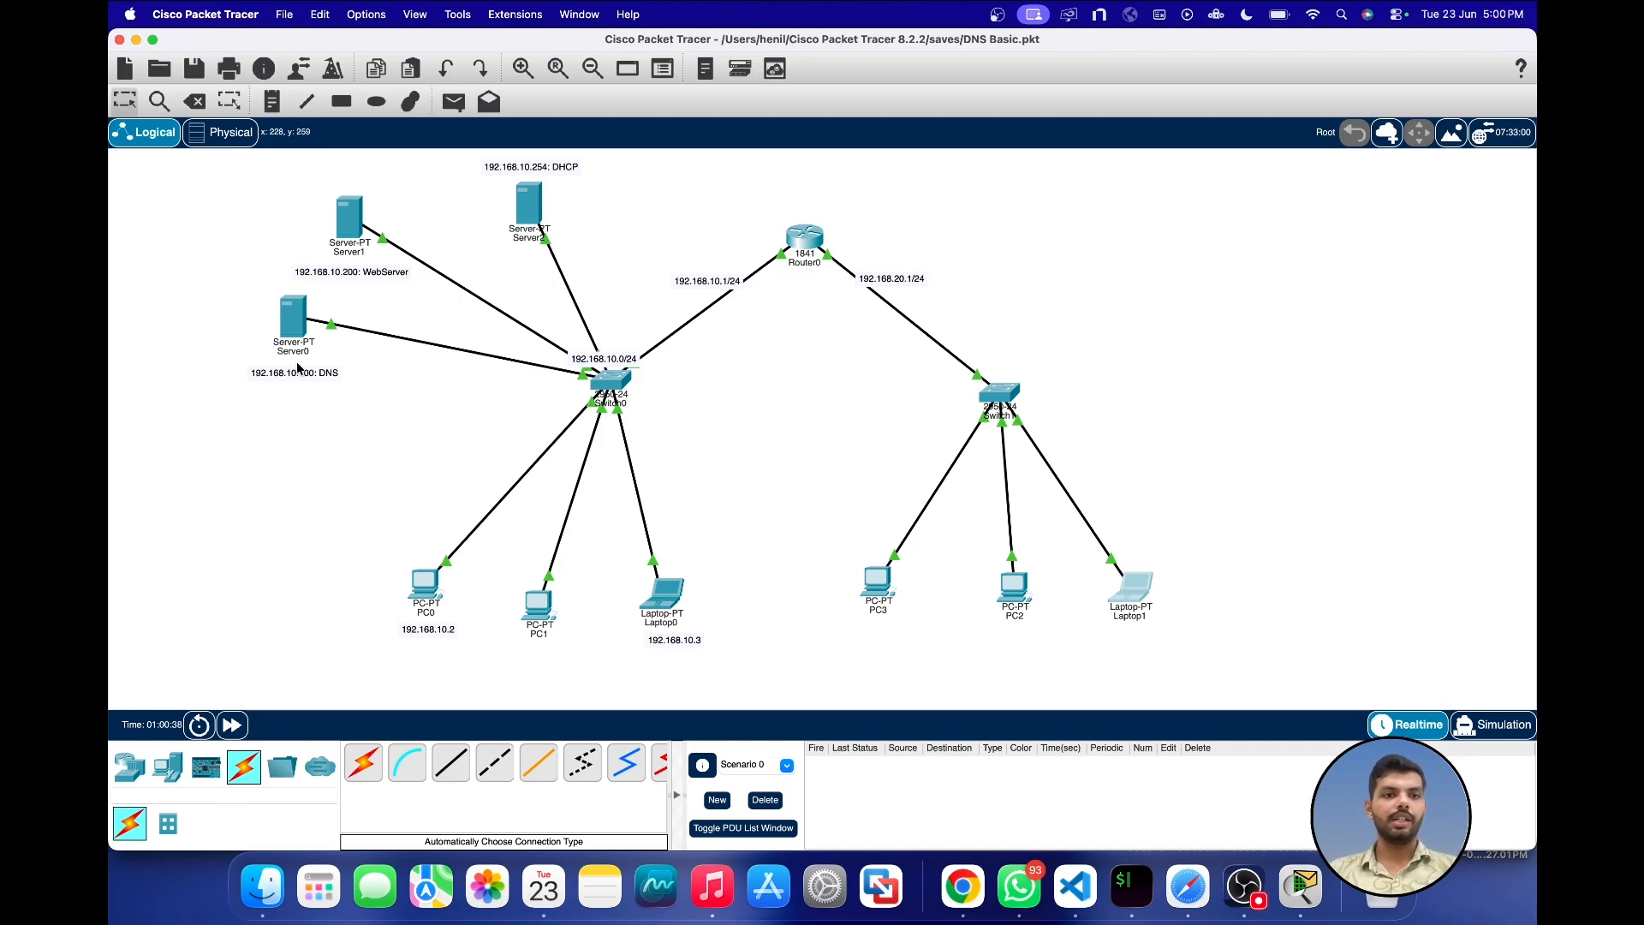
{"action": "left_click_drag", "start_coordinate": [348, 212], "coordinate": [358, 210]}
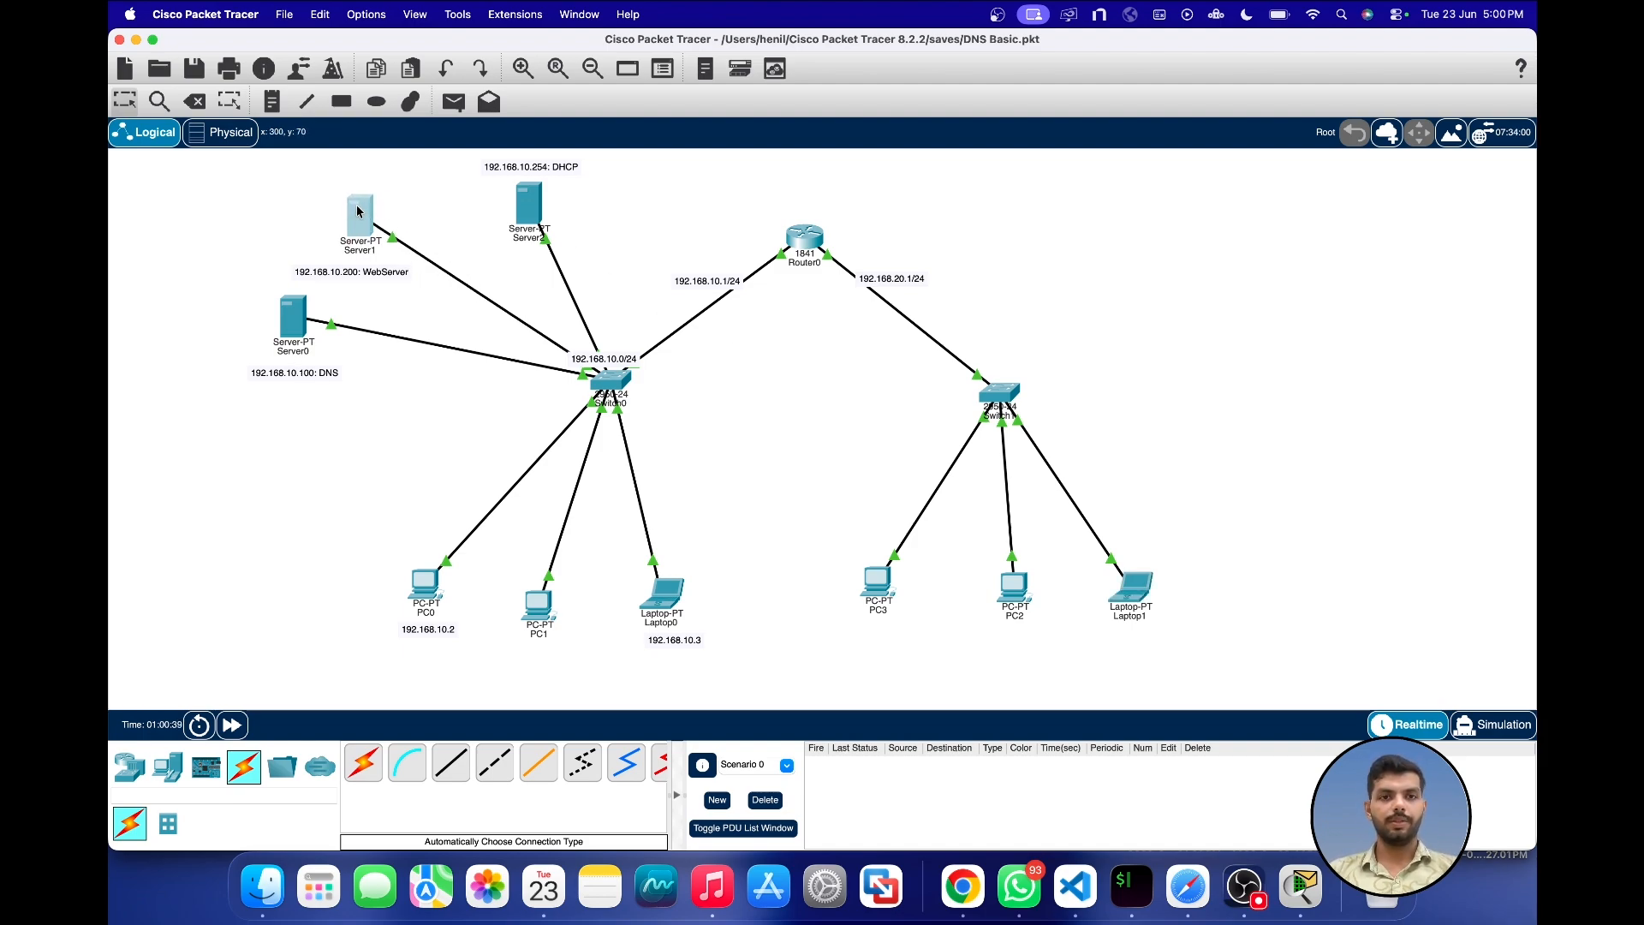